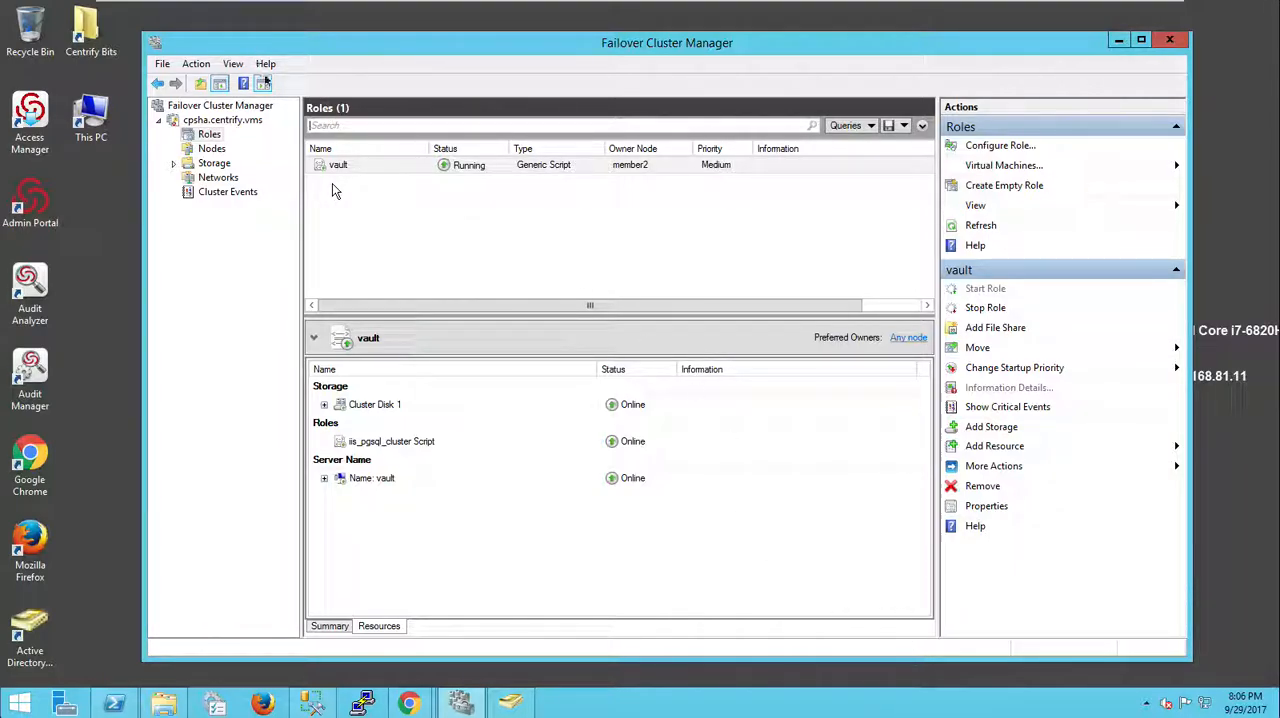
# Step: Review the vault role's resources and owner node, then open the cluster's nodes list
pyautogui.moveTo(301, 67); pyautogui.dragTo(269, 104)
pyautogui.moveTo(405, 77); pyautogui.dragTo(377, 156)
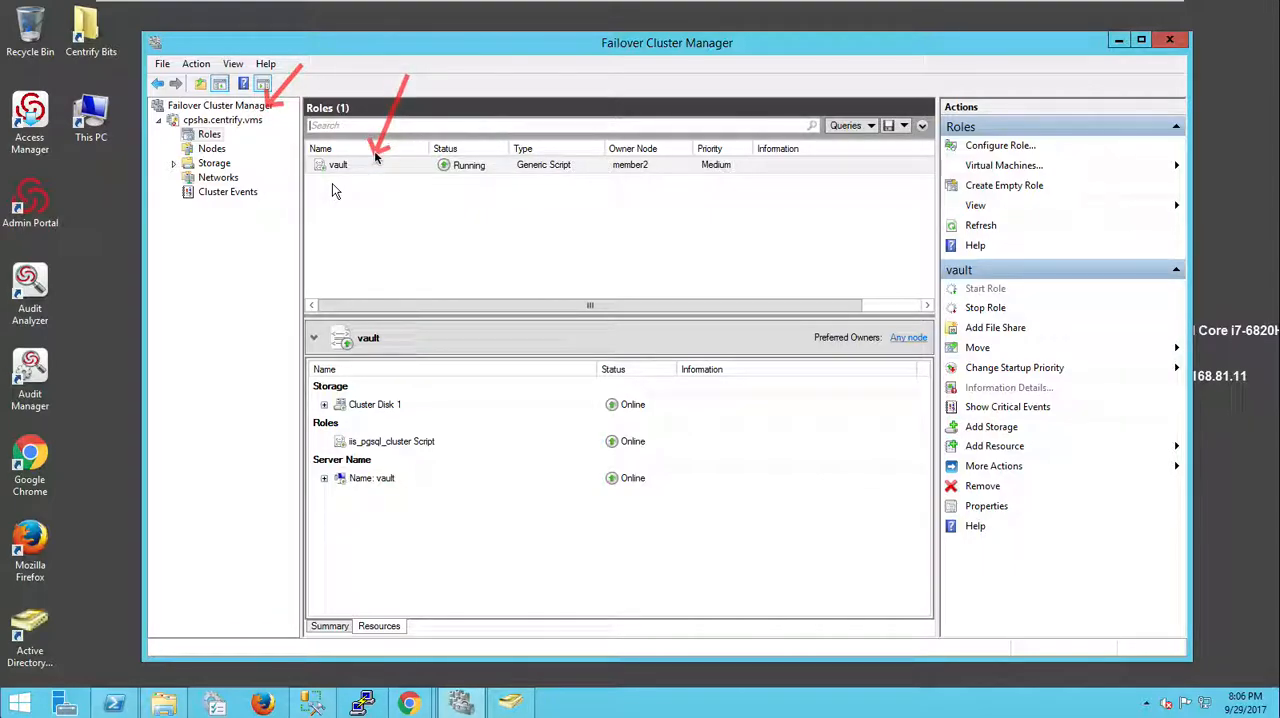
pyautogui.moveTo(650, 96); pyautogui.dragTo(650, 160)
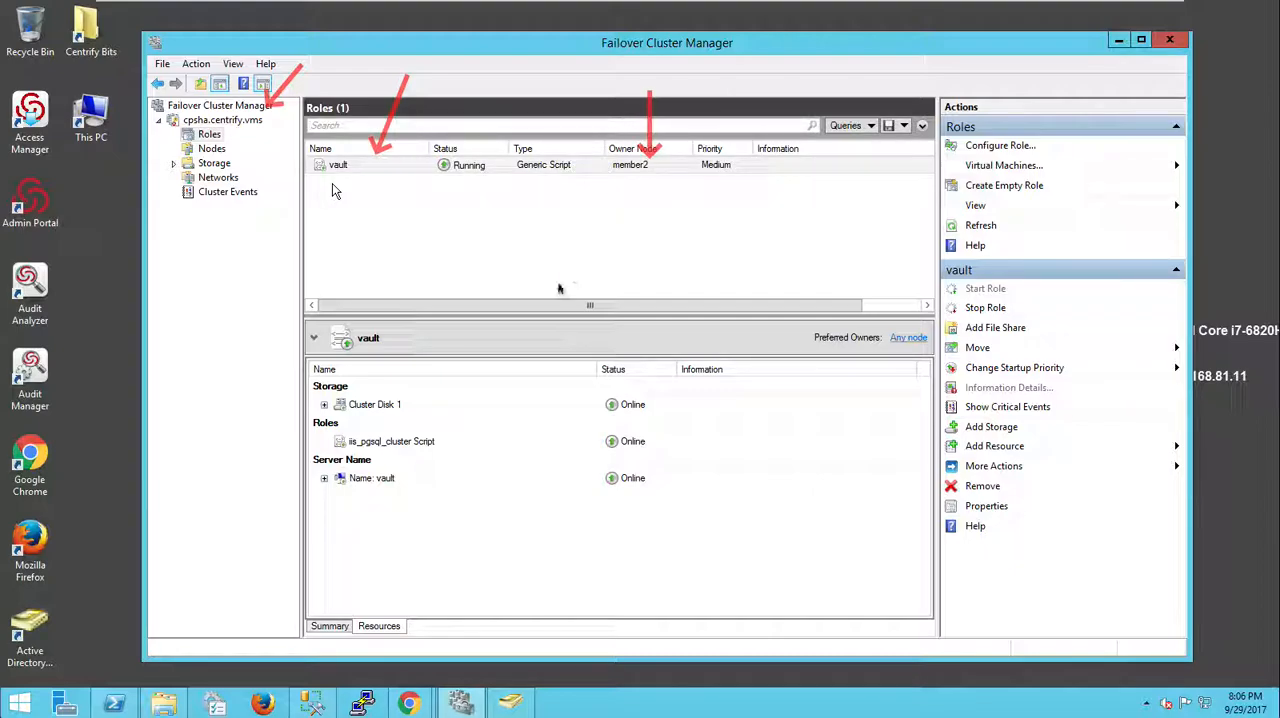
pyautogui.moveTo(295, 370)
pyautogui.mouseDown()
pyautogui.moveTo(480, 494)
pyautogui.moveTo(730, 508)
pyautogui.mouseUp()
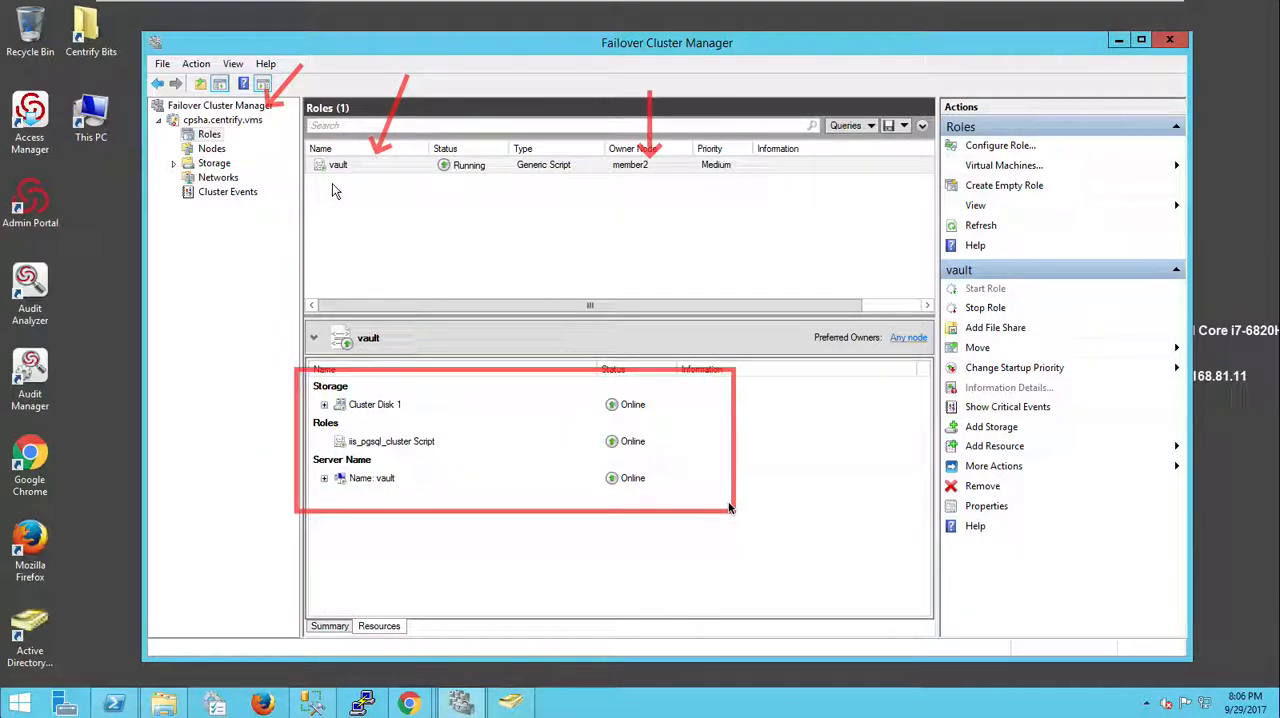
pyautogui.press('Escape')
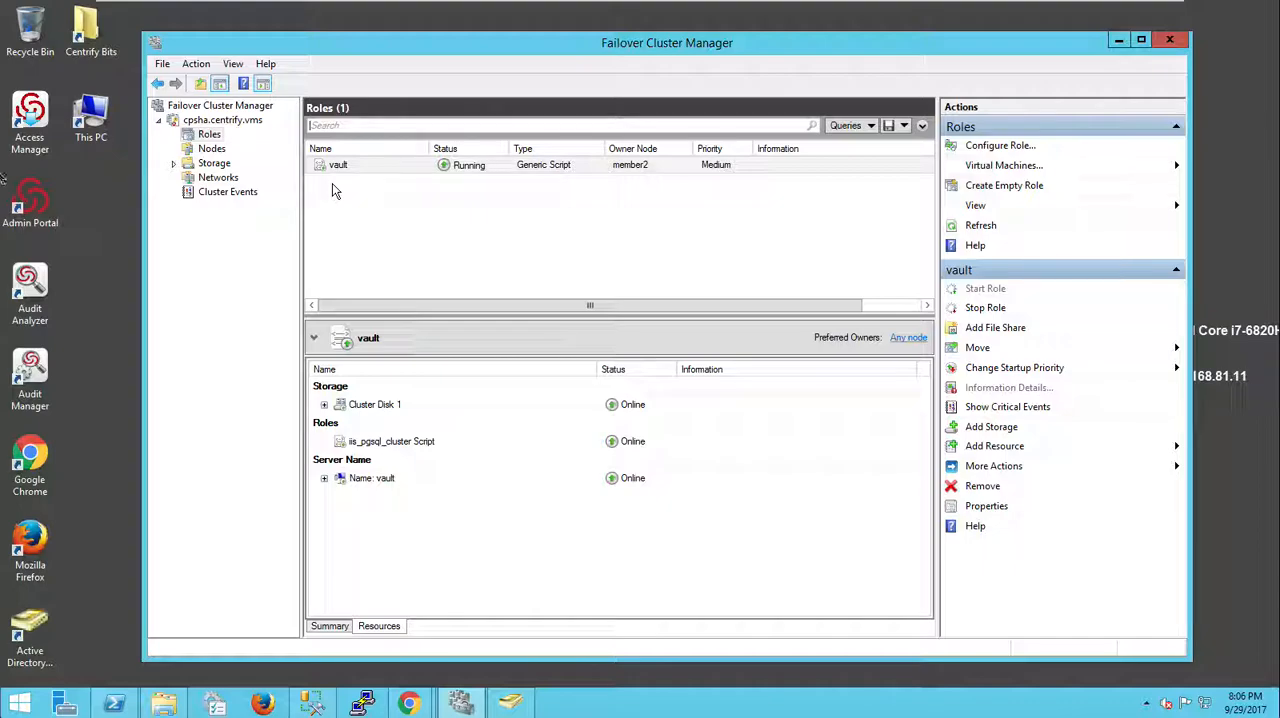
pyautogui.click(211, 148)
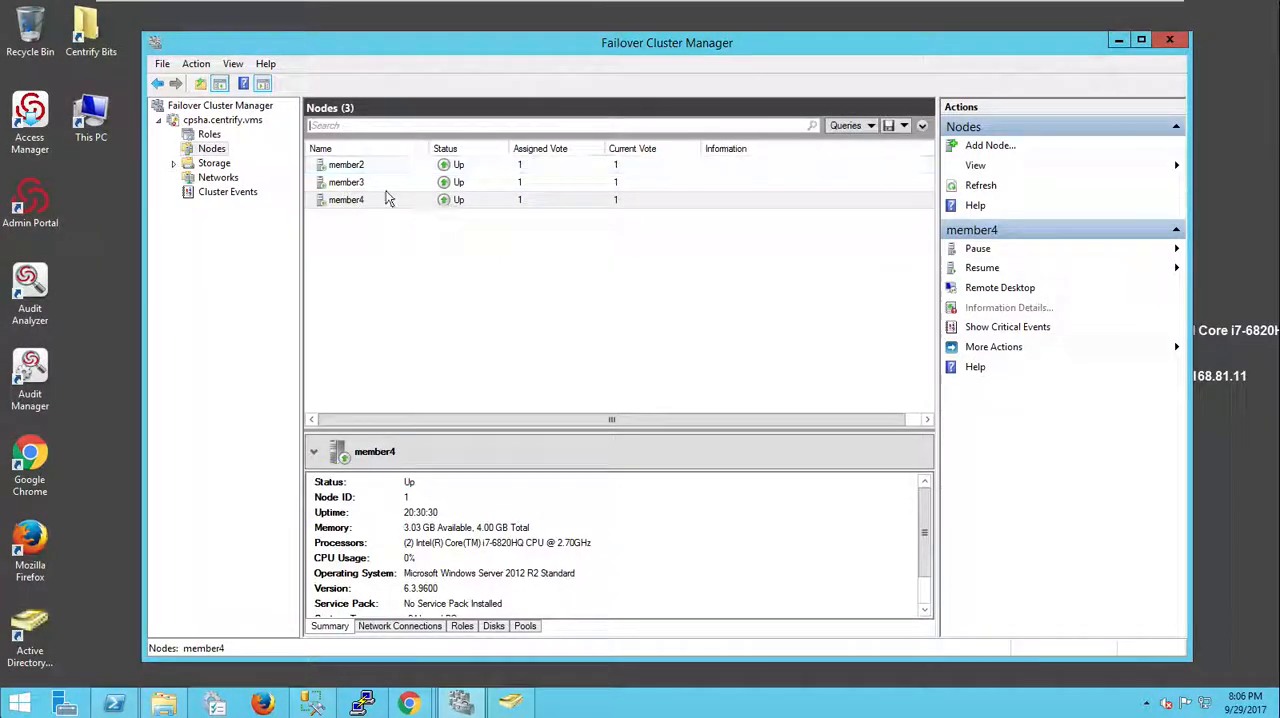
# Step: Switch to the Admin Portal browser window, open the Infrastructure Systems page and reload it
pyautogui.moveTo(412, 705)
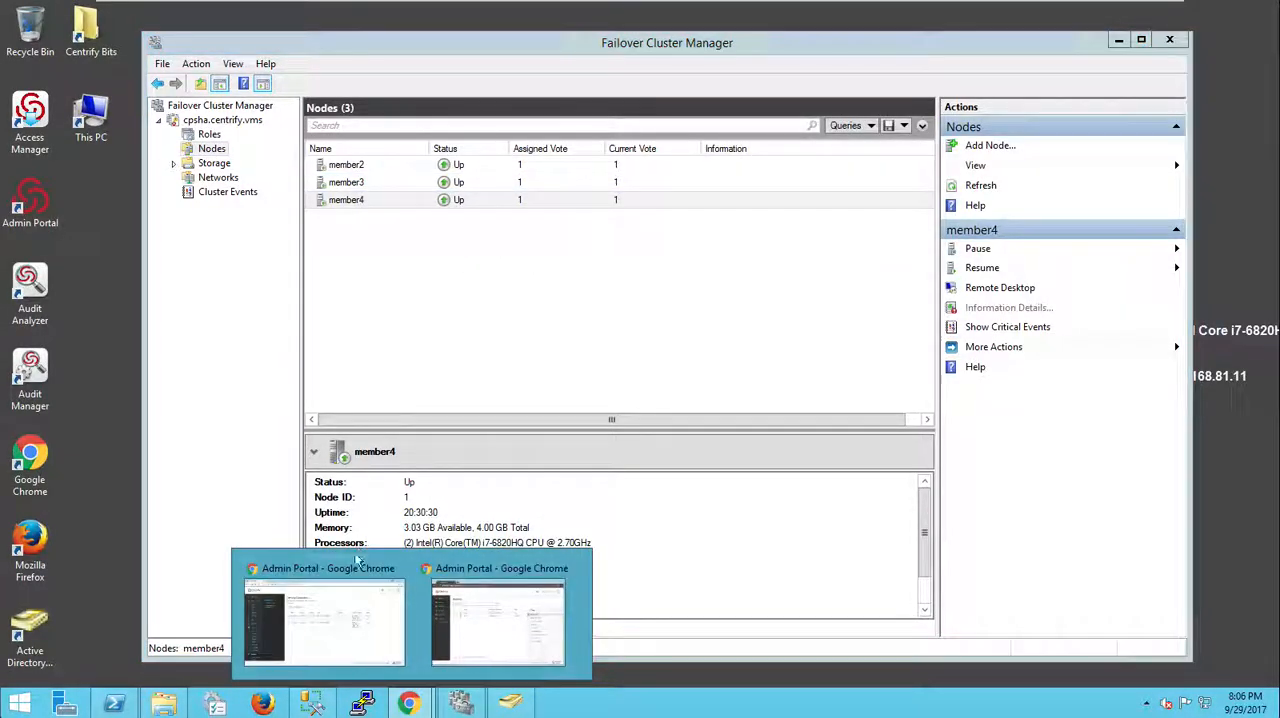
pyautogui.click(356, 545)
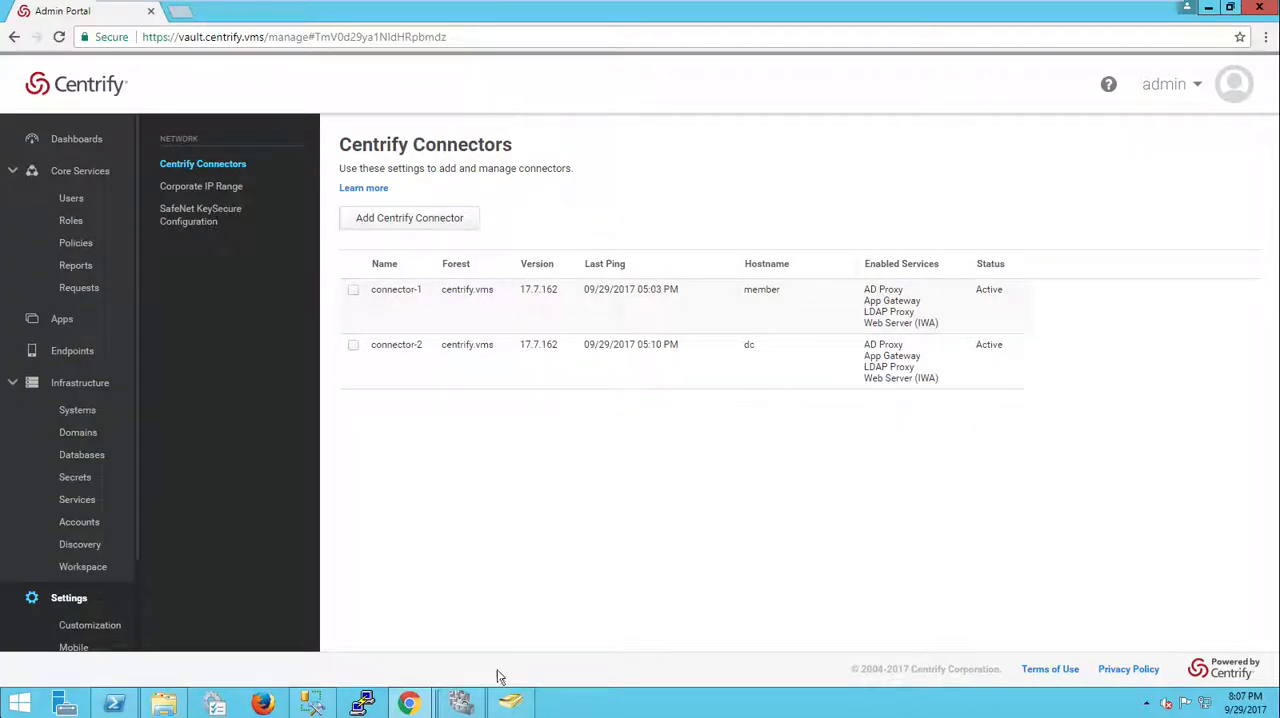
pyautogui.click(80, 411)
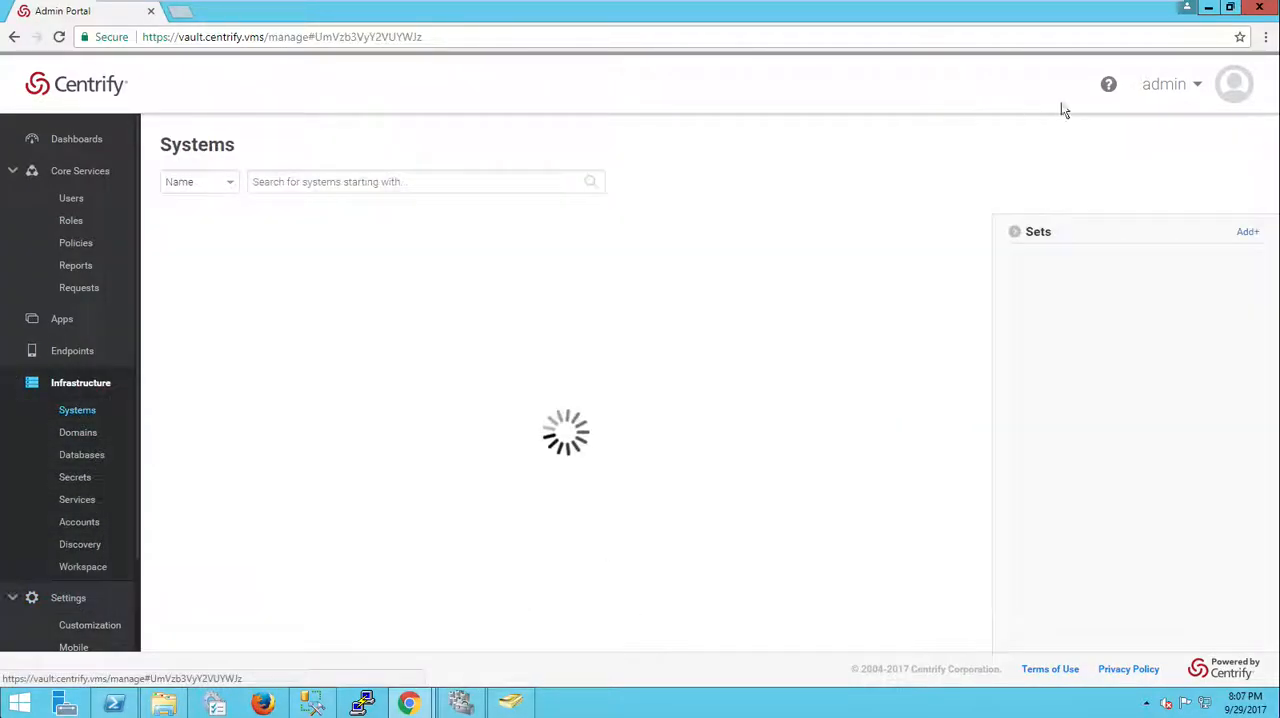
pyautogui.click(59, 37)
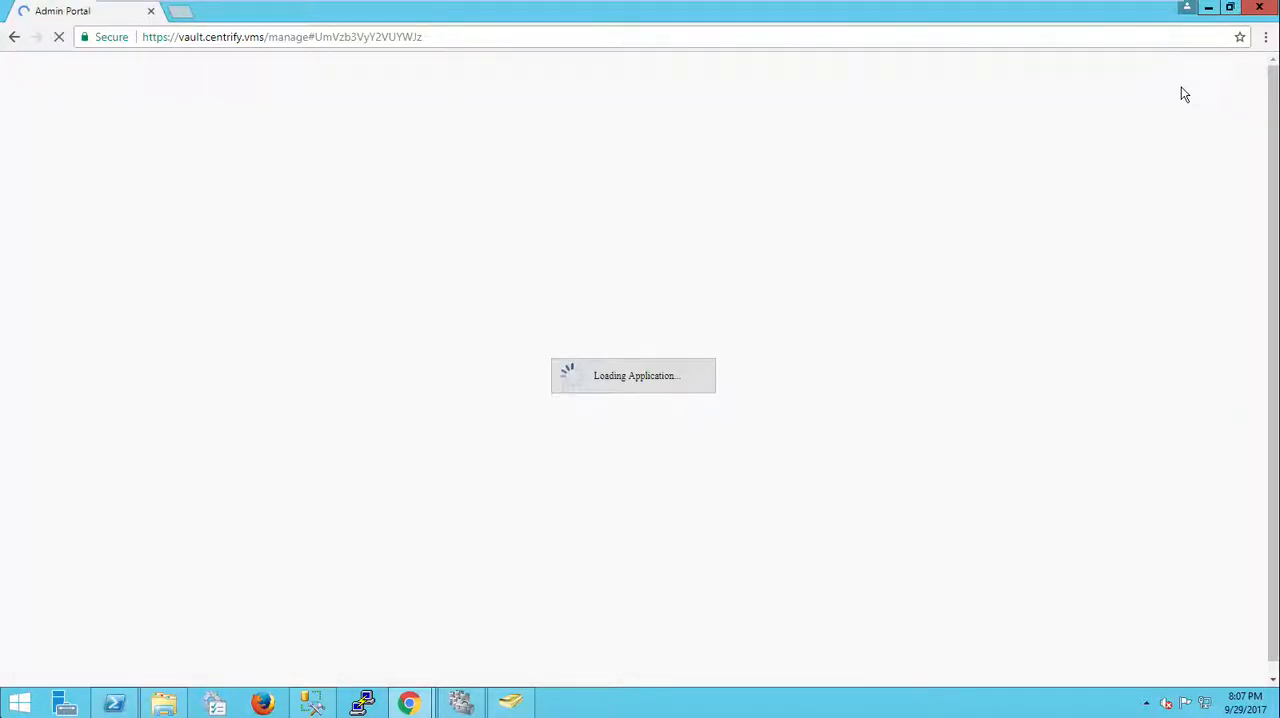
# Step: Open the portal's About dialog from the admin menu to check the version, then close it
pyautogui.click(1164, 84)
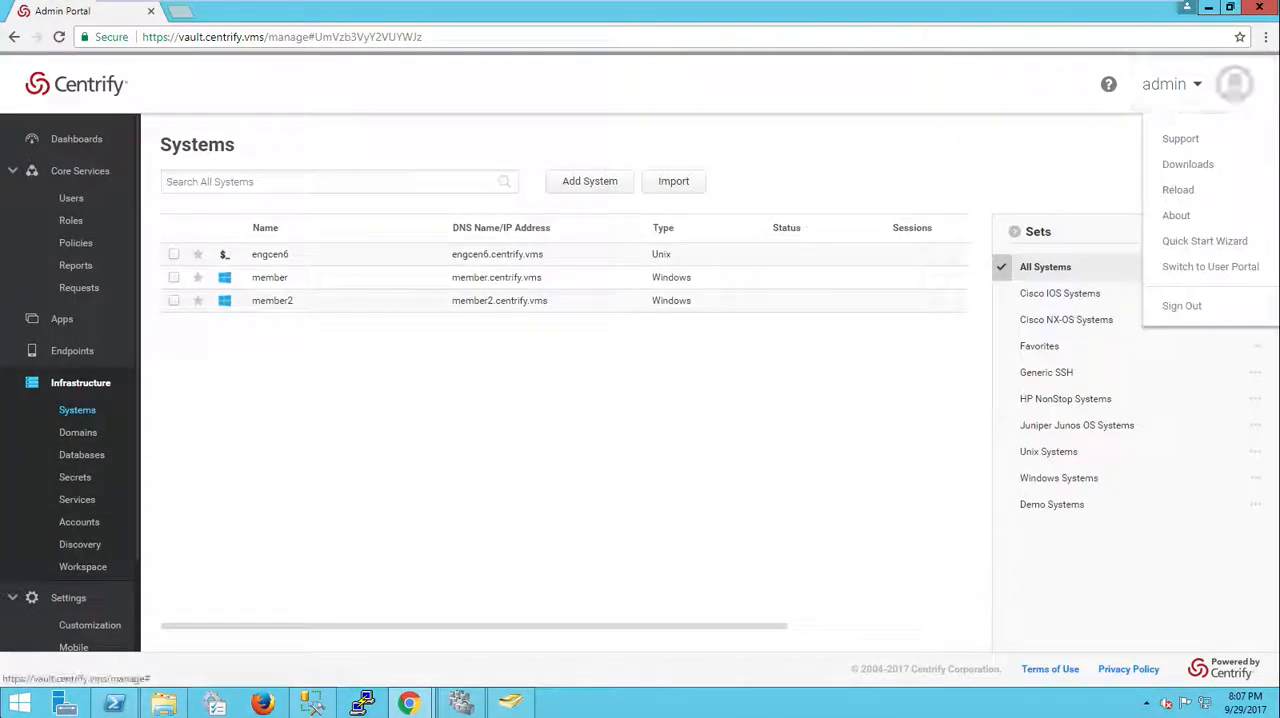
pyautogui.click(1170, 211)
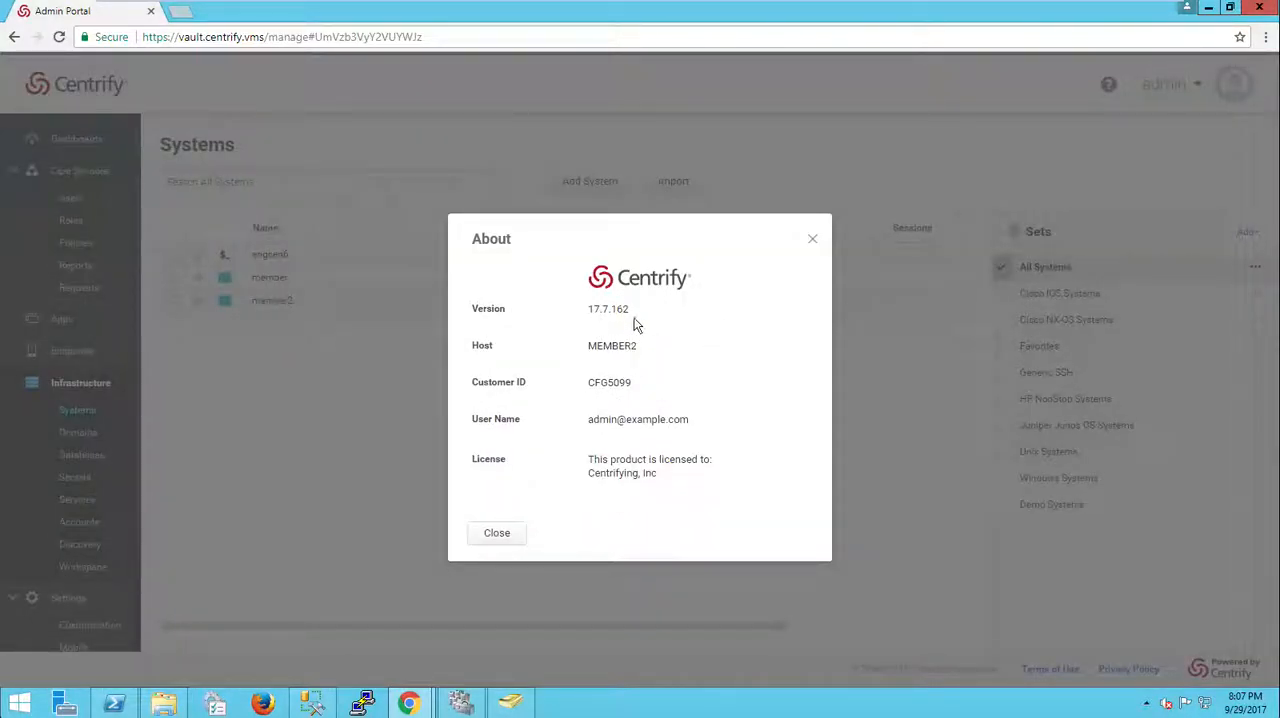
pyautogui.click(510, 540)
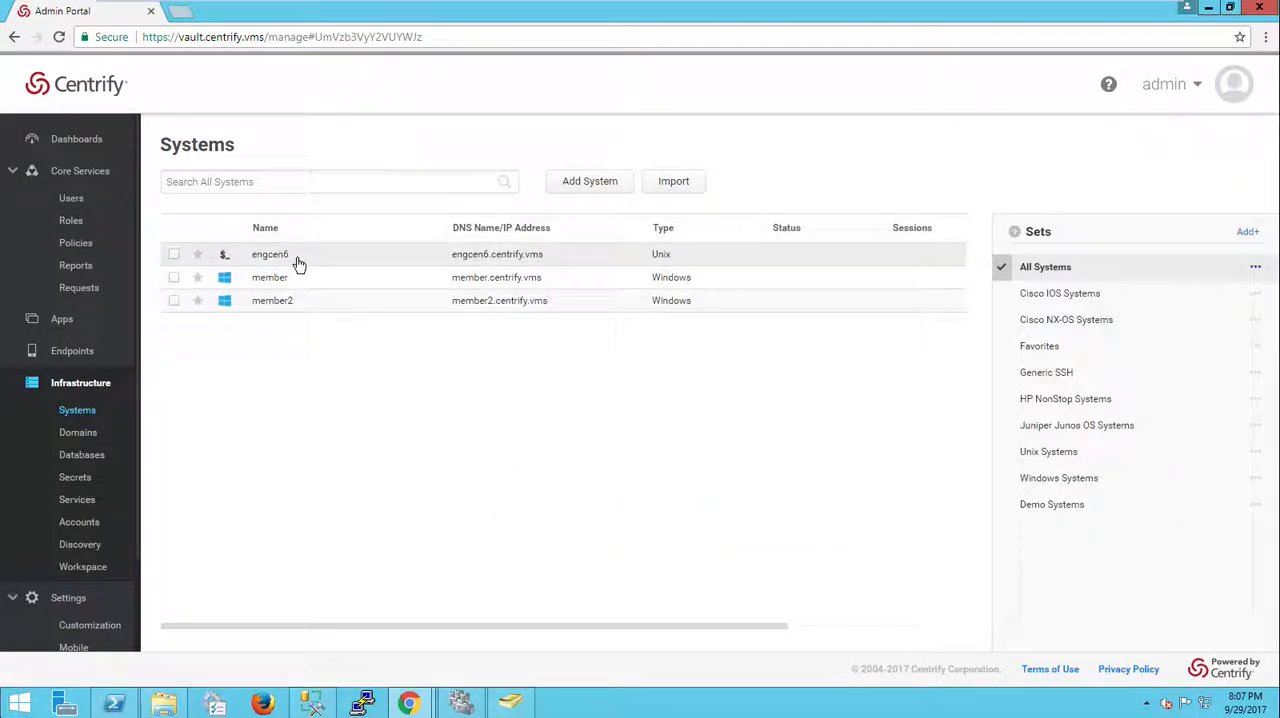
# Step: Open a login session to the engcen6 system with the opieadmin local account, then close the terminal
pyautogui.moveTo(300, 265)
pyautogui.click(378, 291)
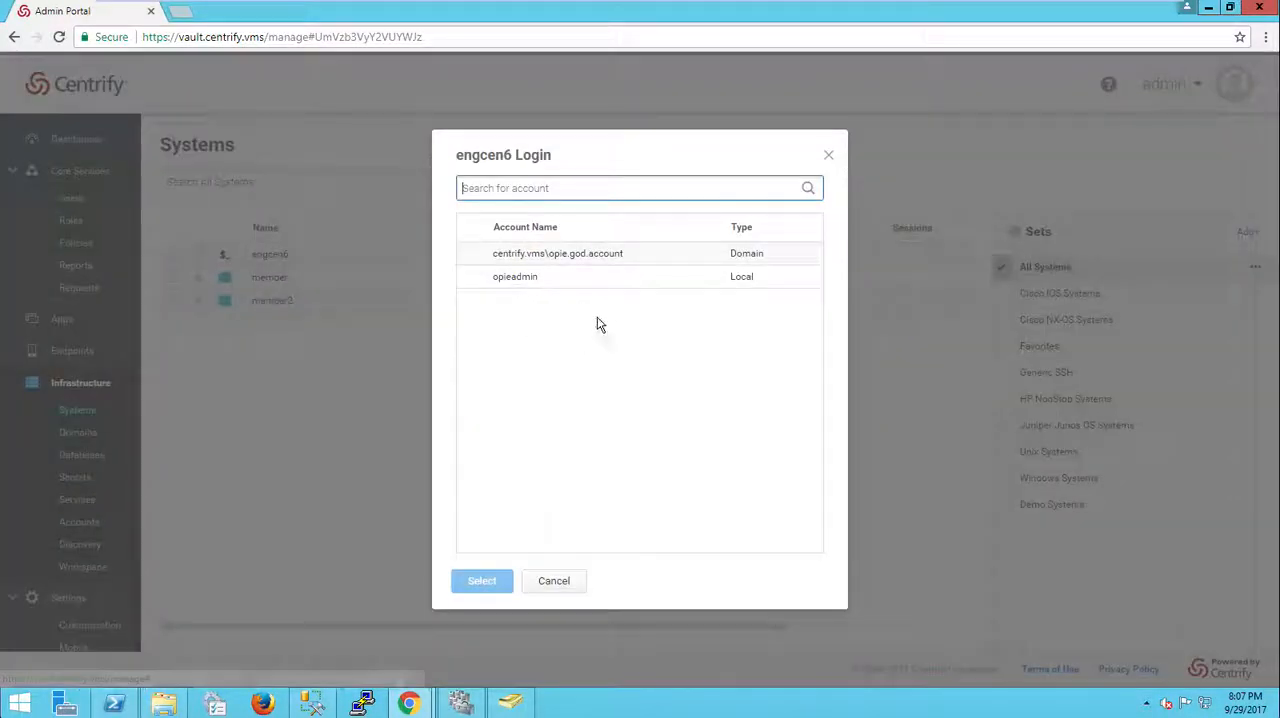
pyautogui.click(528, 283)
pyautogui.click(483, 589)
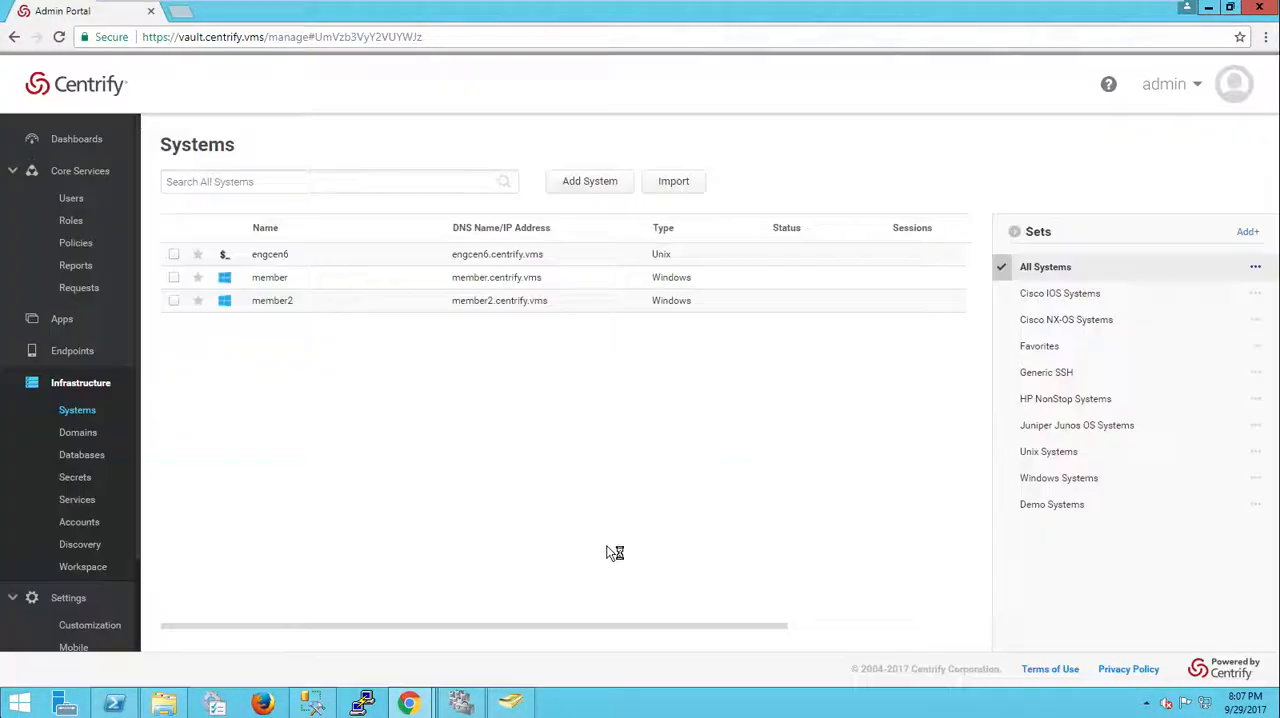
pyautogui.click(608, 460)
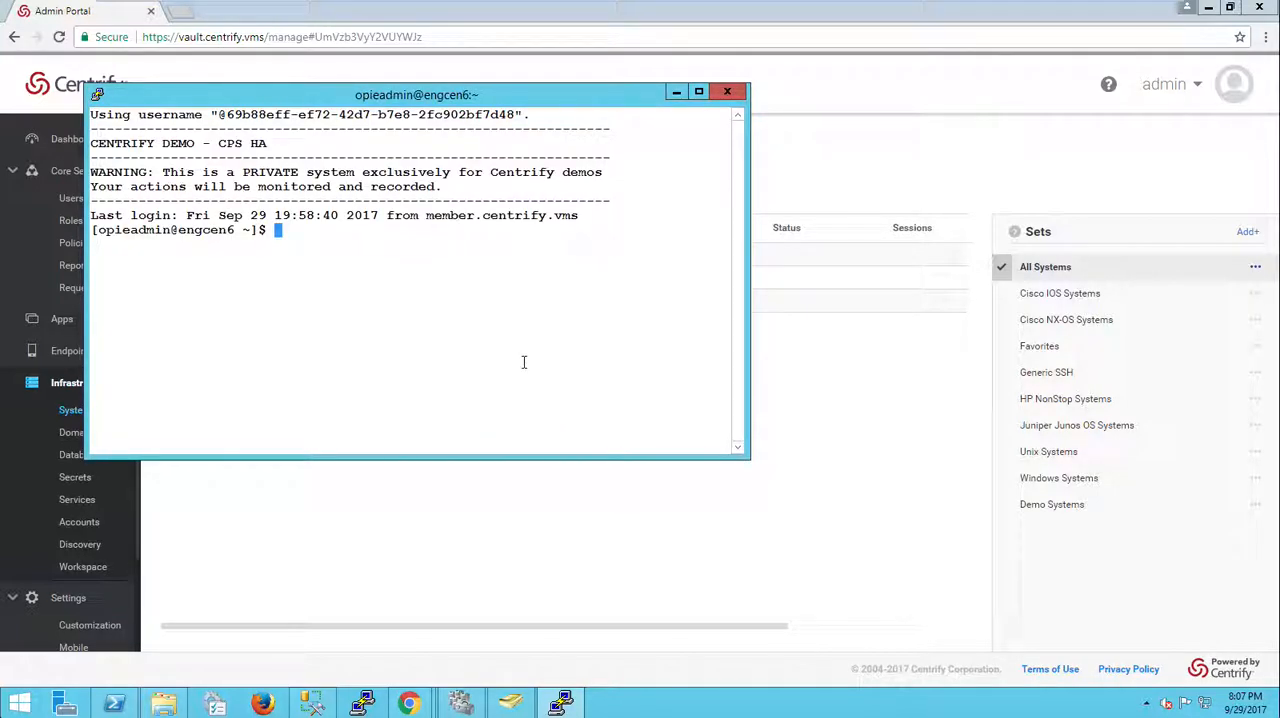
pyautogui.click(552, 515)
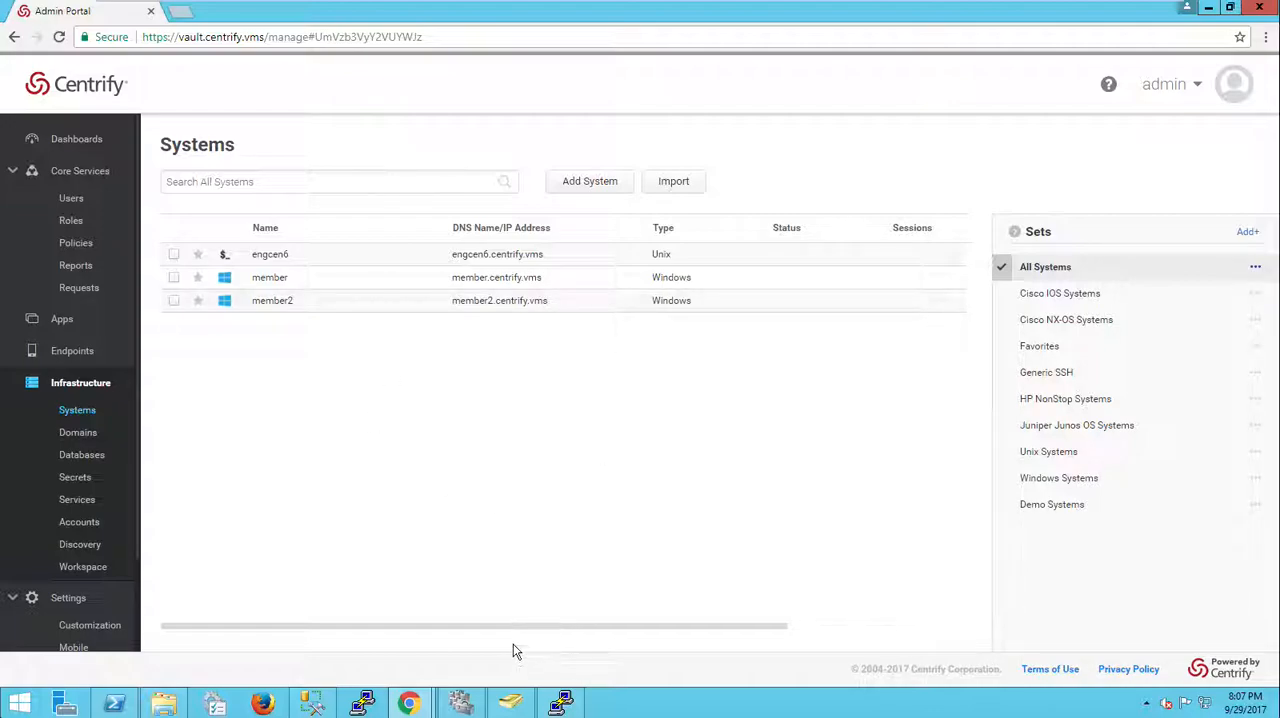
# Step: Return to Failover Cluster Manager, inspect the cluster events and go back to the nodes list
pyautogui.click(461, 704)
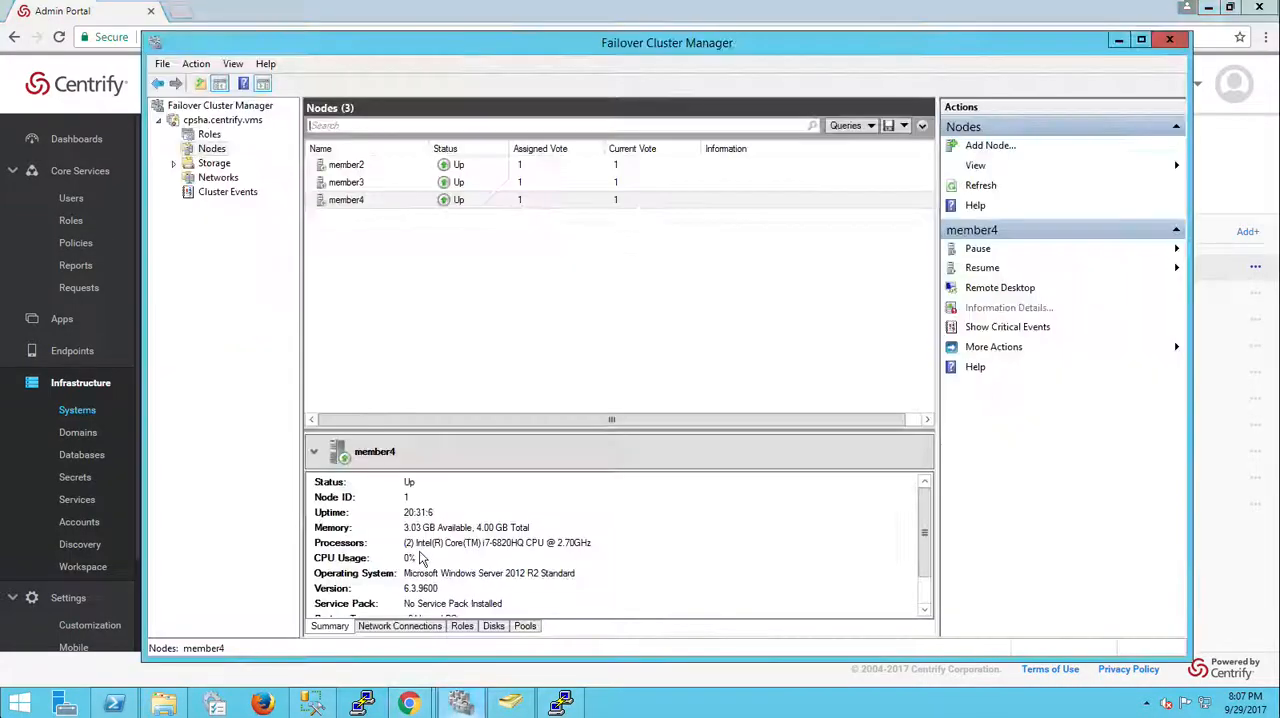
pyautogui.click(228, 192)
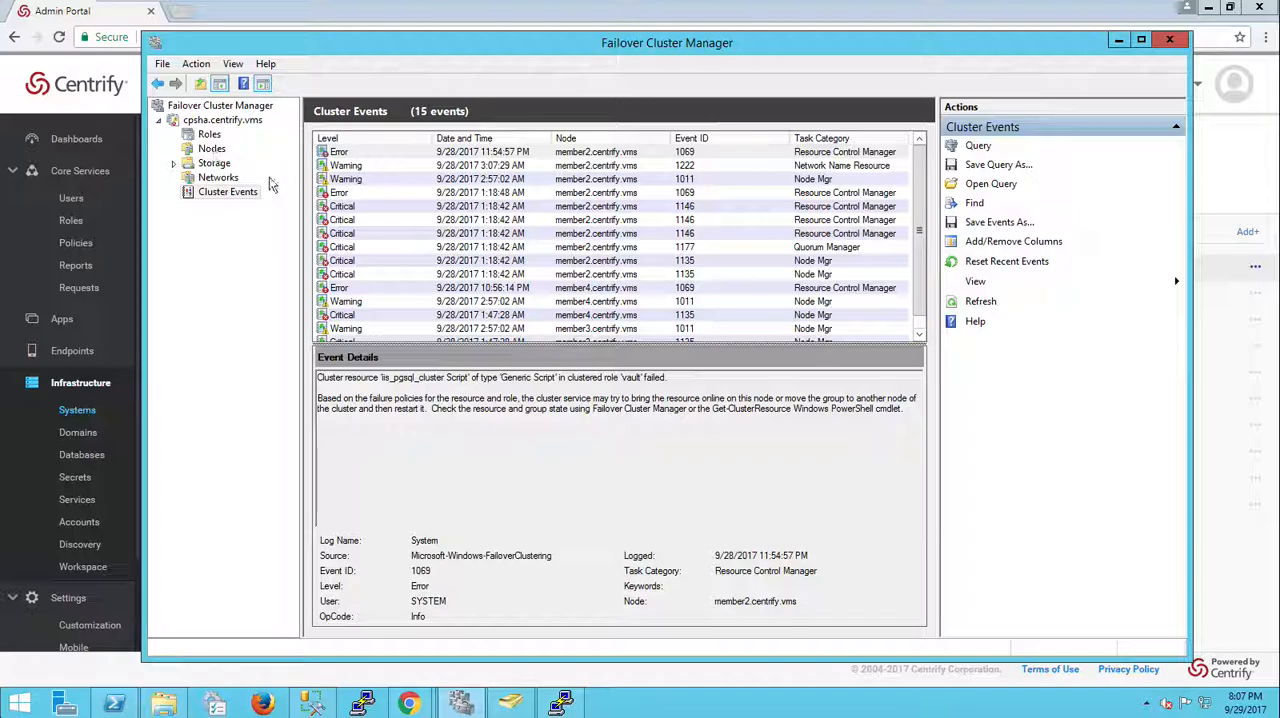
pyautogui.click(213, 149)
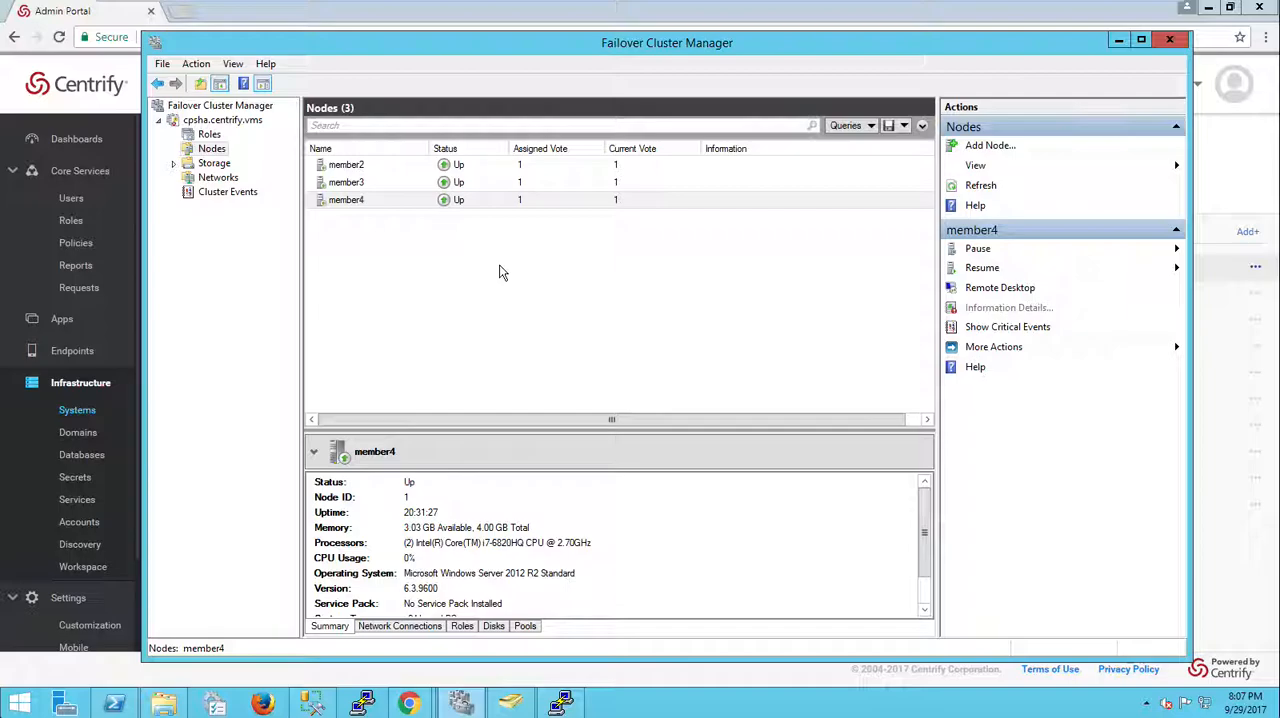
# Step: Pause node member4 without draining its roles
pyautogui.rightClick(404, 204)
pyautogui.moveTo(445, 214)
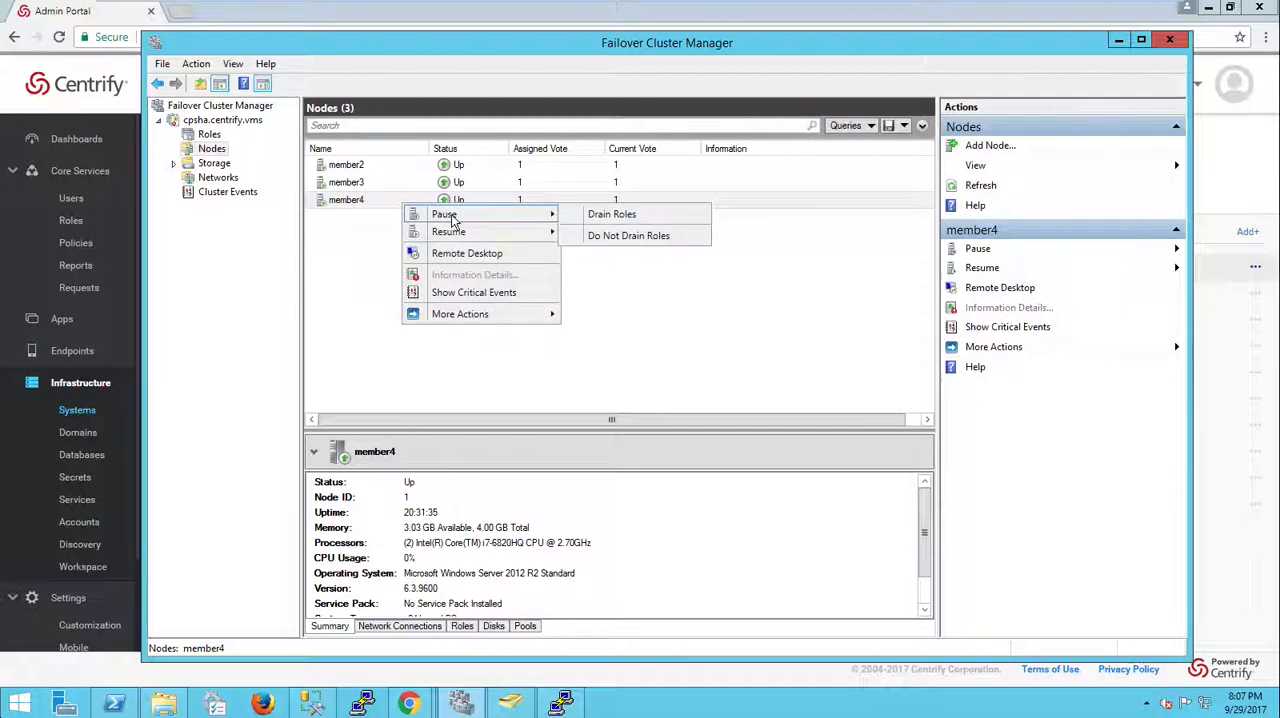
pyautogui.click(630, 234)
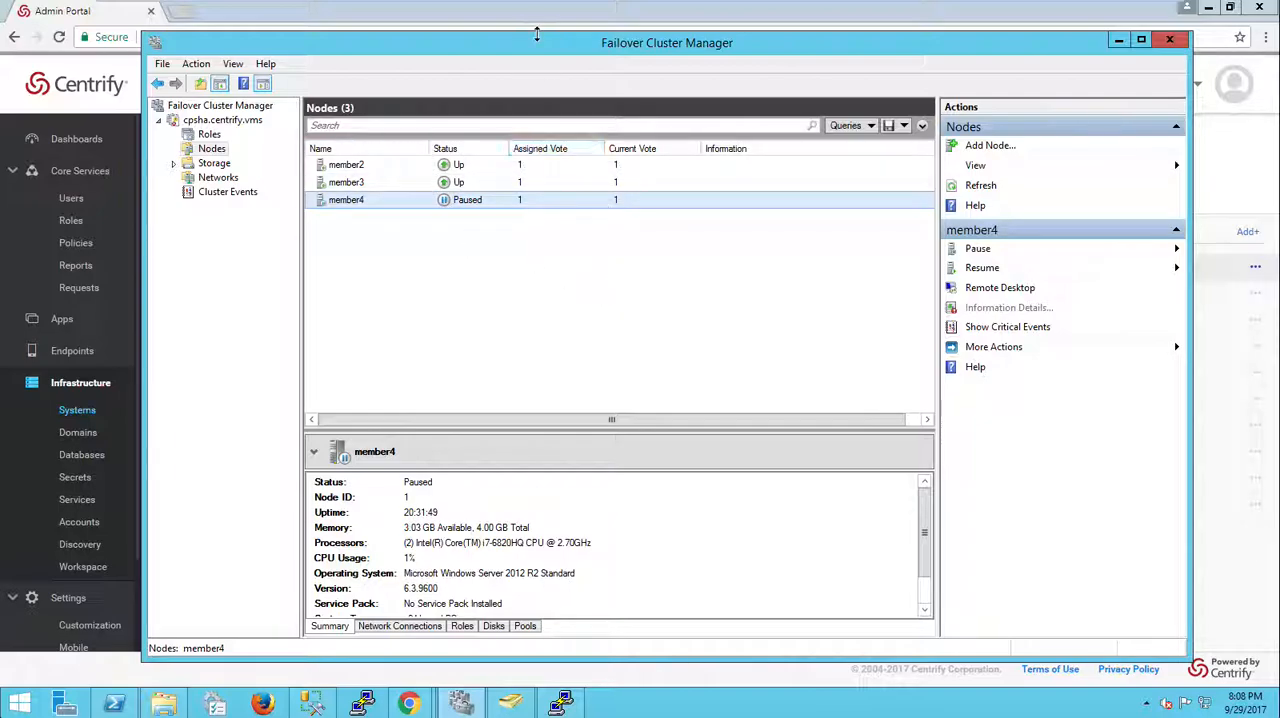
# Step: Switch to the node-3 machine and launch the Centrify_Privilege_Service-17.9-143-QA update installer, allowing it to make changes
pyautogui.moveTo(585, 8)
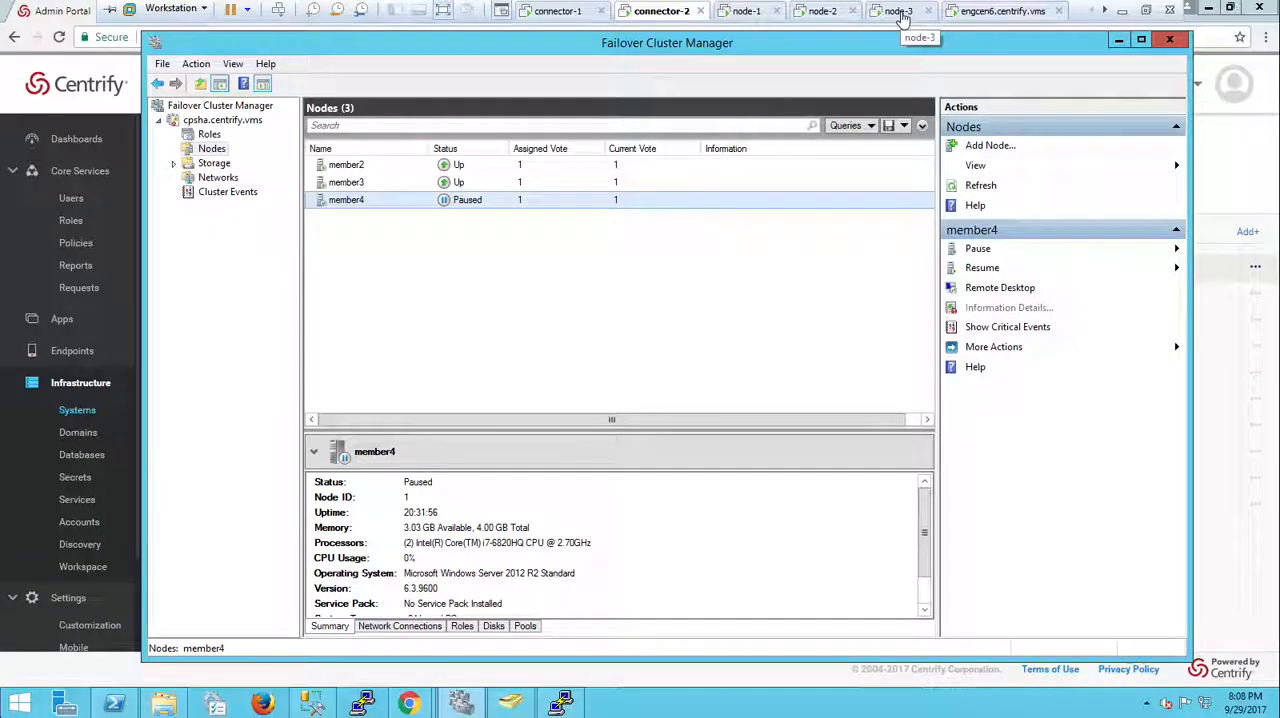
pyautogui.click(897, 11)
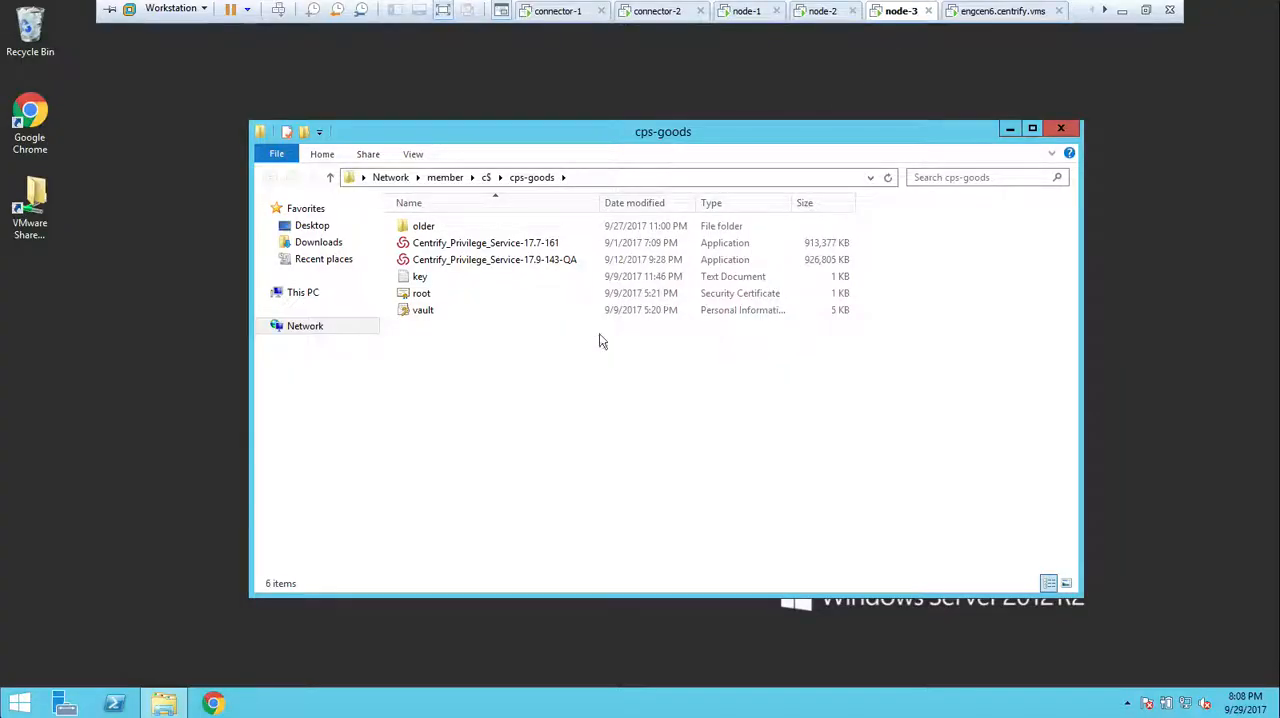
pyautogui.doubleClick(531, 262)
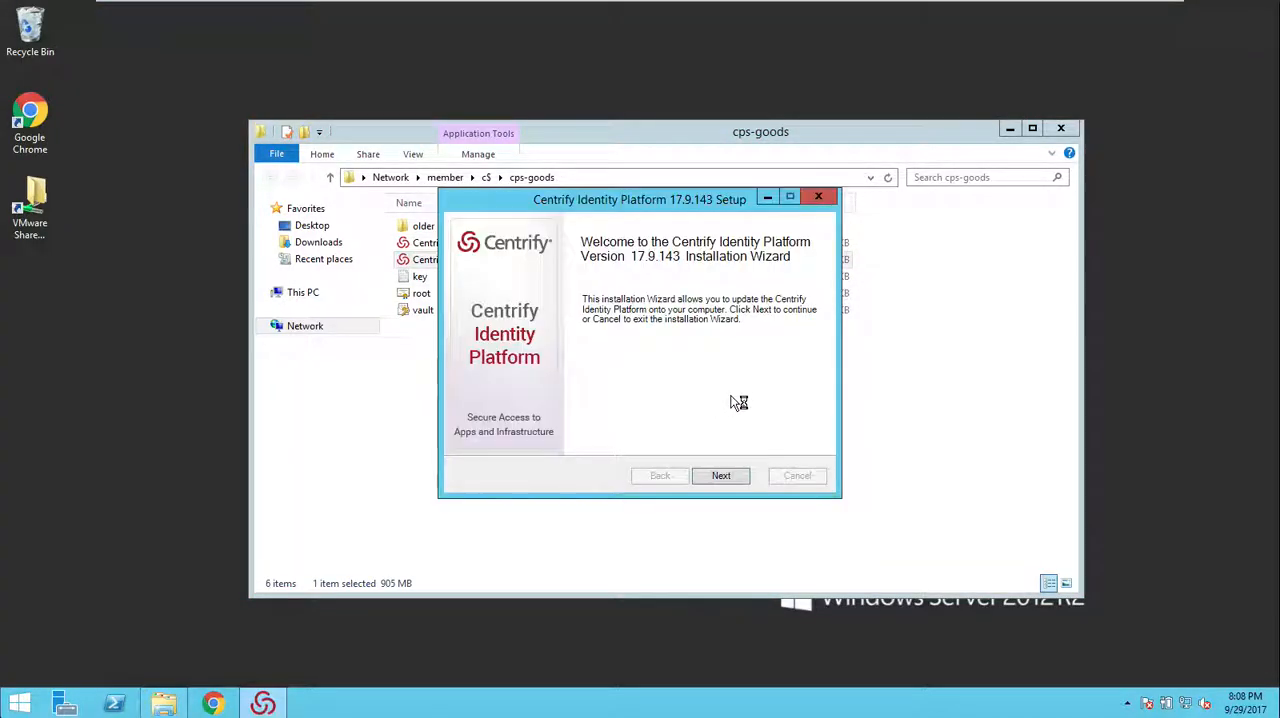
pyautogui.click(728, 475)
pyautogui.click(732, 476)
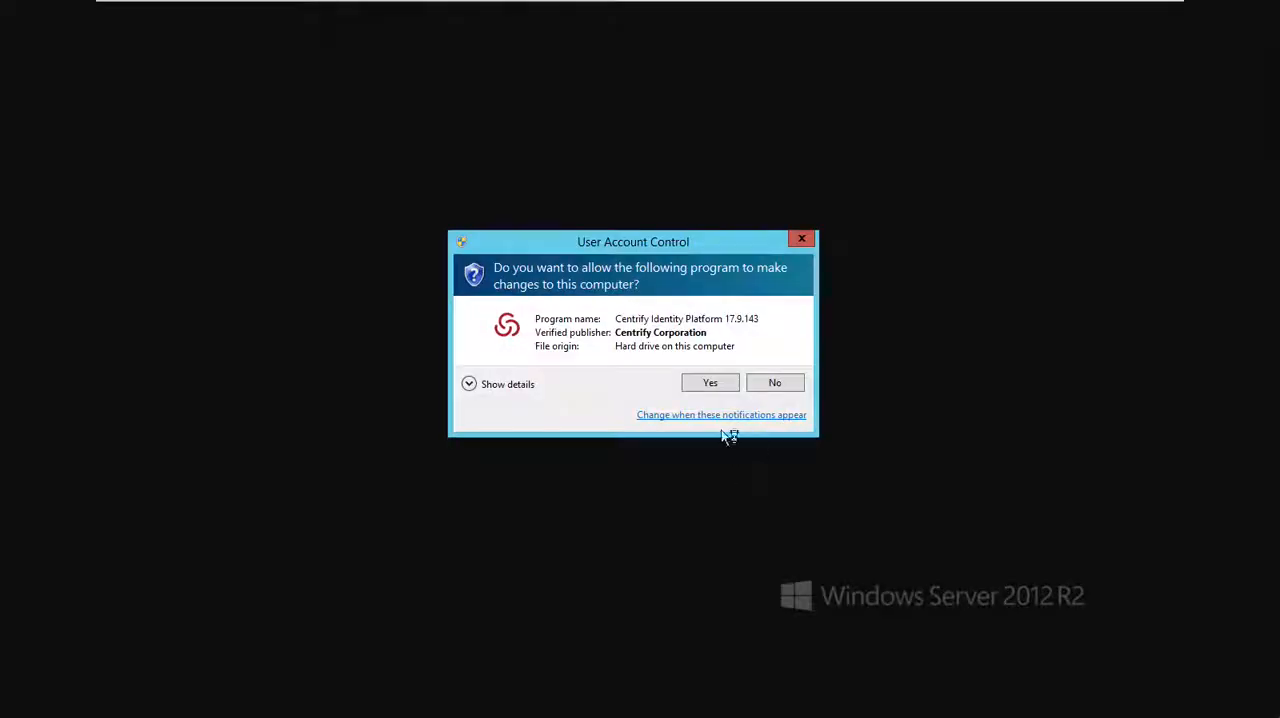
pyautogui.click(710, 381)
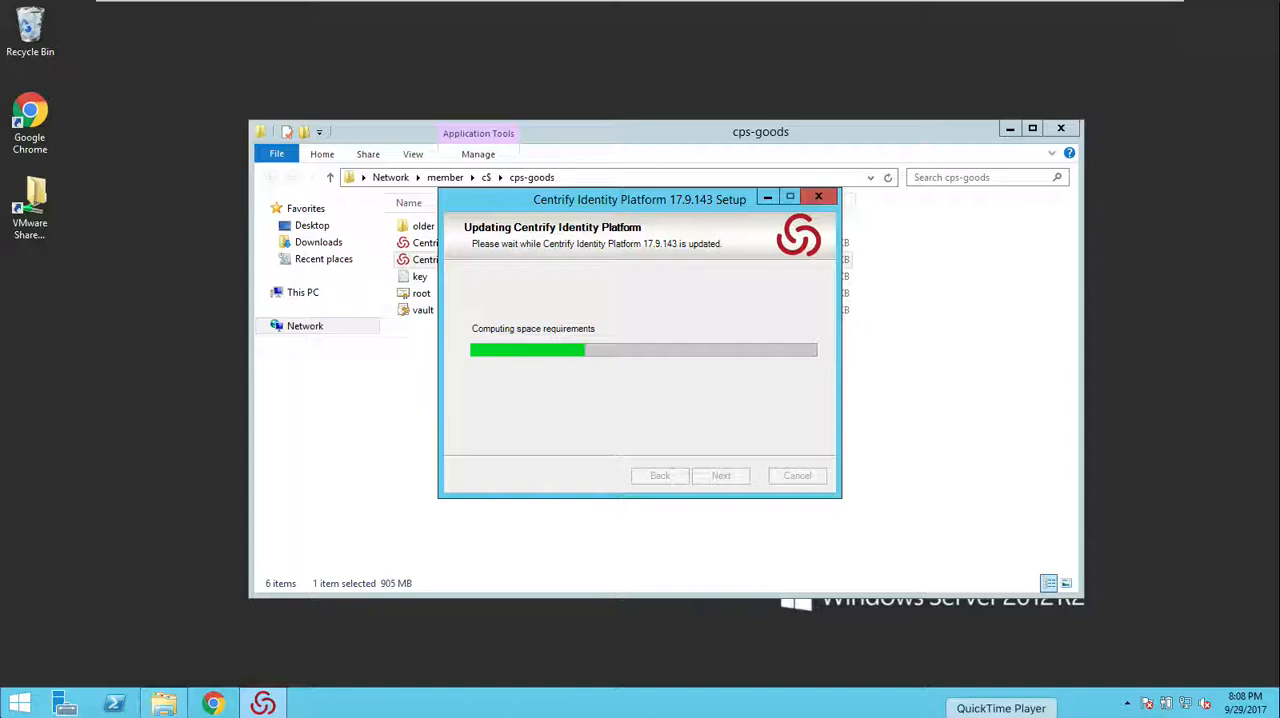
# Step: Finish the Centrify Identity Platform 17.9.143 installation wizard
pyautogui.click(957, 705)
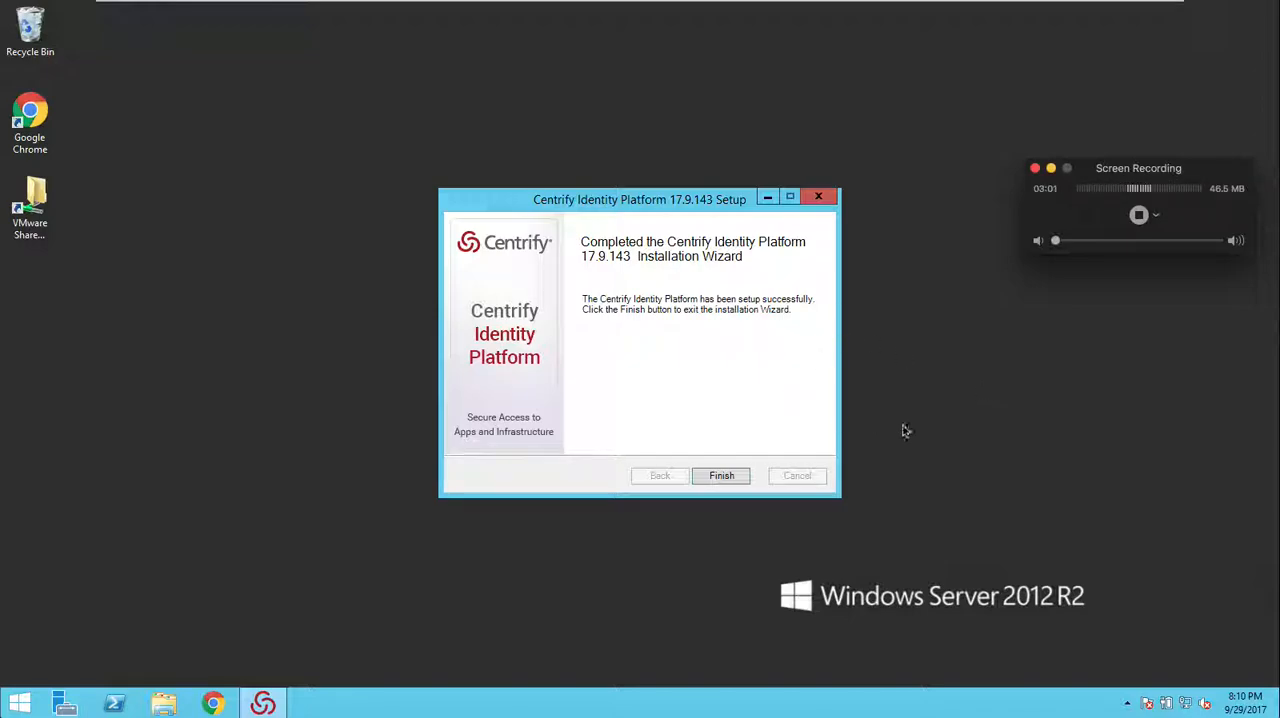
pyautogui.click(967, 381)
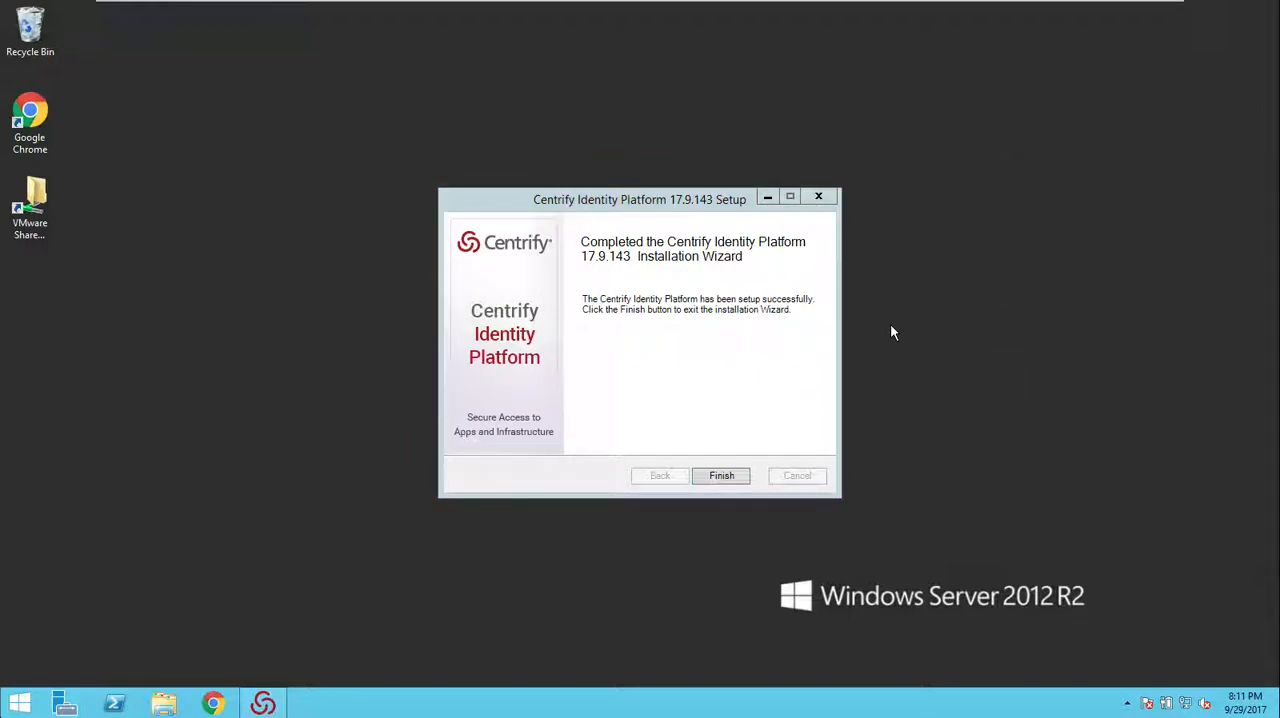
pyautogui.click(680, 262)
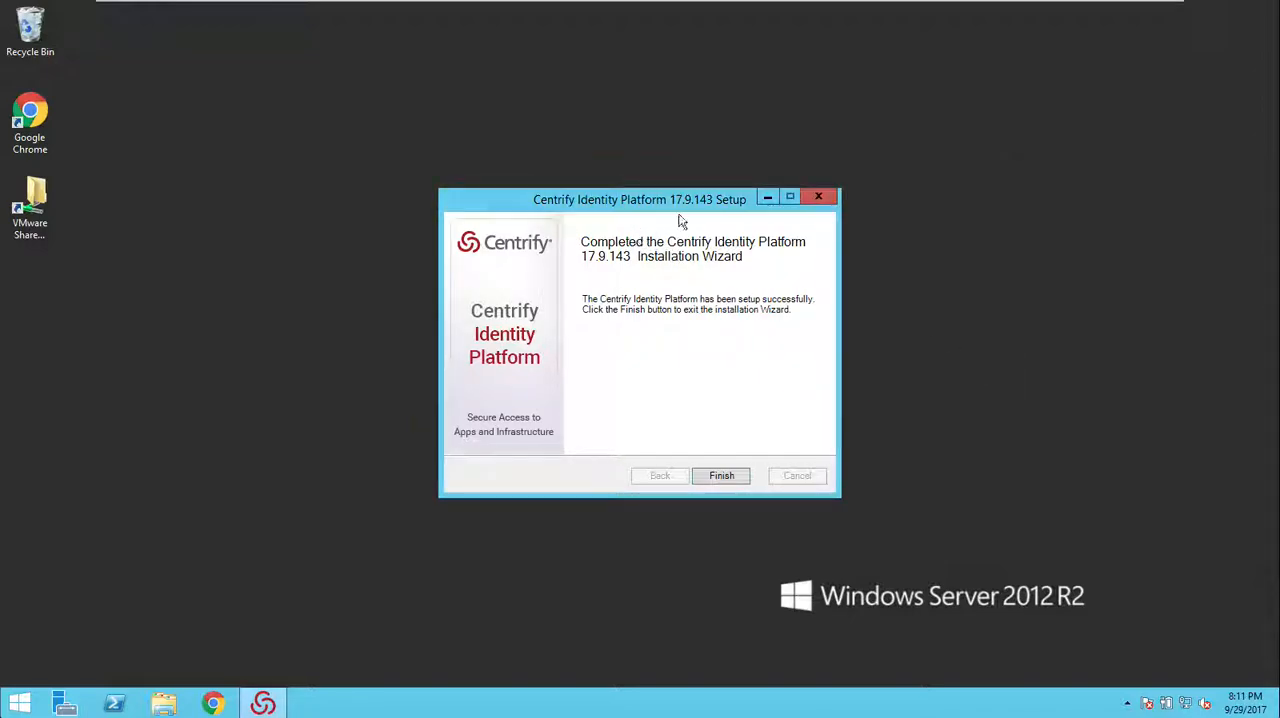
pyautogui.click(731, 478)
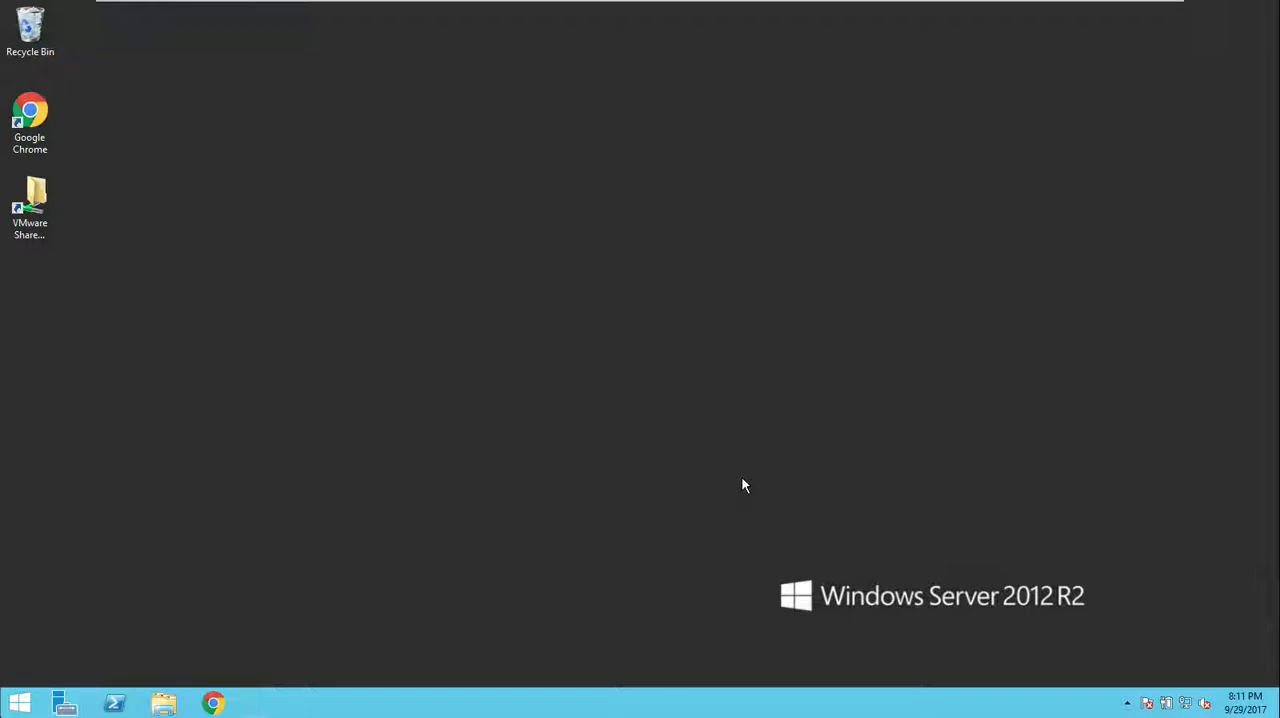
# Step: Answer N to the PowerShell prompt asking whether this is the final node to be updated
pyautogui.click(727, 376)
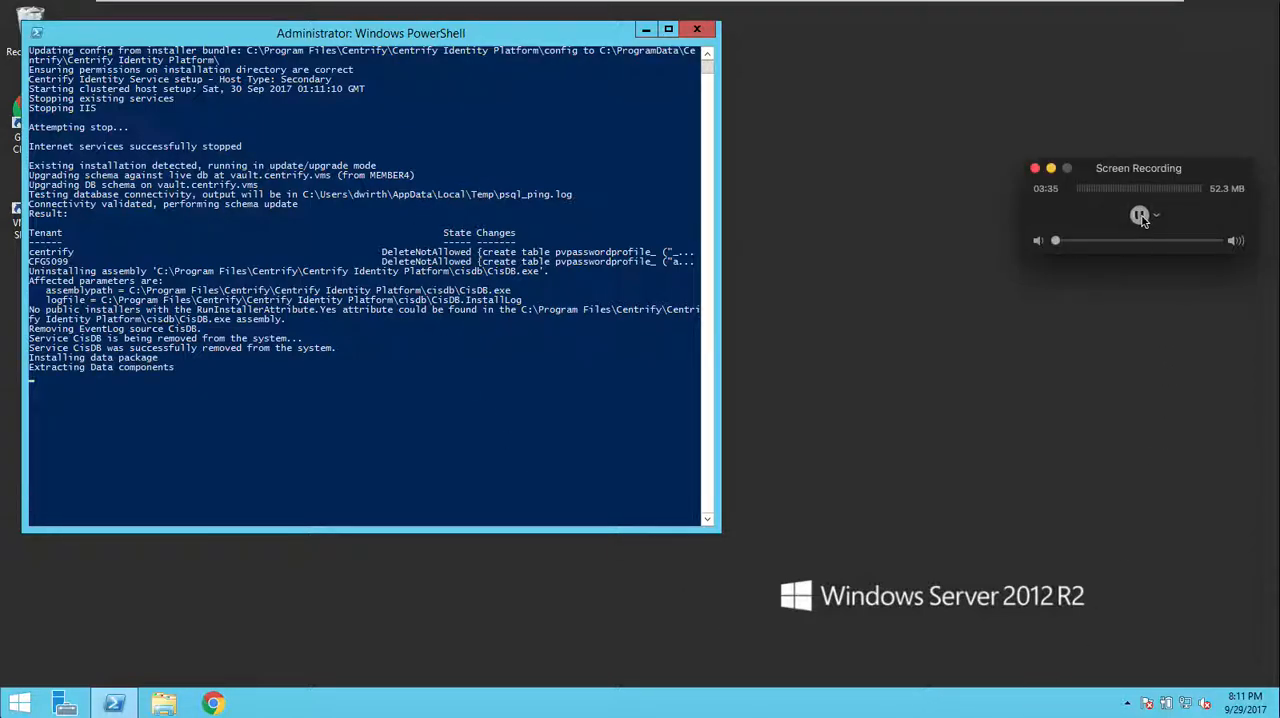
pyautogui.click(946, 715)
pyautogui.moveTo(656, 176)
pyautogui.mouseDown()
pyautogui.moveTo(601, 231)
pyautogui.moveTo(558, 233)
pyautogui.mouseUp()
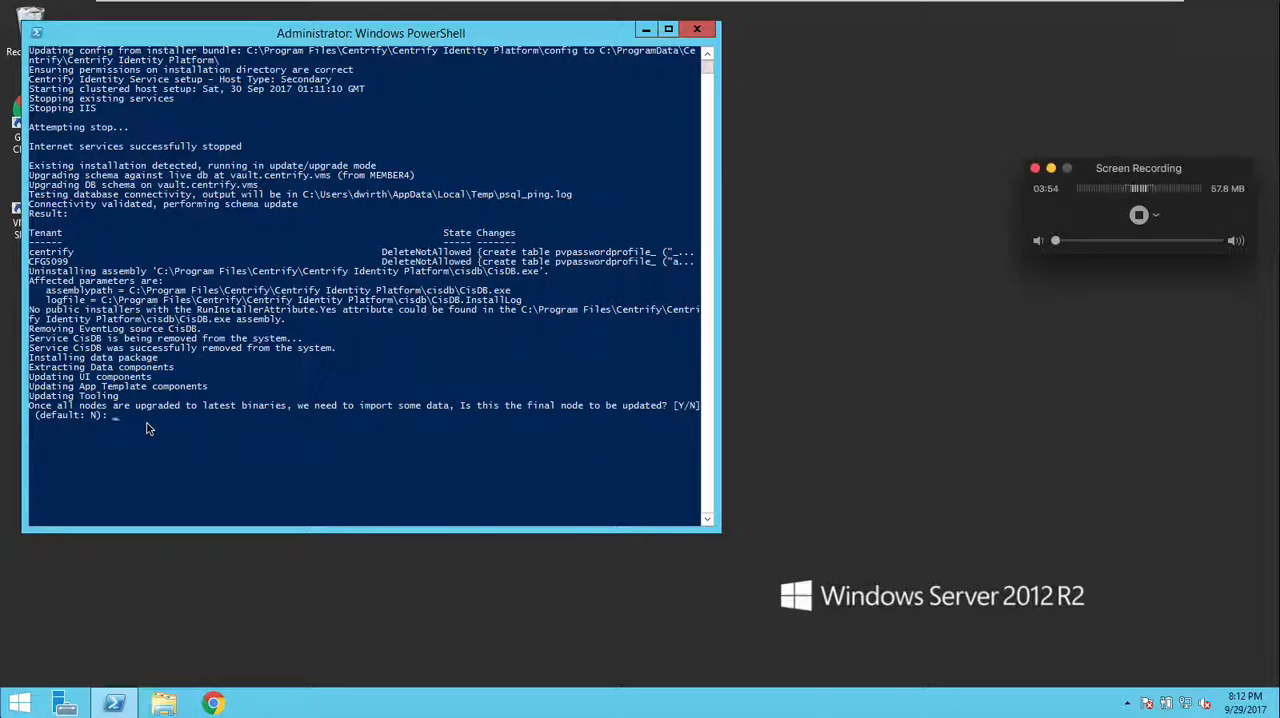
pyautogui.click(140, 418)
pyautogui.write('N')
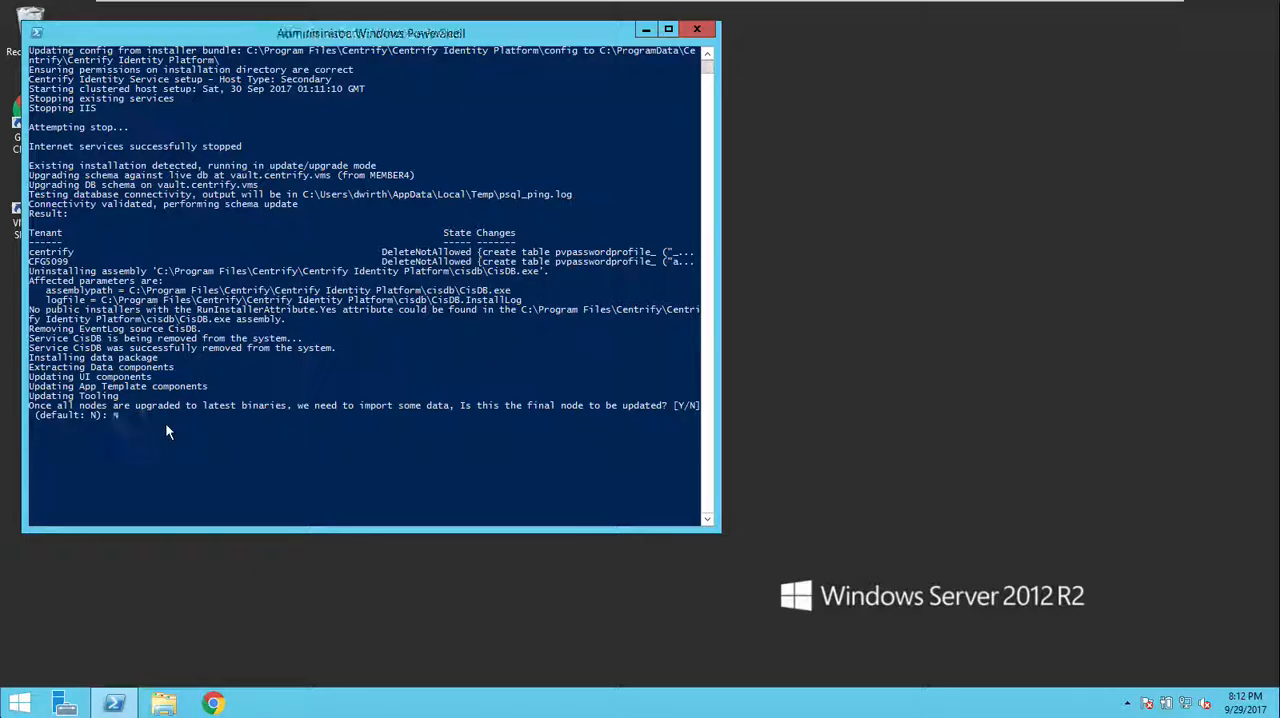
pyautogui.press('Return')
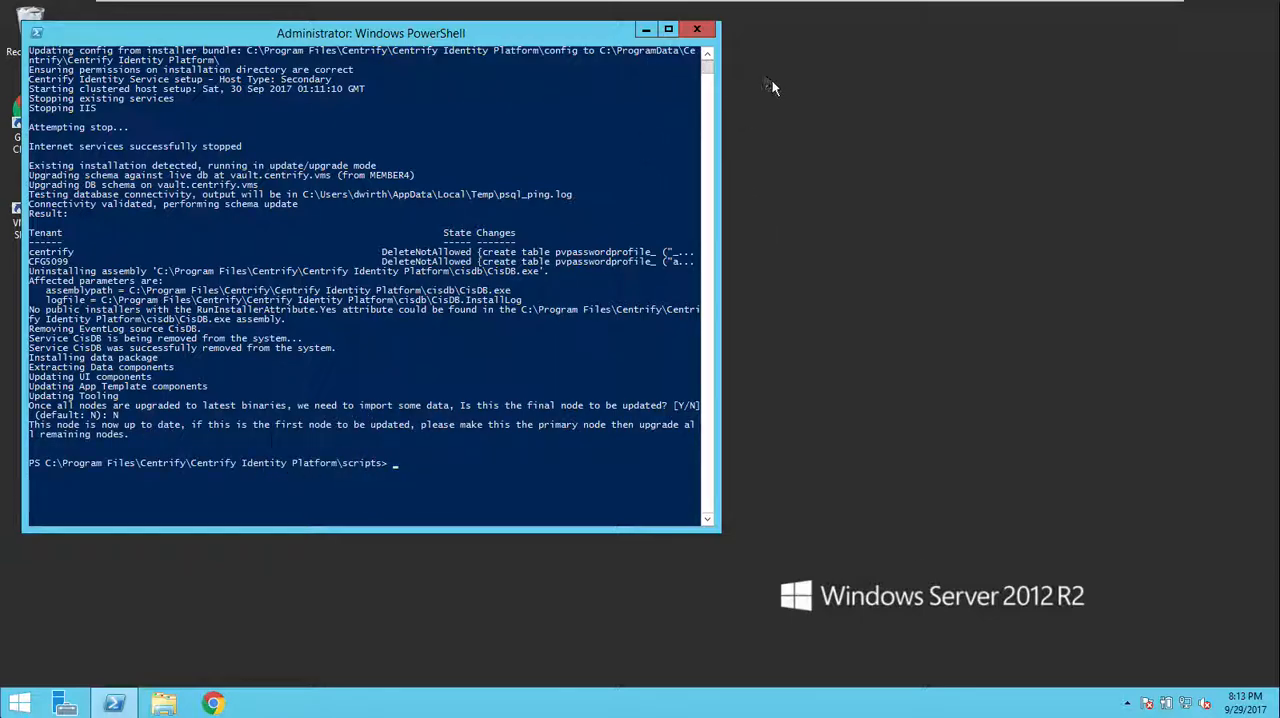
pyautogui.moveTo(806, 3)
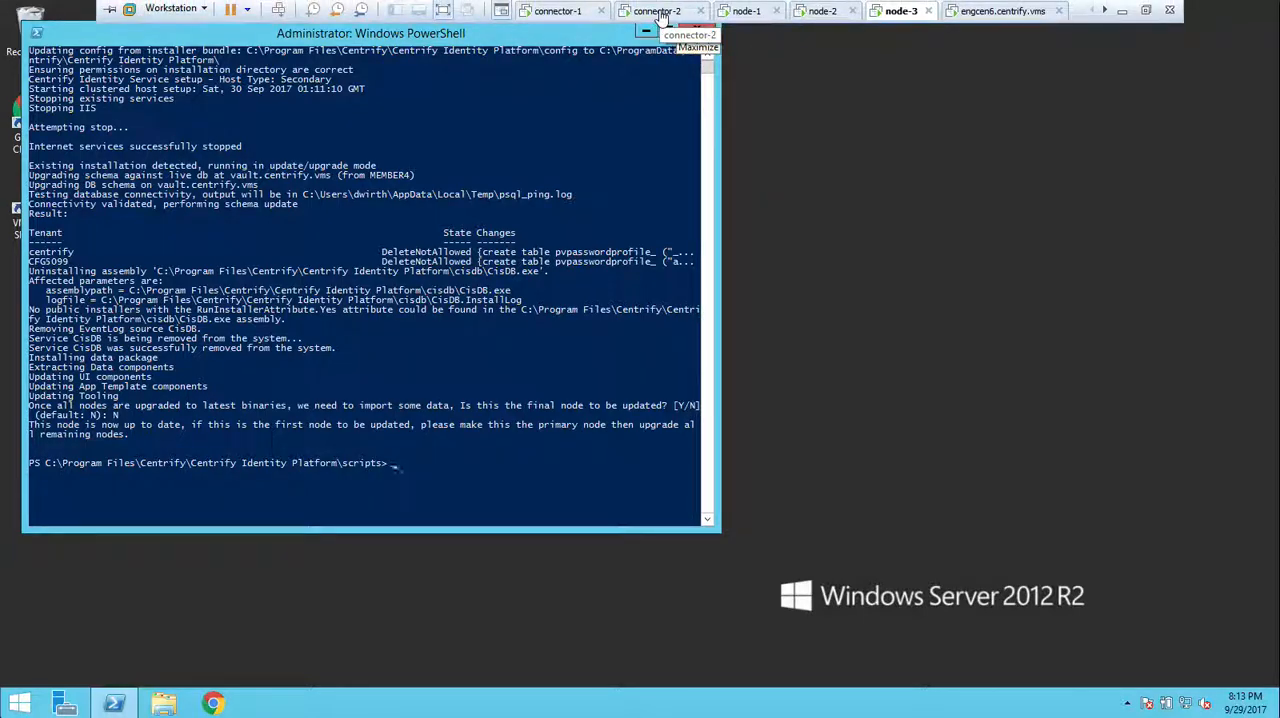
# Step: Reload the Admin Portal on the connector-2 machine and type test keystrokes into the opieadmin@engcen6 SSH session
pyautogui.click(657, 11)
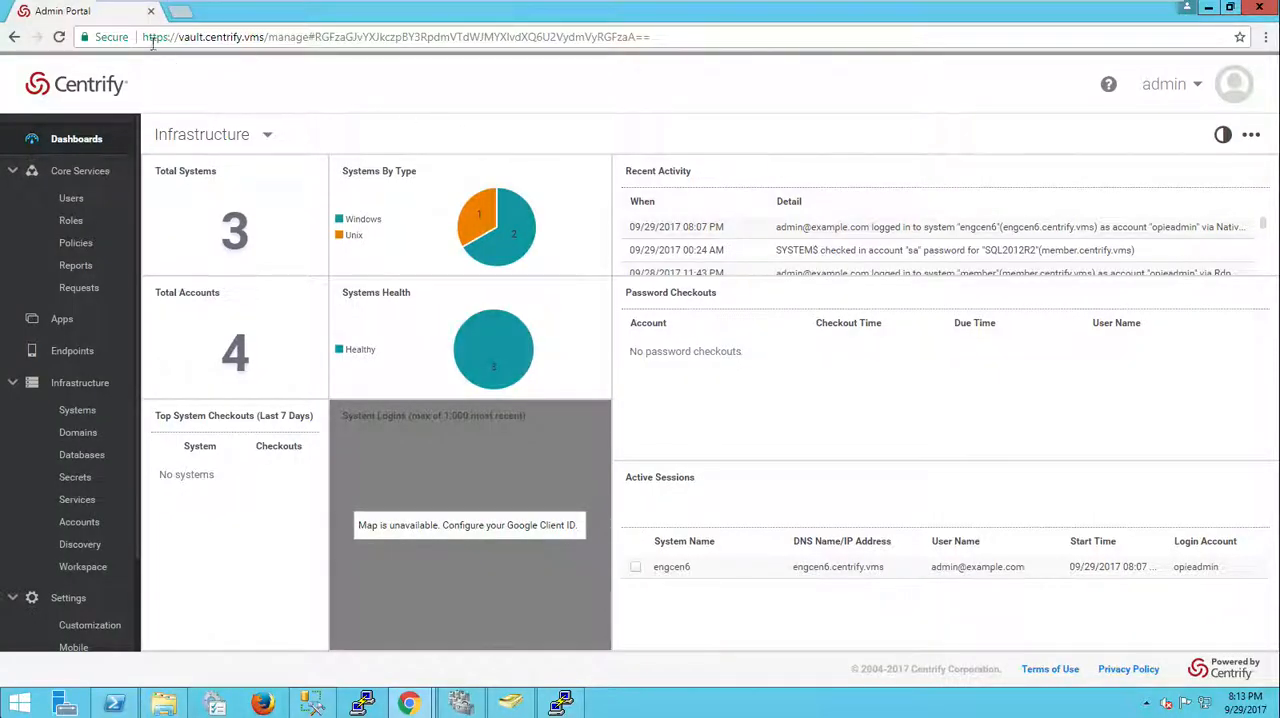
pyautogui.click(60, 38)
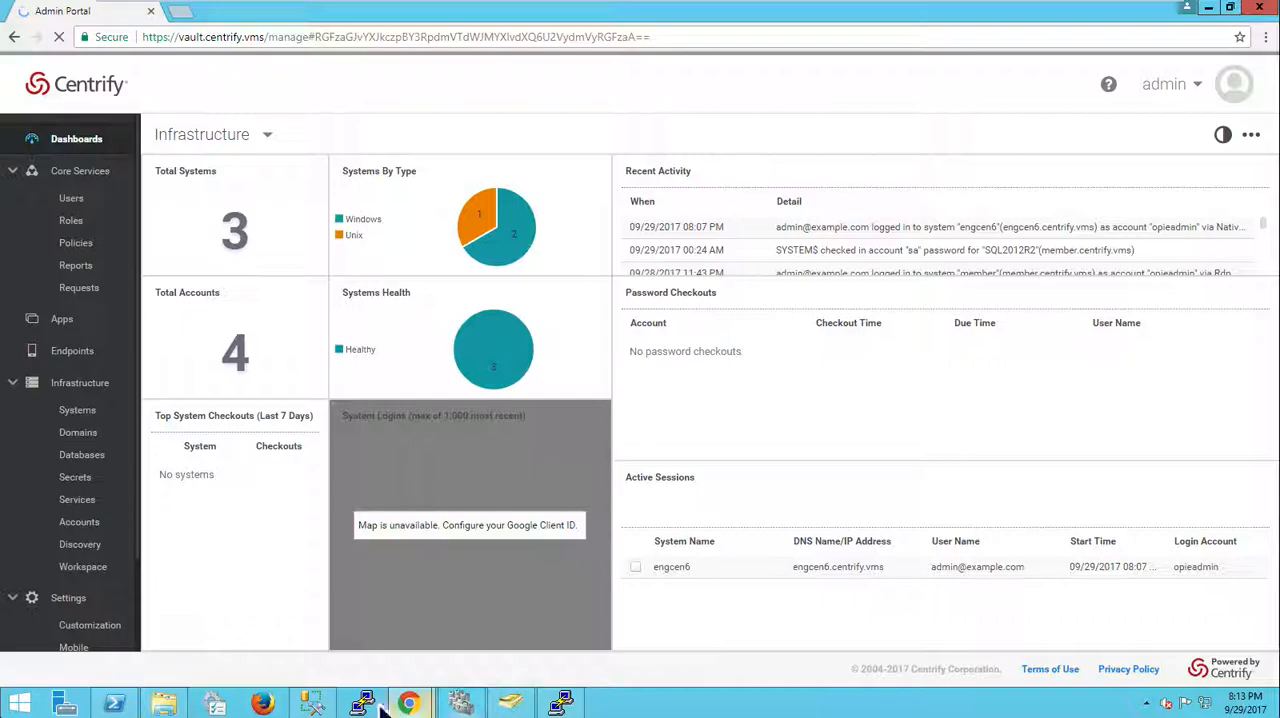
pyautogui.click(561, 703)
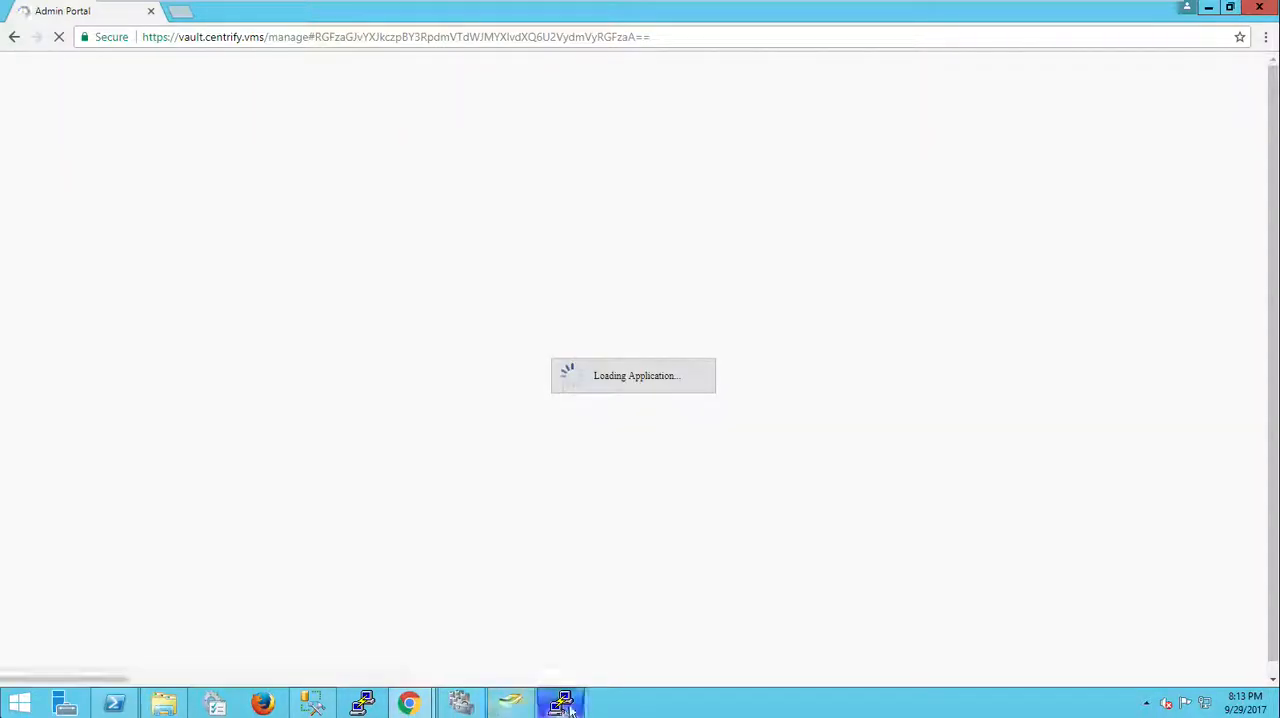
pyautogui.write("ll;'kdsjfal;sdkjfl;adsf")
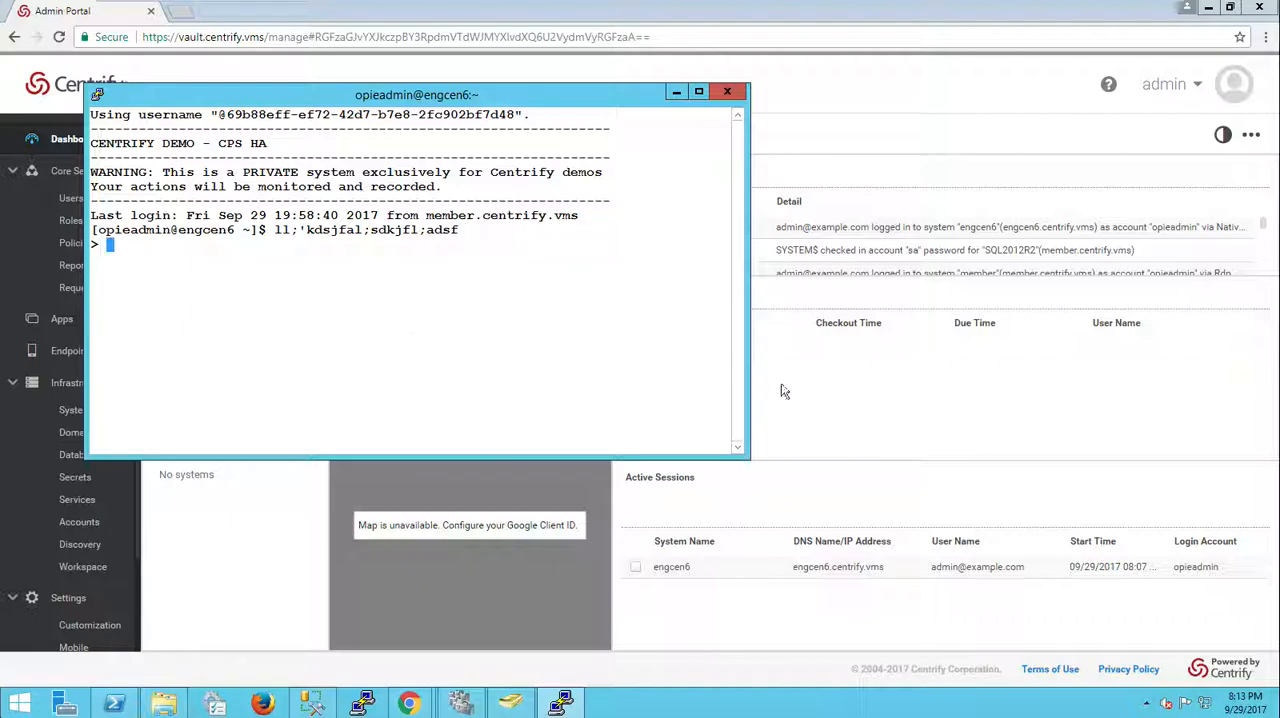
# Step: Select the engcen6 active session on the portal dashboard and start watching it
pyautogui.click(830, 400)
pyautogui.click(636, 569)
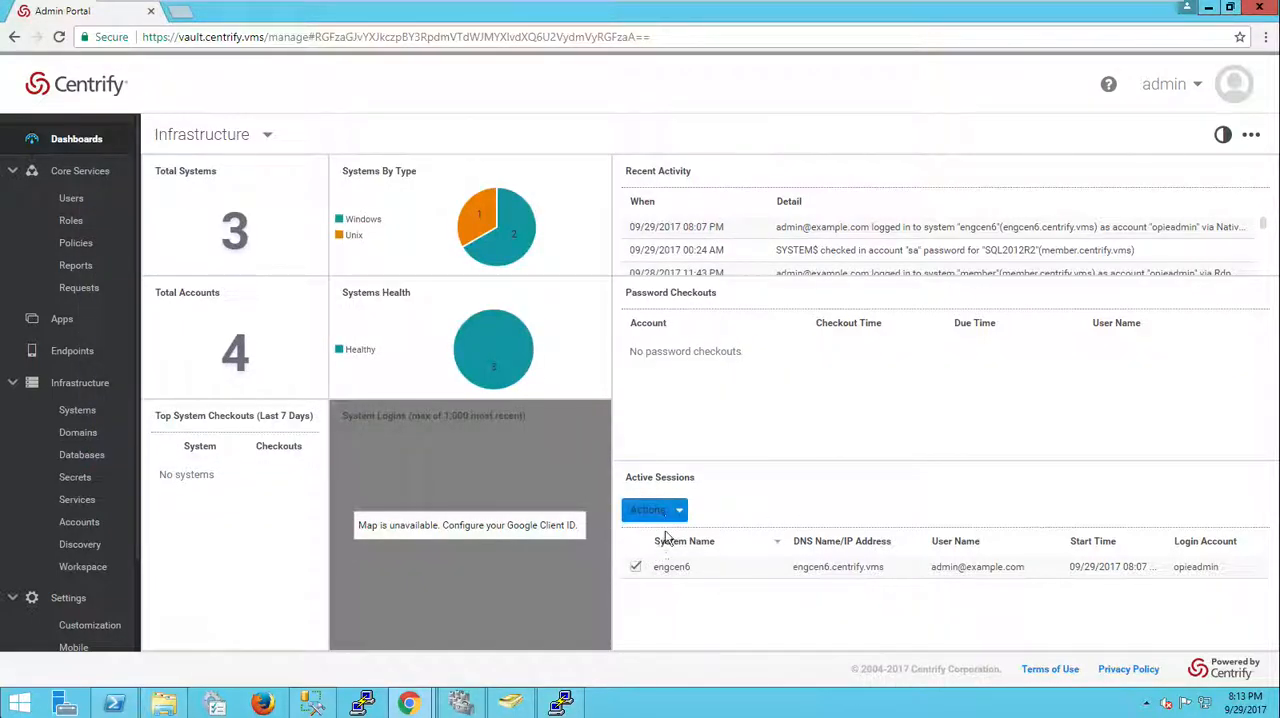
pyautogui.click(670, 512)
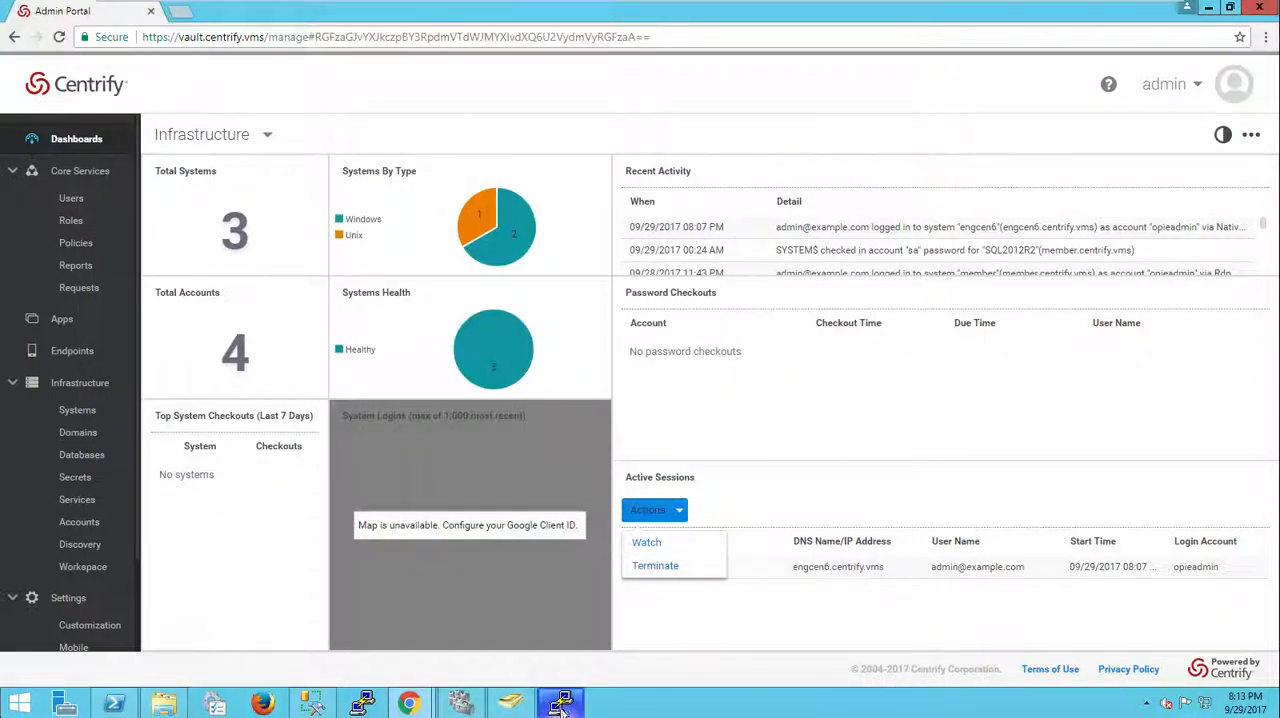
pyautogui.click(646, 542)
# Step: Move the SSH window beside the watch window and type more test keystrokes into the session
pyautogui.click(560, 705)
pyautogui.moveTo(375, 98); pyautogui.dragTo(665, 198)
pyautogui.write(";ldkf'lkdjflkas;dkfja;dsf")
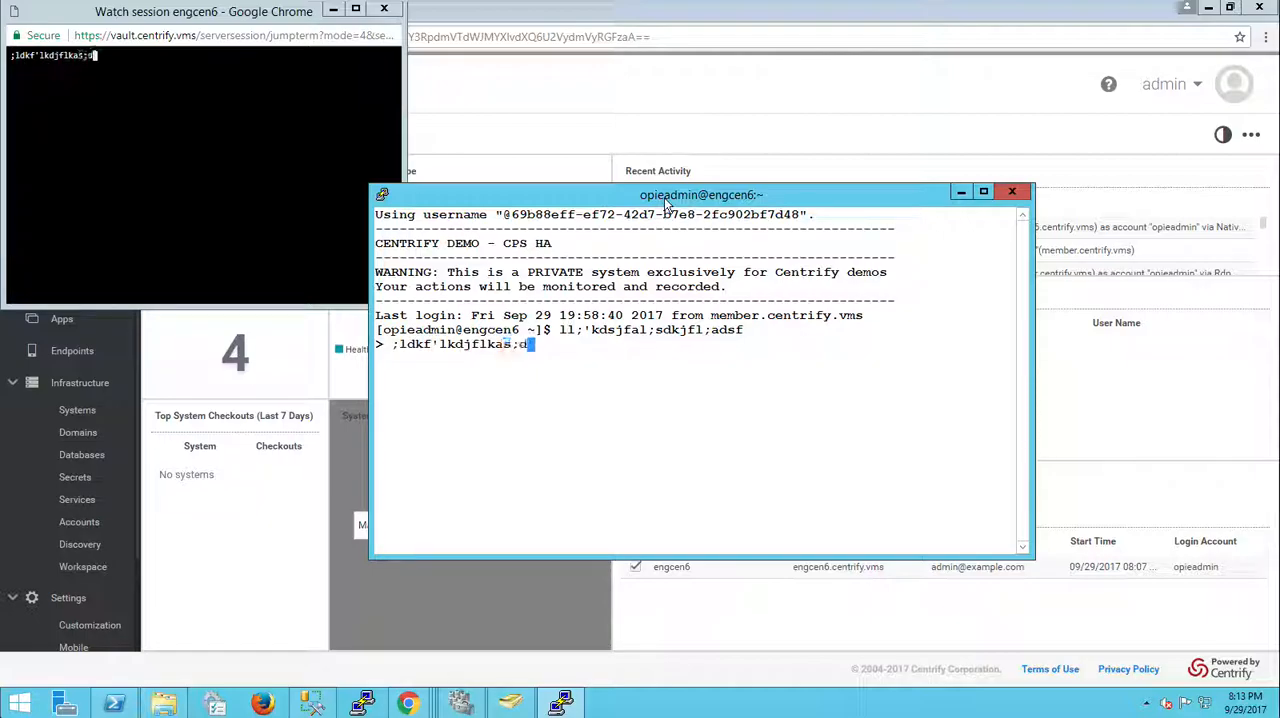
pyautogui.click(283, 595)
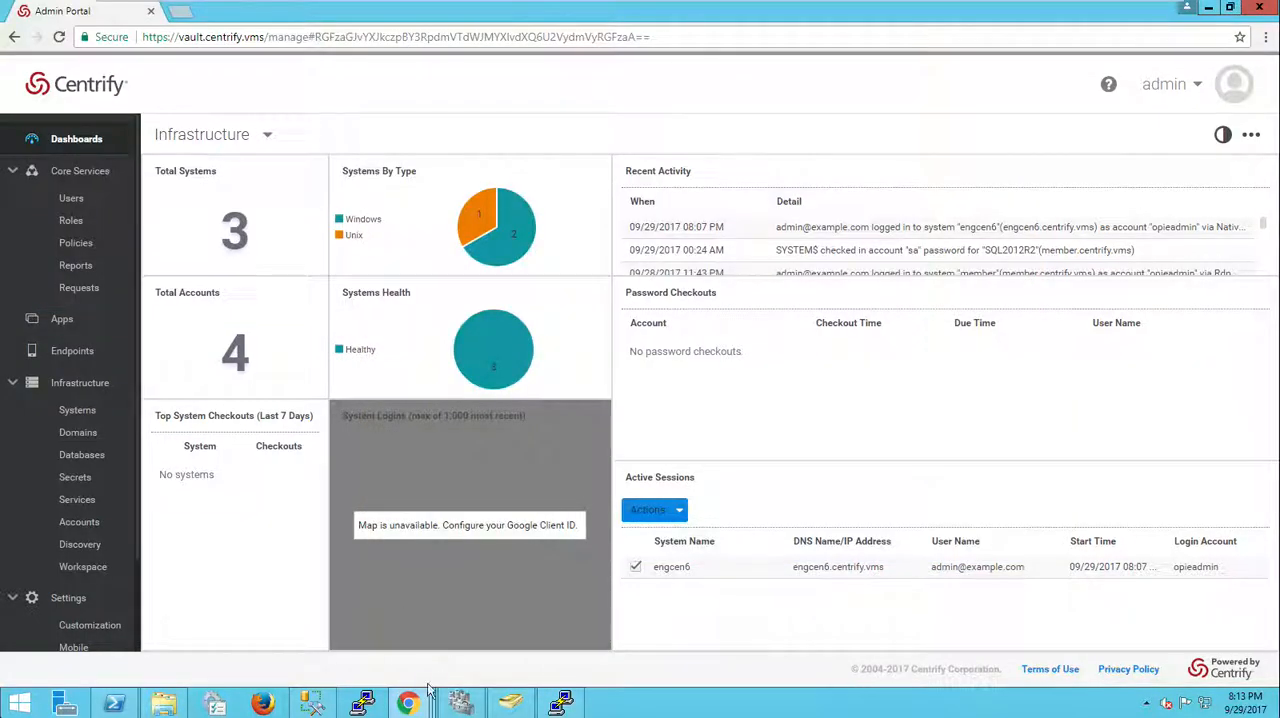
# Step: Resume node member4 in Failover Cluster Manager without failing its roles back
pyautogui.click(459, 705)
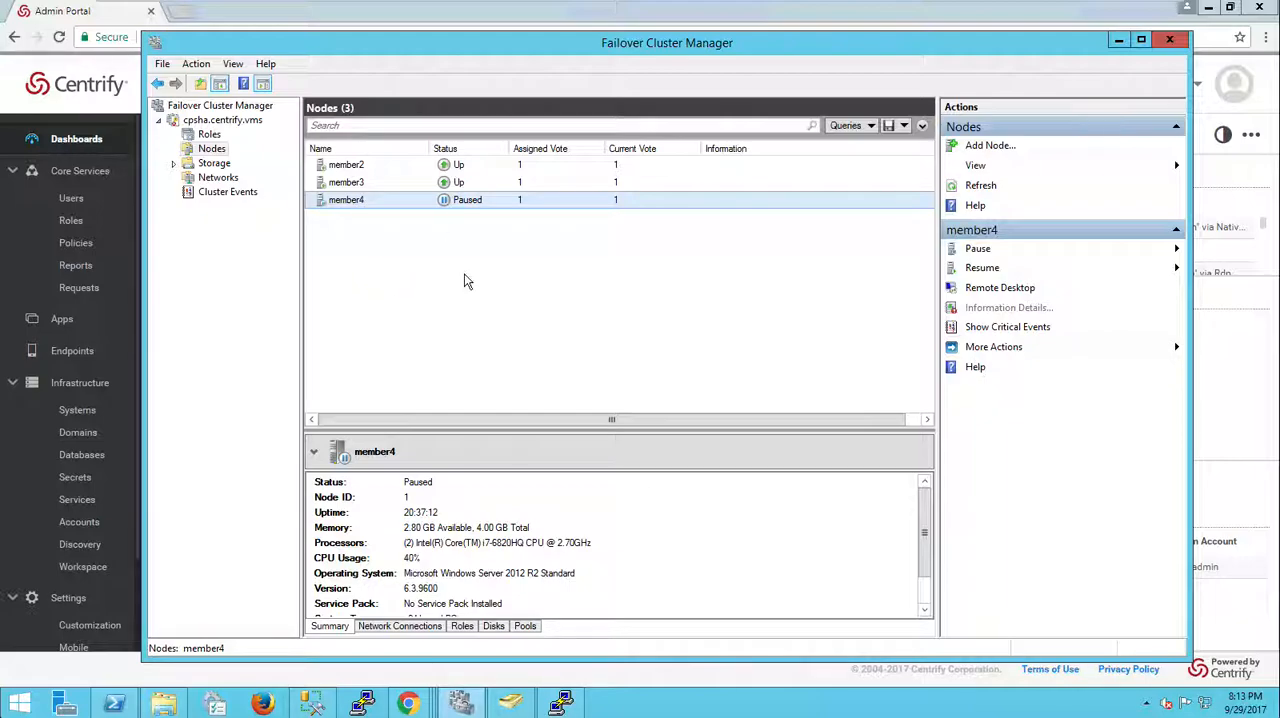
pyautogui.rightClick(440, 208)
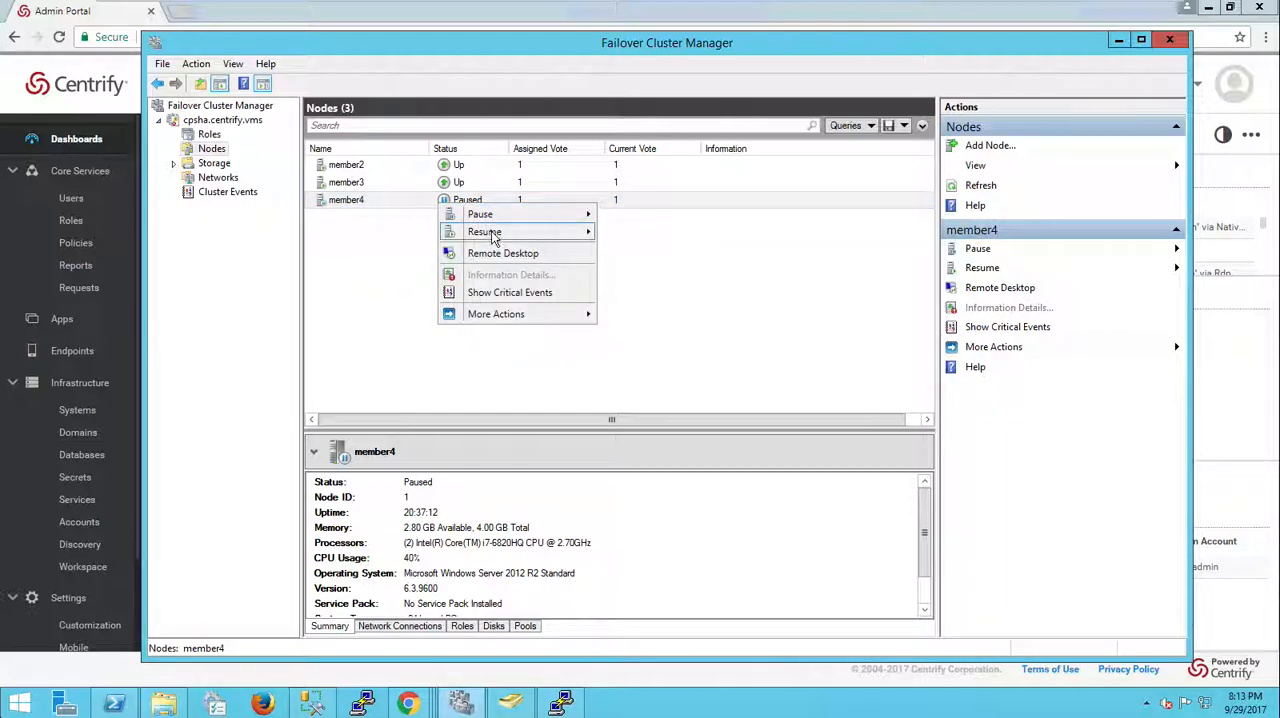
pyautogui.moveTo(510, 237)
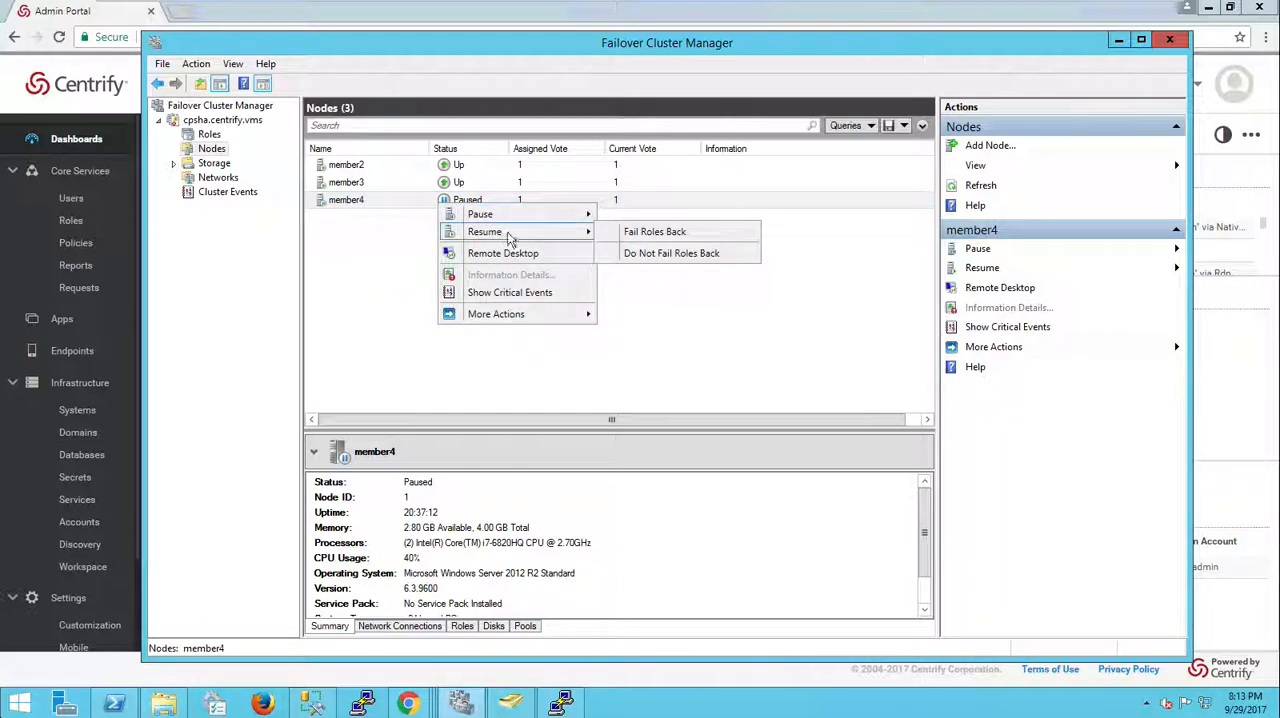
pyautogui.click(669, 255)
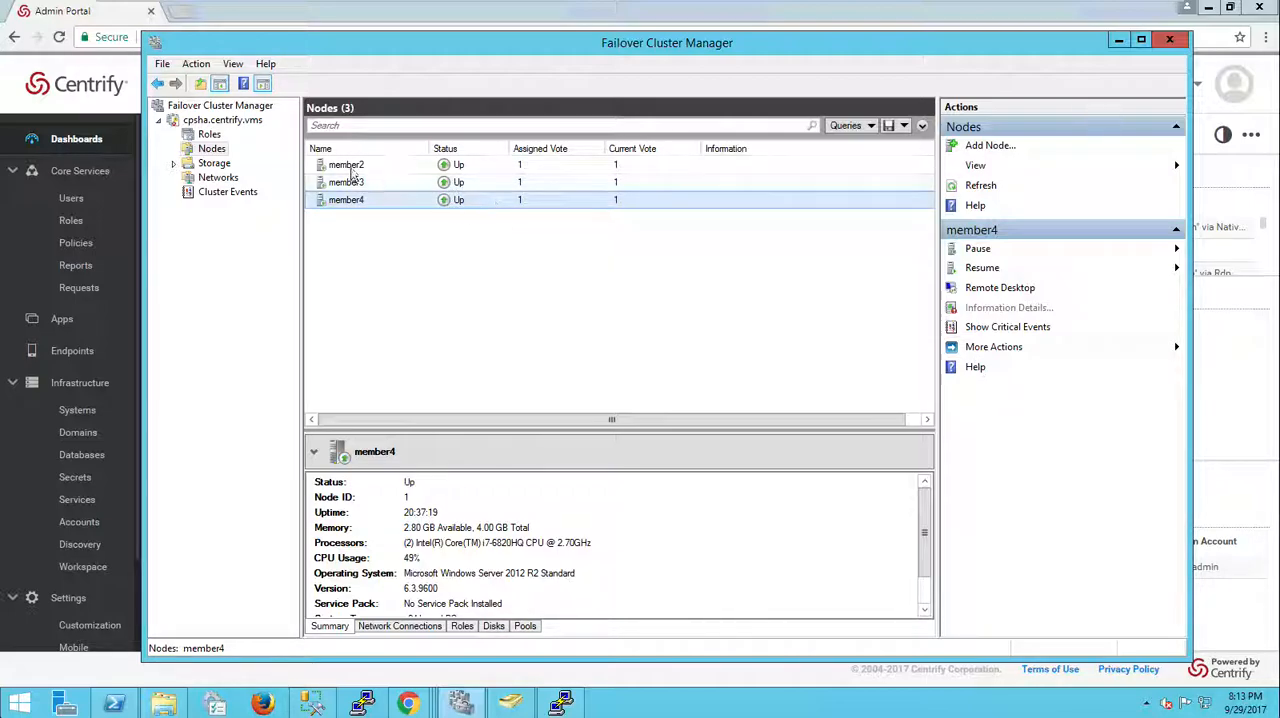
# Step: Move the vault clustered role to node member4
pyautogui.click(206, 134)
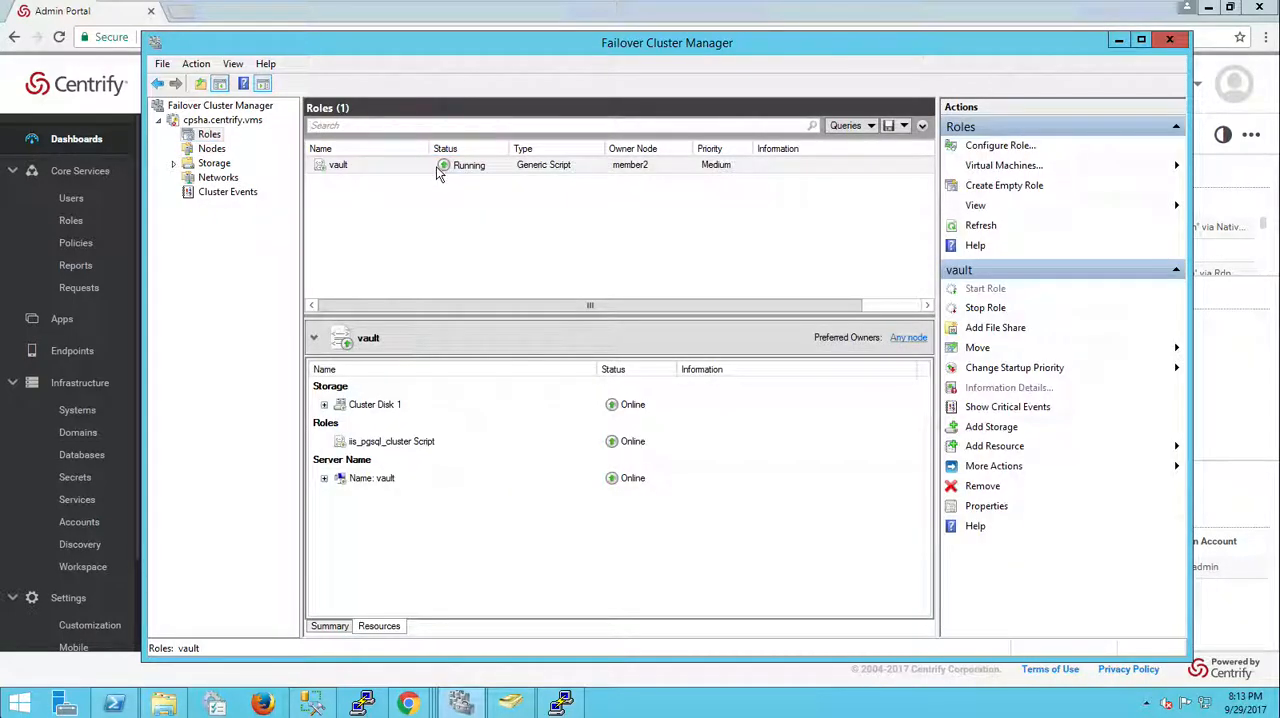
pyautogui.rightClick(436, 172)
pyautogui.moveTo(505, 238)
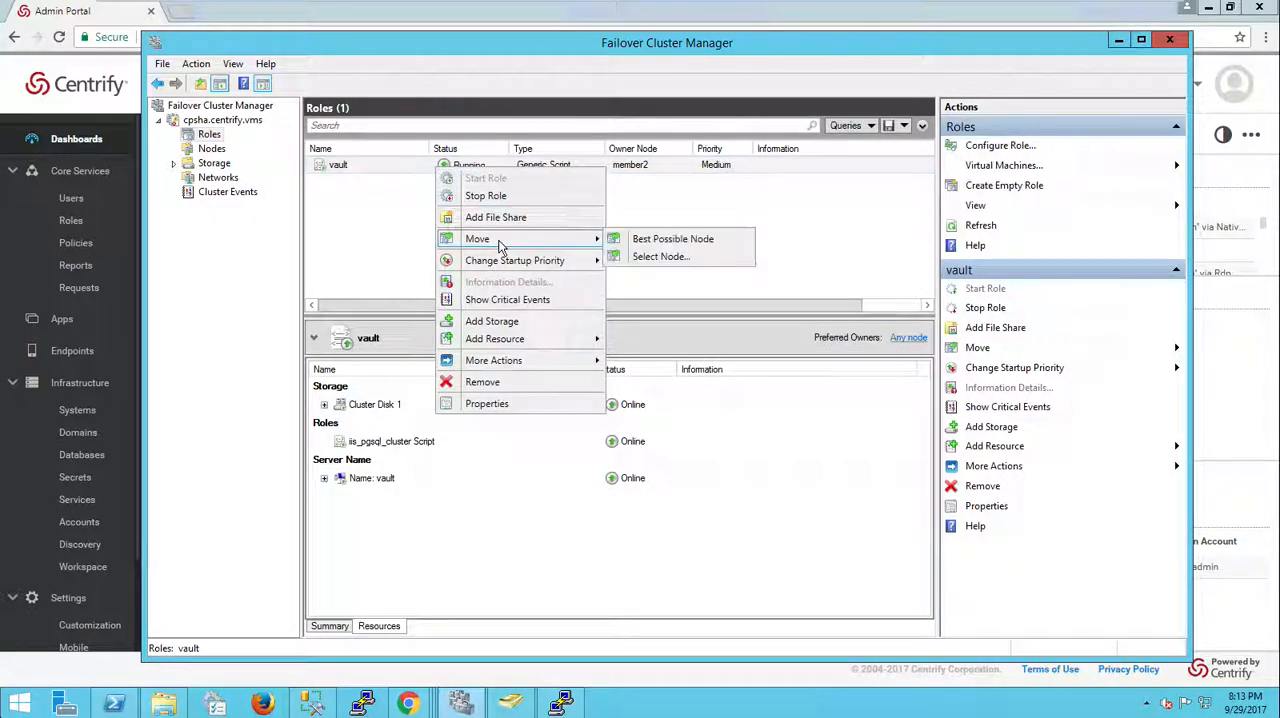
pyautogui.click(664, 258)
pyautogui.click(600, 289)
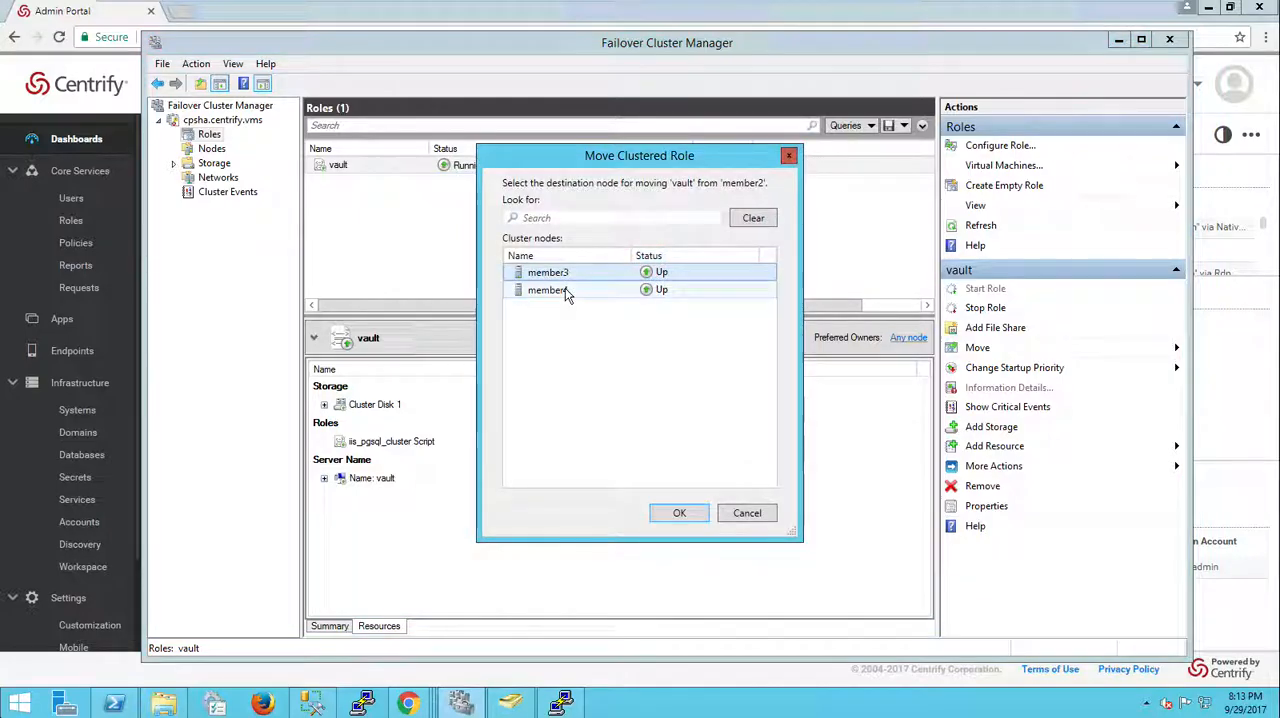
pyautogui.click(680, 514)
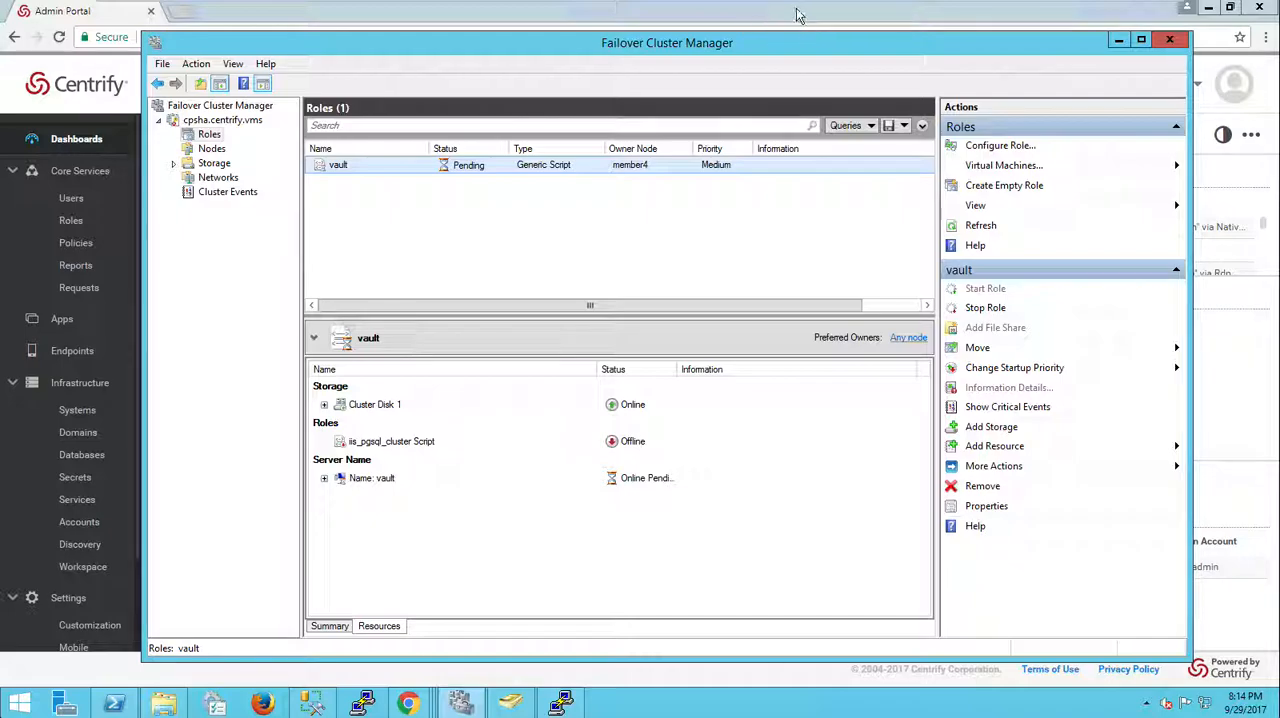
# Step: On node-3, open IIS Manager and view the MEMBER4 server's application pools, declining the Web Platform prompt
pyautogui.moveTo(810, 3)
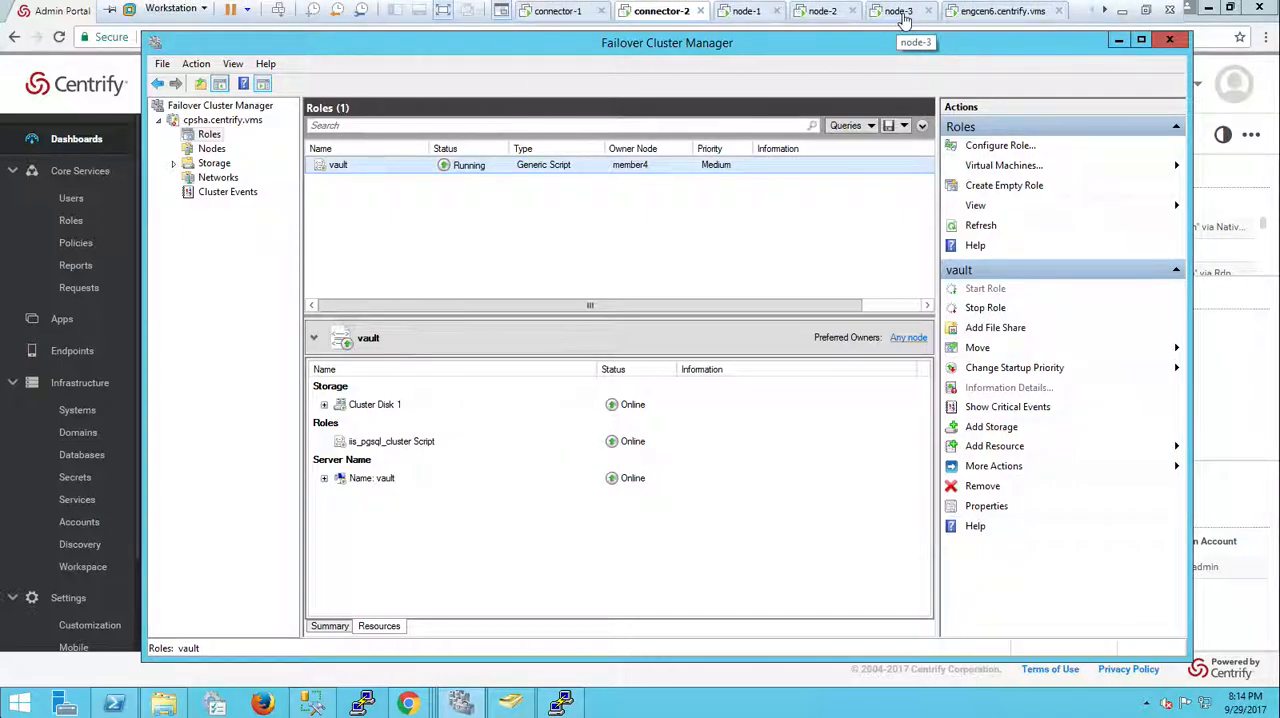
pyautogui.click(899, 11)
pyautogui.rightClick(24, 702)
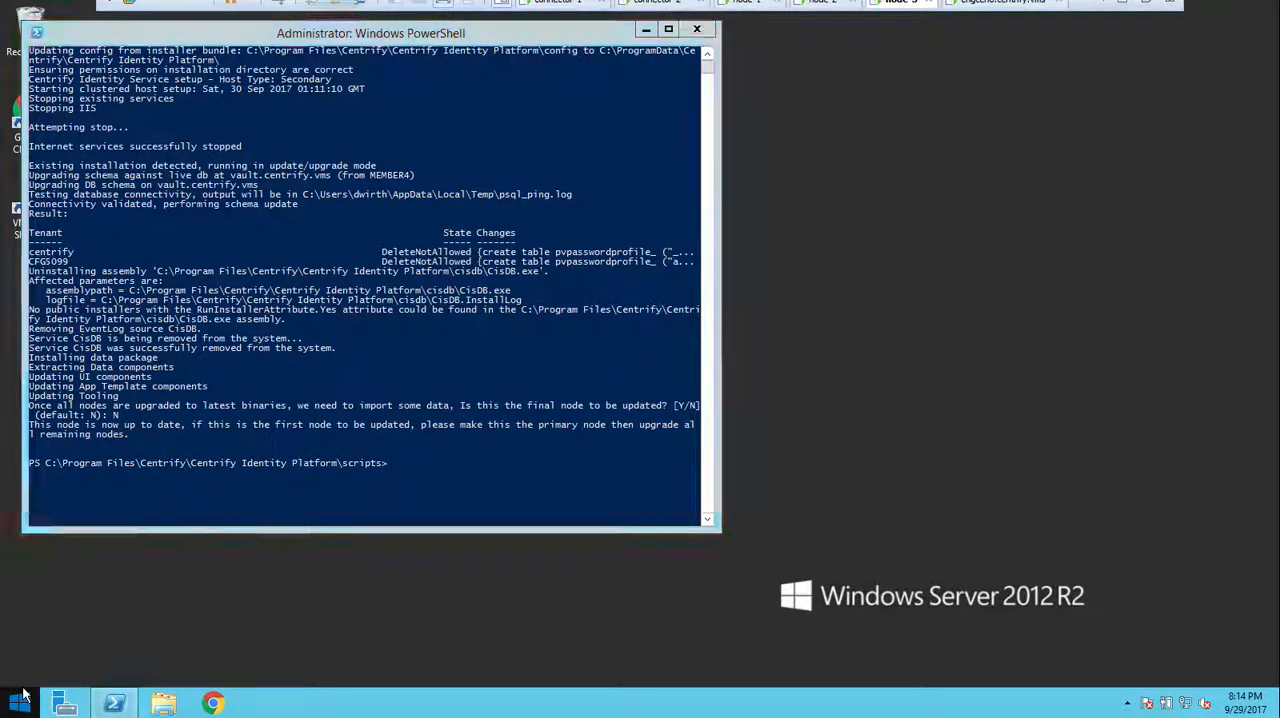
pyautogui.click(84, 626)
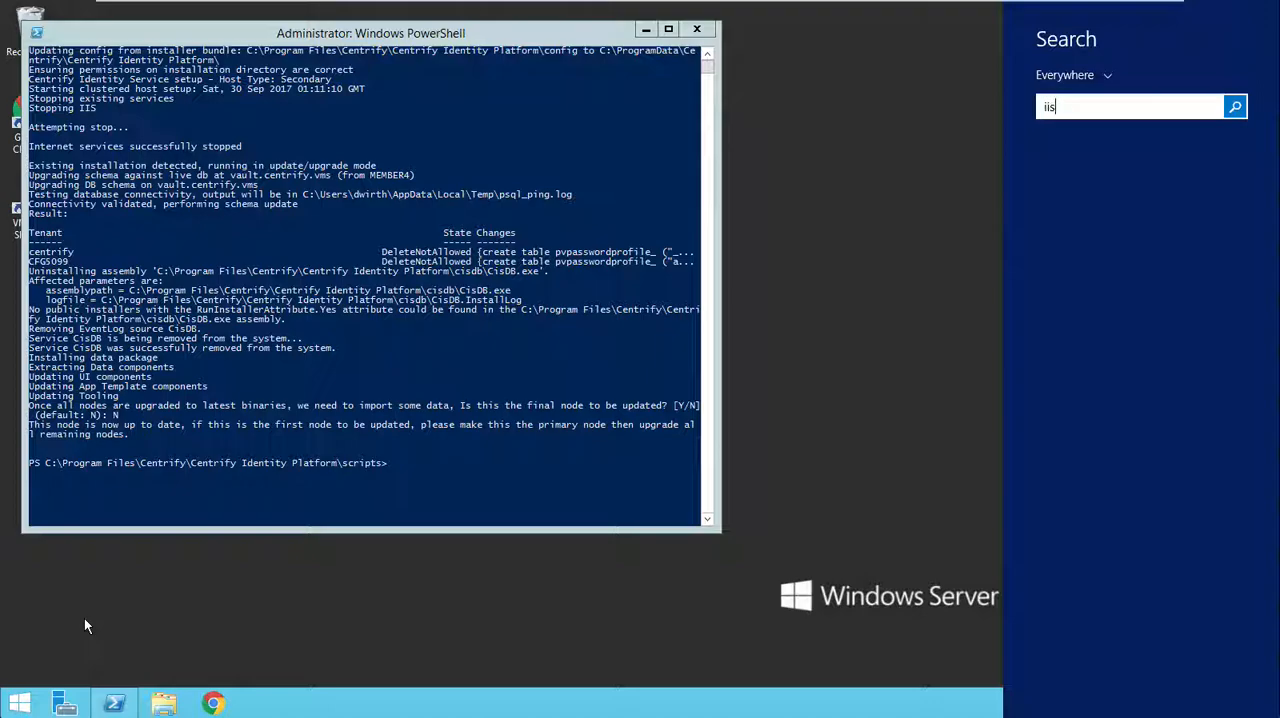
pyautogui.click(1086, 181)
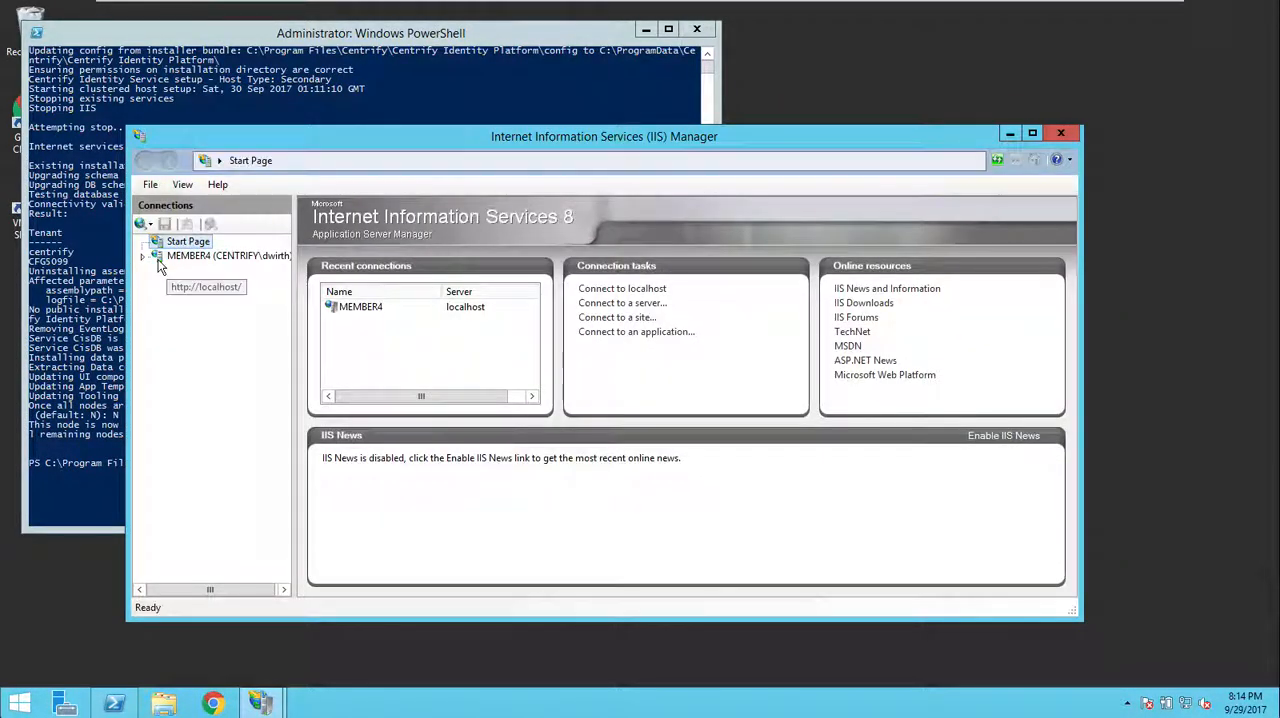
pyautogui.click(141, 257)
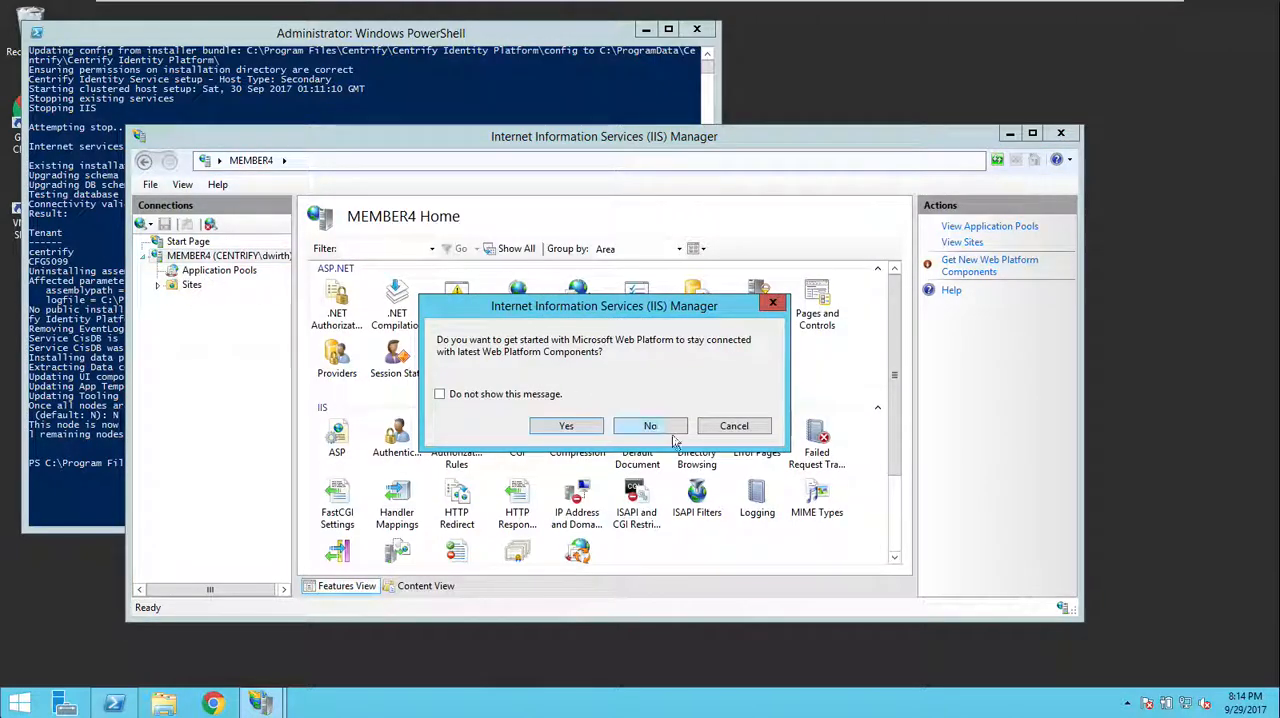
pyautogui.click(672, 431)
pyautogui.click(226, 276)
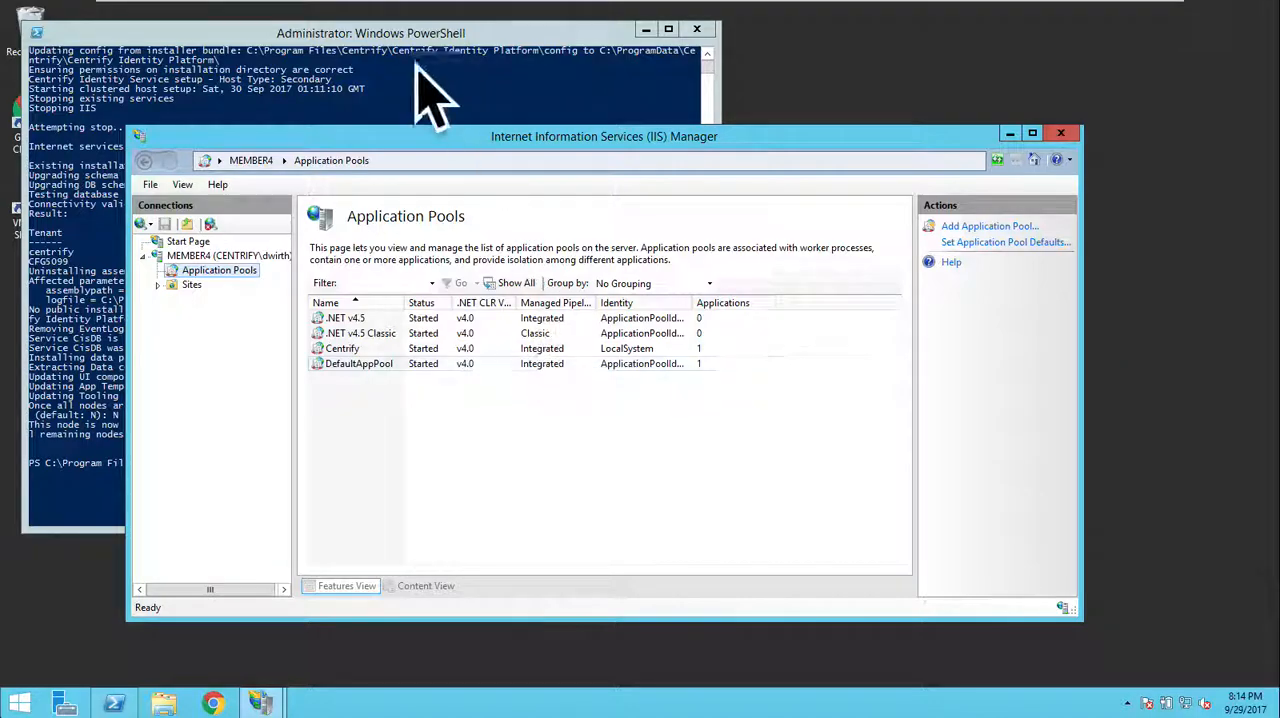
# Step: Return to connector-2 and pause node member2 in Failover Cluster Manager, draining its roles
pyautogui.moveTo(443, 4)
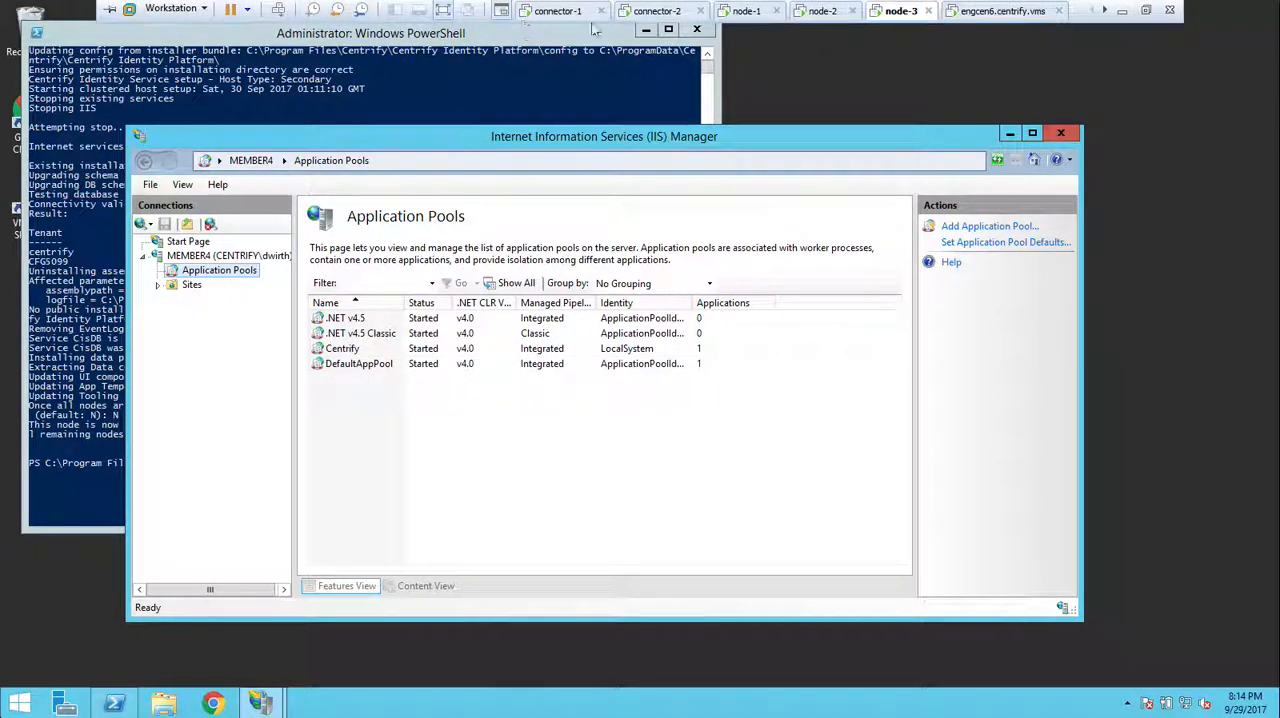
pyautogui.click(657, 12)
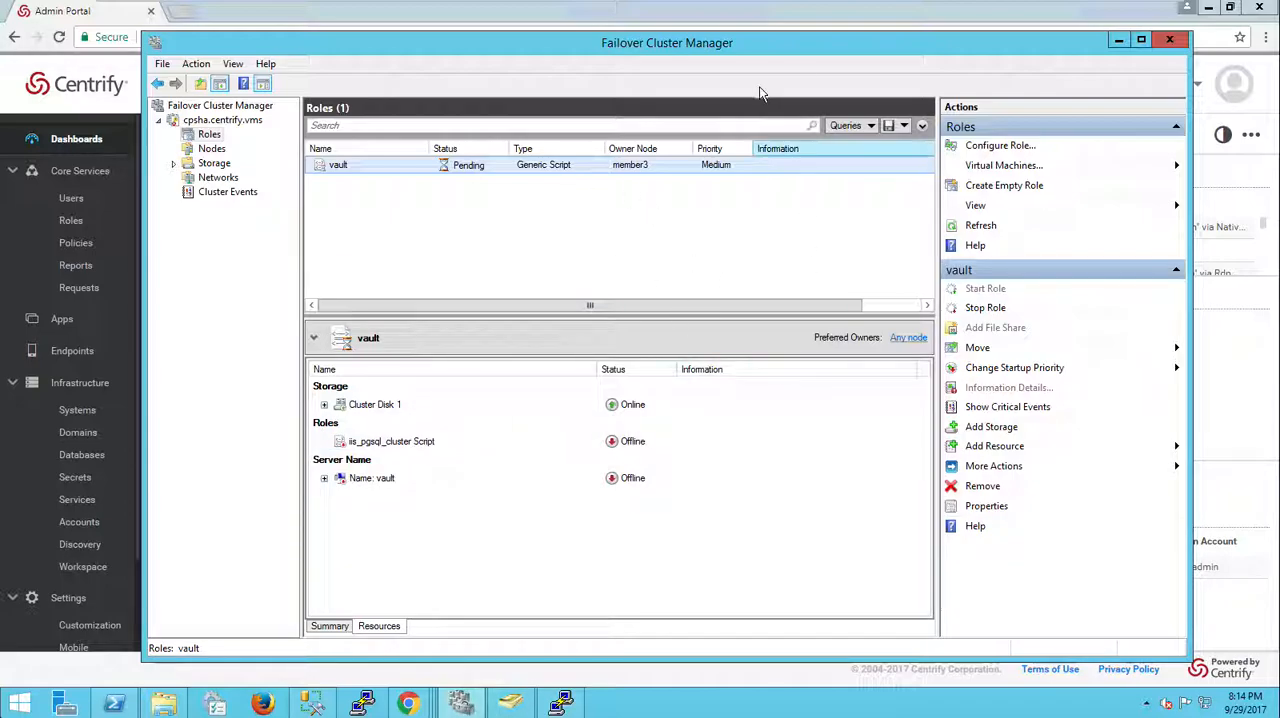
pyautogui.click(646, 18)
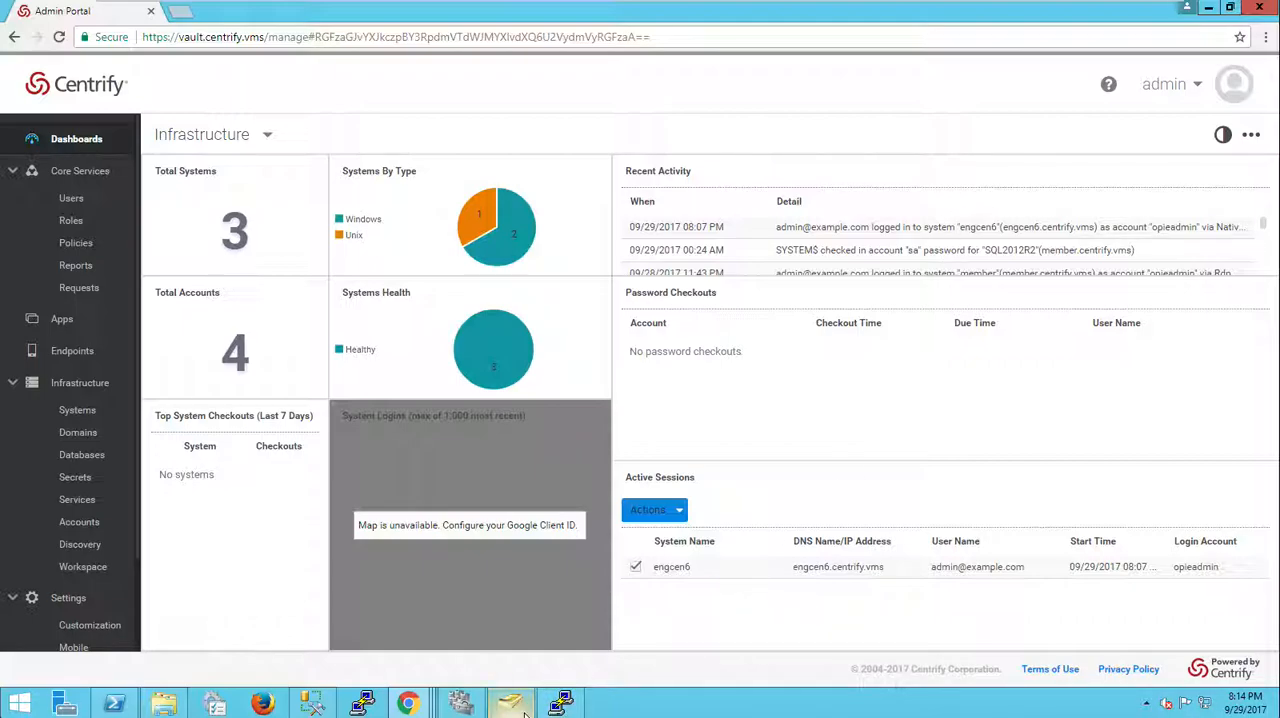
pyautogui.click(468, 712)
pyautogui.click(211, 148)
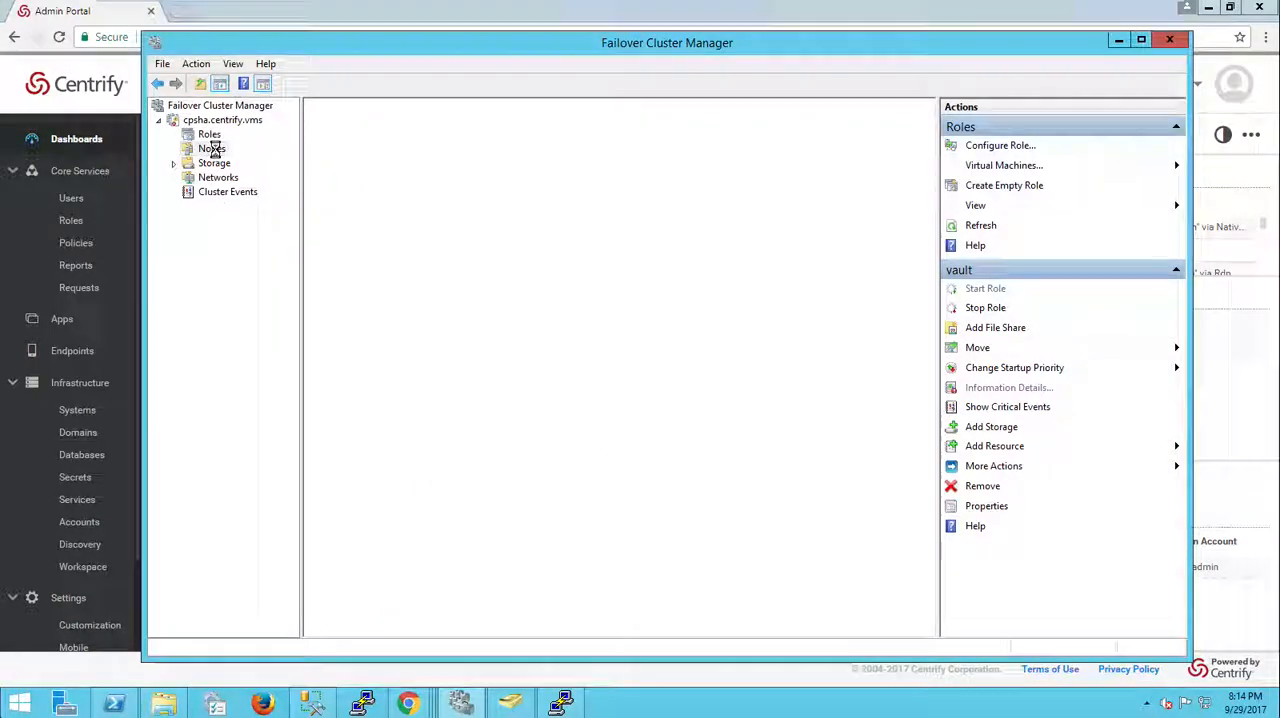
pyautogui.click(466, 200)
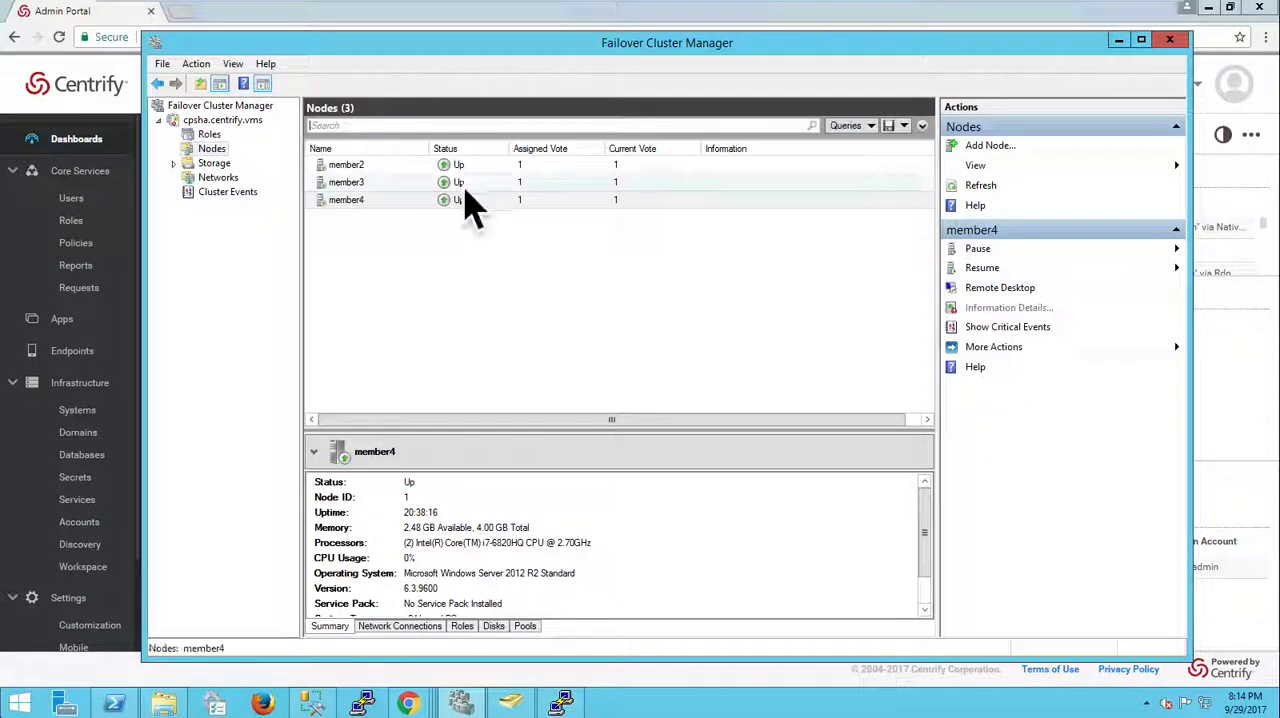
pyautogui.rightClick(389, 167)
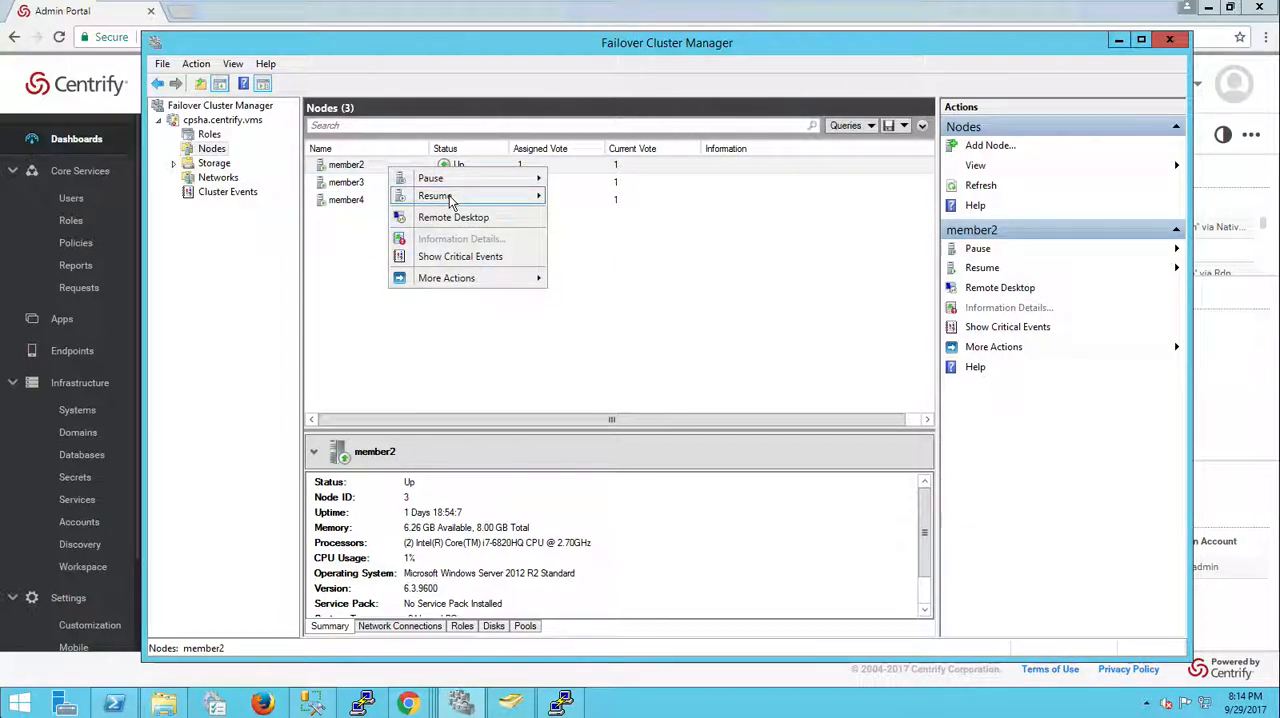
pyautogui.moveTo(520, 180)
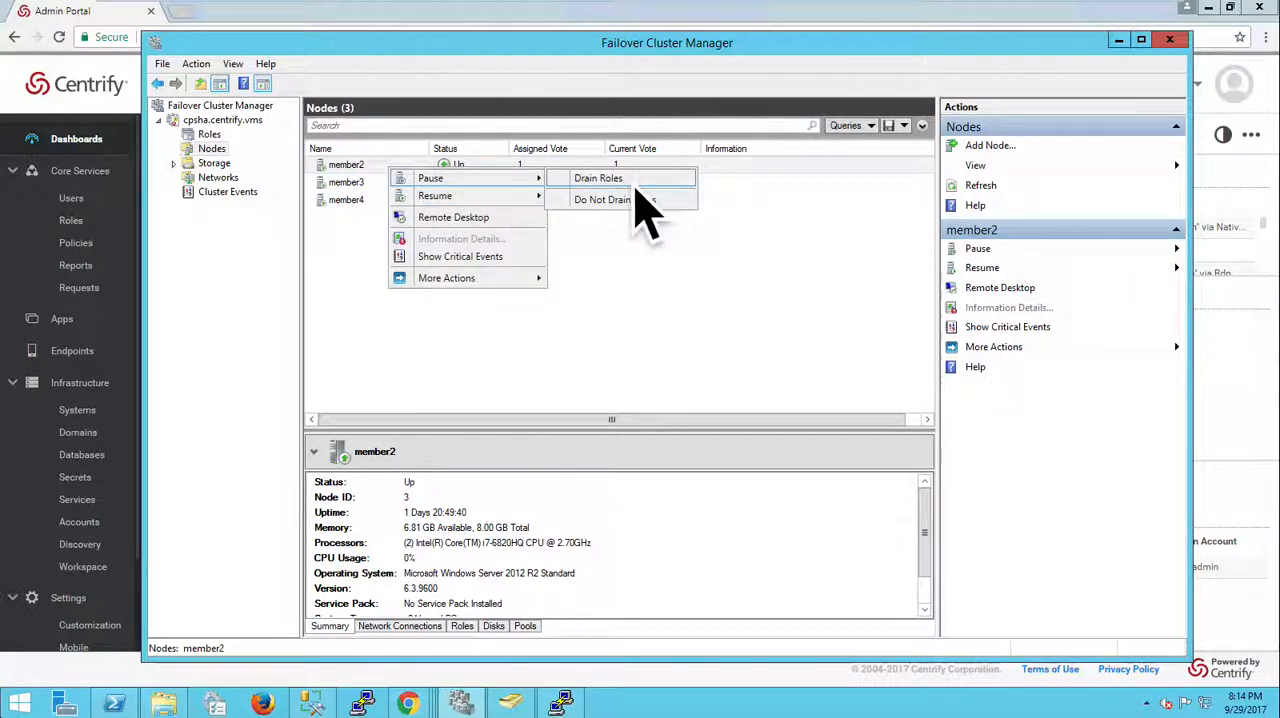
pyautogui.click(631, 184)
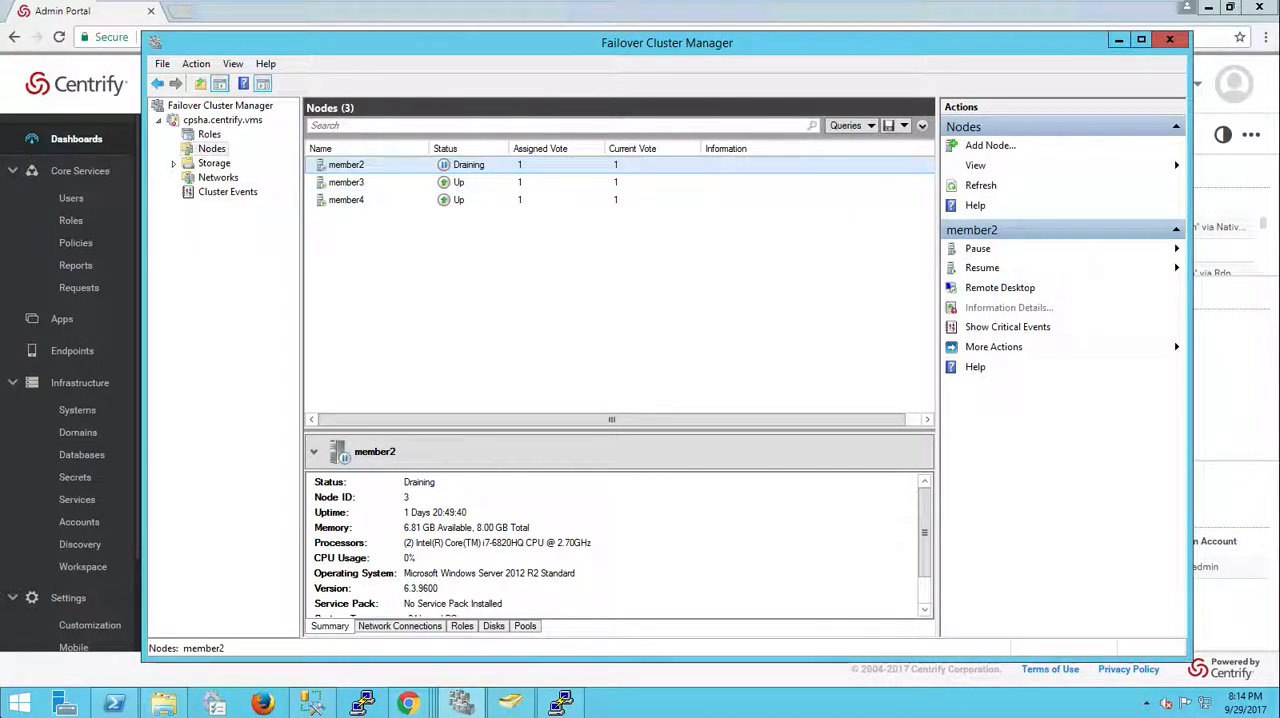
# Step: Switch to node-1 and run the Centrify_Privilege_Service-17.9-143-QA update installer, allowing it to make changes
pyautogui.moveTo(620, 8)
pyautogui.click(766, 17)
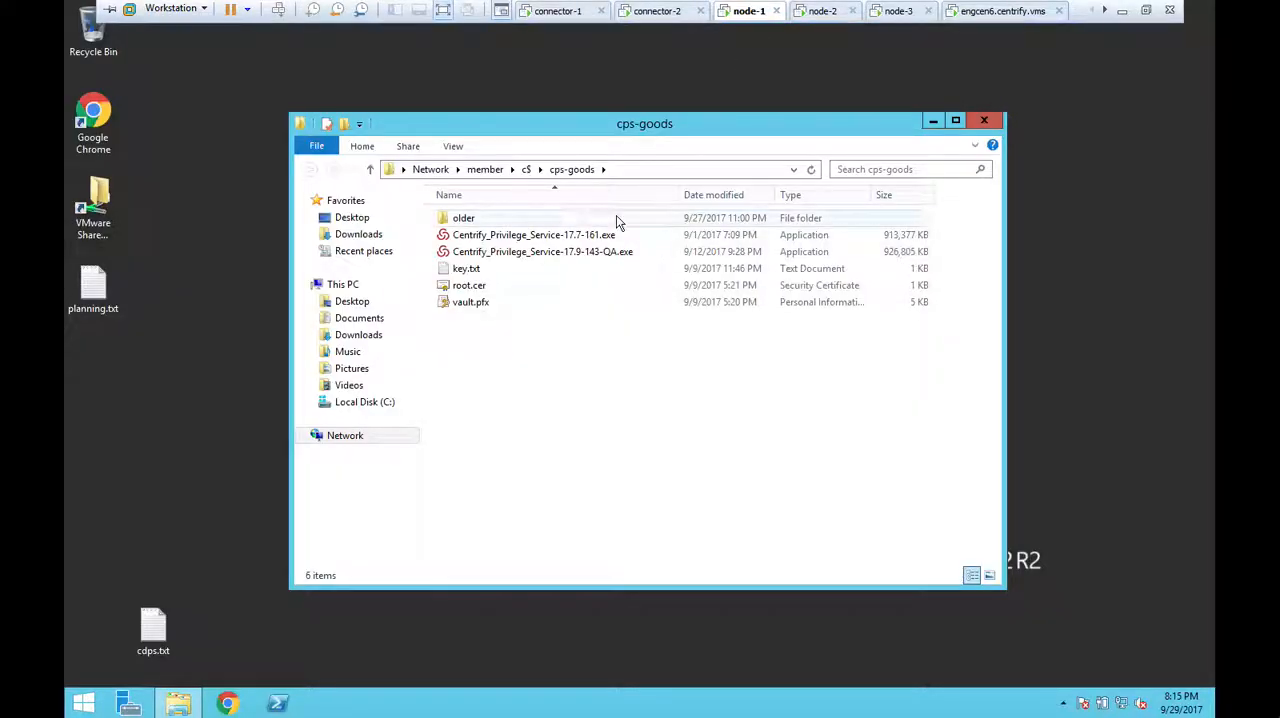
pyautogui.doubleClick(604, 252)
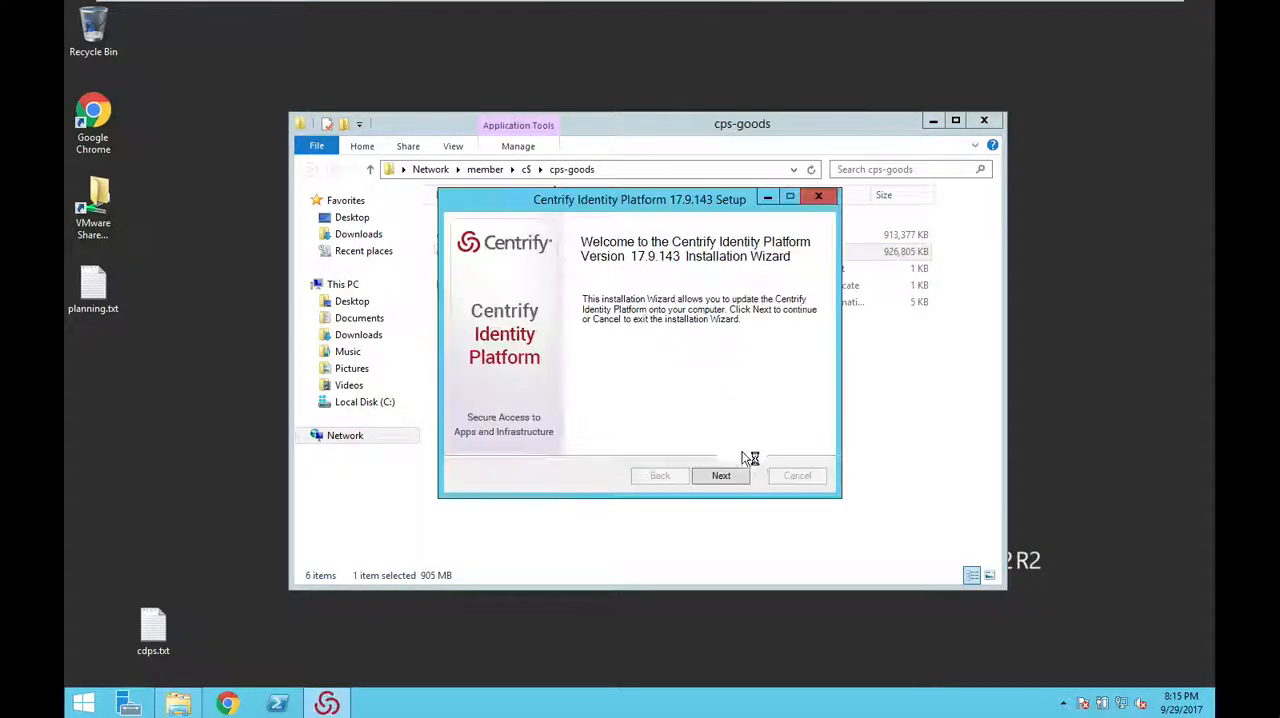
pyautogui.click(721, 476)
pyautogui.click(724, 475)
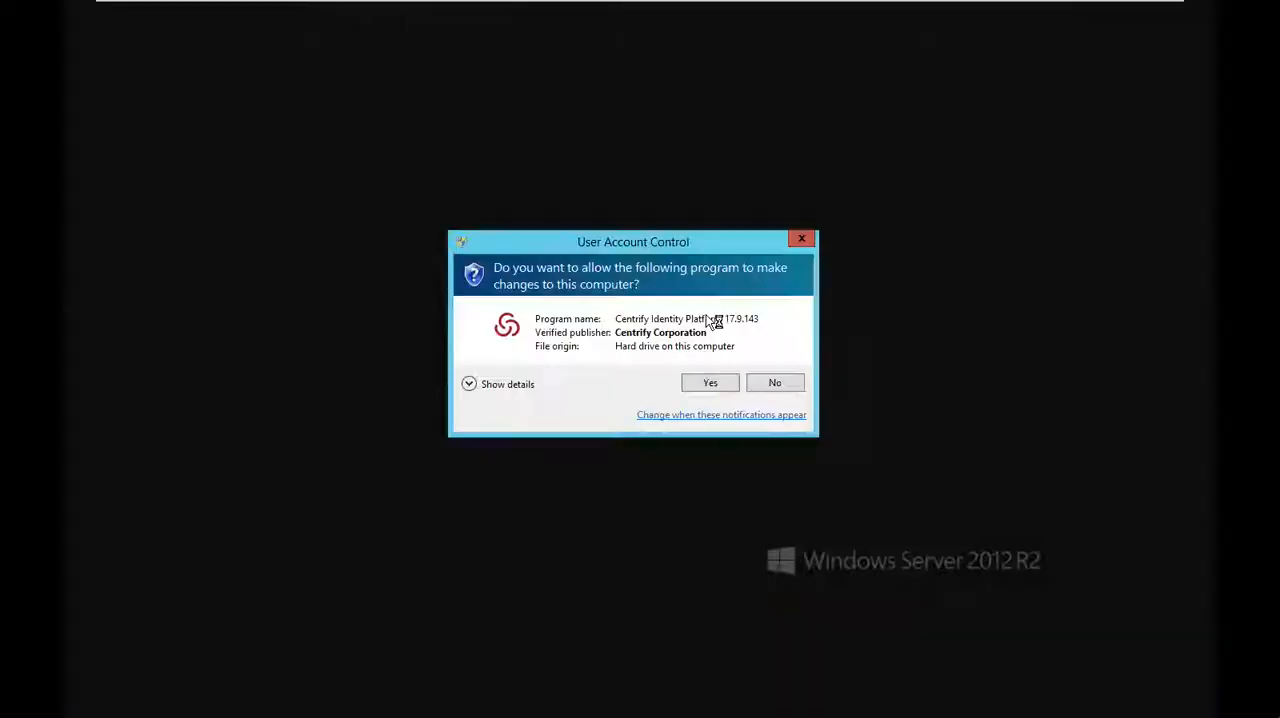
pyautogui.click(711, 381)
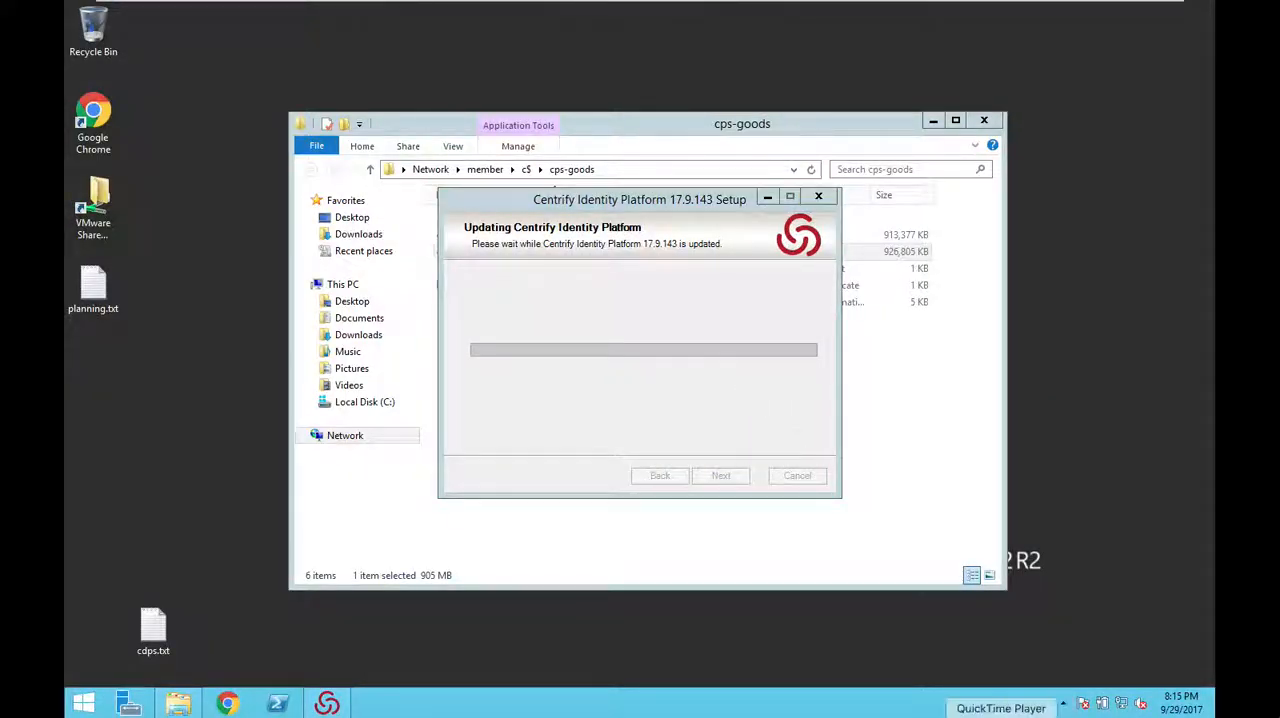
pyautogui.click(1001, 716)
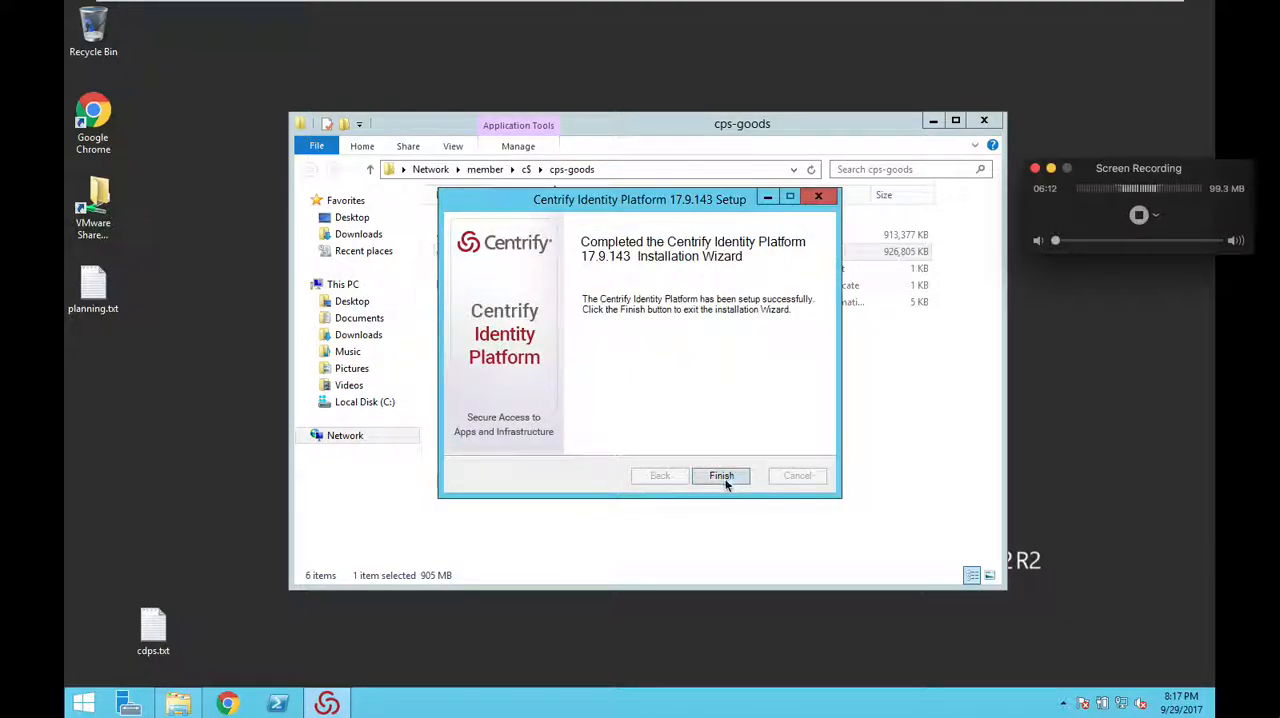
# Step: Finish the Centrify Identity Platform 17.9.143 setup wizard and allow Windows PowerShell to make changes
pyautogui.click(721, 476)
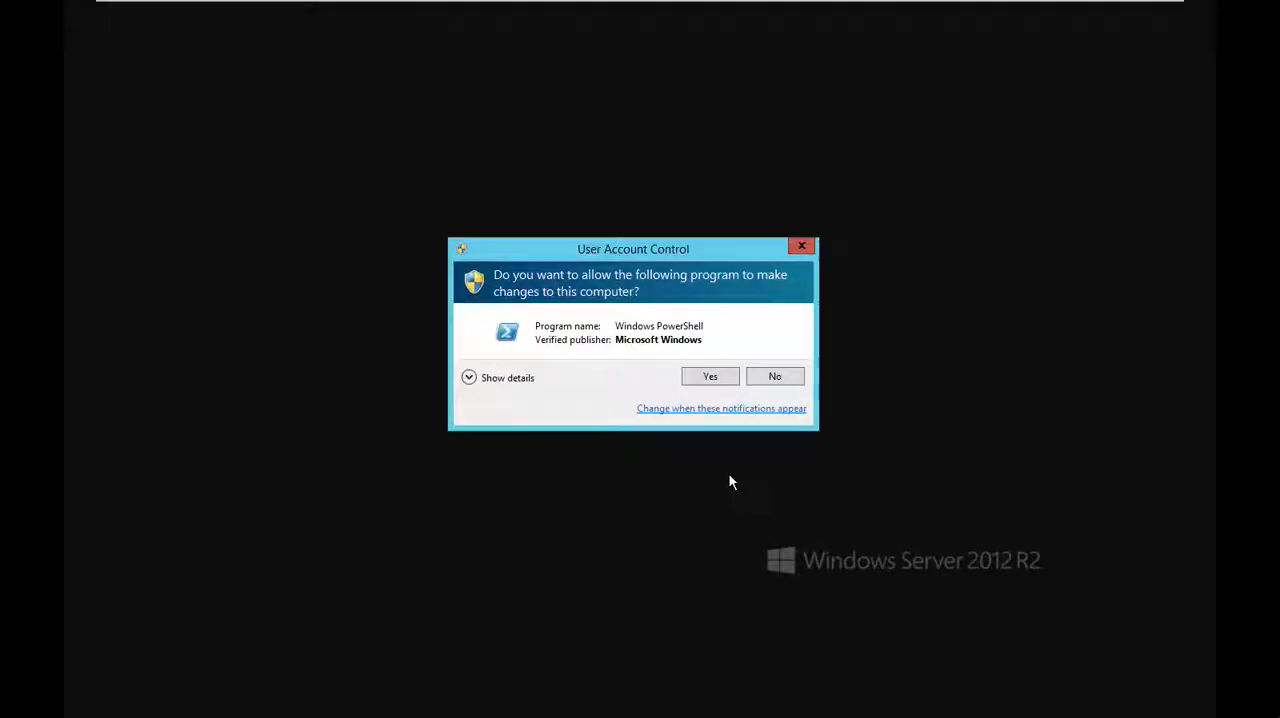
pyautogui.click(710, 377)
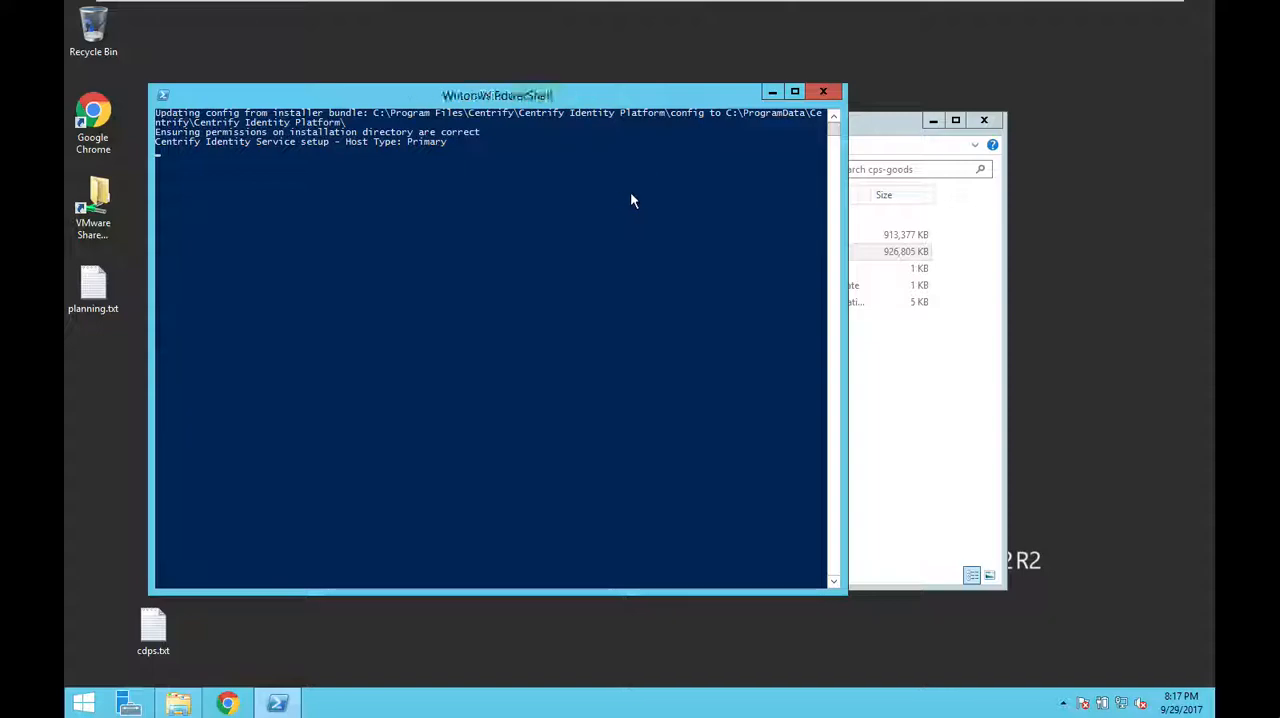
# Step: On connector-2, terminate the active engcen6 session from the Admin Portal dashboard
pyautogui.moveTo(505, 3)
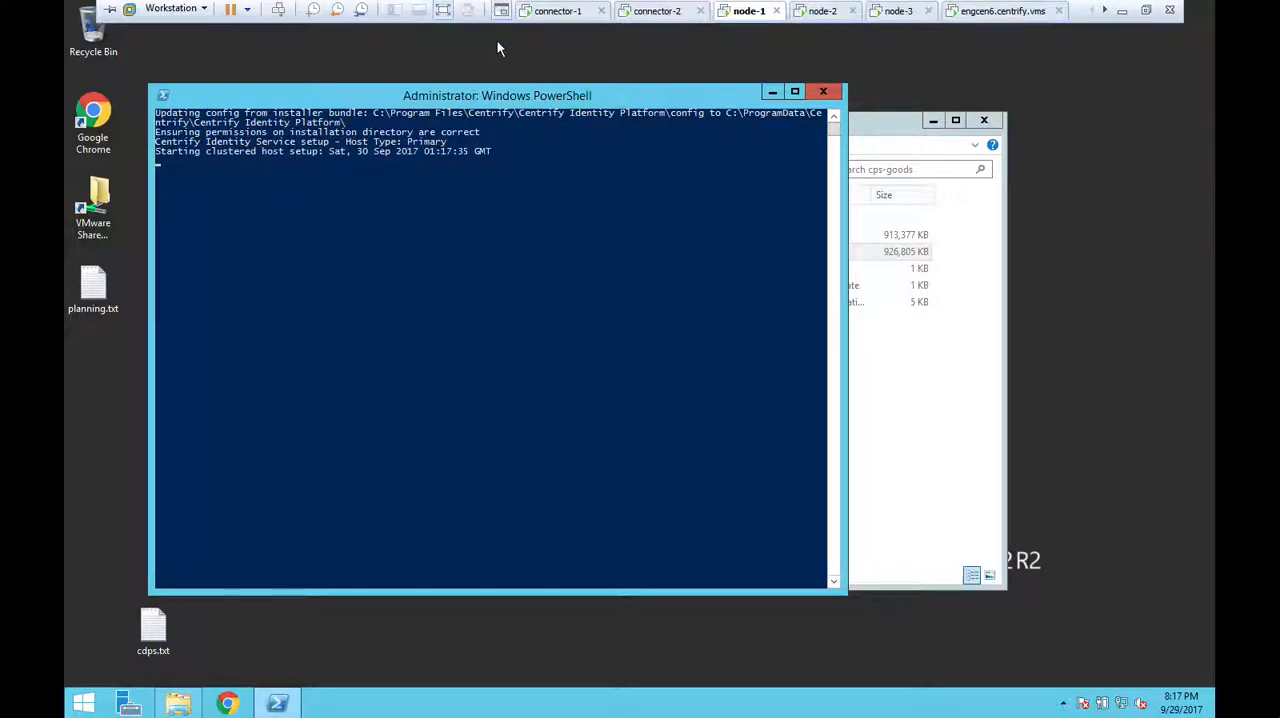
pyautogui.click(657, 12)
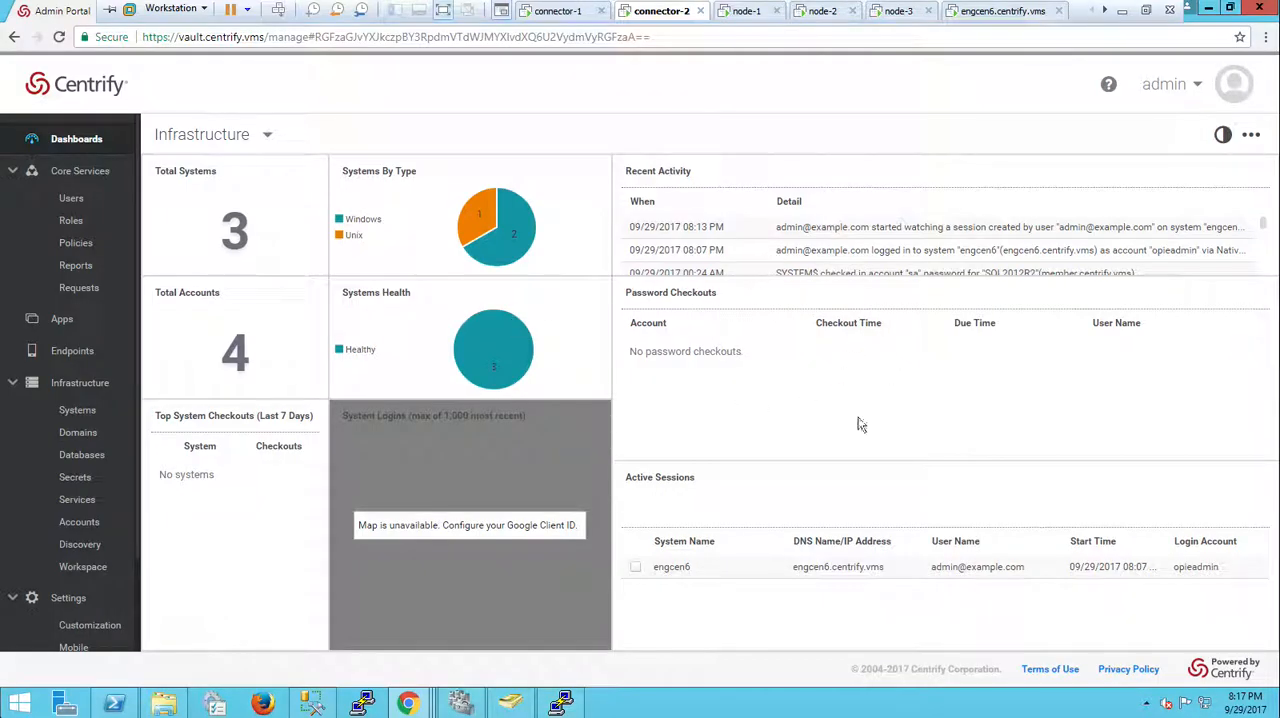
pyautogui.click(561, 703)
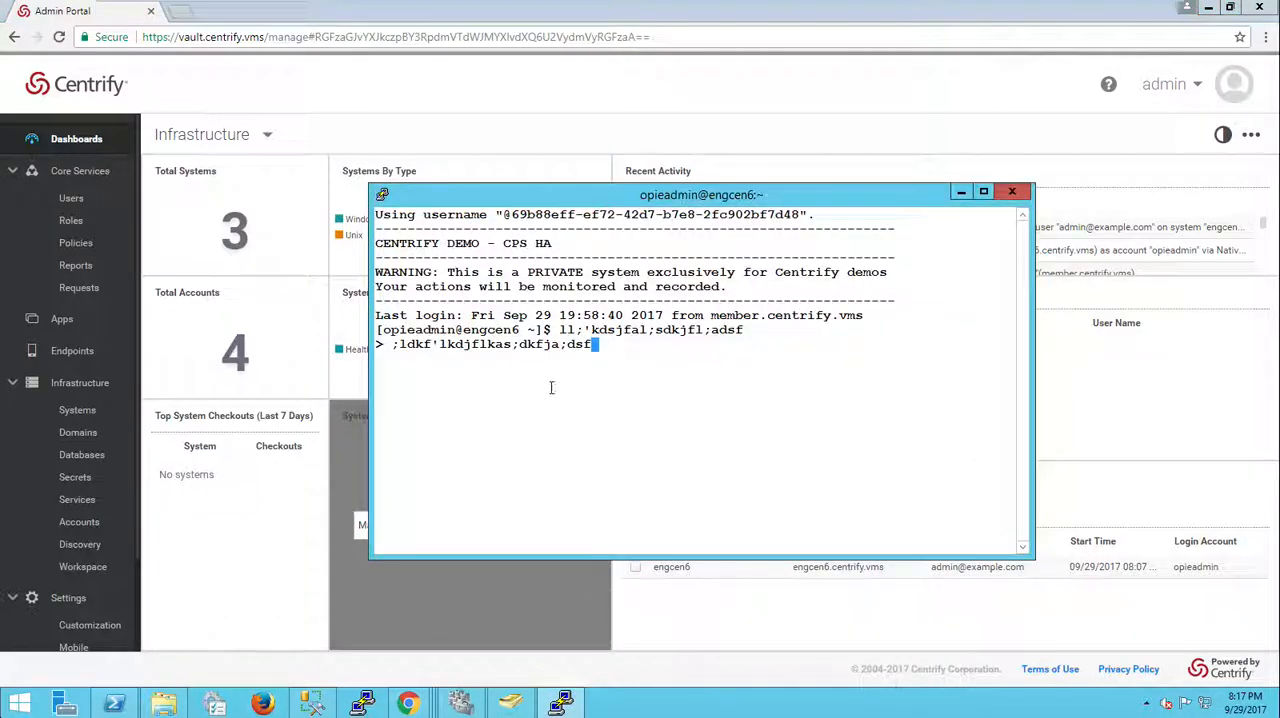
pyautogui.click(1155, 482)
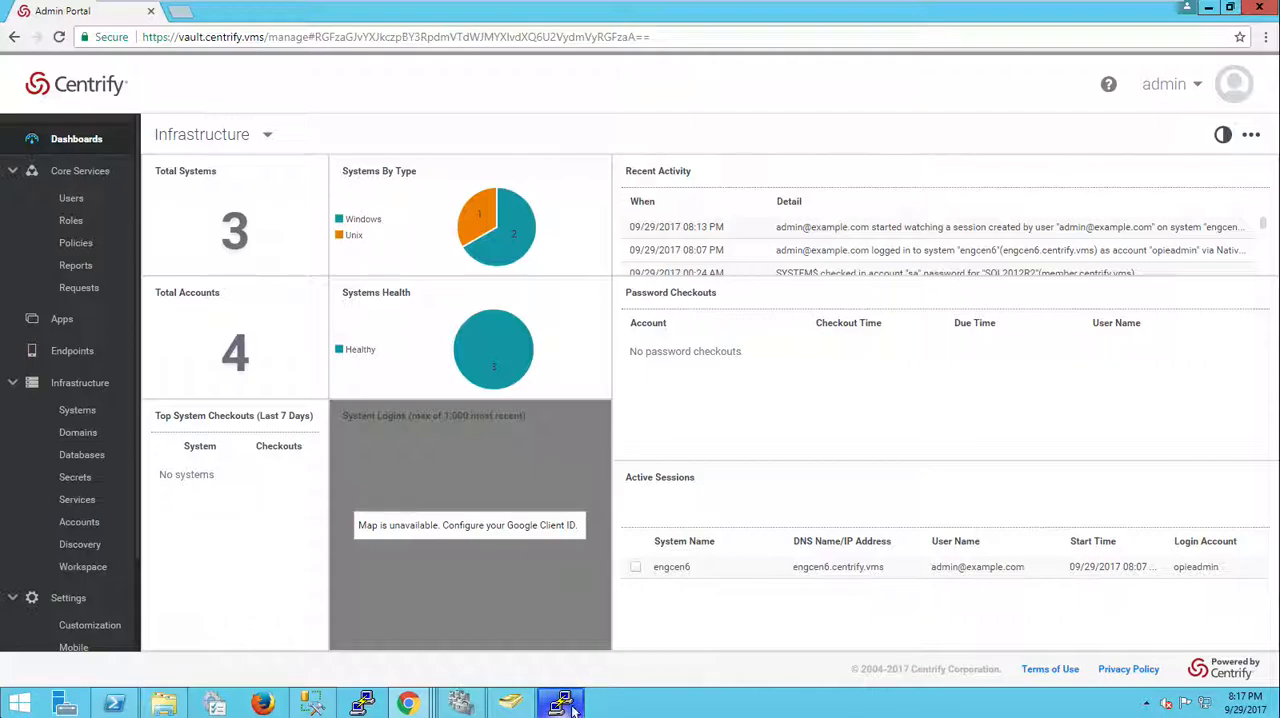
pyautogui.click(635, 567)
pyautogui.click(663, 512)
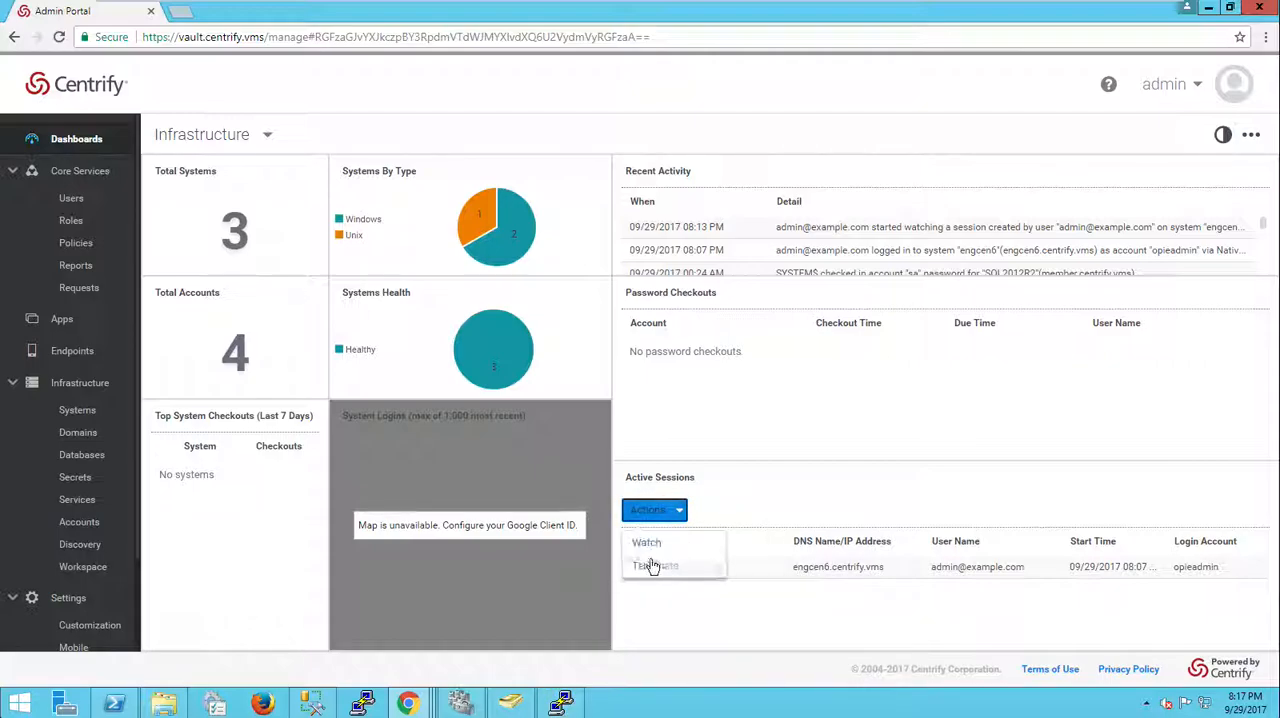
pyautogui.click(650, 565)
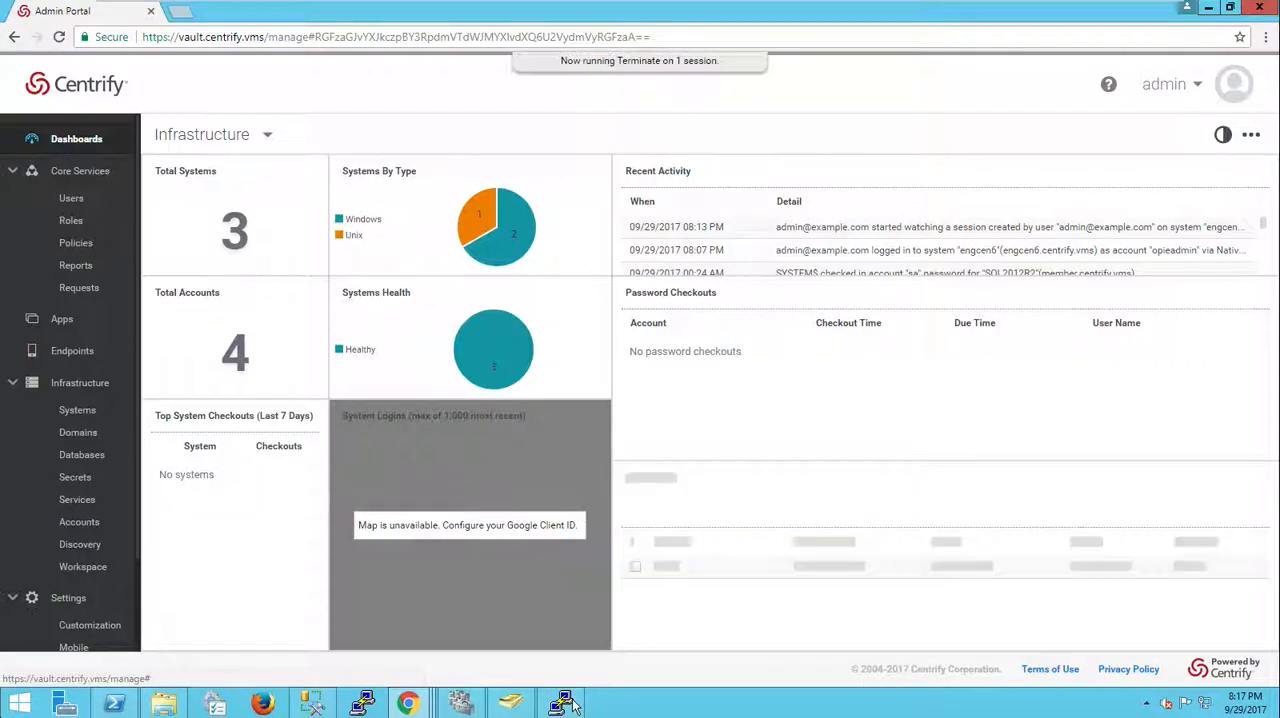
# Step: Open the Systems list and start a login to system member with the opieadmin local account
pyautogui.click(77, 410)
pyautogui.rightClick(307, 285)
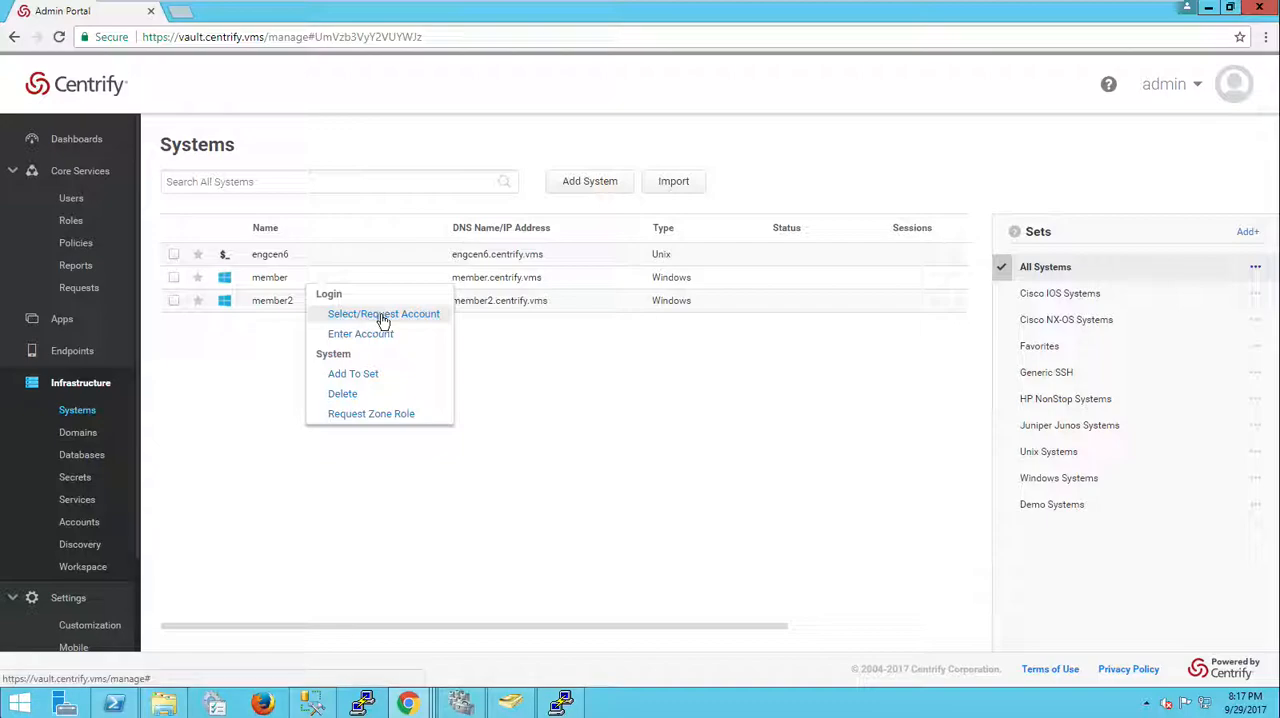
pyautogui.click(383, 316)
pyautogui.click(534, 280)
pyautogui.click(482, 582)
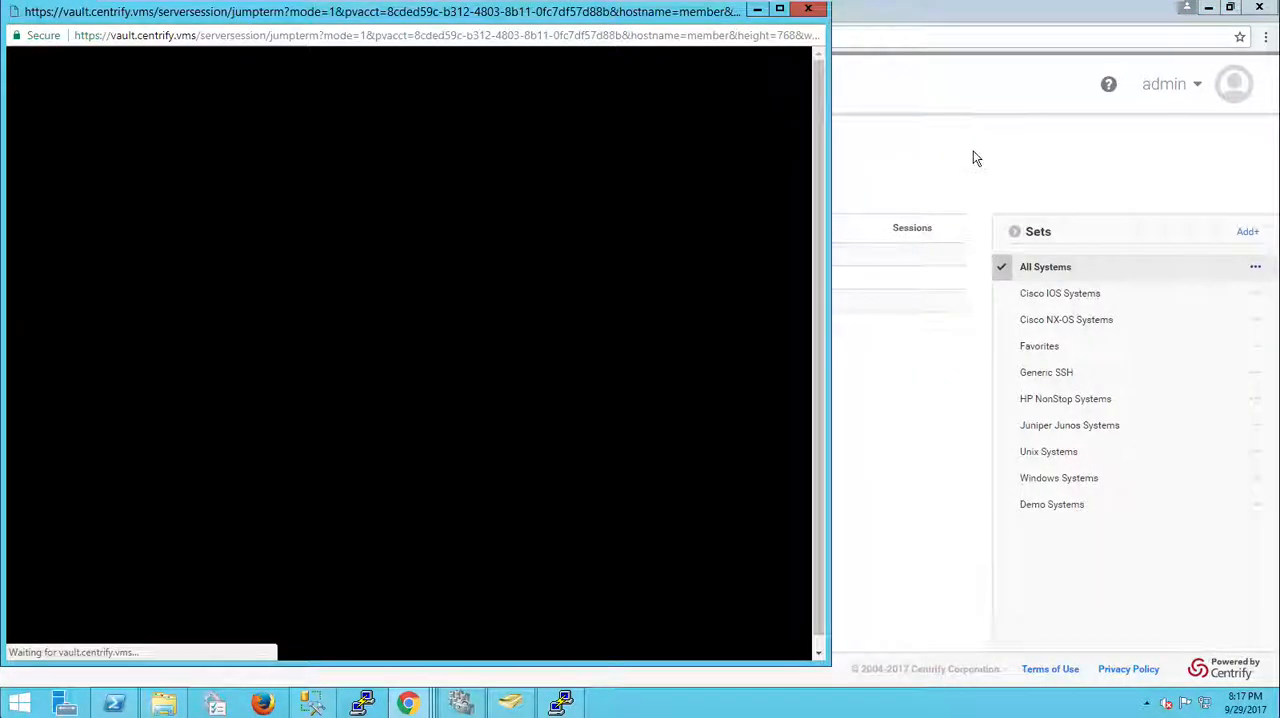
pyautogui.click(975, 158)
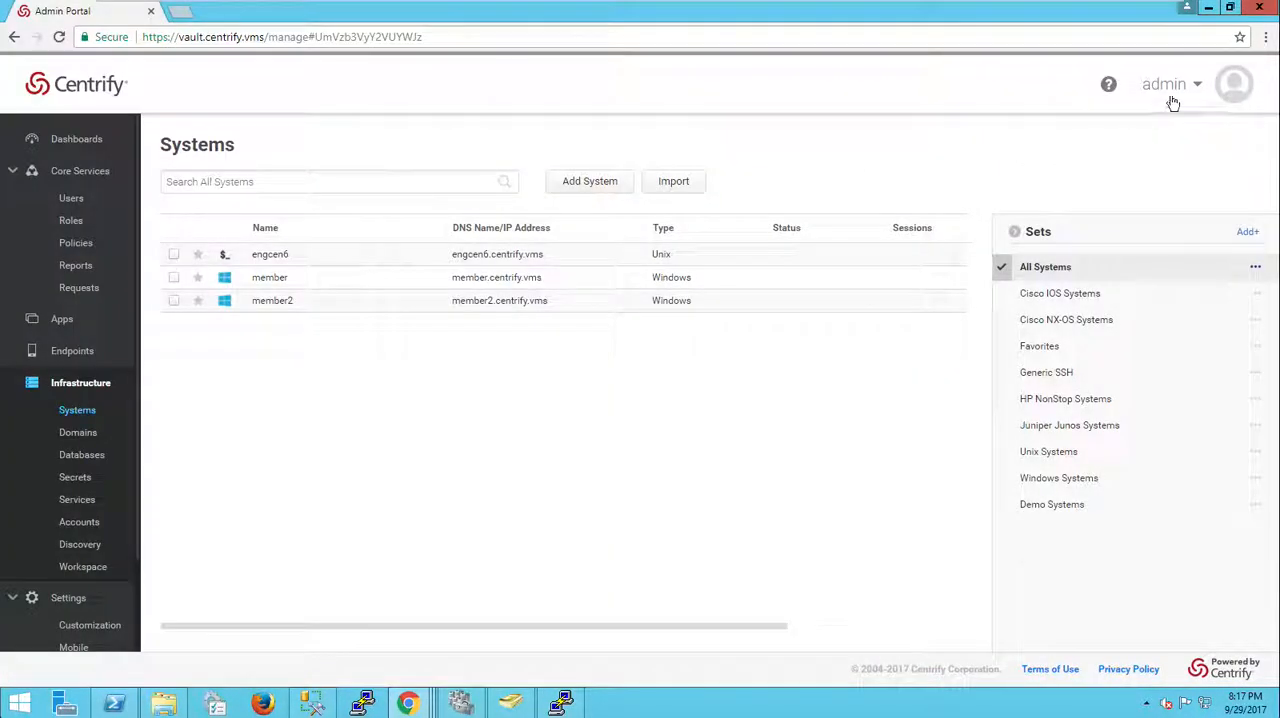
# Step: Open the portal's About dialog to check the version and host, then close it
pyautogui.click(1165, 84)
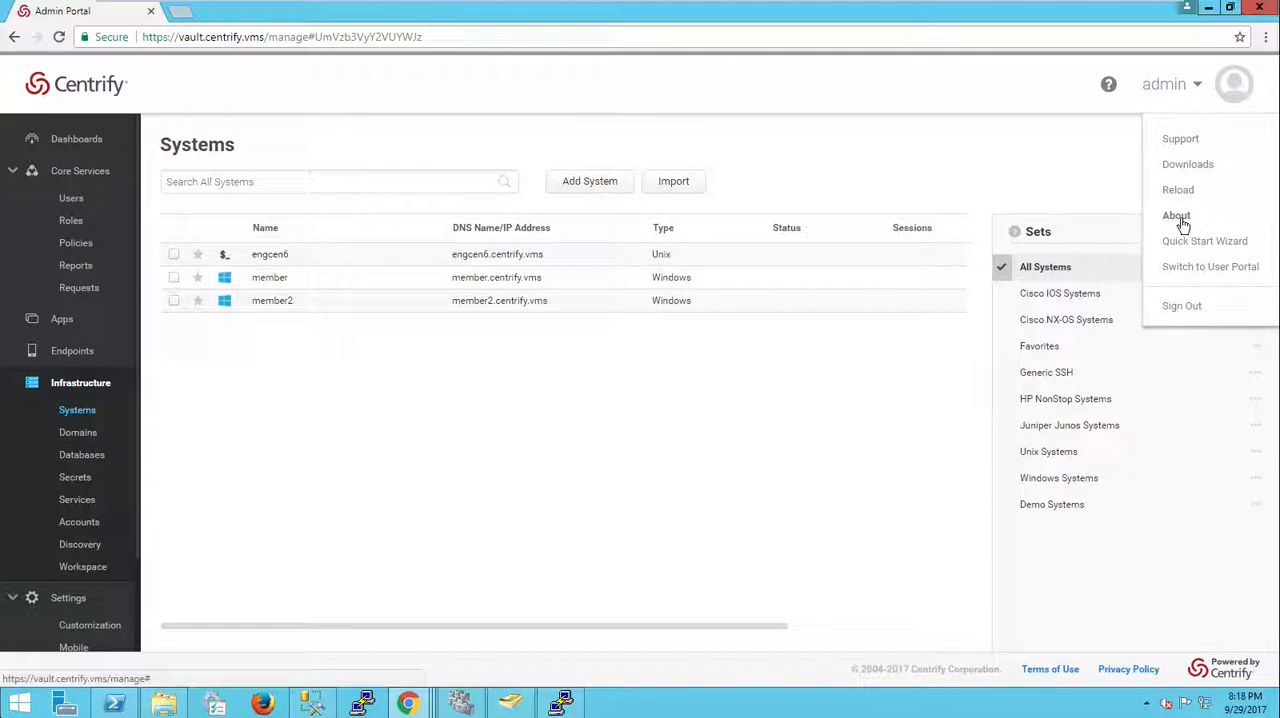
pyautogui.click(1177, 216)
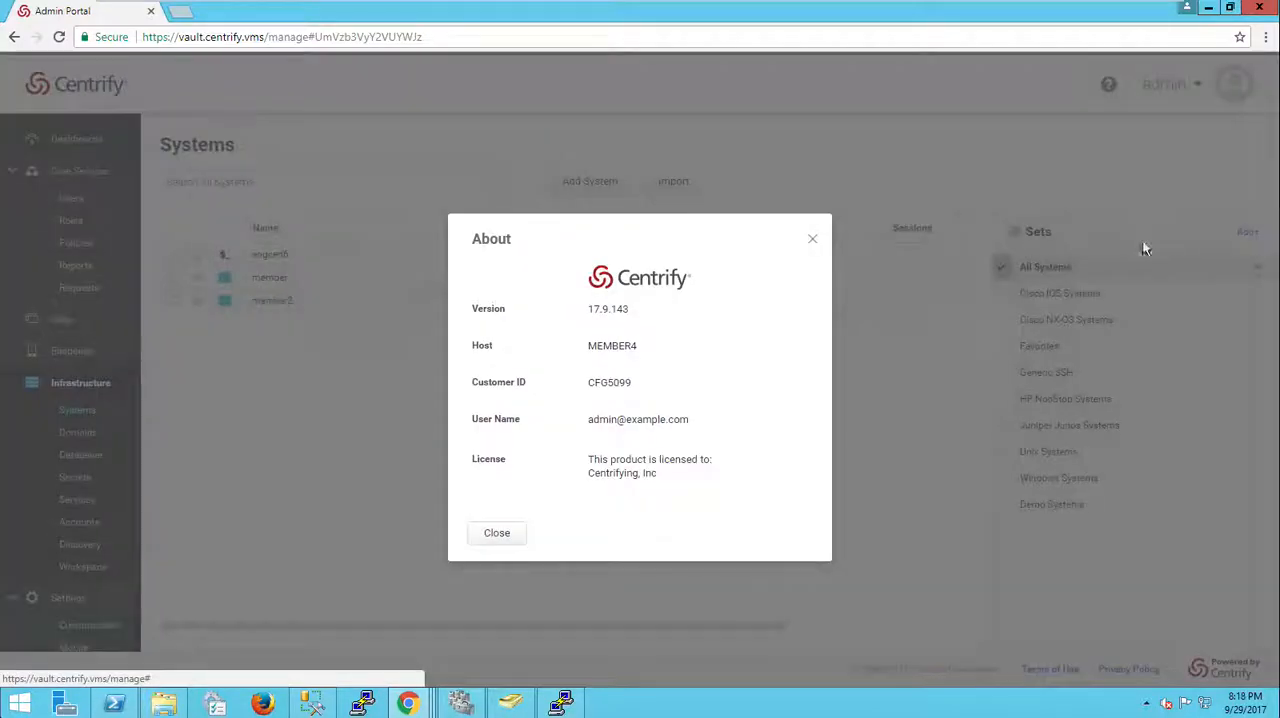
pyautogui.click(500, 537)
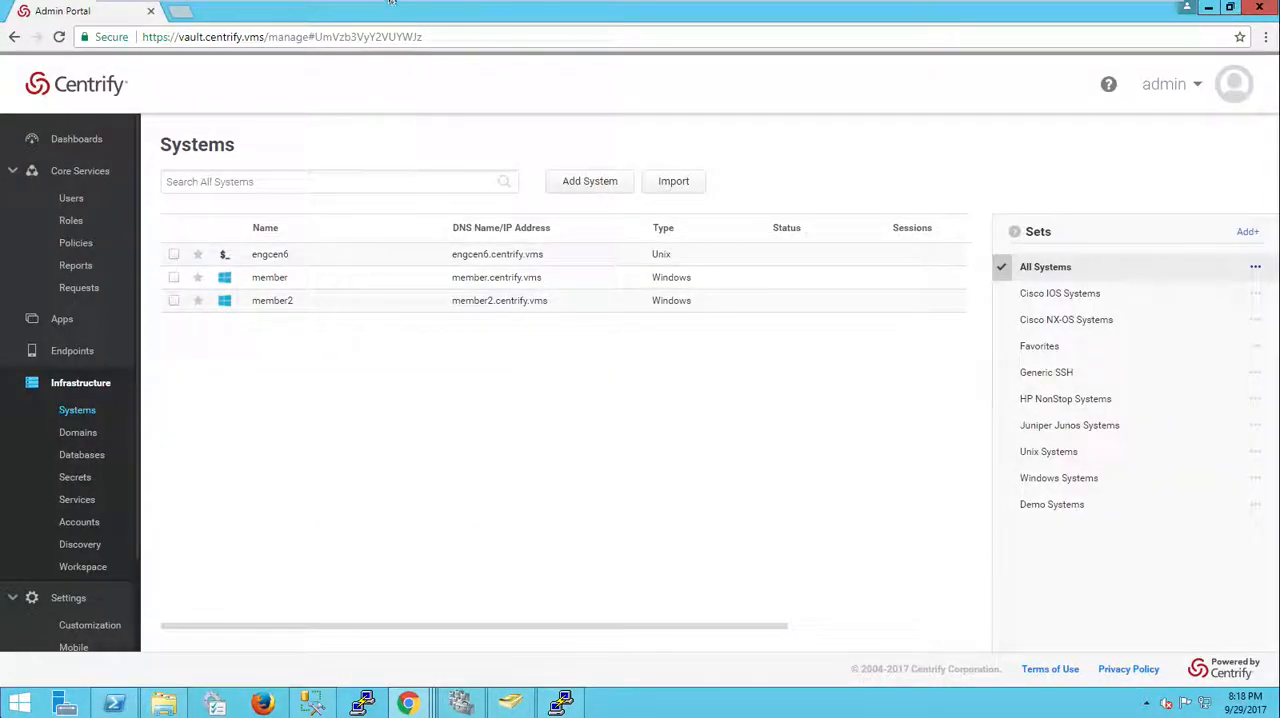
# Step: Switch to node-1 to check the PowerShell upgrade progress, then return to the Admin Portal
pyautogui.moveTo(390, 3)
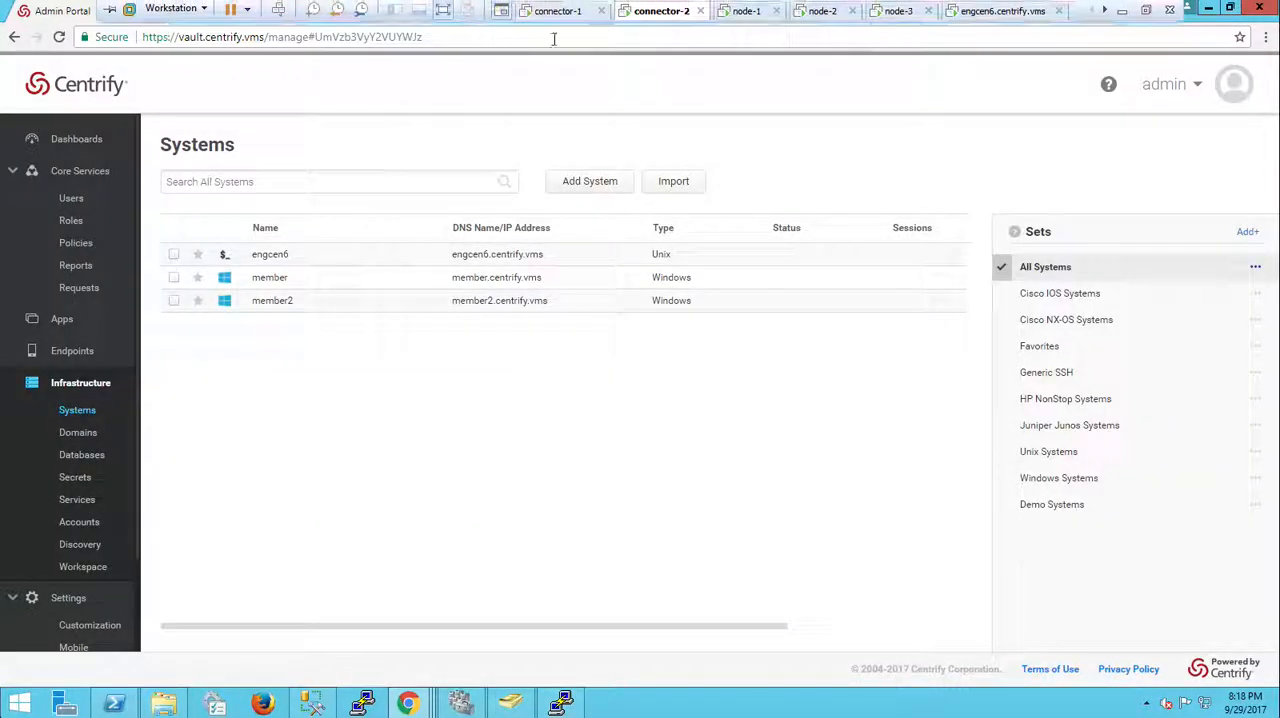
pyautogui.click(758, 14)
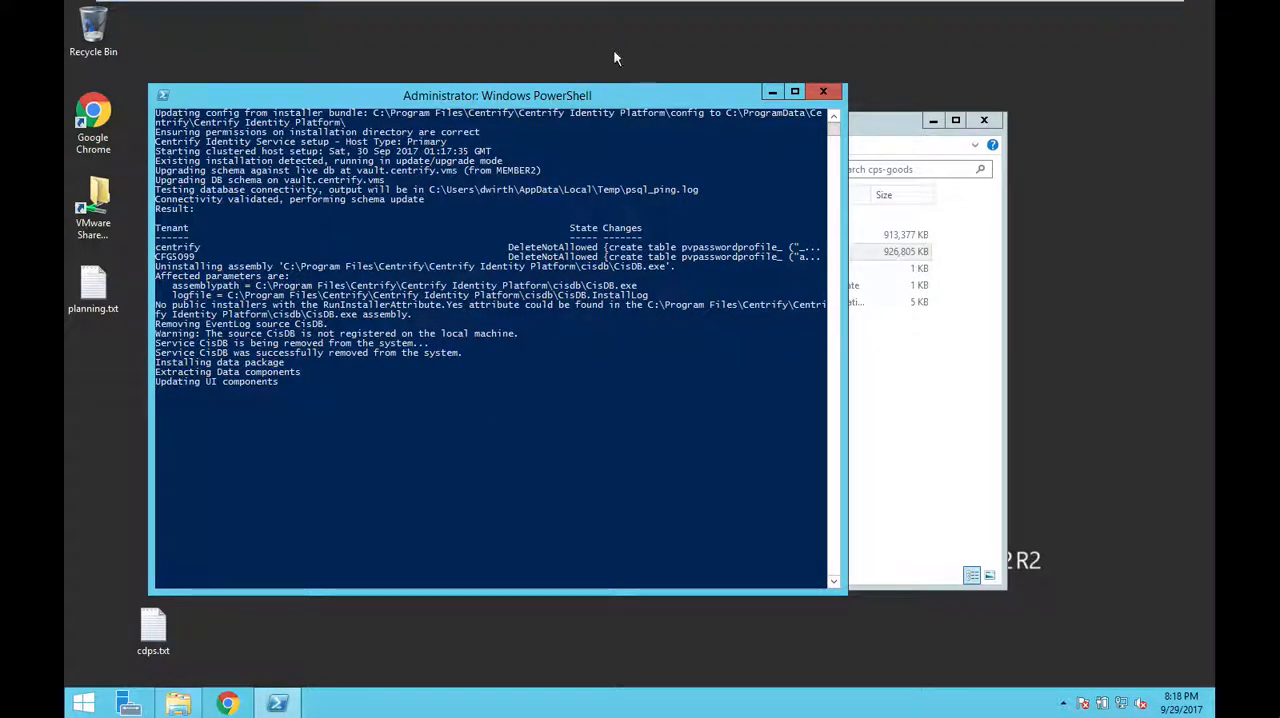
pyautogui.moveTo(717, 24)
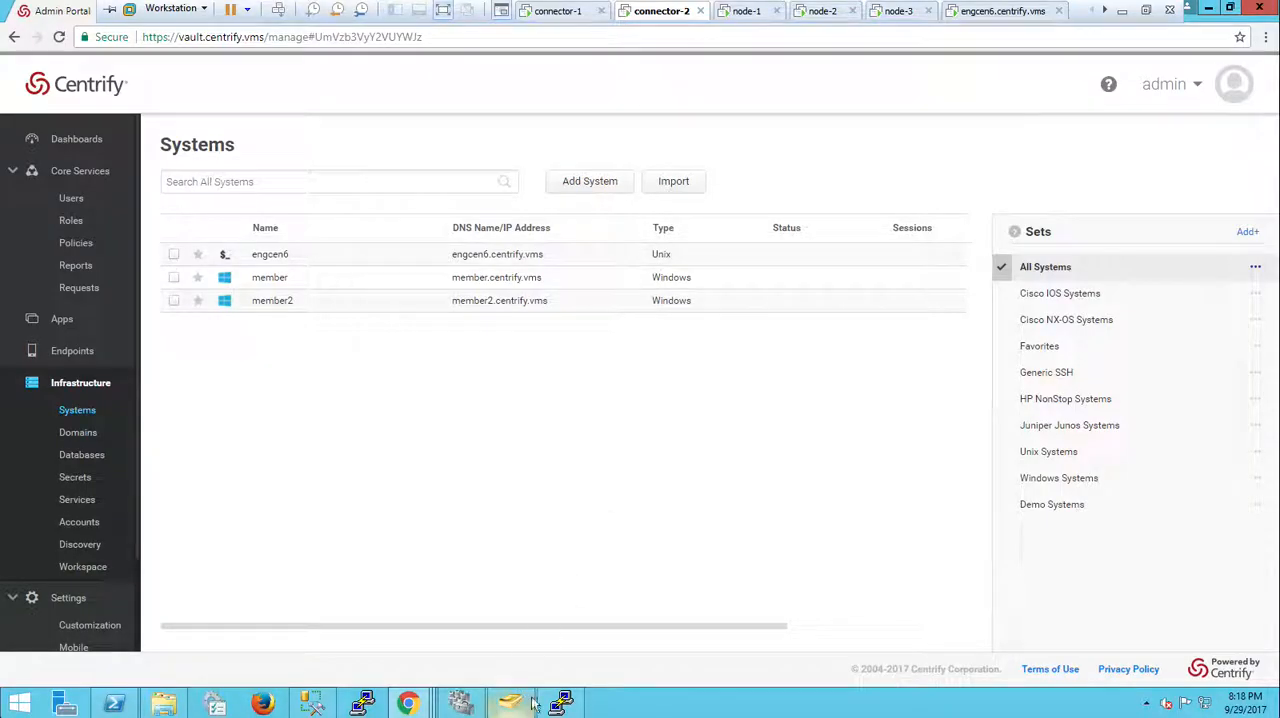
pyautogui.rightClick(323, 312)
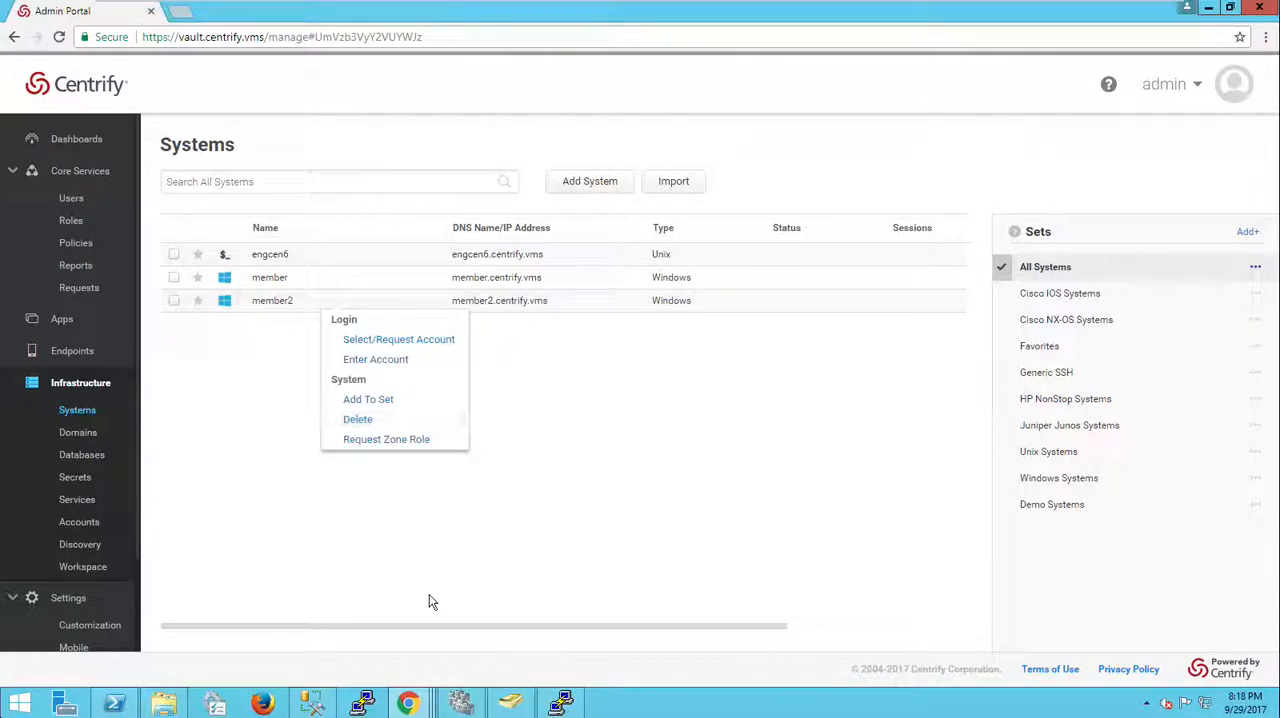
pyautogui.click(380, 340)
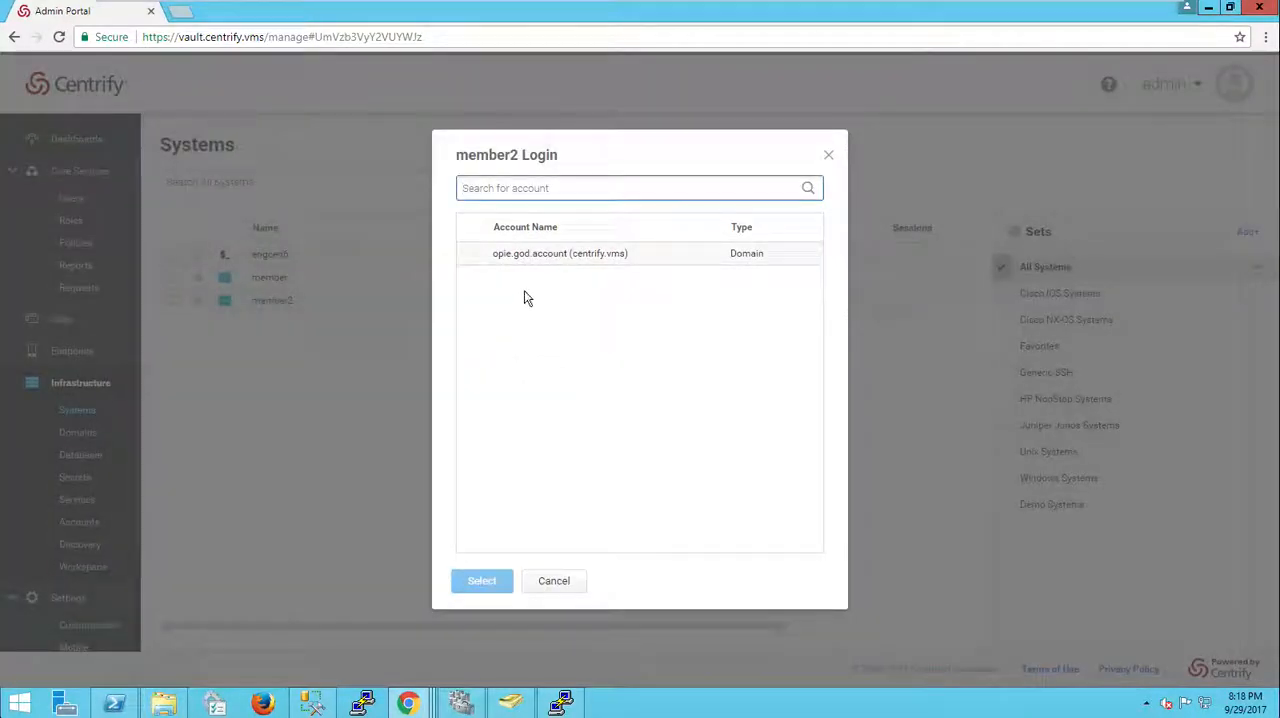
pyautogui.click(578, 582)
# Step: Log in to system member with the opieadmin account, then close the login session window
pyautogui.rightClick(362, 279)
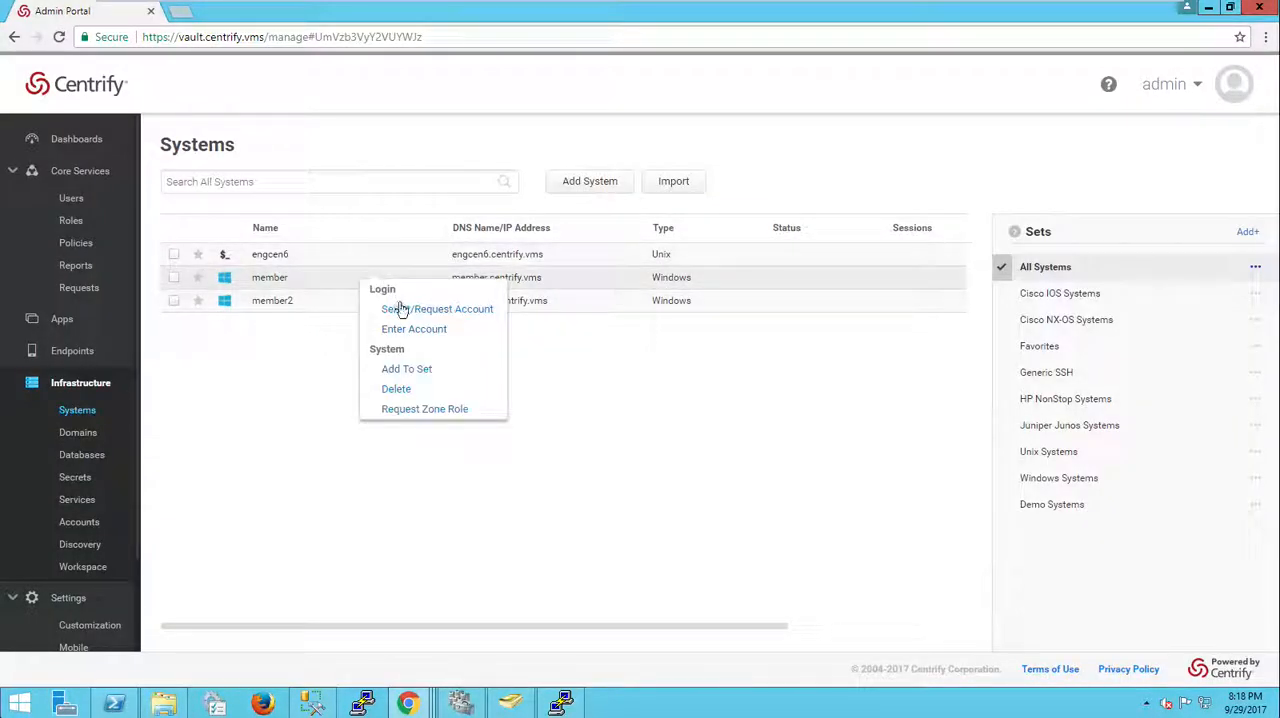
pyautogui.click(493, 309)
pyautogui.click(520, 280)
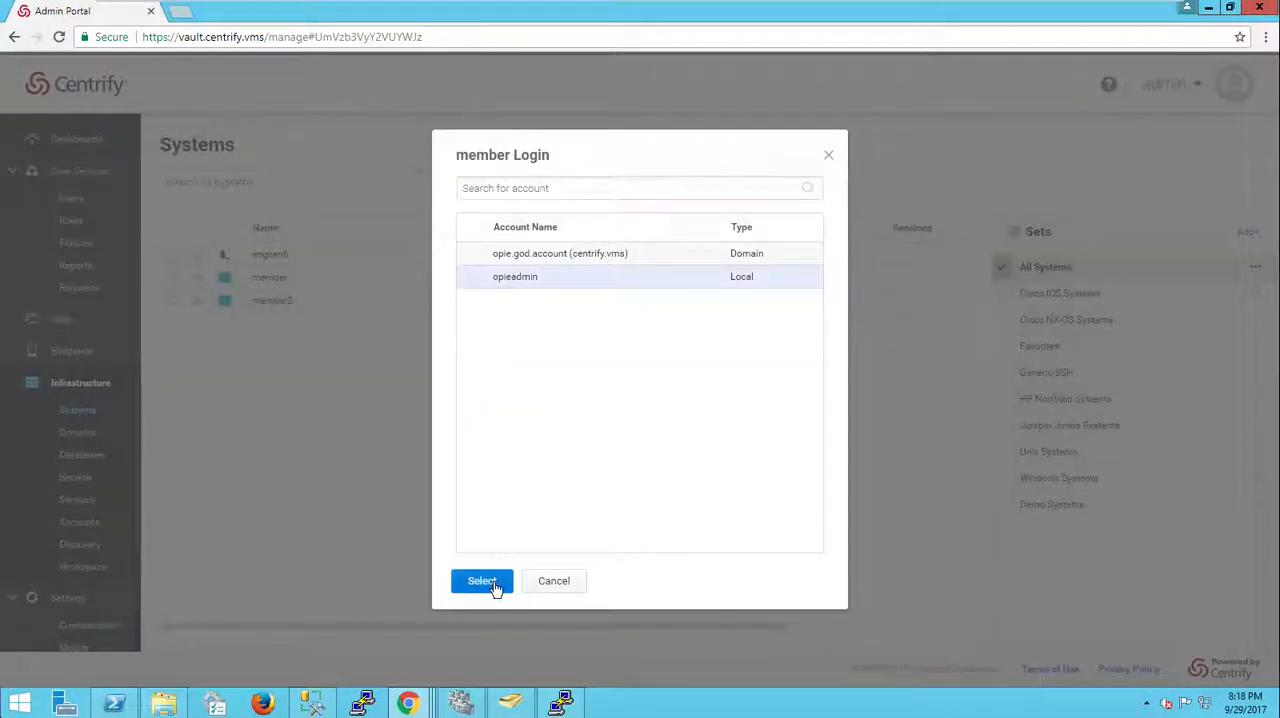
pyautogui.click(483, 582)
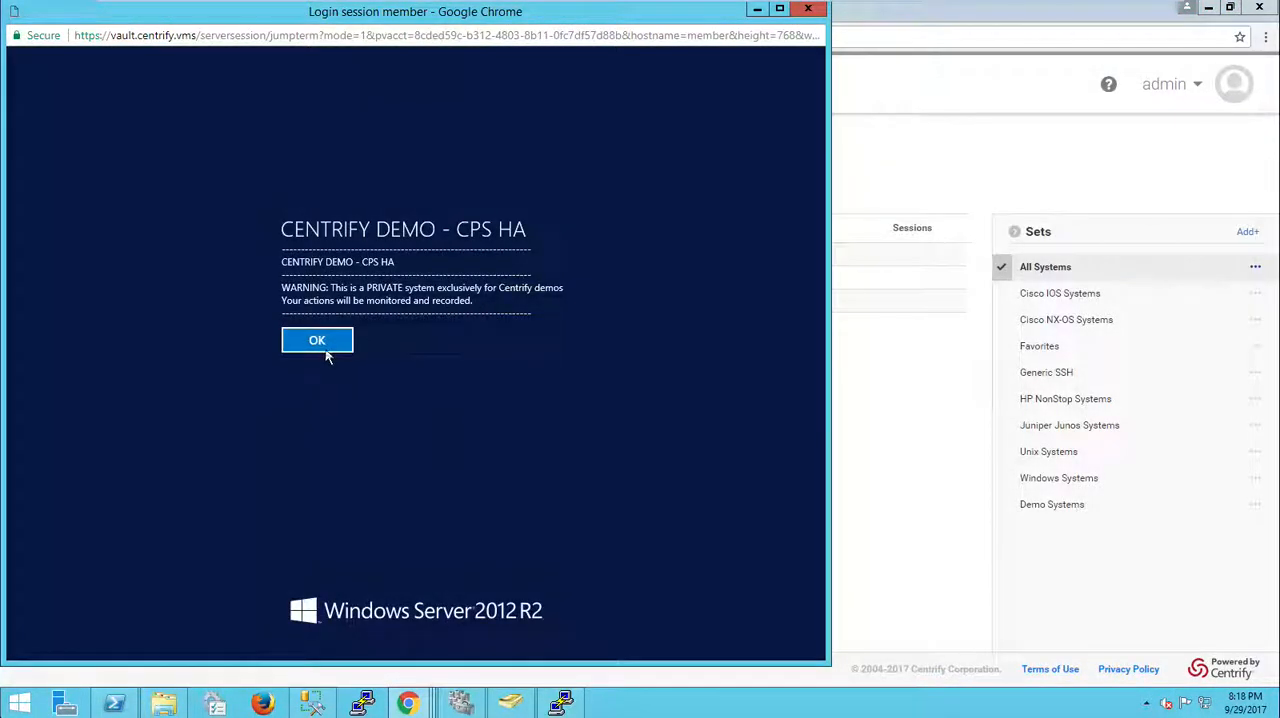
pyautogui.click(322, 345)
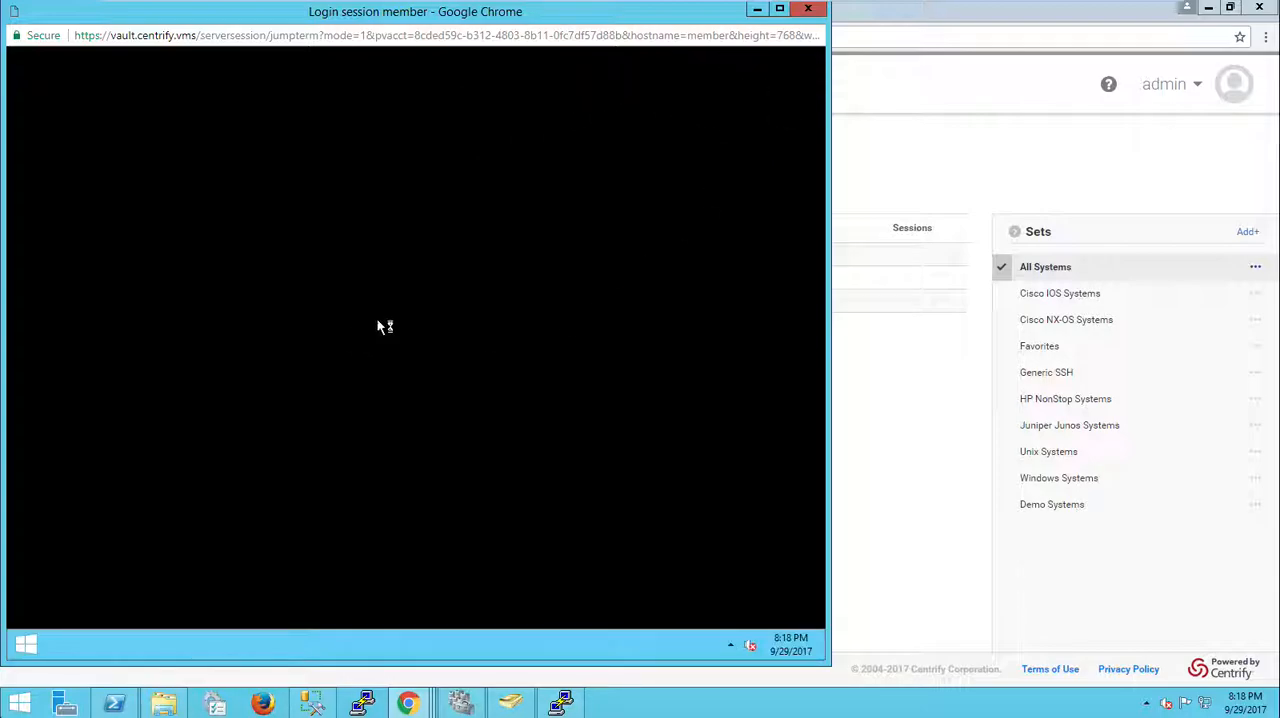
pyautogui.click(951, 553)
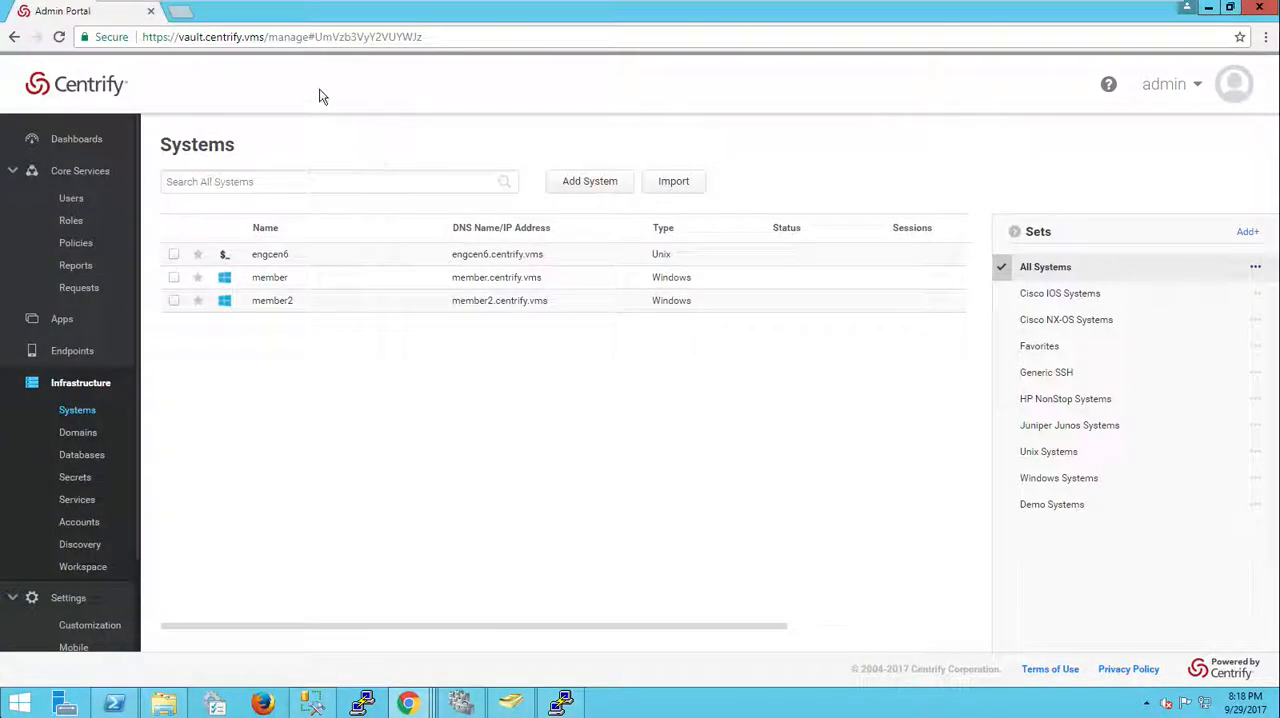
# Step: Open the Security Overview dashboard, then switch to the end user's Admin Portal browser window
pyautogui.click(78, 140)
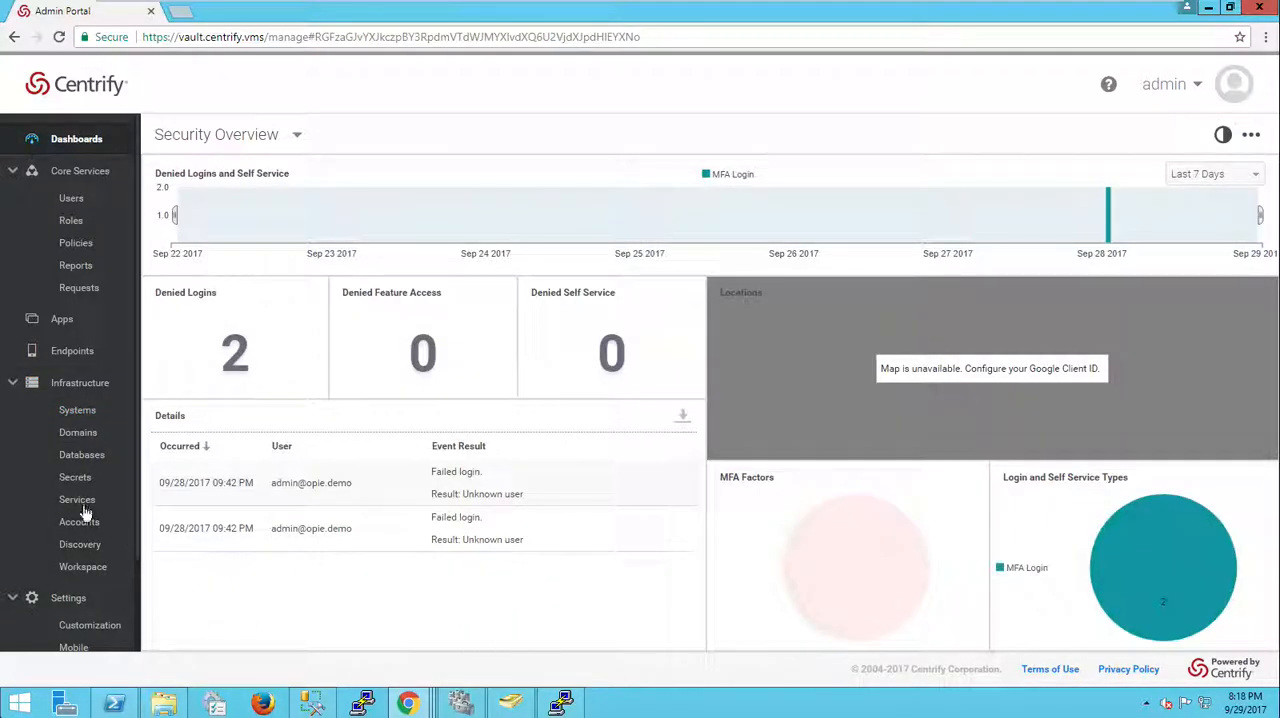
pyautogui.scroll(-2, 77, 500)
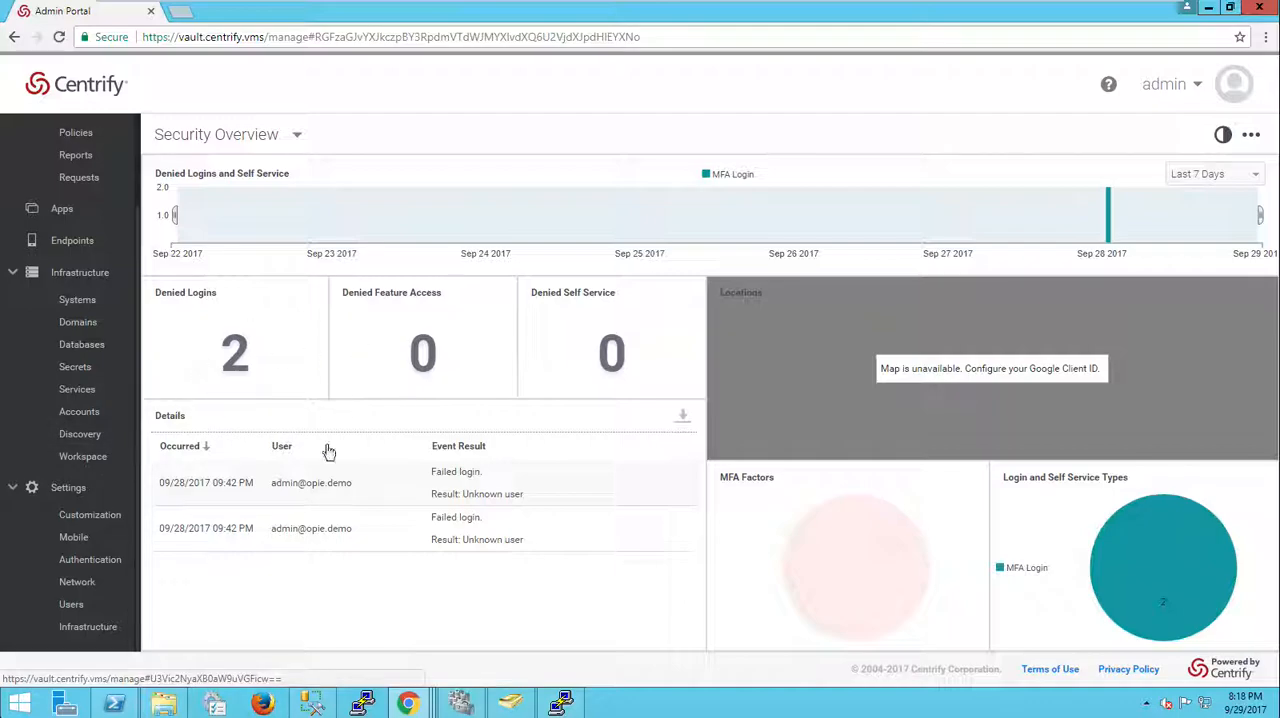
pyautogui.moveTo(407, 700)
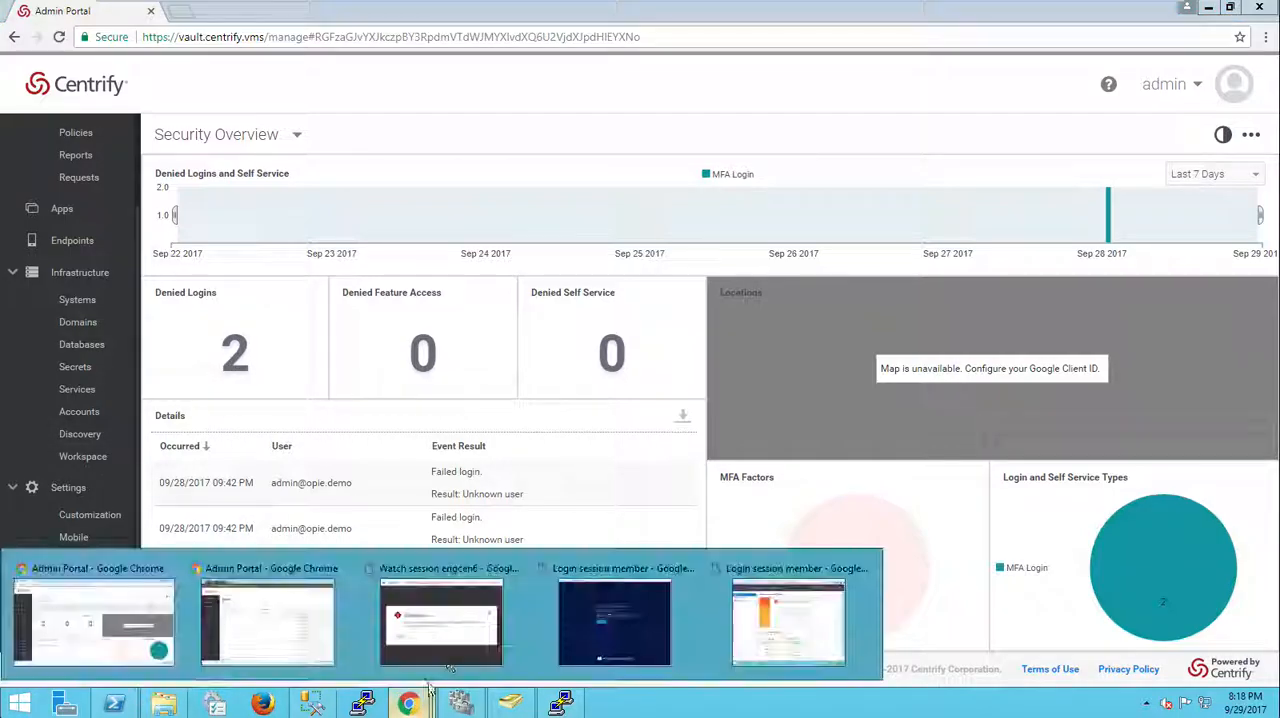
pyautogui.click(256, 646)
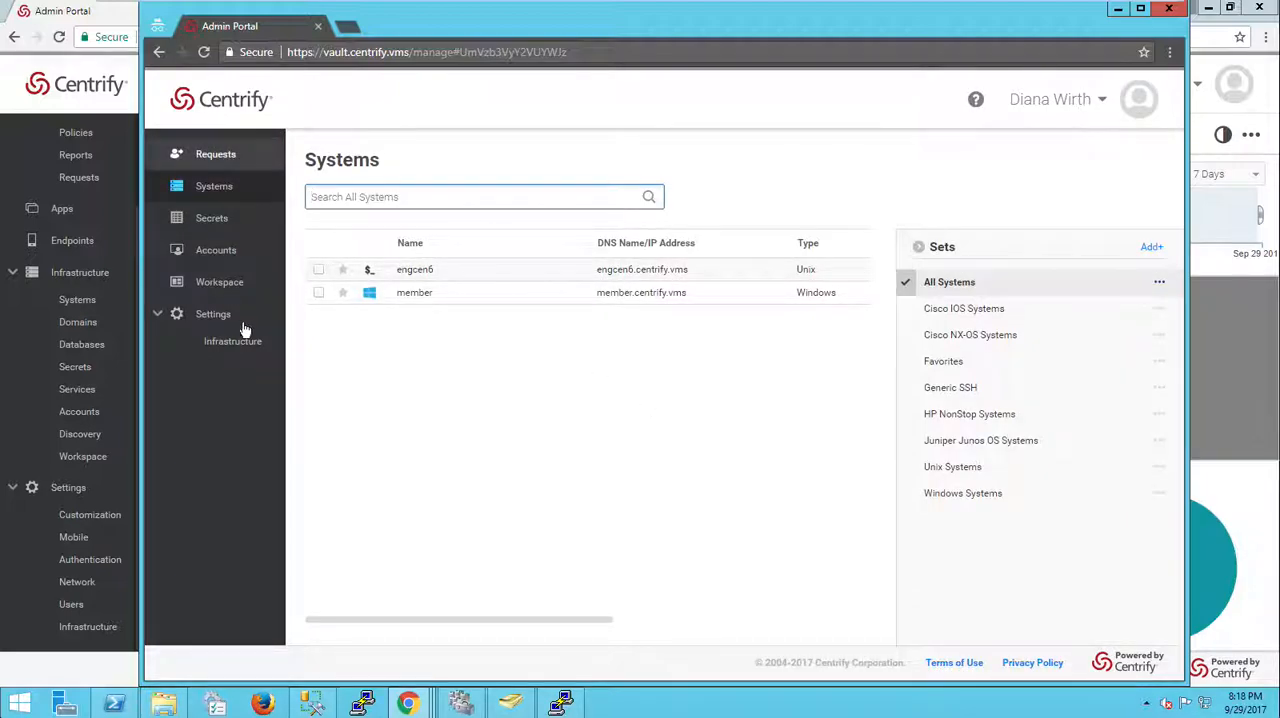
pyautogui.rightClick(458, 285)
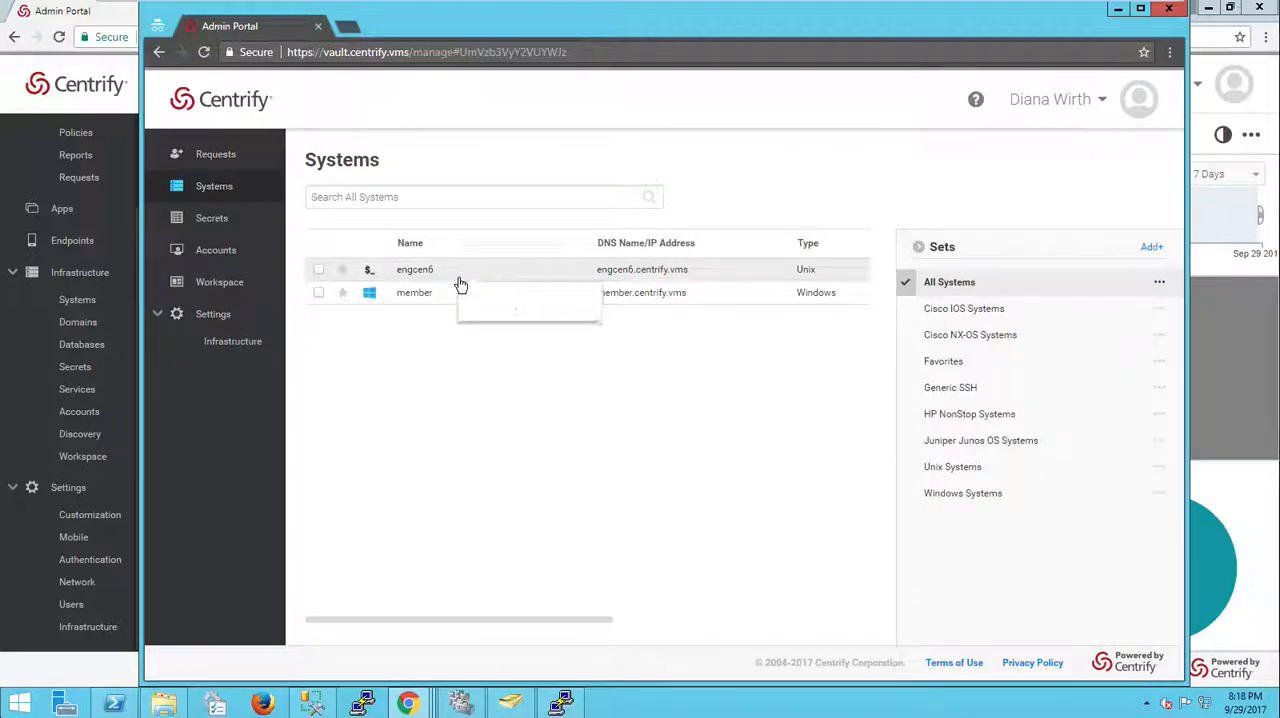
pyautogui.click(540, 315)
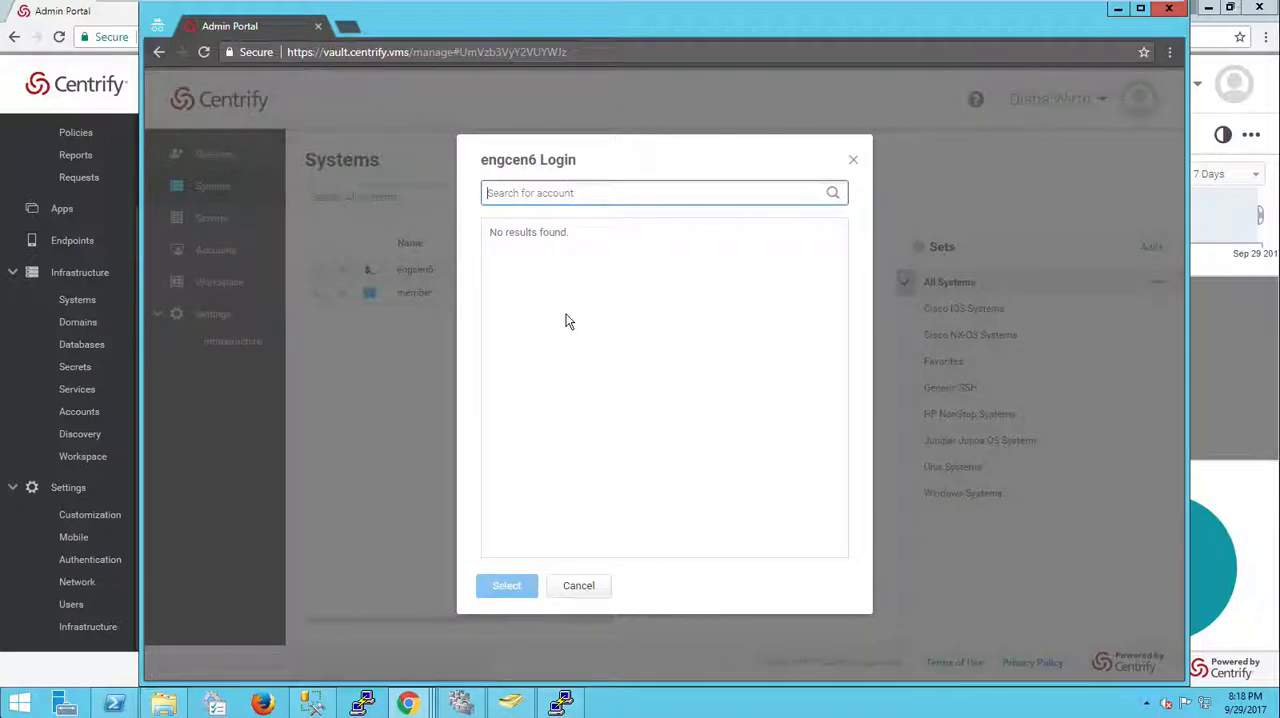
pyautogui.click(578, 584)
# Step: Request a checkout of the opieadmin account on system member, submitting the default reason message
pyautogui.click(426, 293)
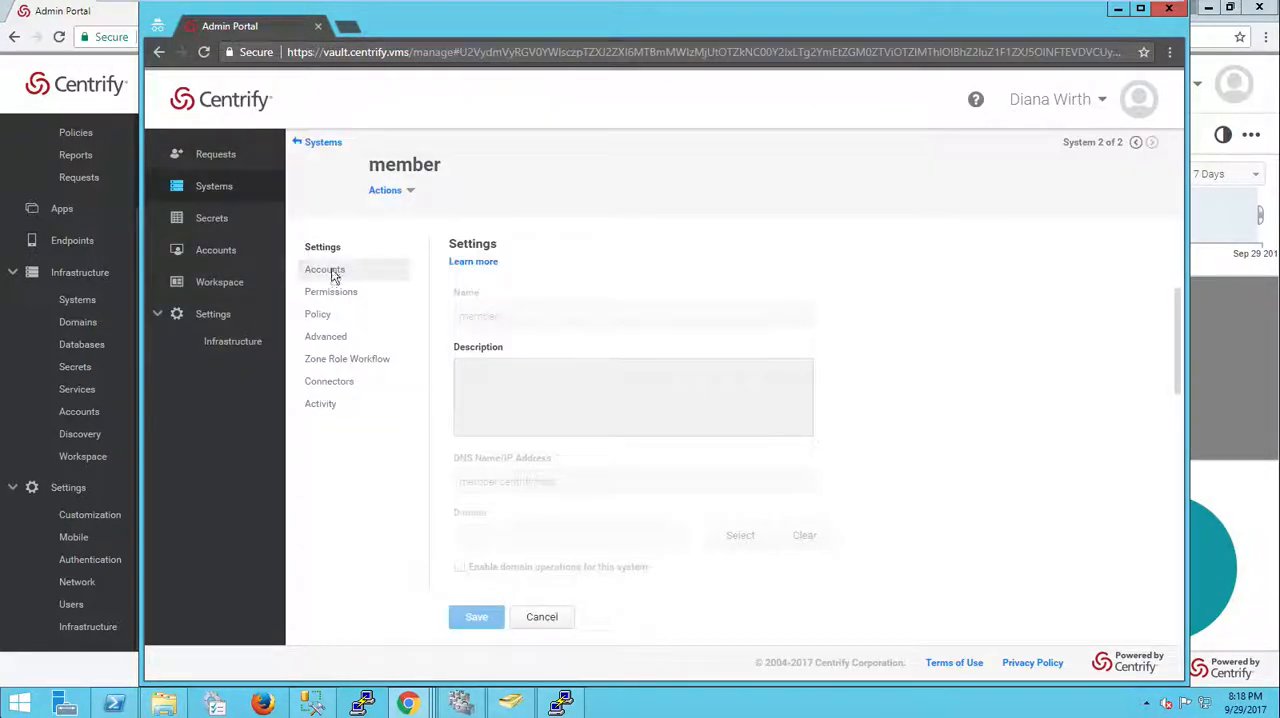
pyautogui.click(334, 270)
pyautogui.click(463, 364)
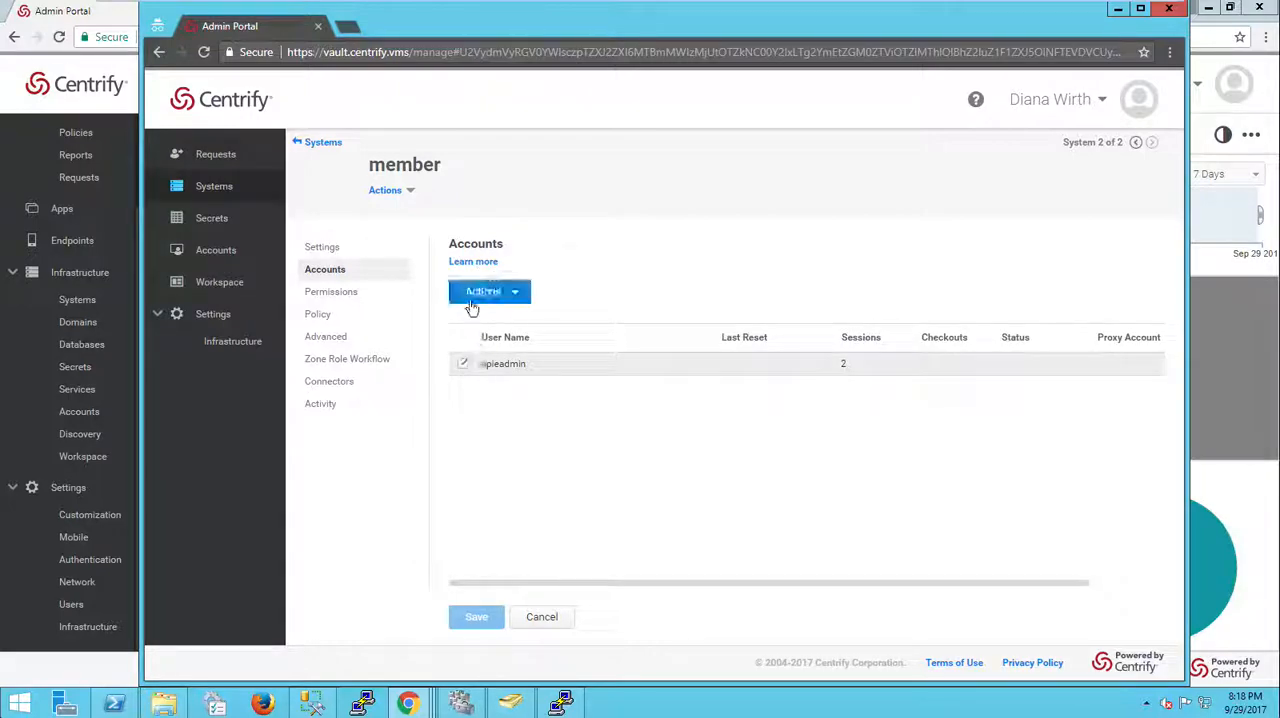
pyautogui.click(483, 300)
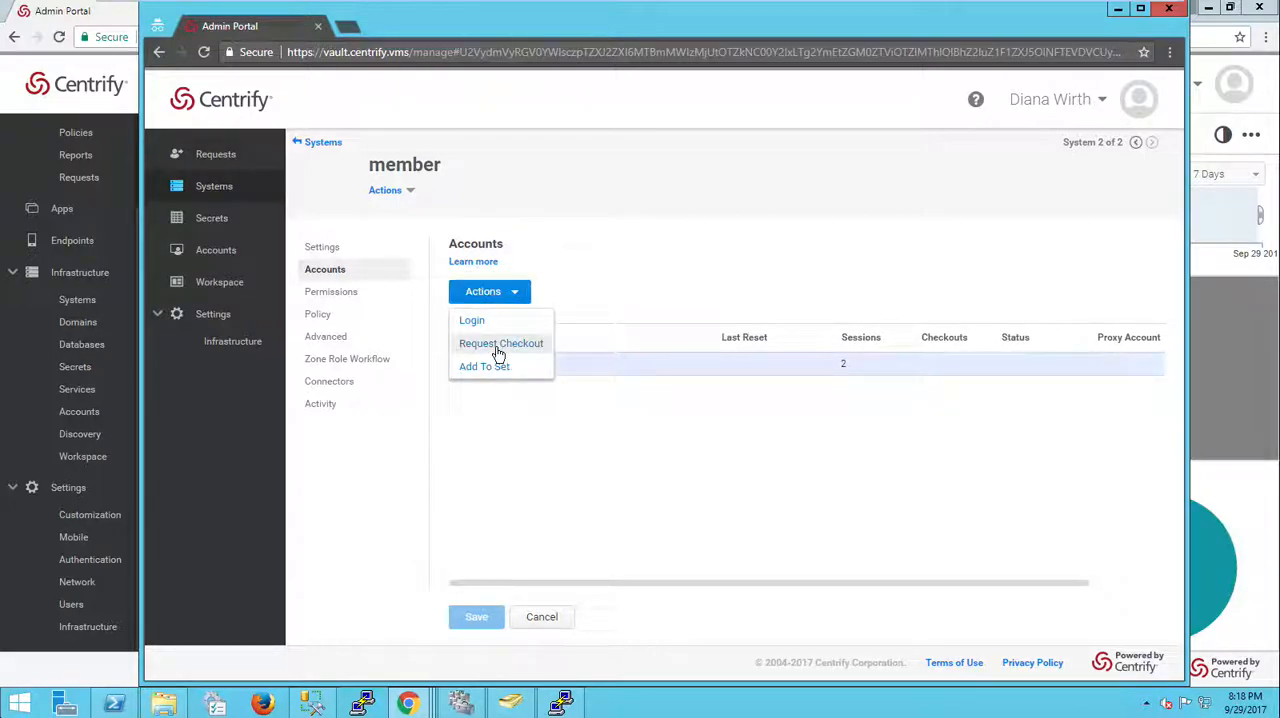
pyautogui.click(502, 345)
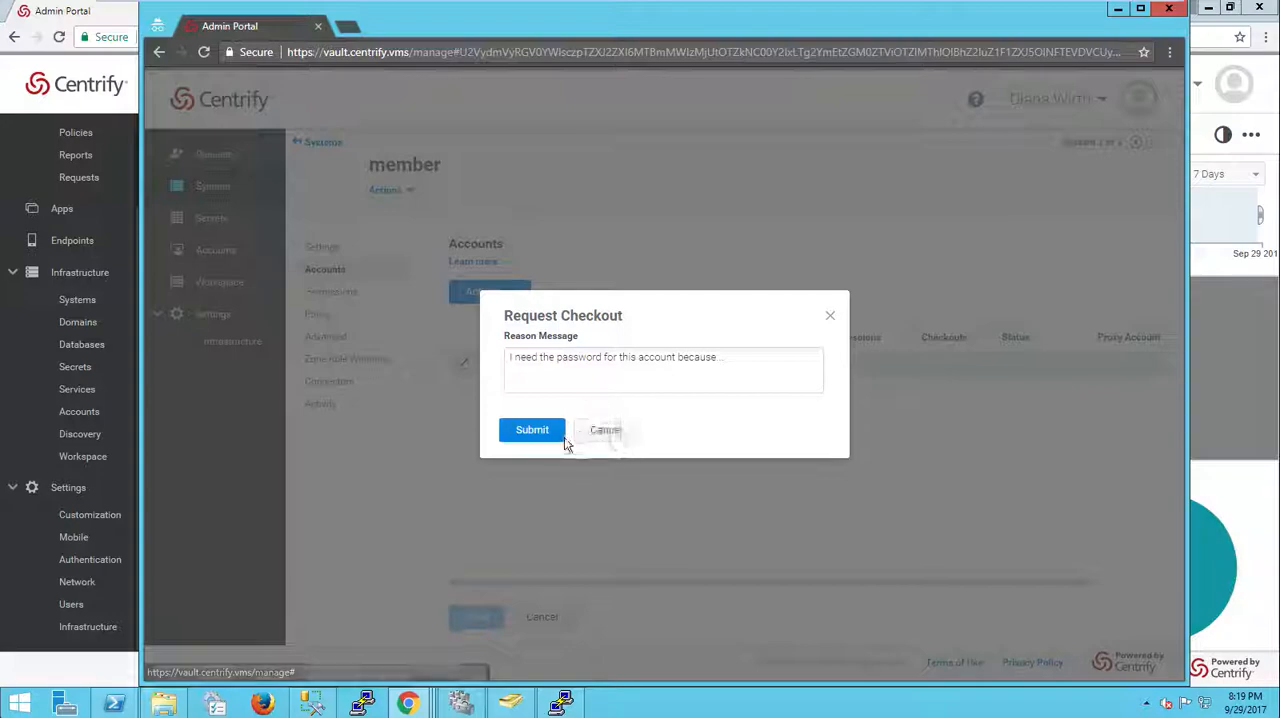
pyautogui.click(531, 432)
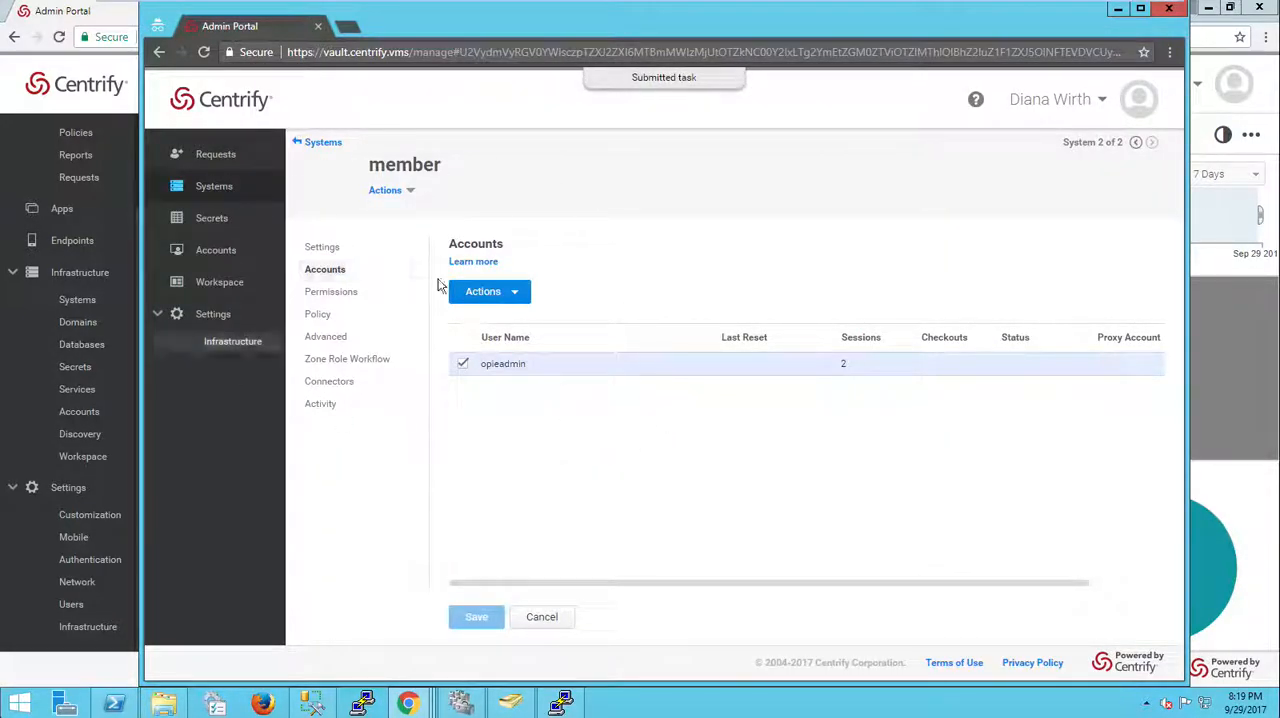
# Step: Switch to the admin's portal window and open the pending password checkout request for opieadmin on member
pyautogui.click(130, 103)
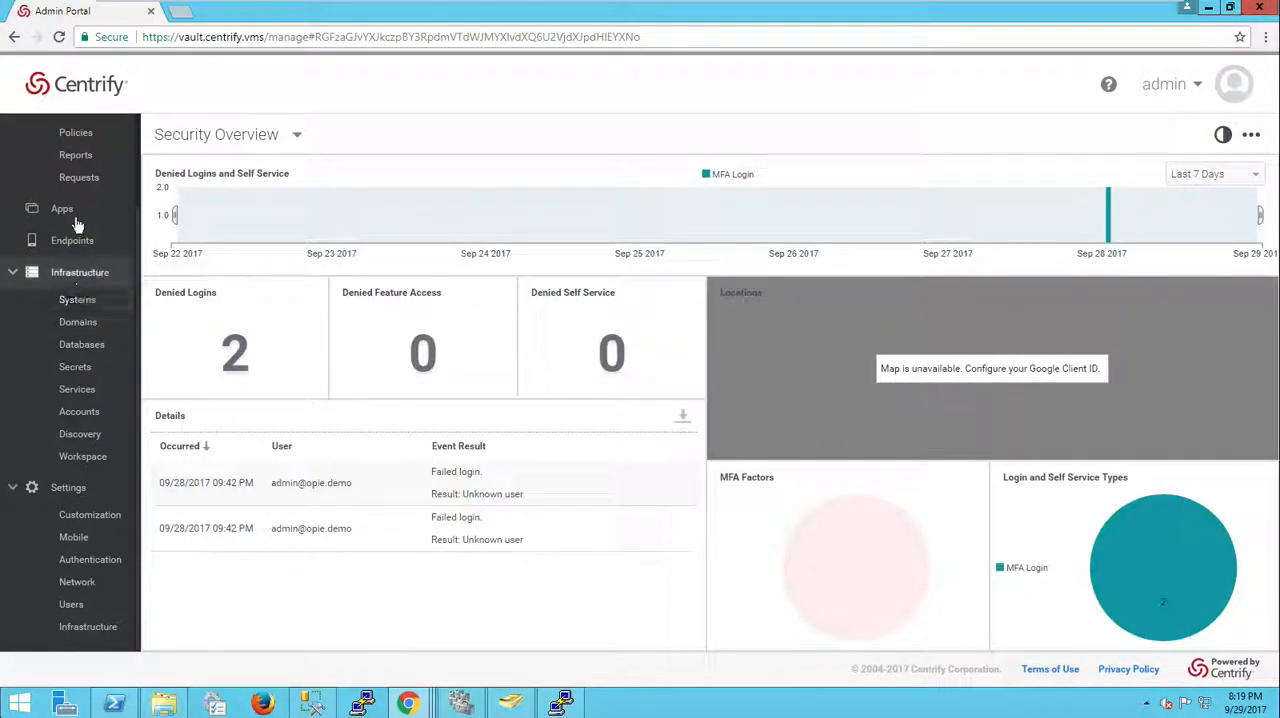
pyautogui.scroll(2, 66, 177)
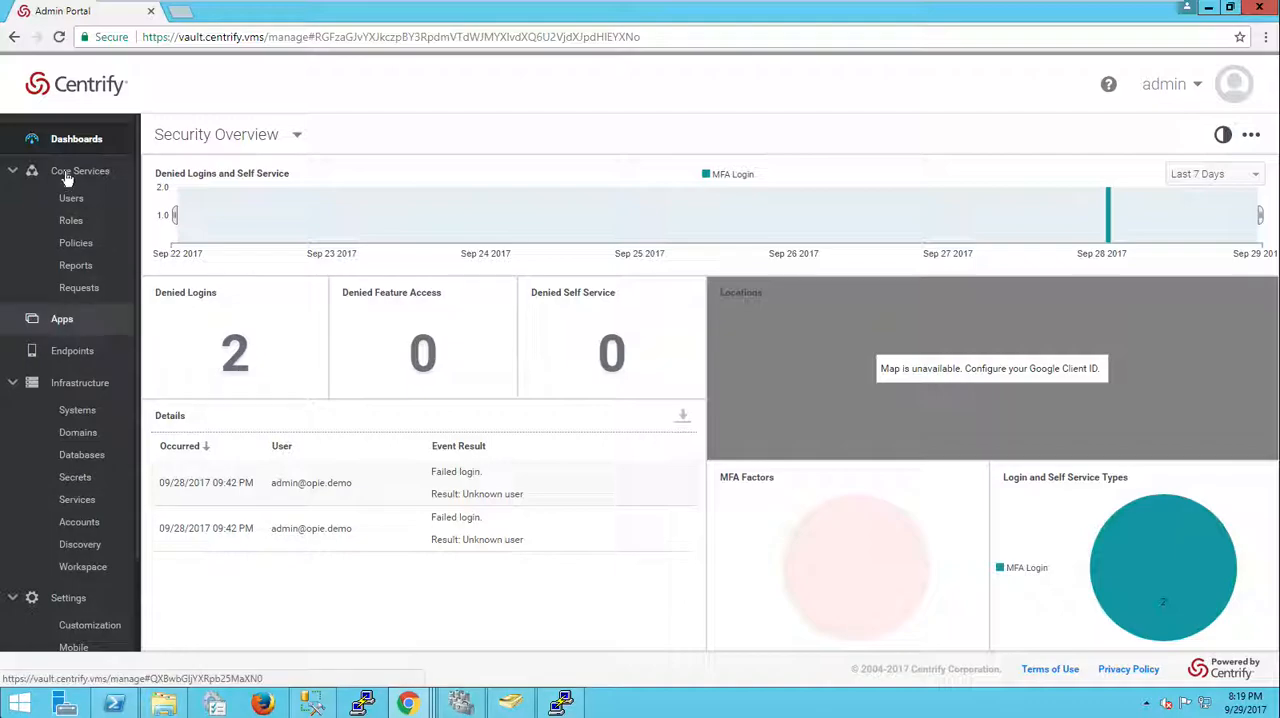
pyautogui.click(79, 288)
pyautogui.click(320, 258)
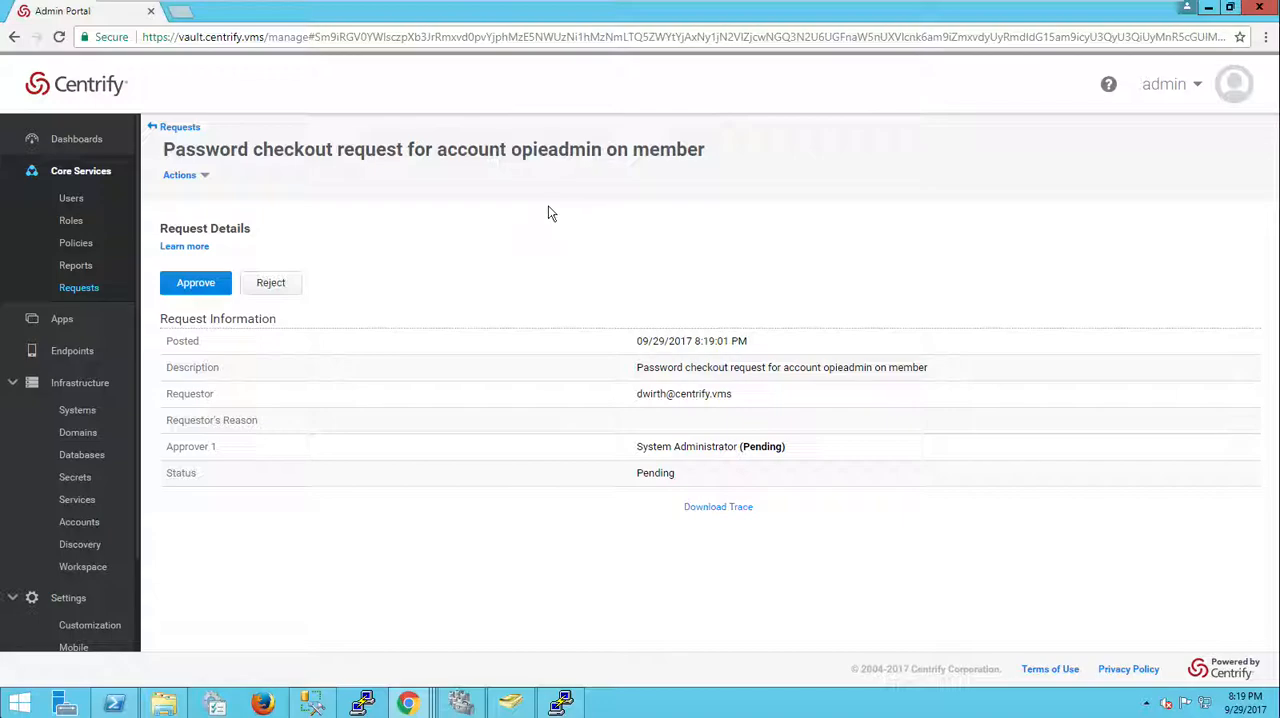
# Step: Switch to node-1 and answer N to the upgrade prompt asking whether this is the final node
pyautogui.moveTo(605, 10)
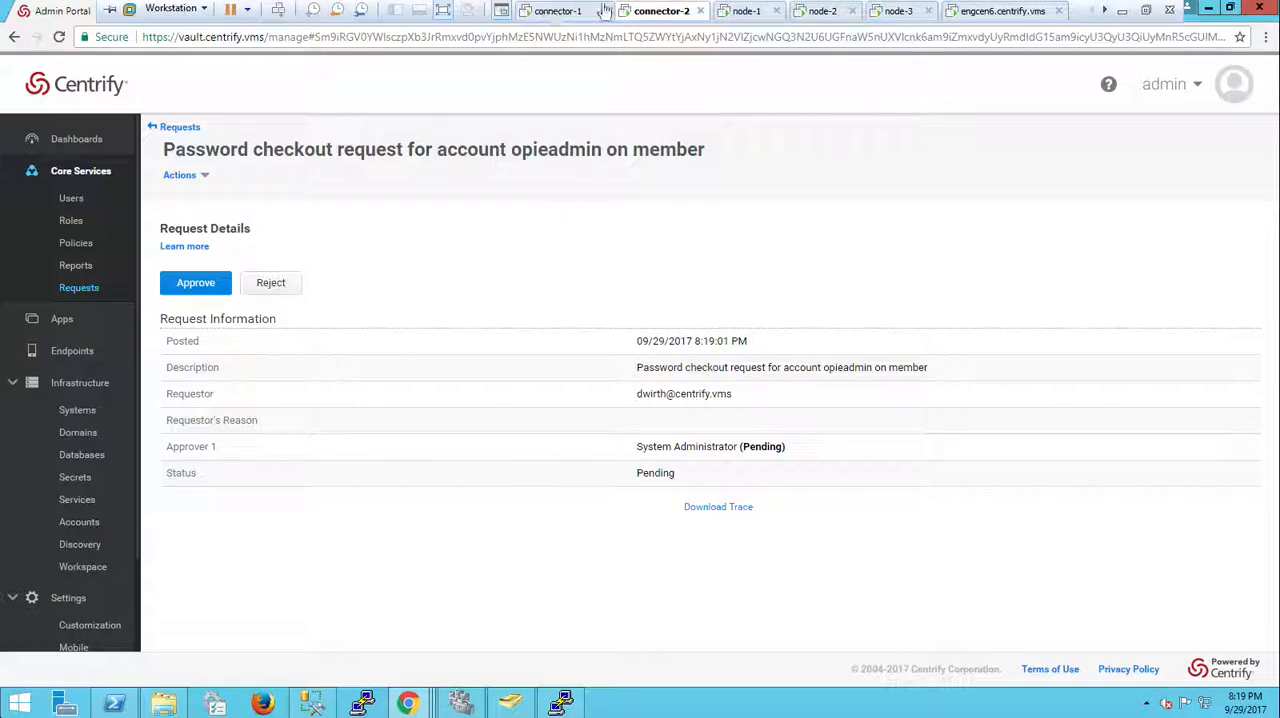
pyautogui.click(738, 12)
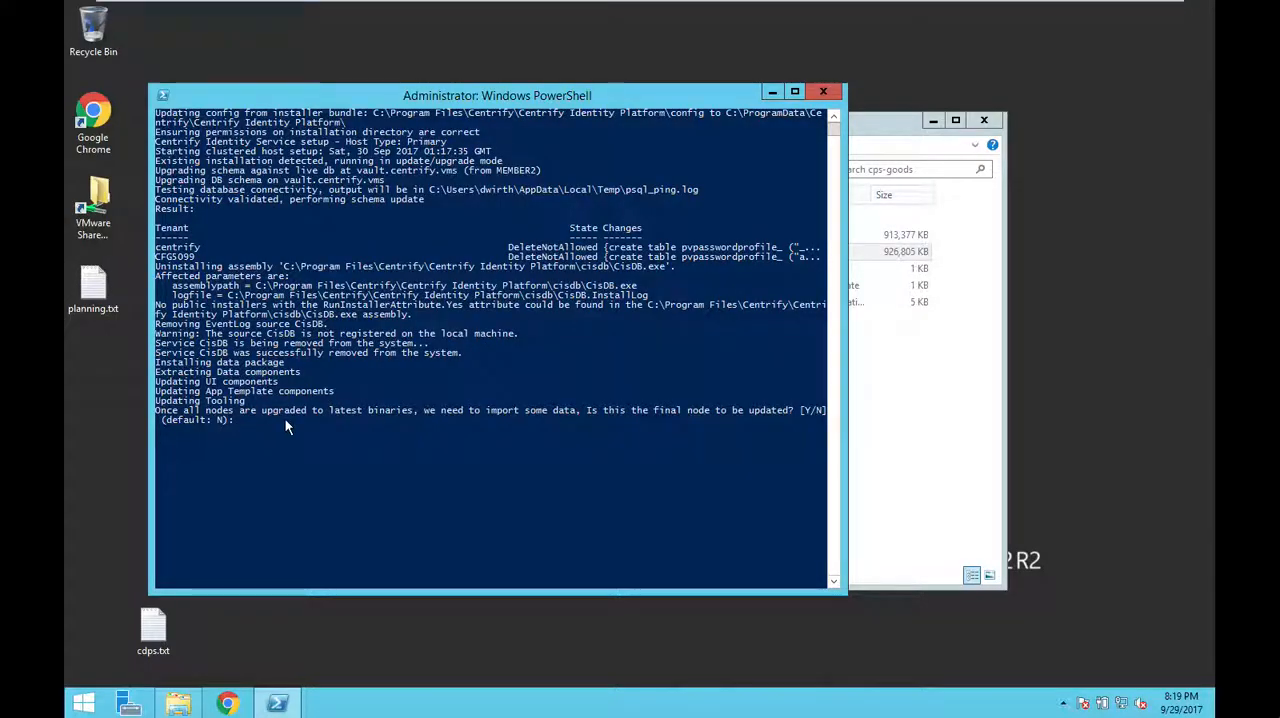
pyautogui.write('N')
pyautogui.press('Return')
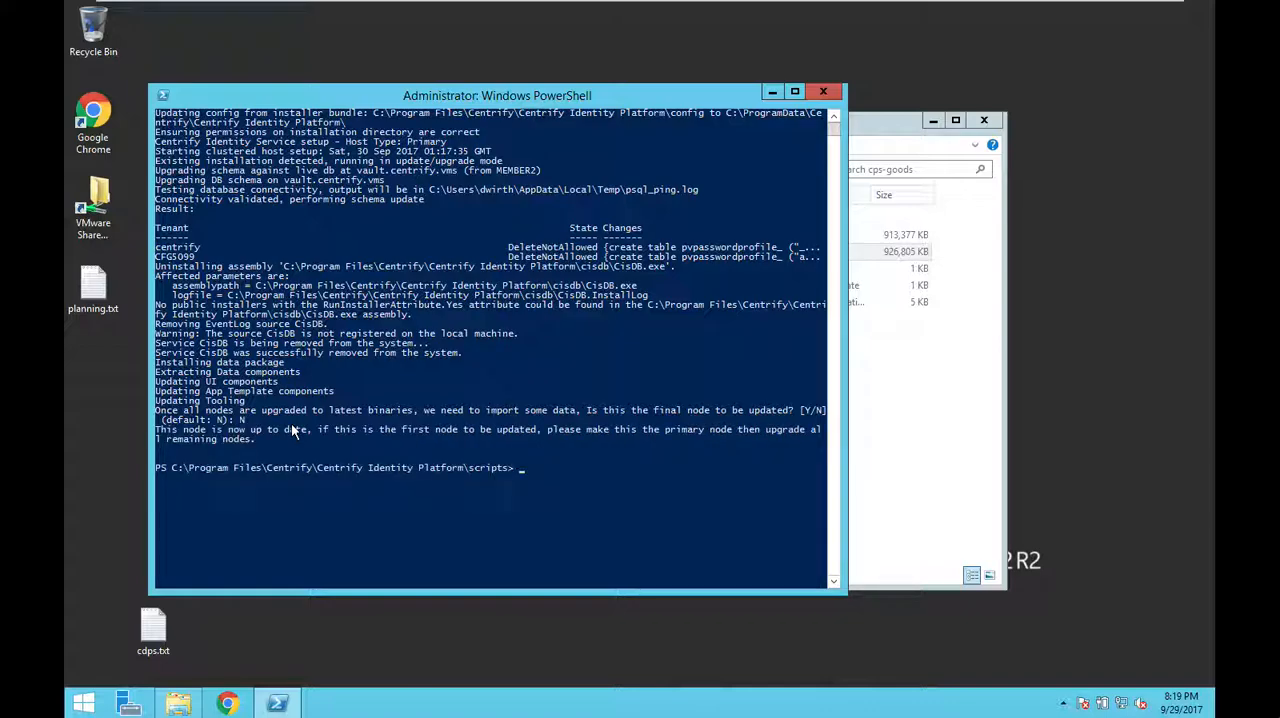
# Step: Open IIS Manager on MEMBER2 and start the stopped Centrify application pool
pyautogui.rightClick(83, 703)
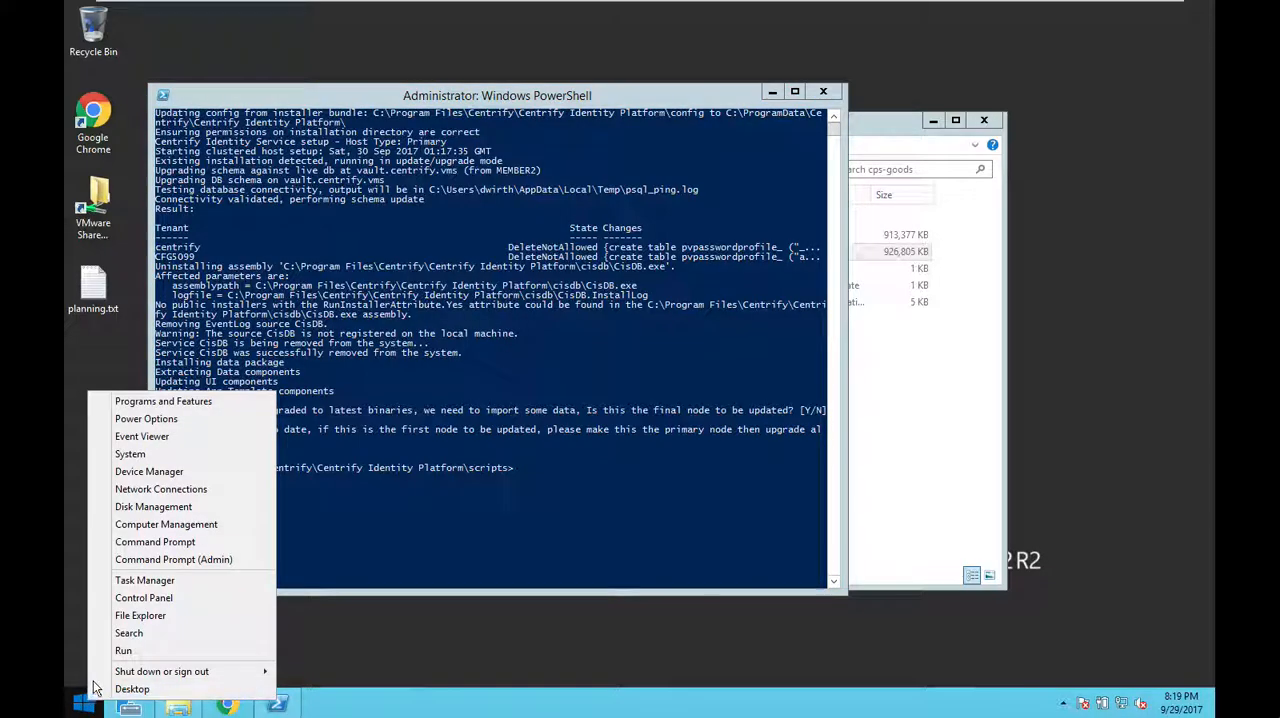
pyautogui.click(128, 633)
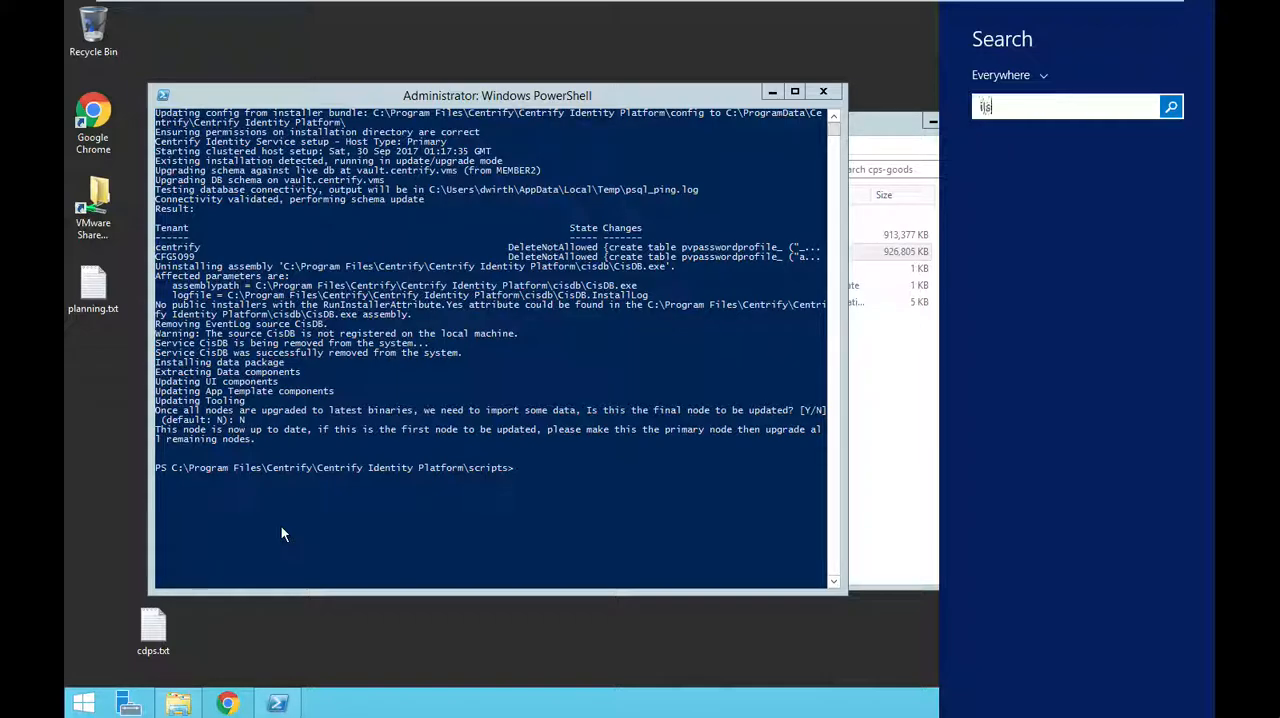
pyautogui.press('Return')
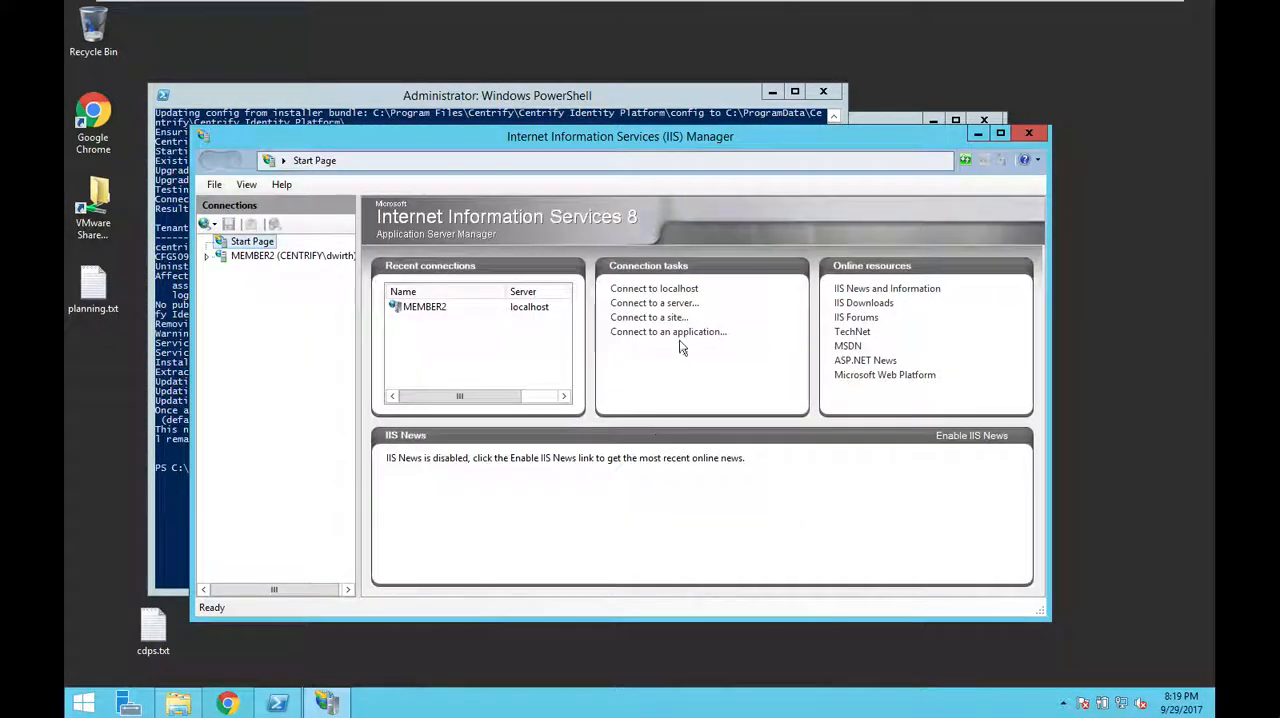
pyautogui.click(285, 257)
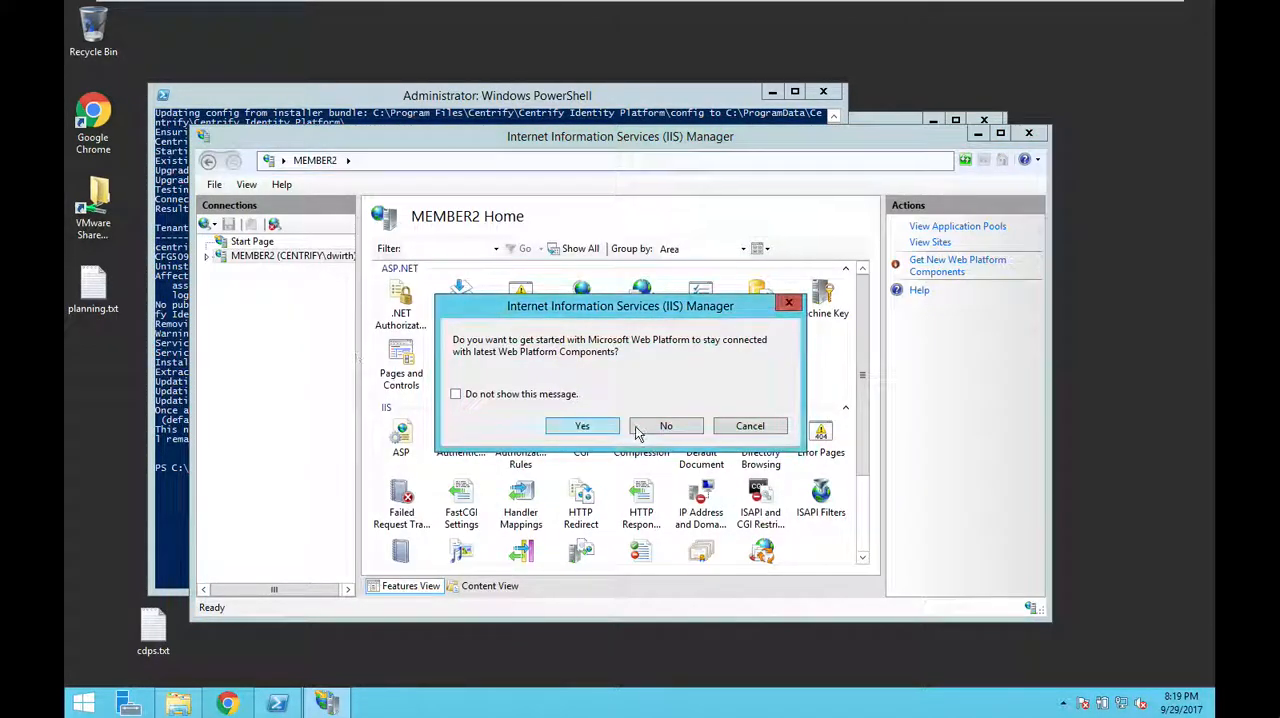
pyautogui.click(640, 427)
pyautogui.click(207, 256)
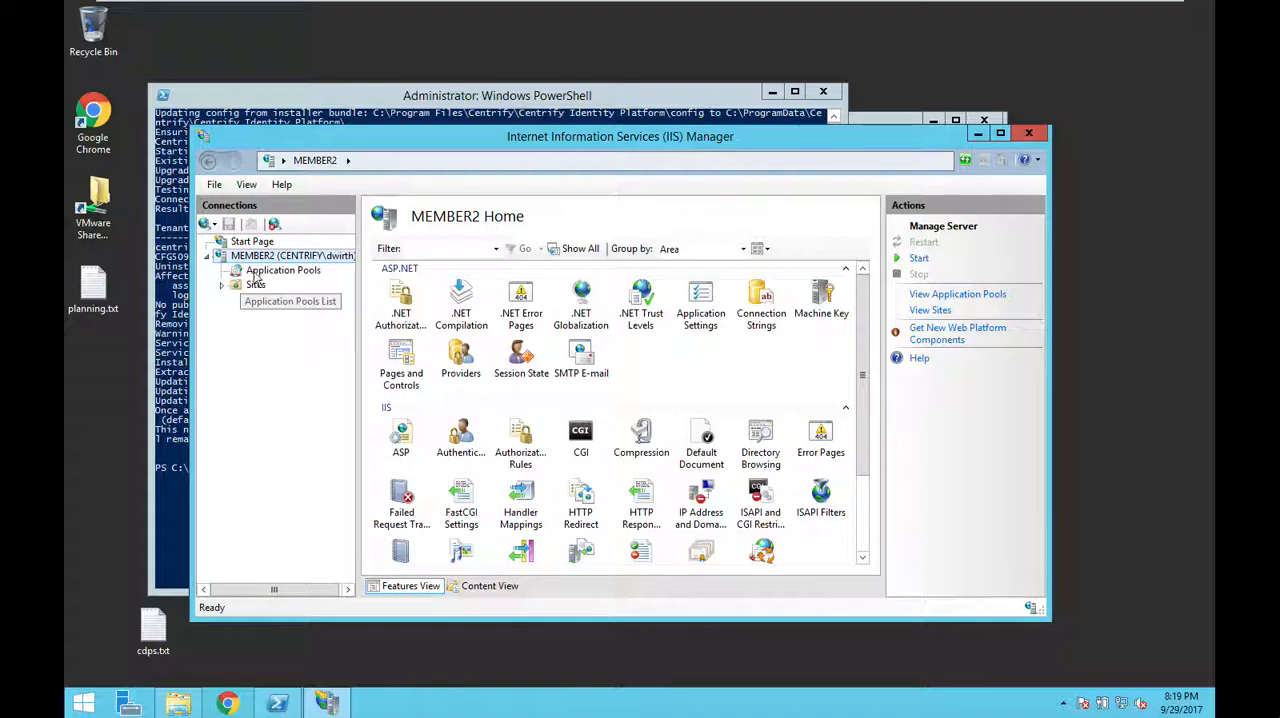
pyautogui.click(262, 272)
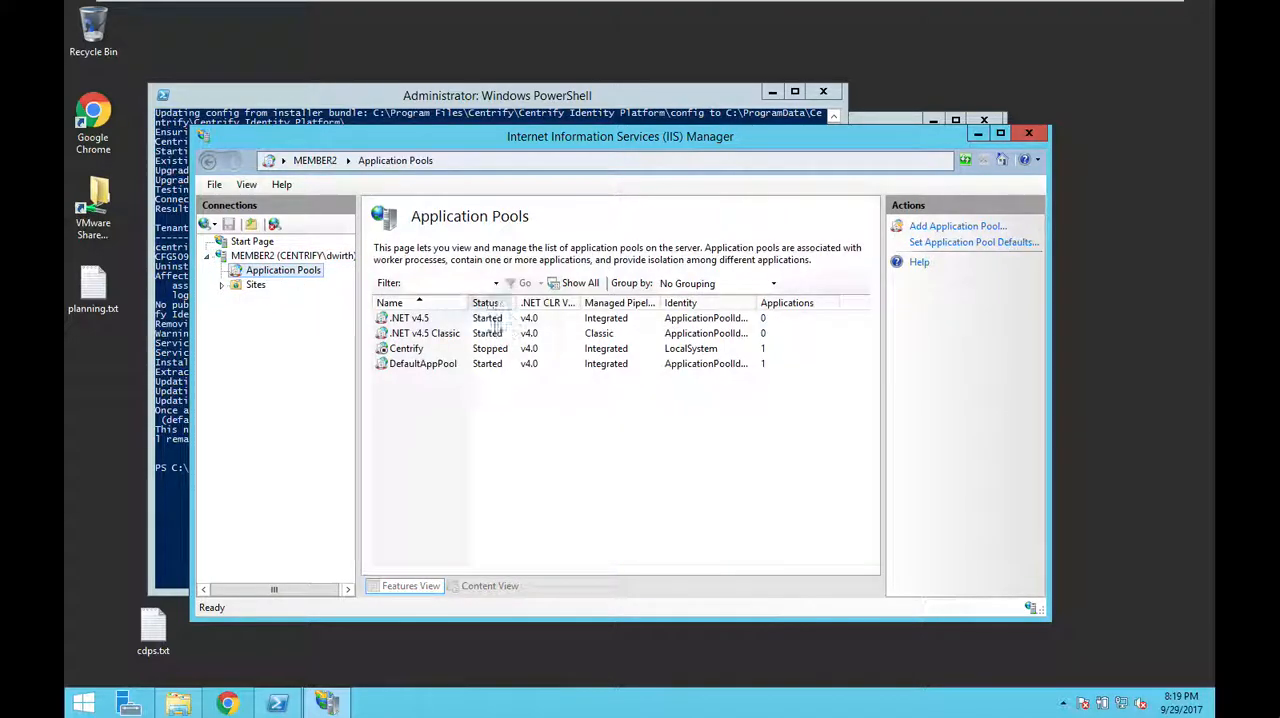
pyautogui.click(429, 346)
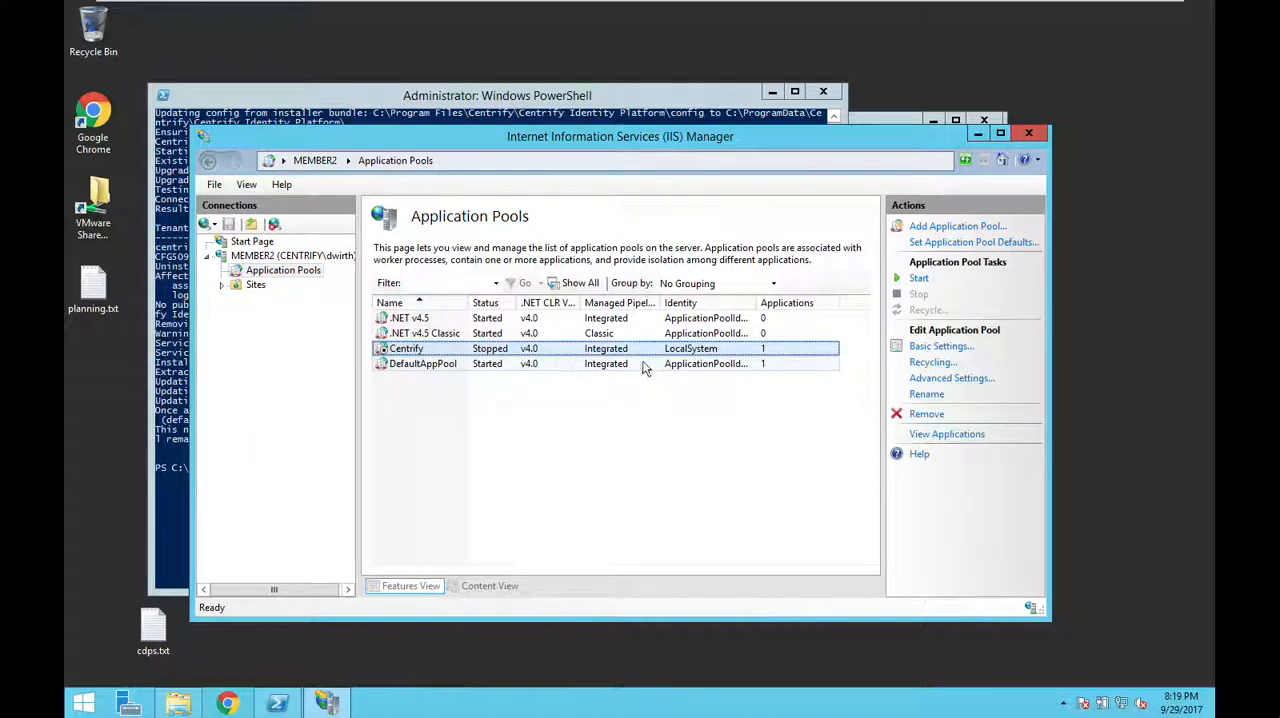
pyautogui.click(918, 278)
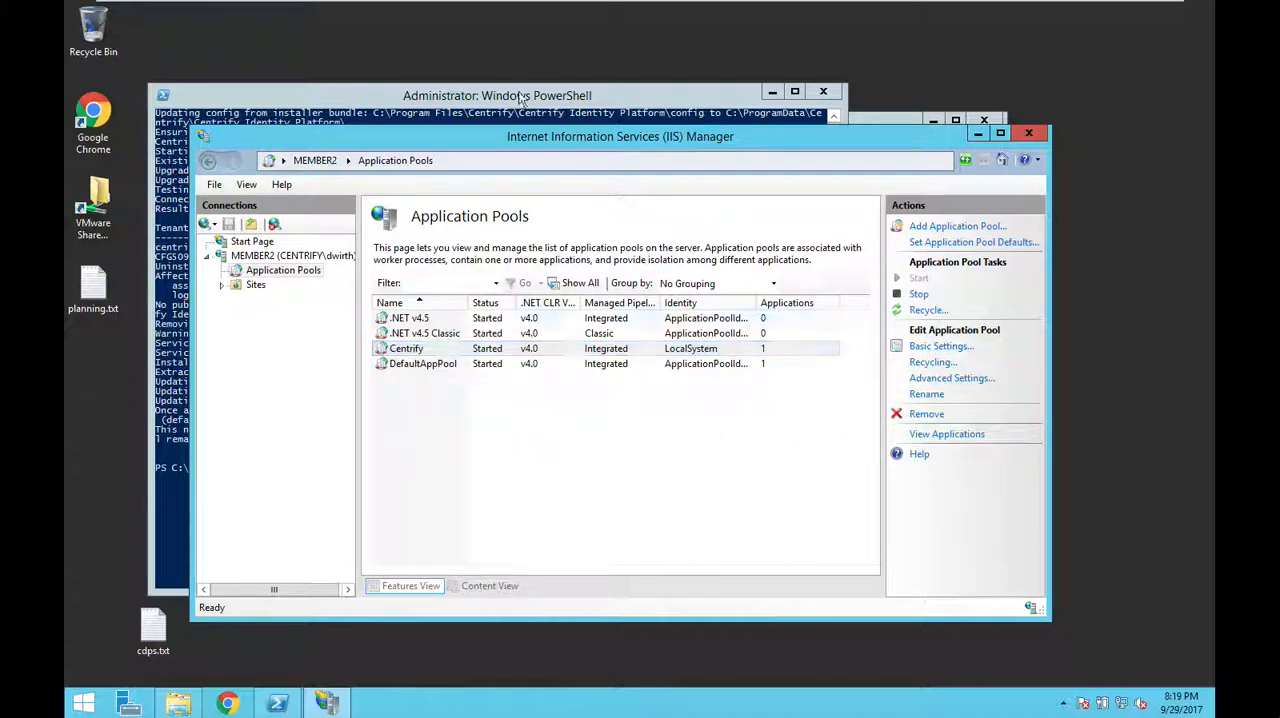
# Step: Switch to connector-2, open the cluster's nodes in Failover Cluster Manager and resume member2 without failing roles back
pyautogui.click(662, 11)
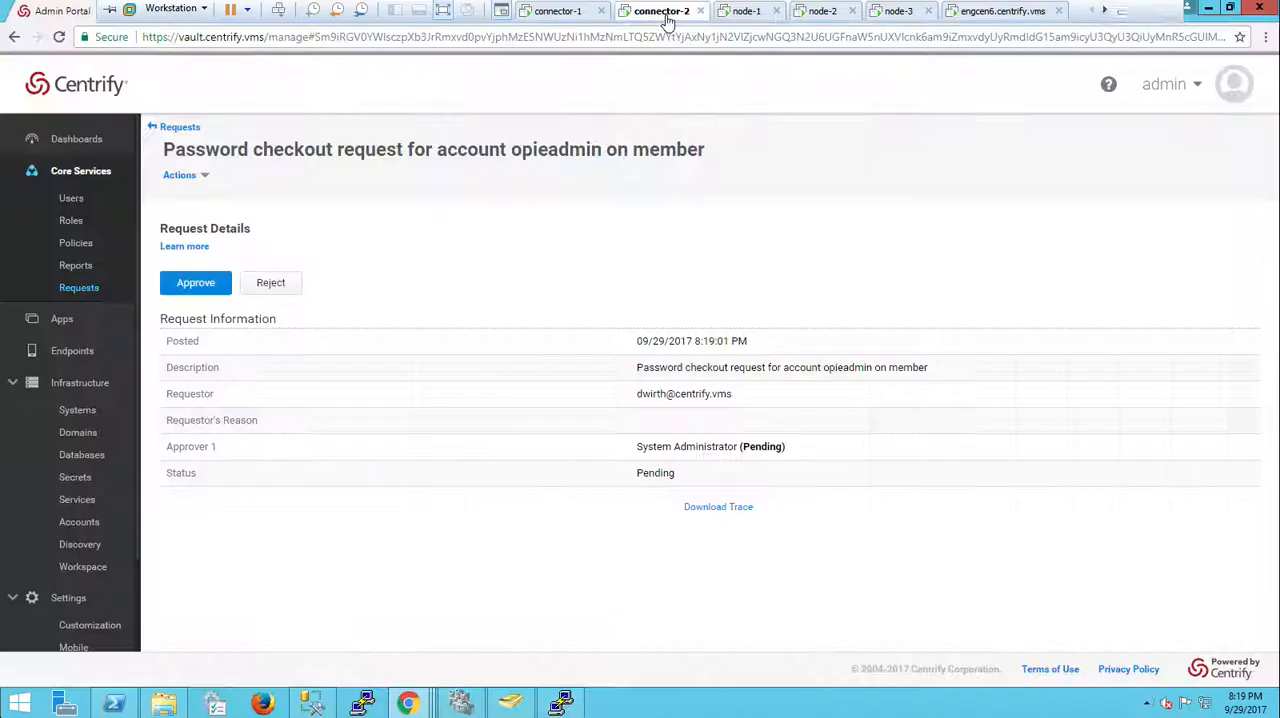
pyautogui.click(476, 706)
pyautogui.click(211, 148)
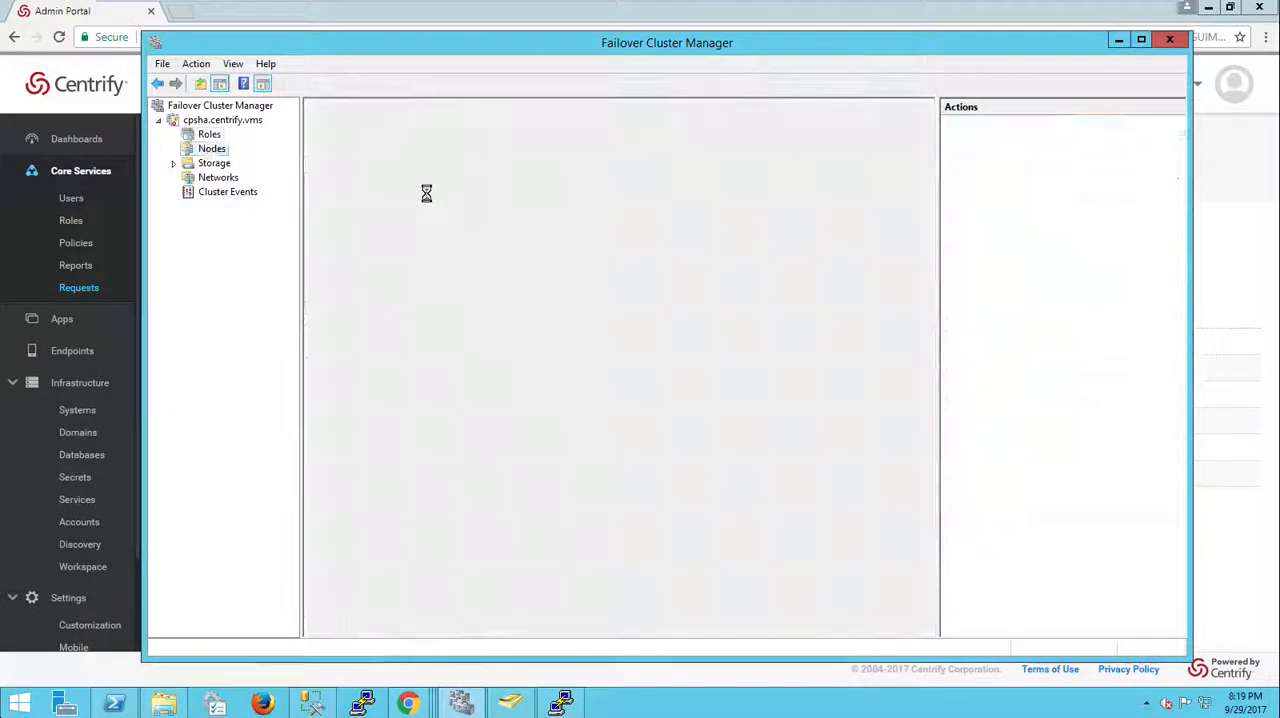
pyautogui.click(366, 168)
pyautogui.rightClick(366, 168)
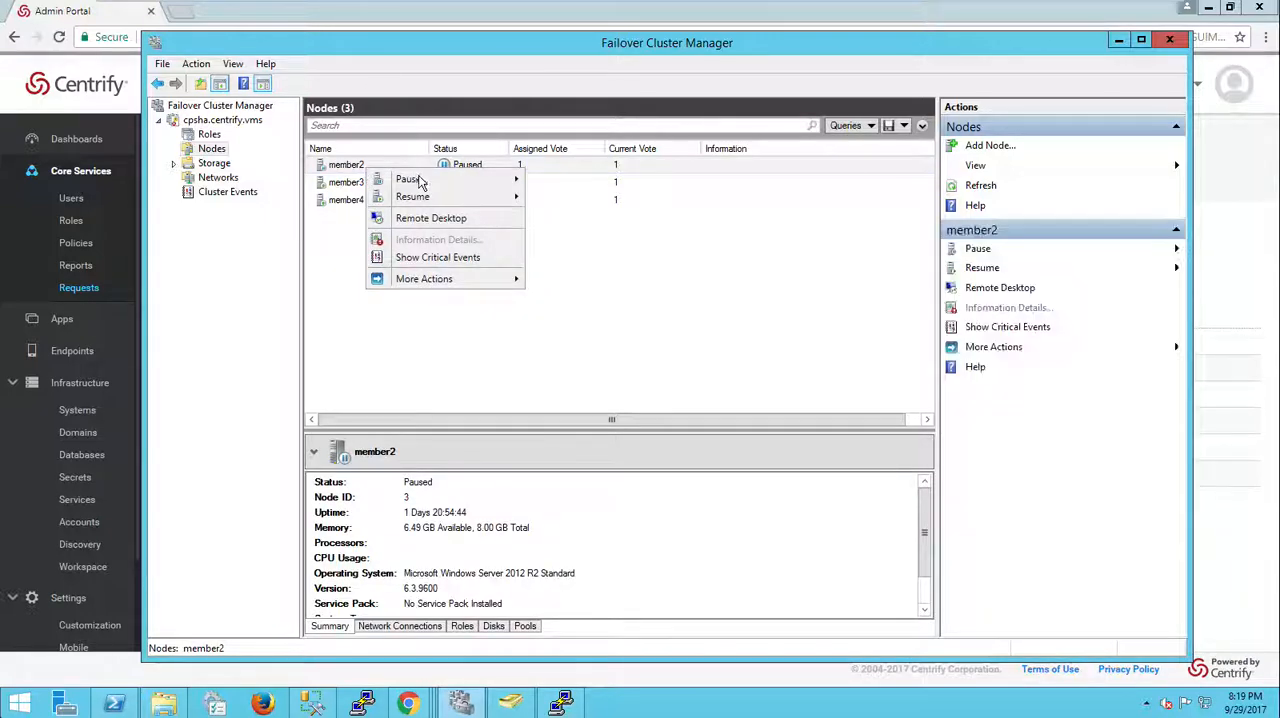
pyautogui.moveTo(456, 199)
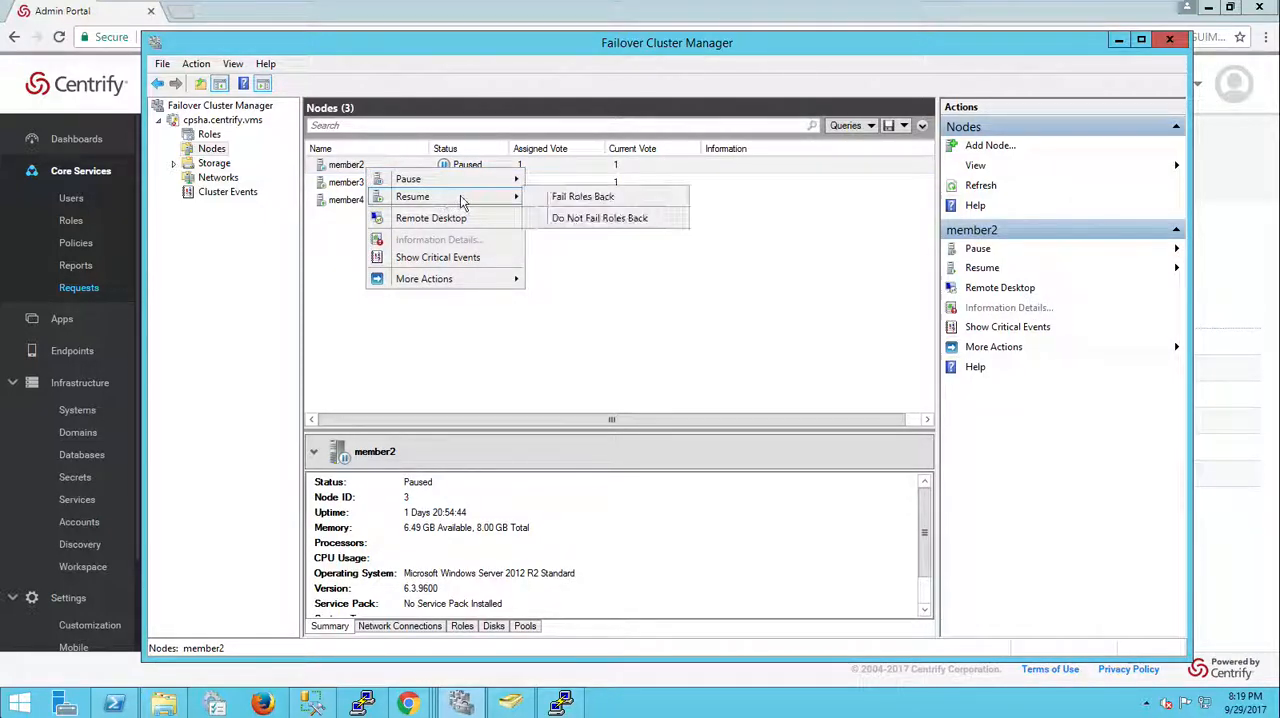
pyautogui.click(608, 220)
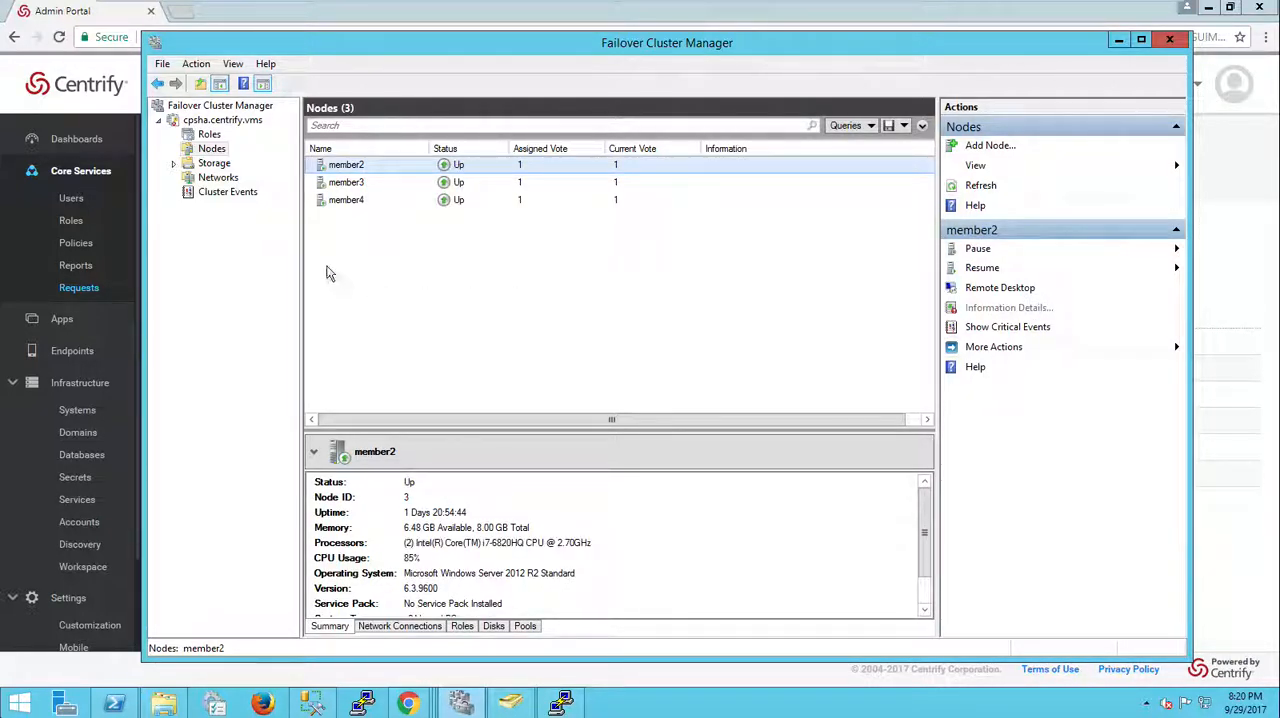
# Step: Move the vault cluster role to the selected node member2
pyautogui.click(210, 137)
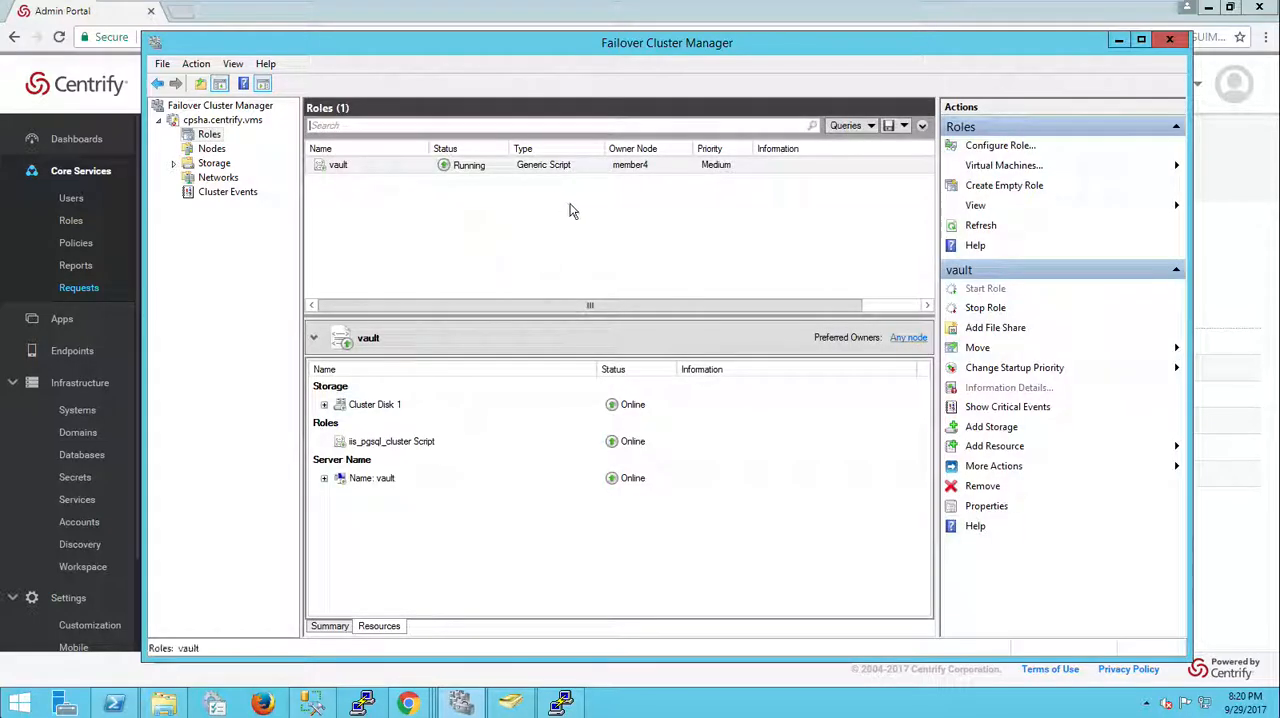
pyautogui.rightClick(533, 167)
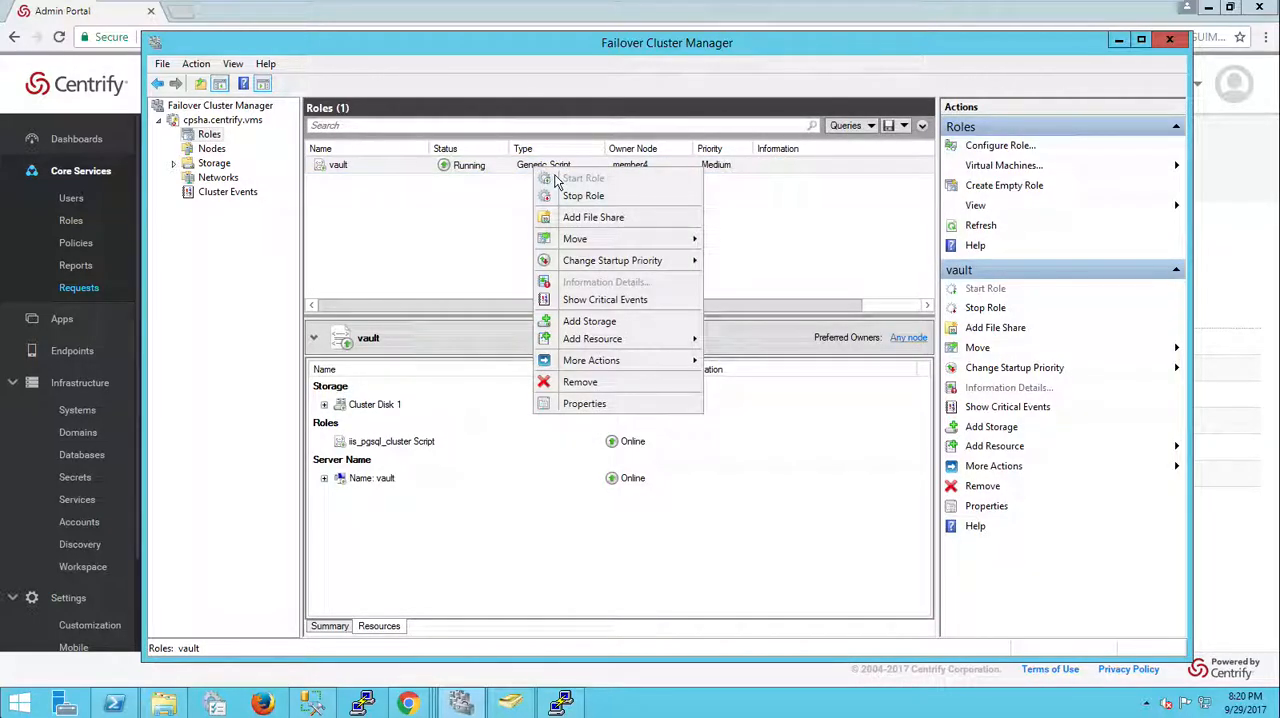
pyautogui.moveTo(670, 240)
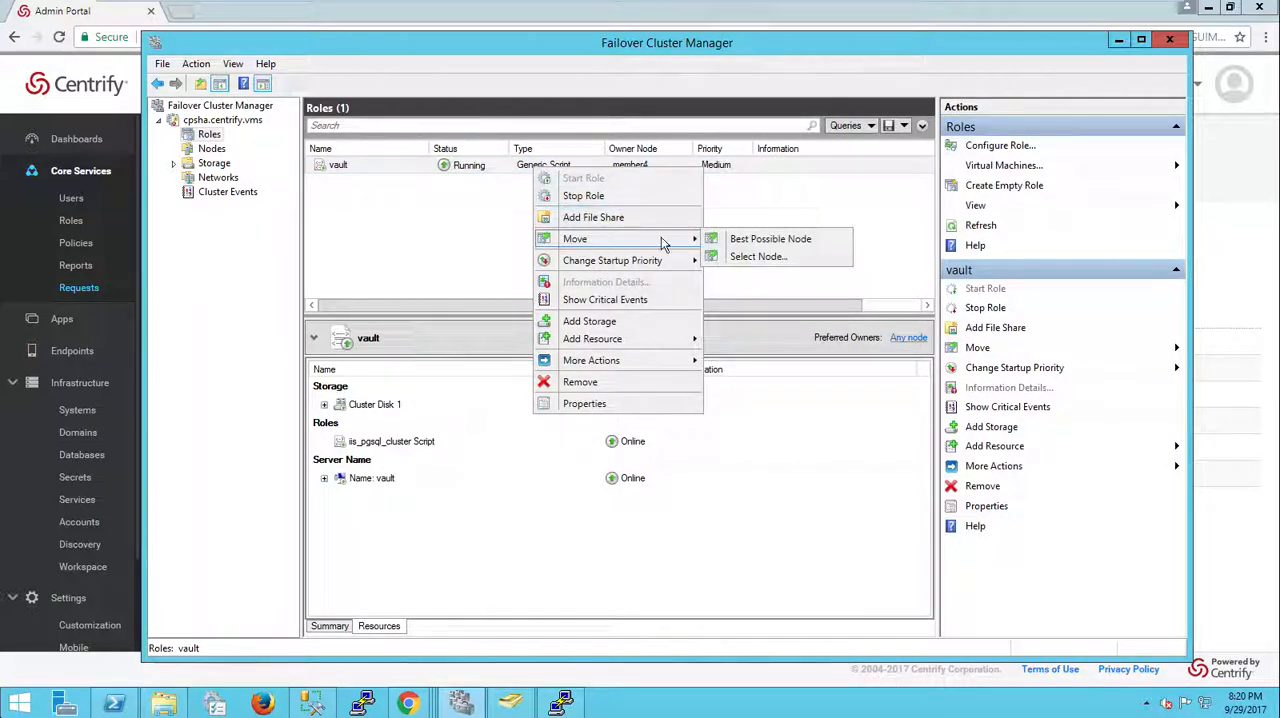
pyautogui.click(757, 257)
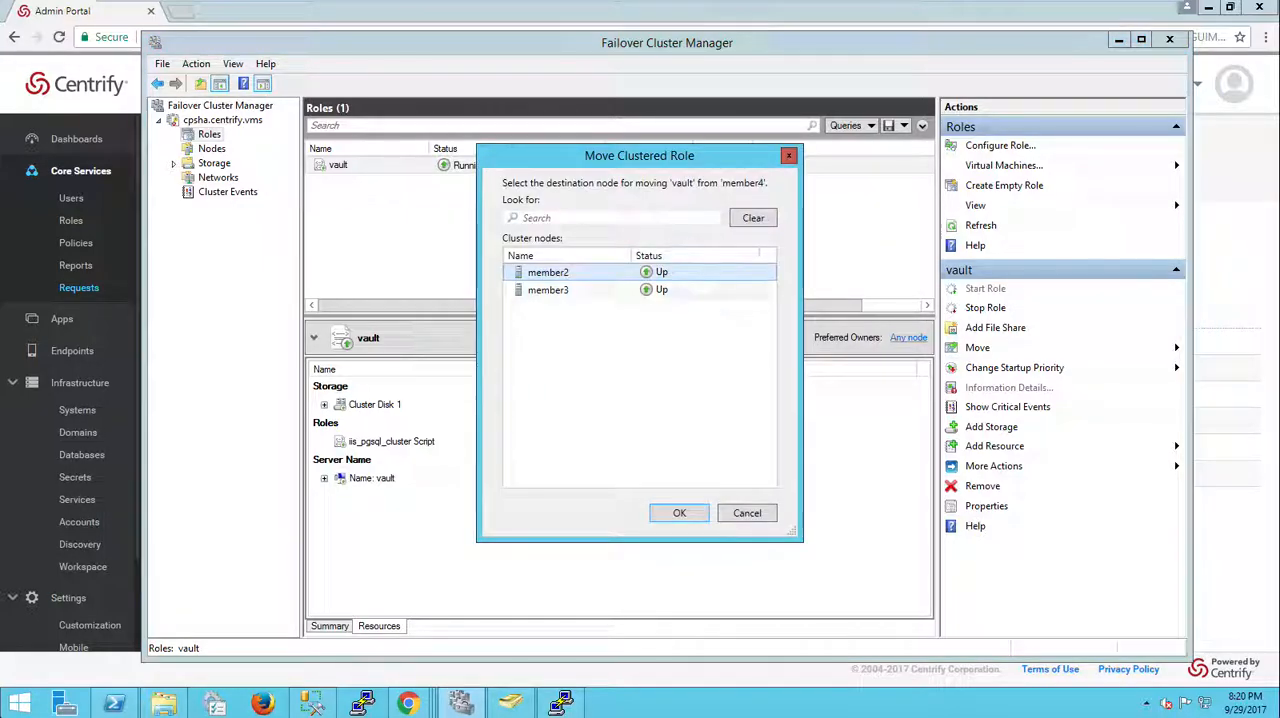
pyautogui.click(681, 513)
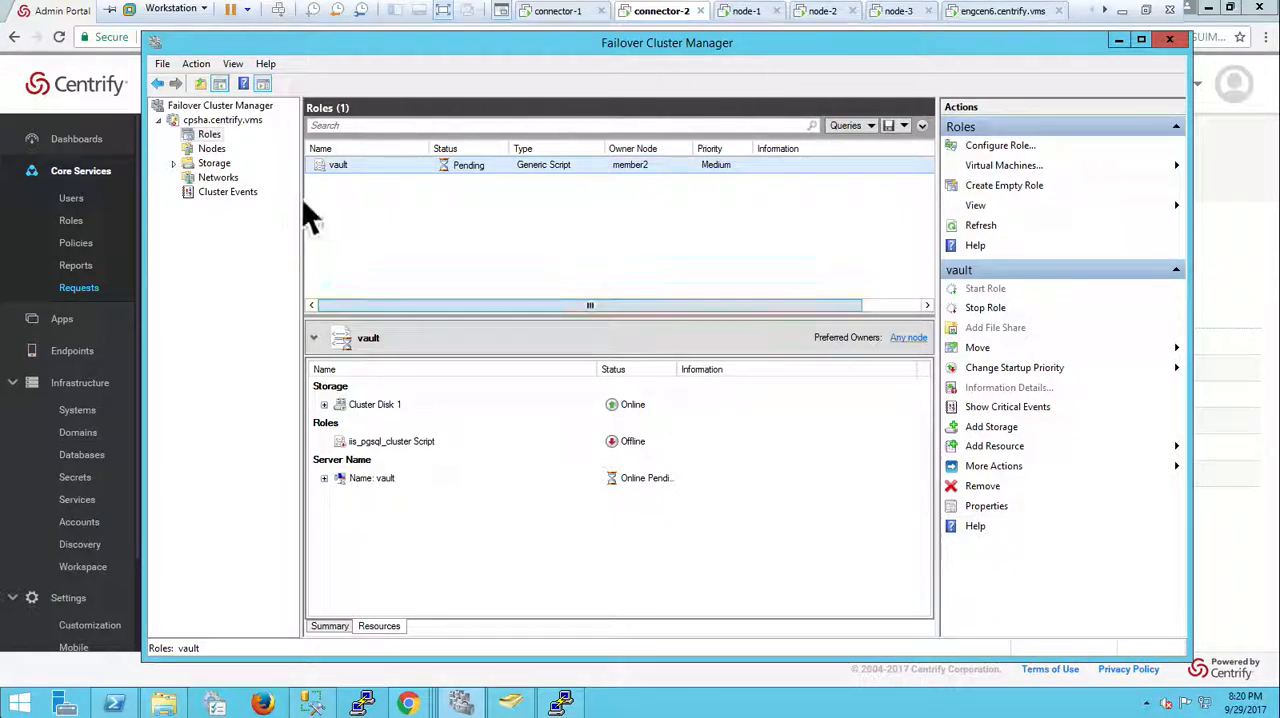
# Step: Pause the member3 cluster node, draining its roles
pyautogui.click(211, 148)
pyautogui.click(382, 183)
pyautogui.rightClick(381, 183)
pyautogui.moveTo(396, 195)
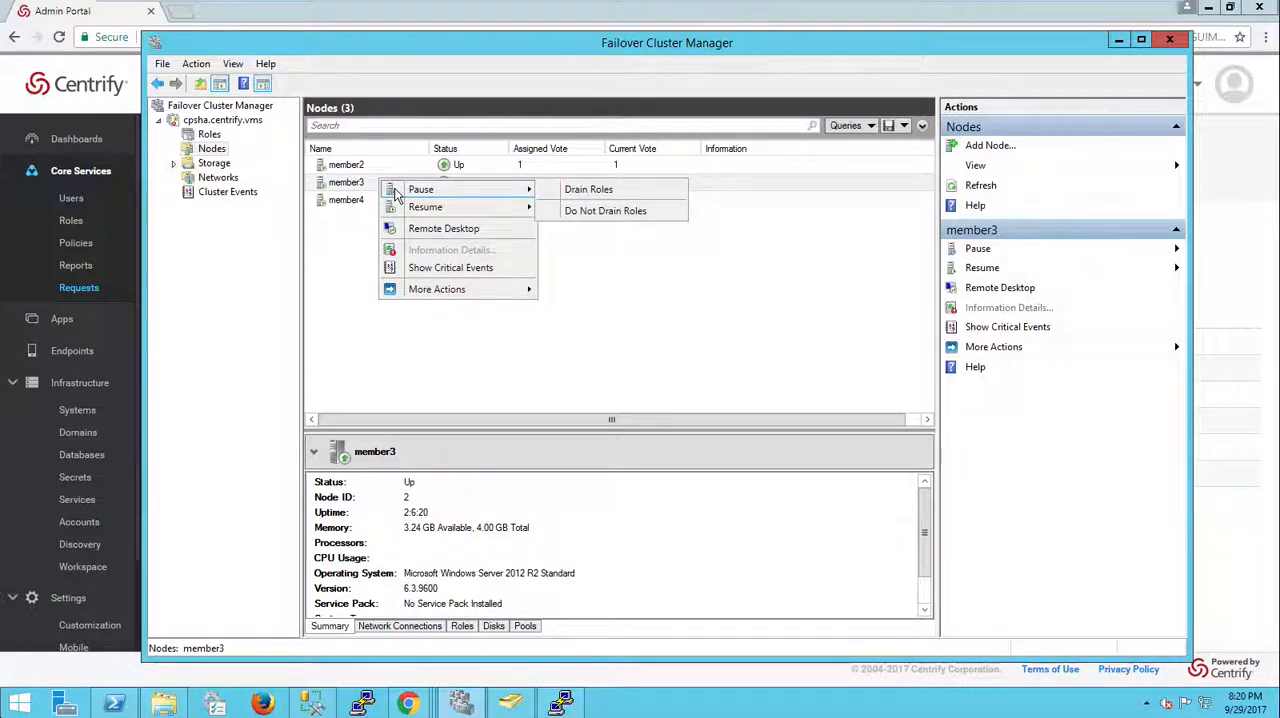
pyautogui.click(594, 191)
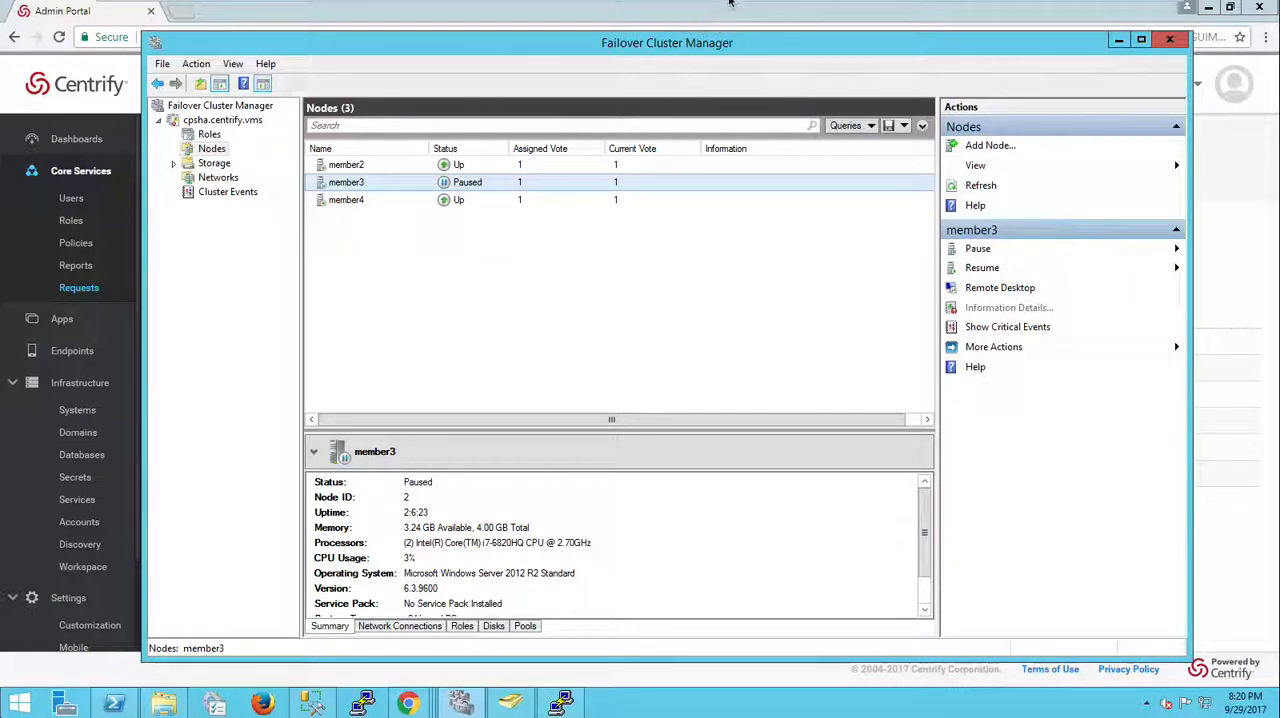
# Step: Switch to node-2 and finish the Centrify Identity Platform 17.9.143 installation wizard
pyautogui.moveTo(765, 10)
pyautogui.click(822, 11)
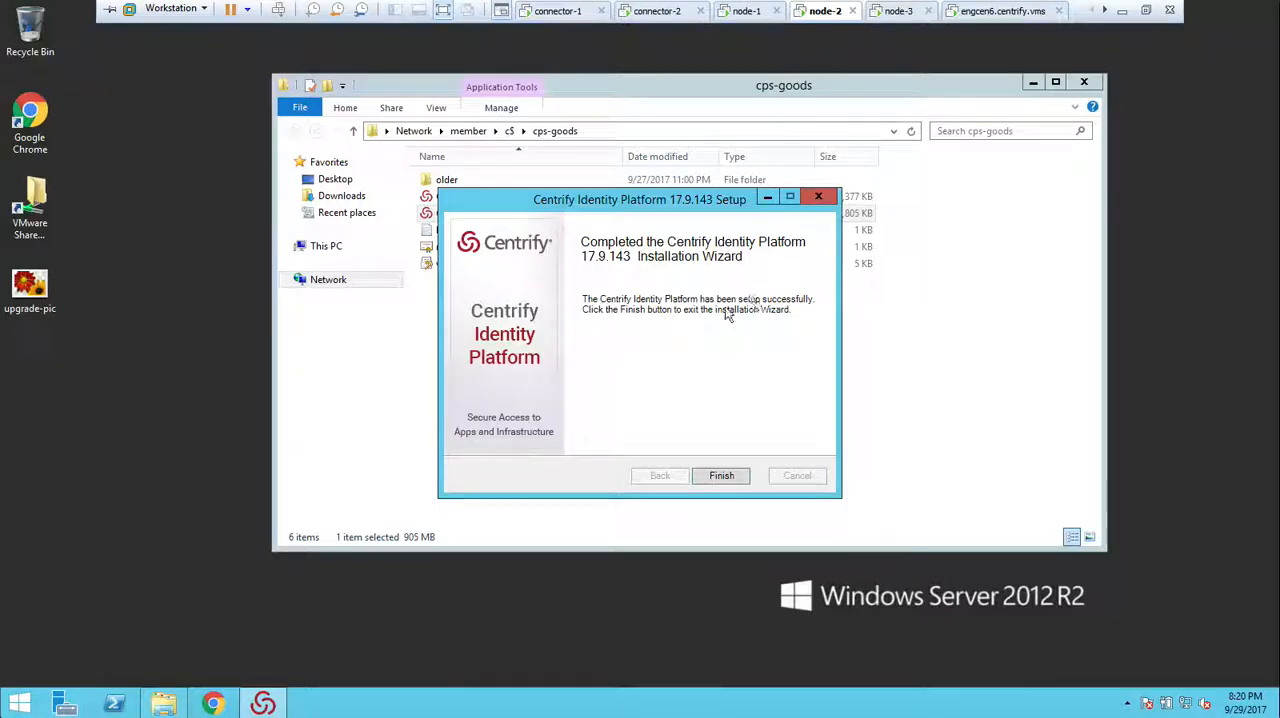
pyautogui.click(721, 476)
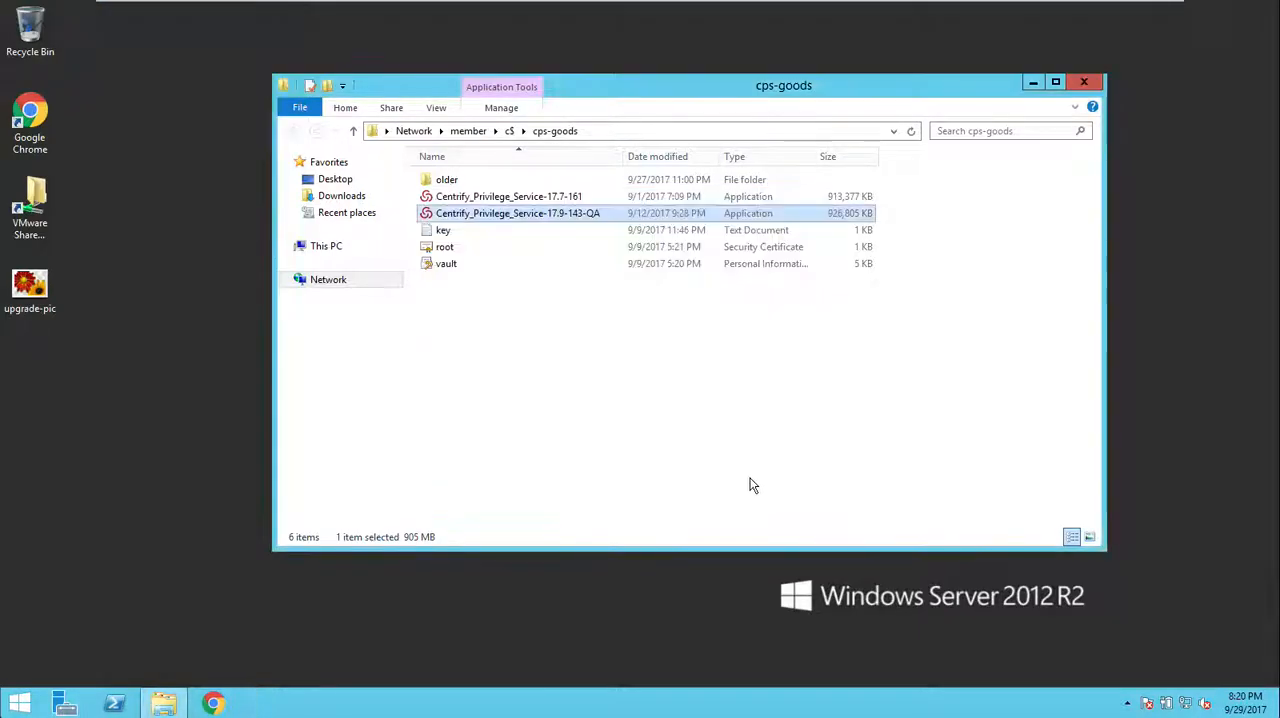
pyautogui.click(710, 377)
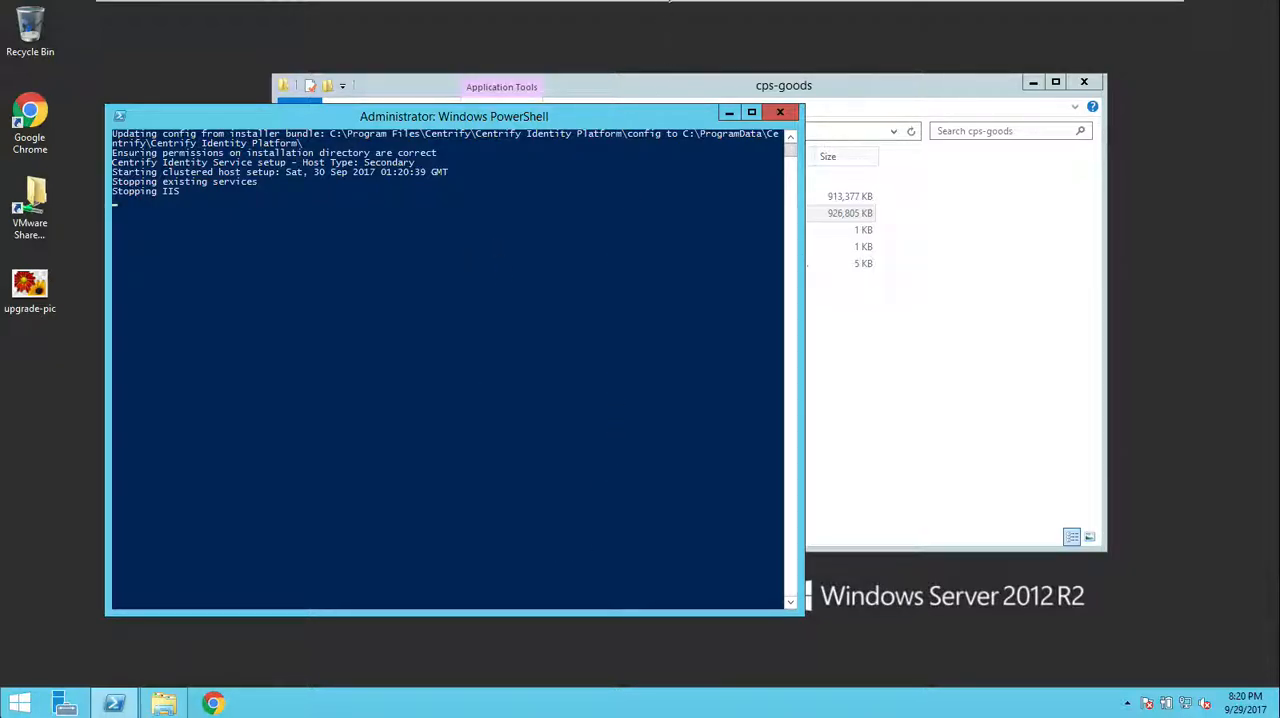
# Step: Return to the Admin Portal and open the About dialog to check the running version and host, then close it
pyautogui.moveTo(670, 6)
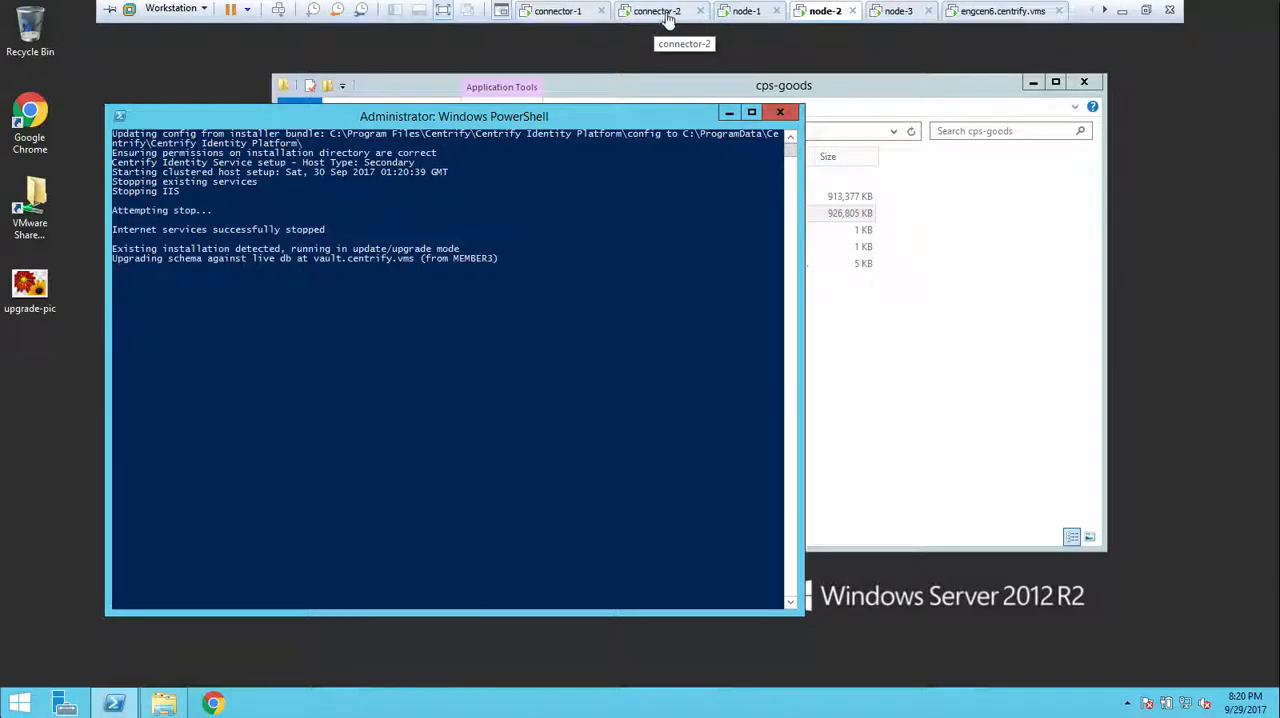
pyautogui.click(668, 12)
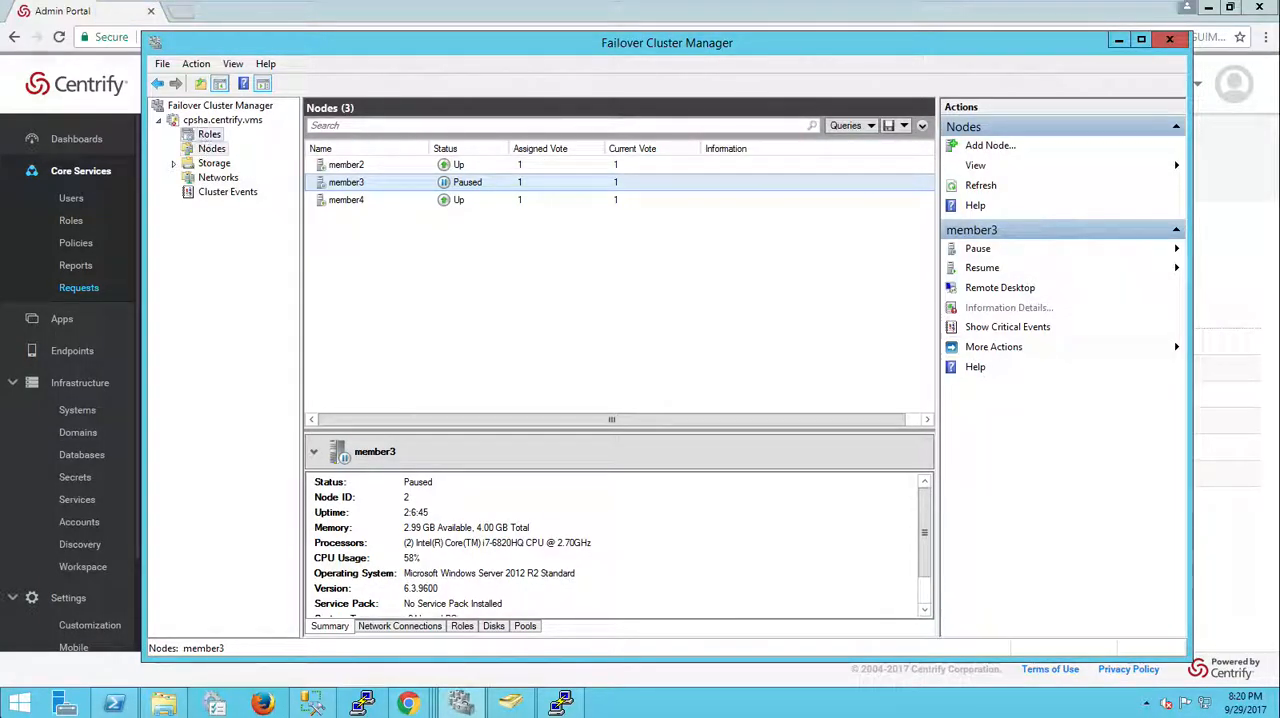
pyautogui.click(209, 134)
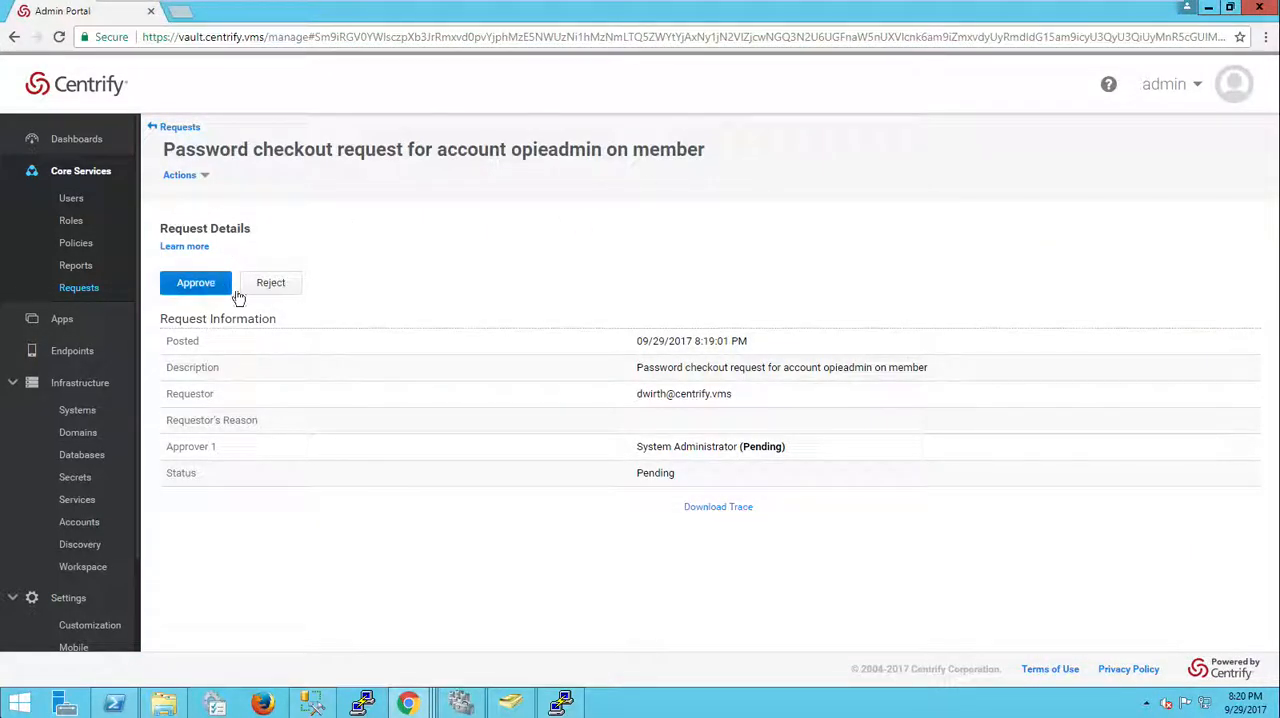
pyautogui.click(1170, 88)
pyautogui.click(1168, 213)
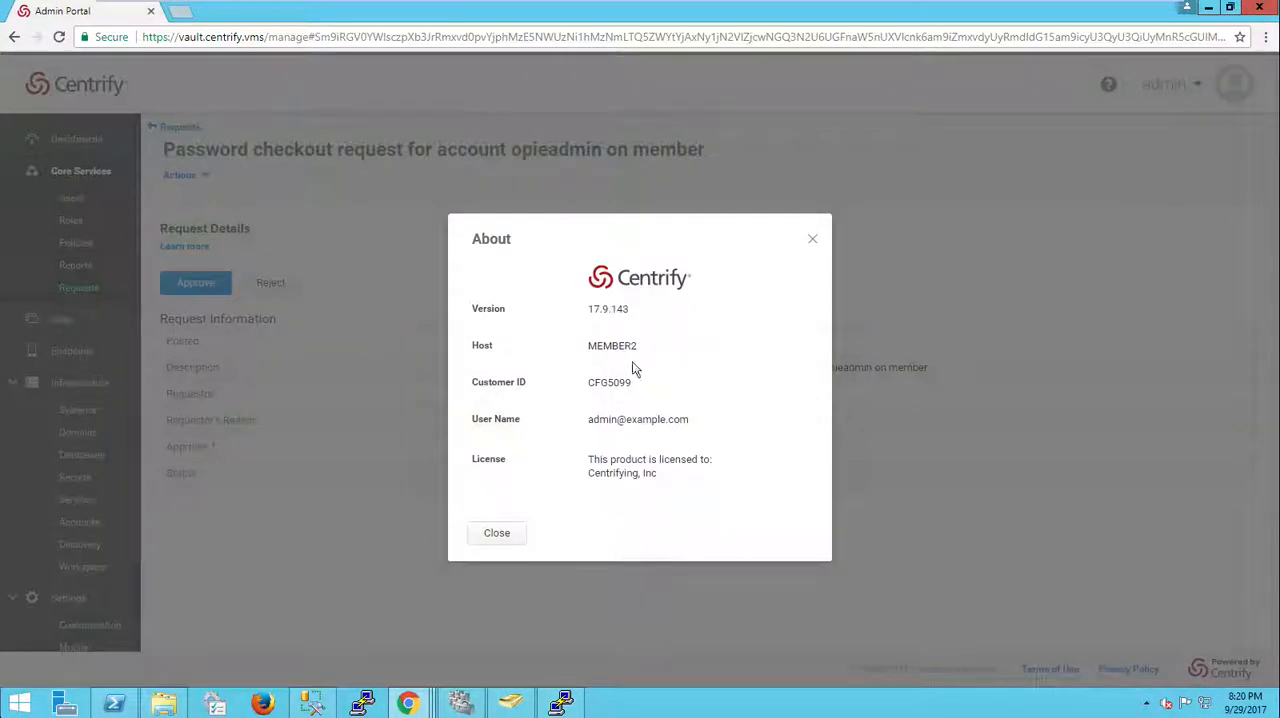
pyautogui.click(497, 535)
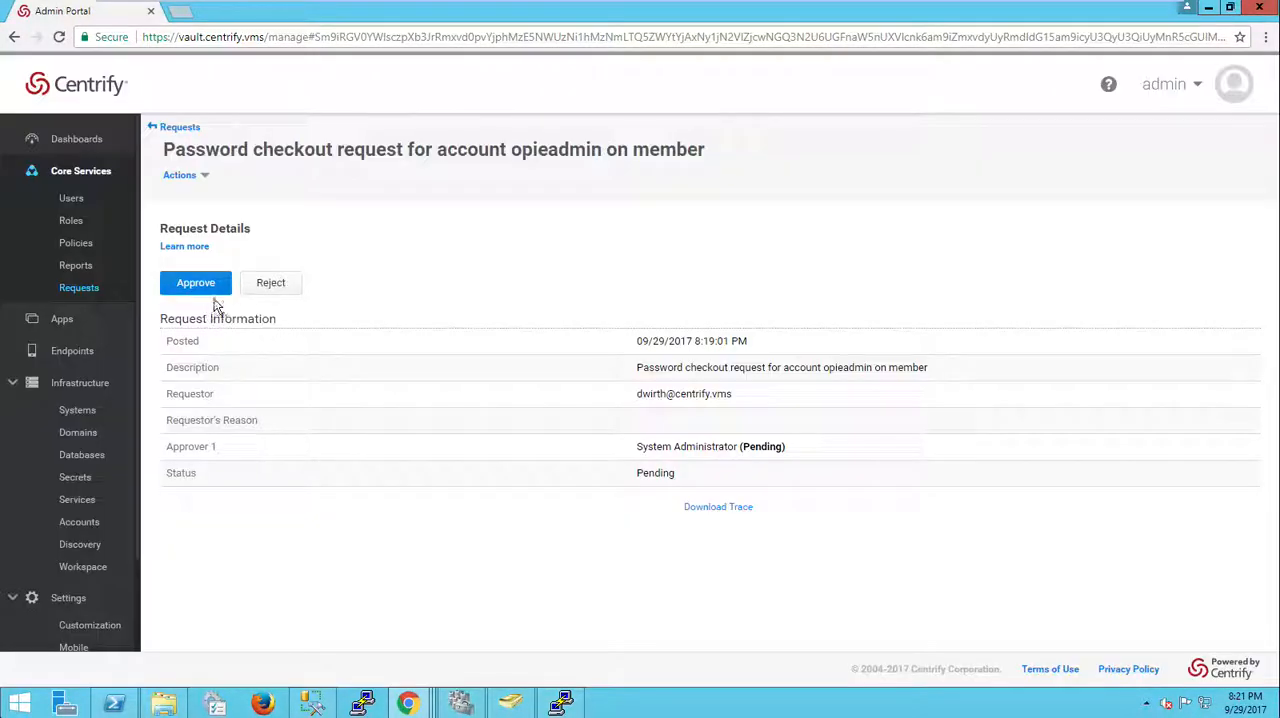
# Step: Approve the opieadmin password checkout request, granting temporary permission expiring after 60 minutes
pyautogui.click(196, 284)
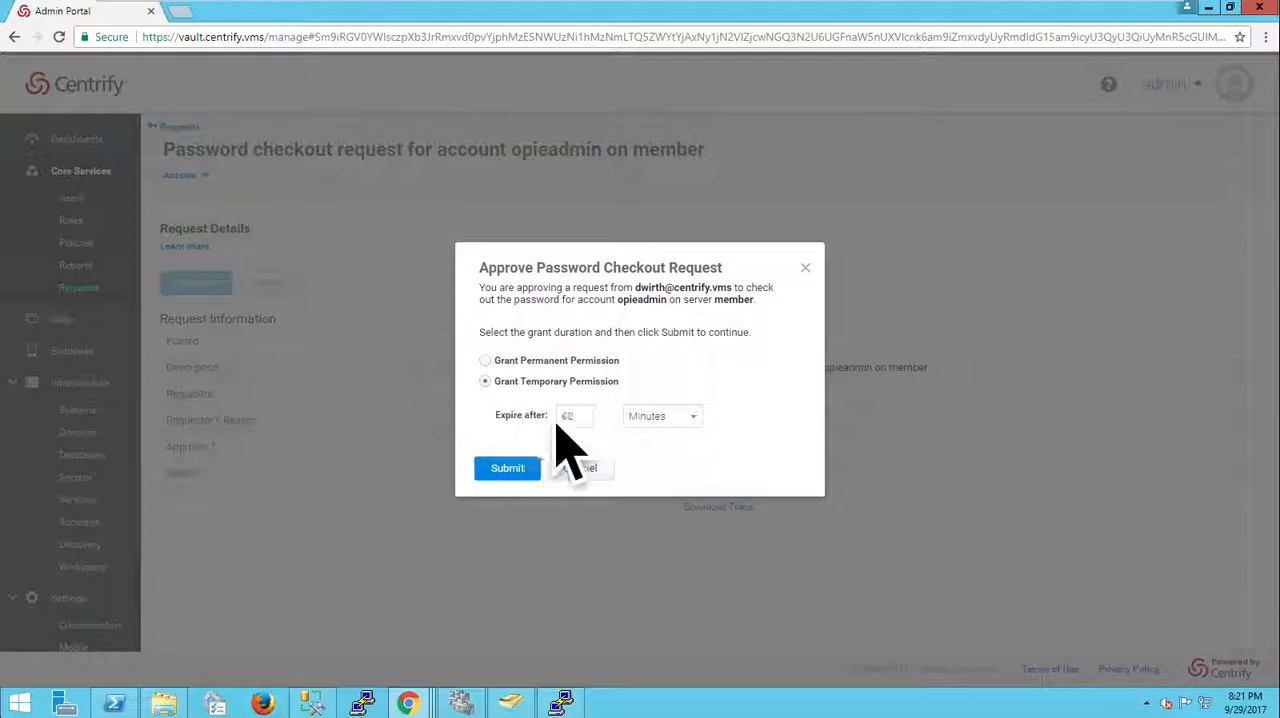
pyautogui.click(522, 361)
pyautogui.click(543, 384)
pyautogui.click(507, 469)
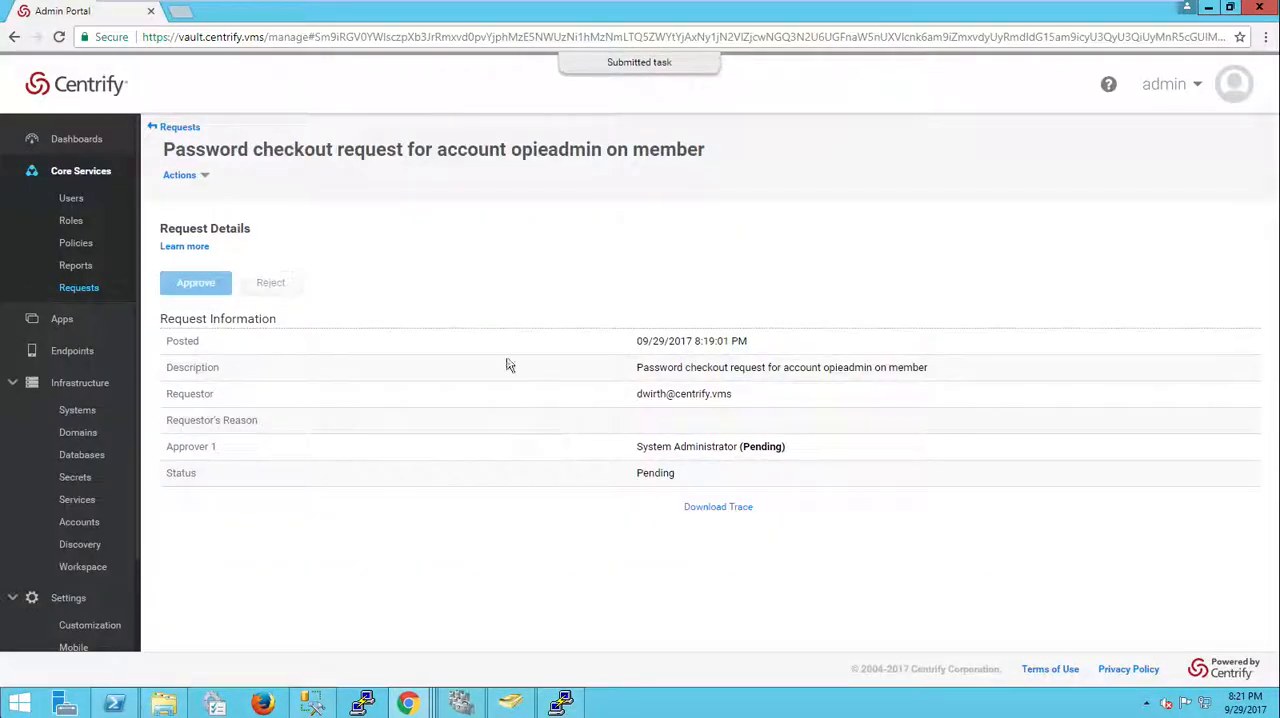
# Step: Go to the dashboard and reopen the About dialog to recheck the version and host, then close it
pyautogui.click(78, 142)
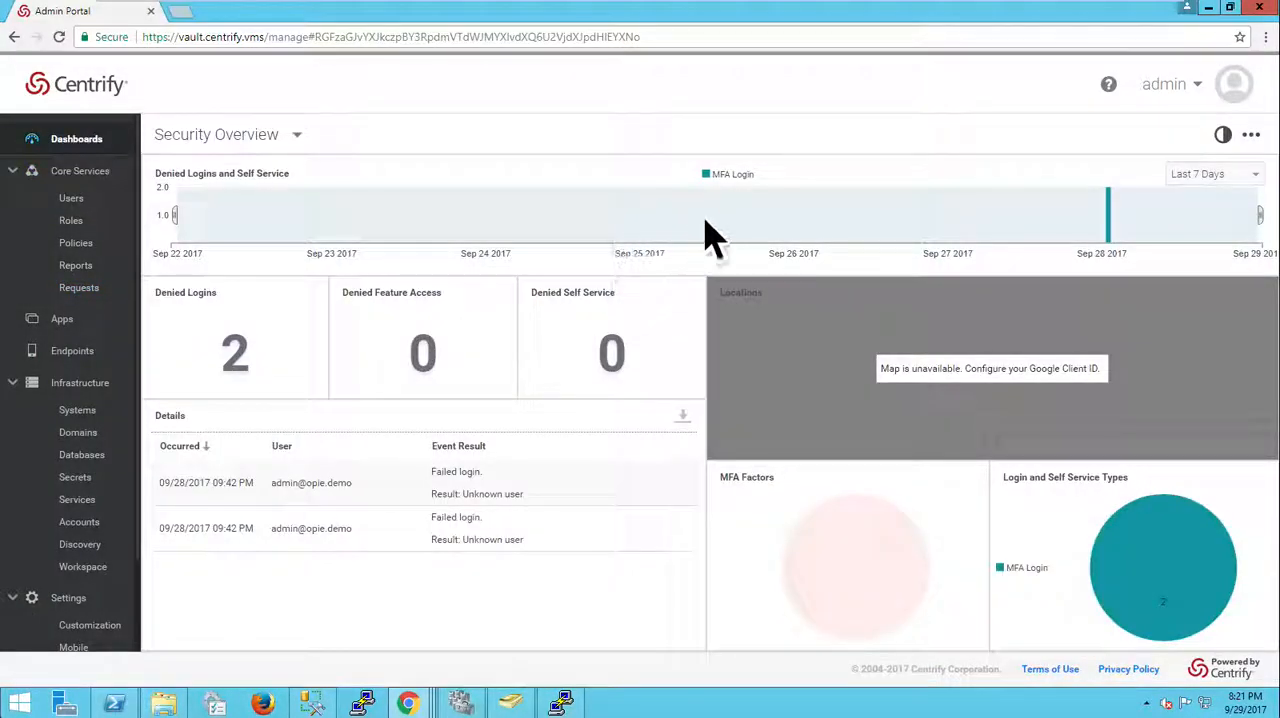
pyautogui.click(1168, 86)
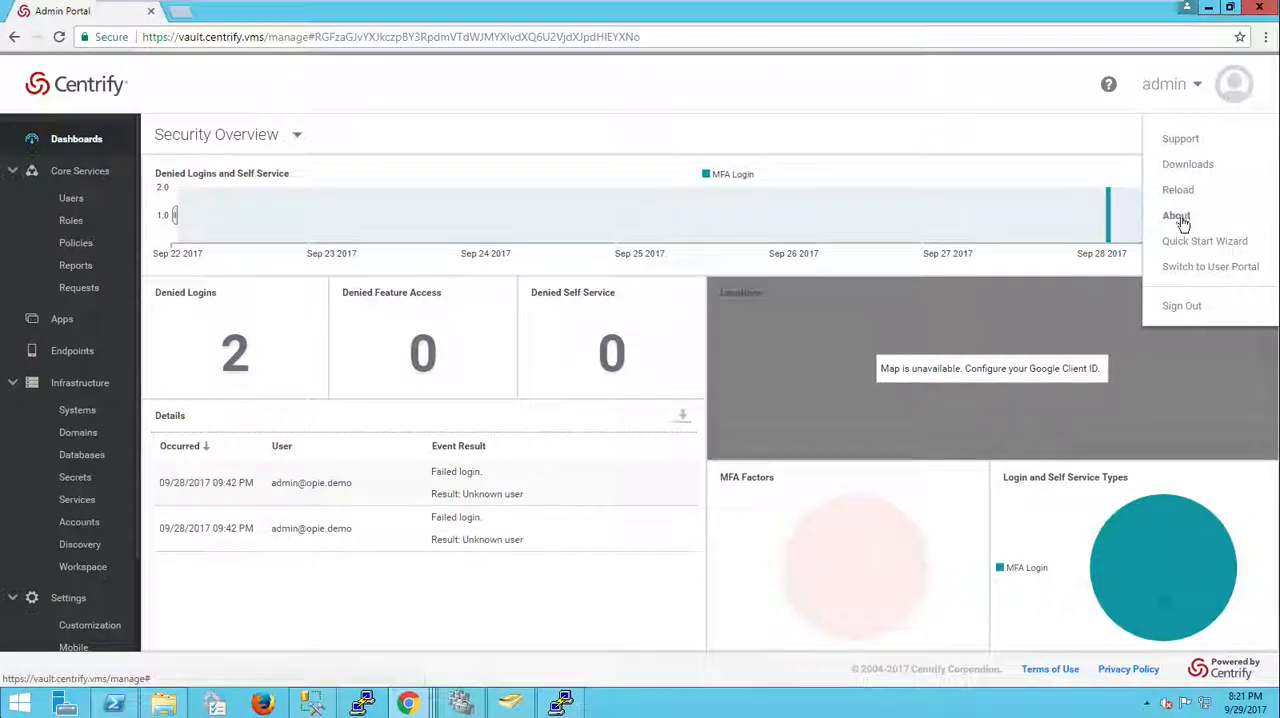
pyautogui.click(1172, 213)
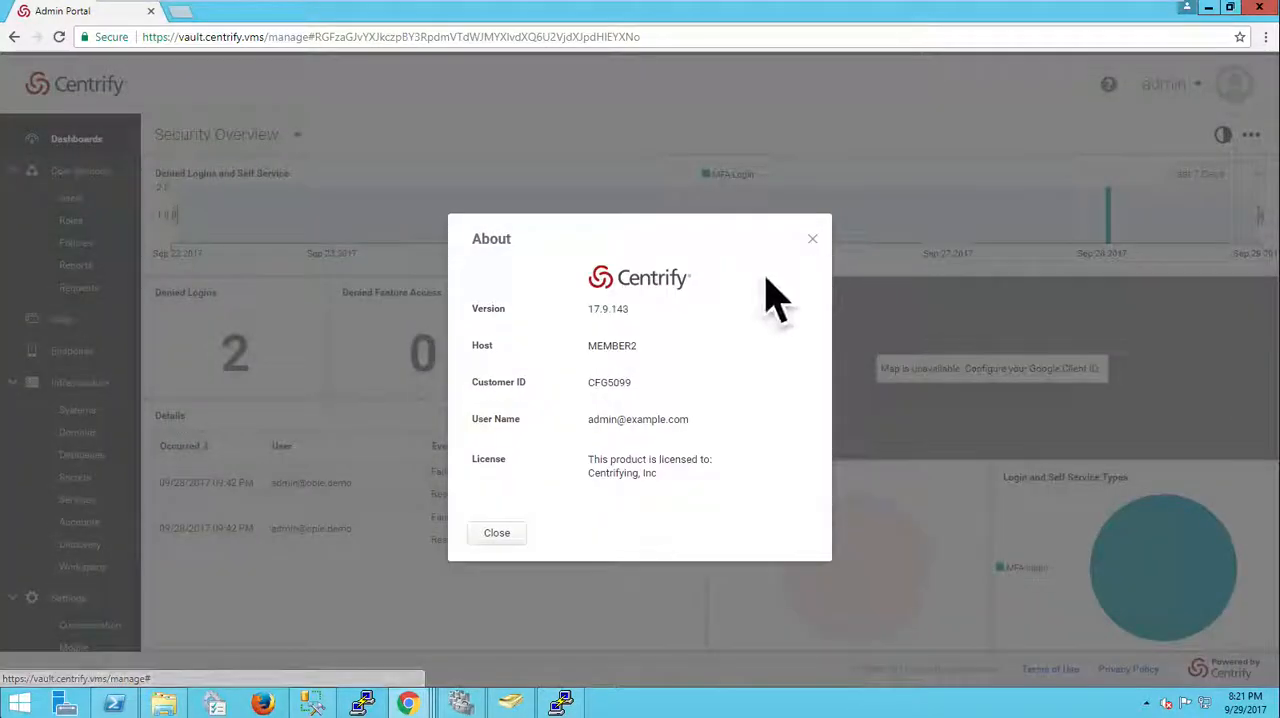
pyautogui.click(510, 533)
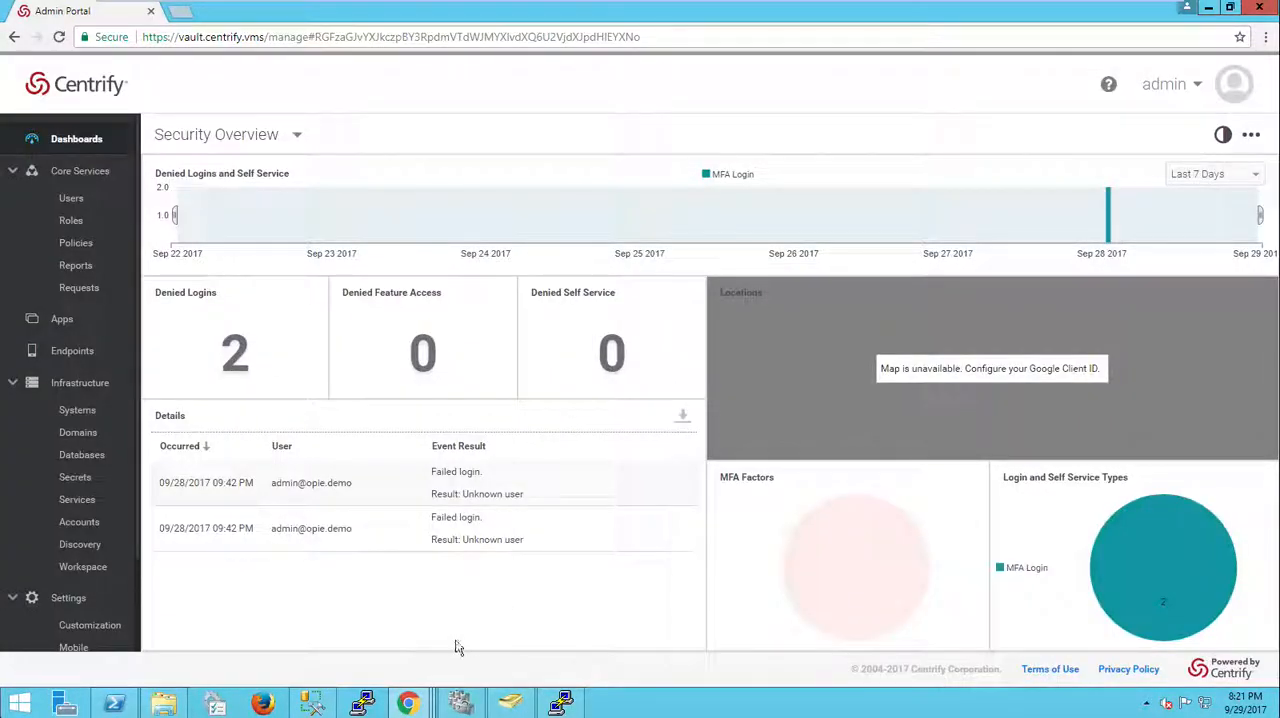
# Step: Switch to the requesting user's portal window and reload the member system's accounts page
pyautogui.moveTo(408, 706)
pyautogui.click(263, 634)
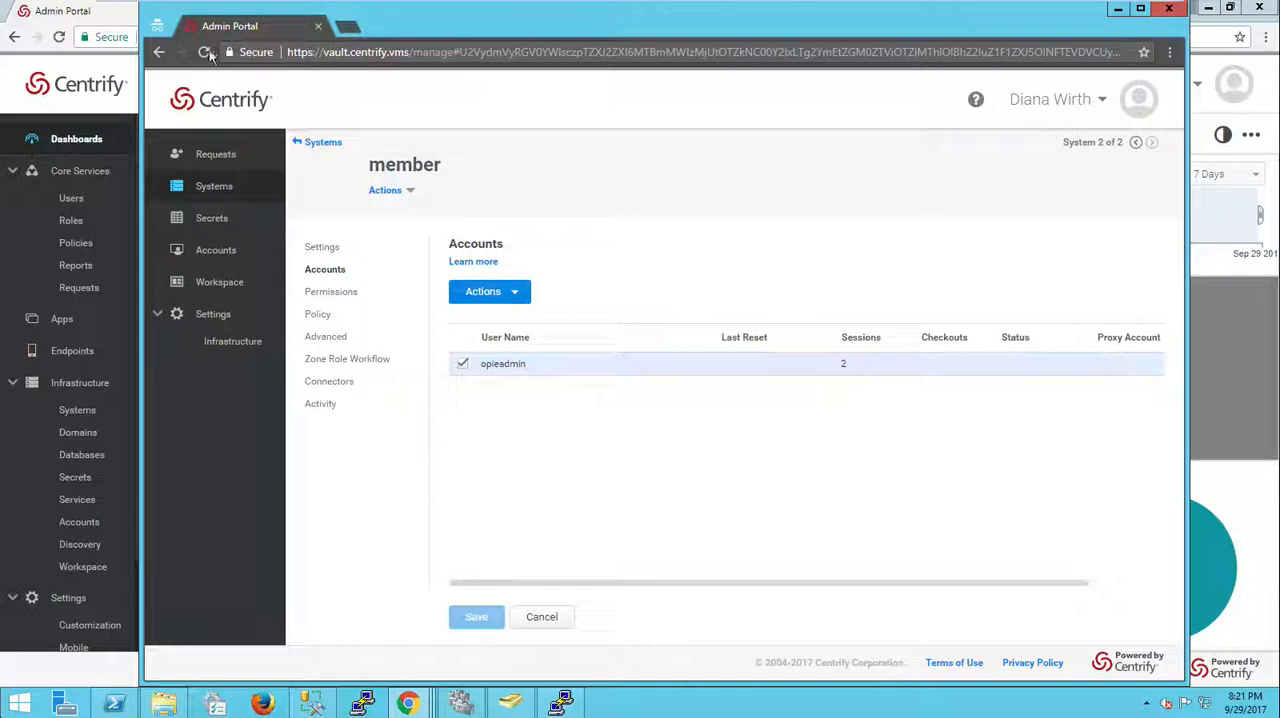
pyautogui.click(203, 51)
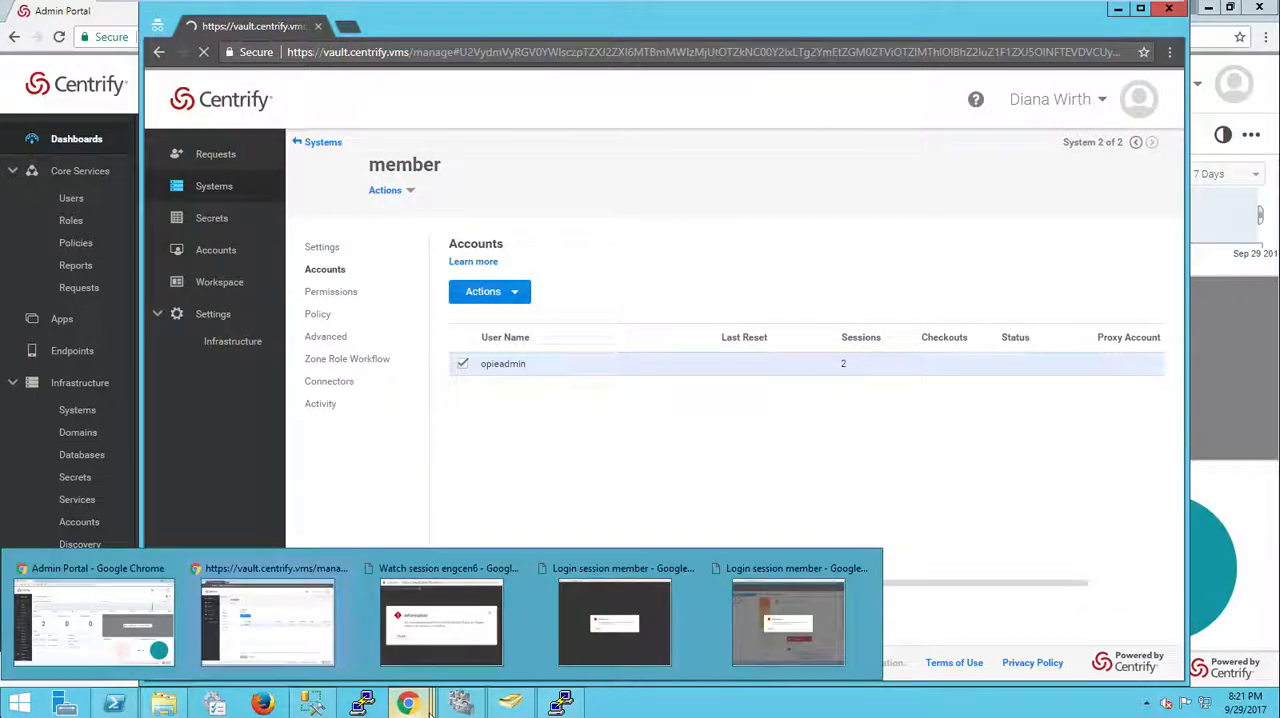
pyautogui.moveTo(412, 704)
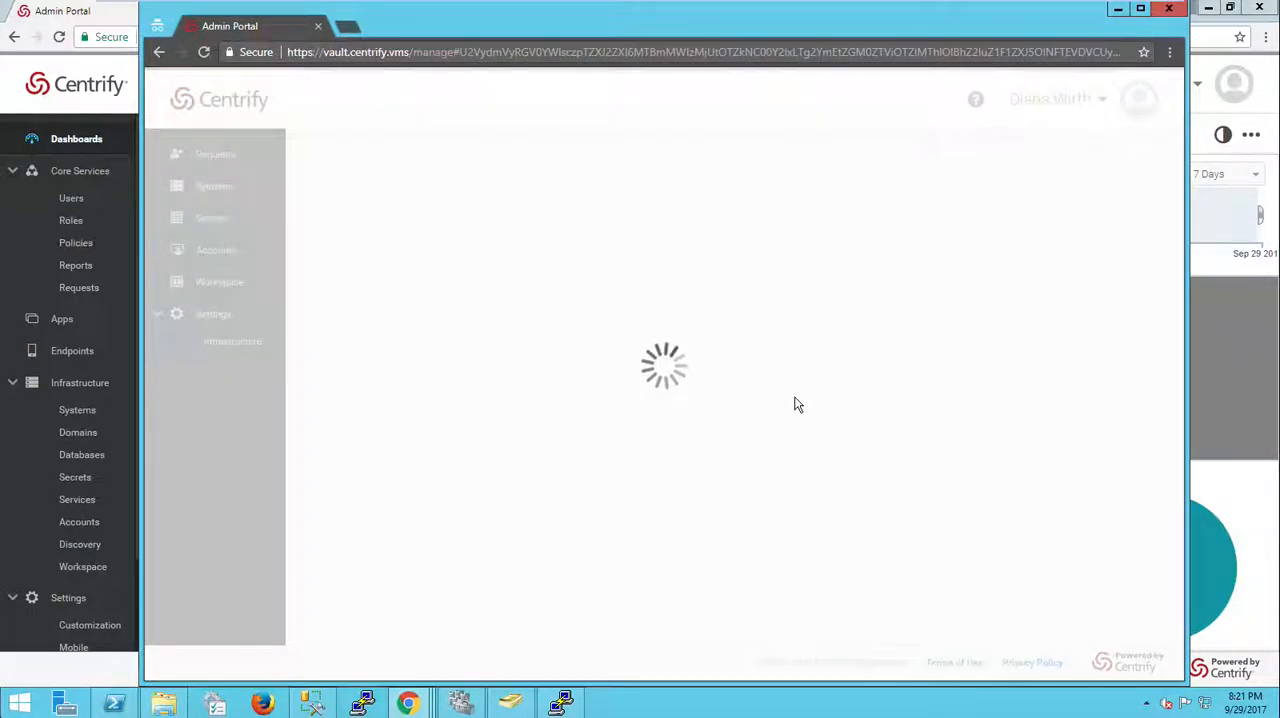
# Step: Launch a login session for the opieadmin account on member, then close the session window
pyautogui.rightClick(563, 367)
pyautogui.click(603, 384)
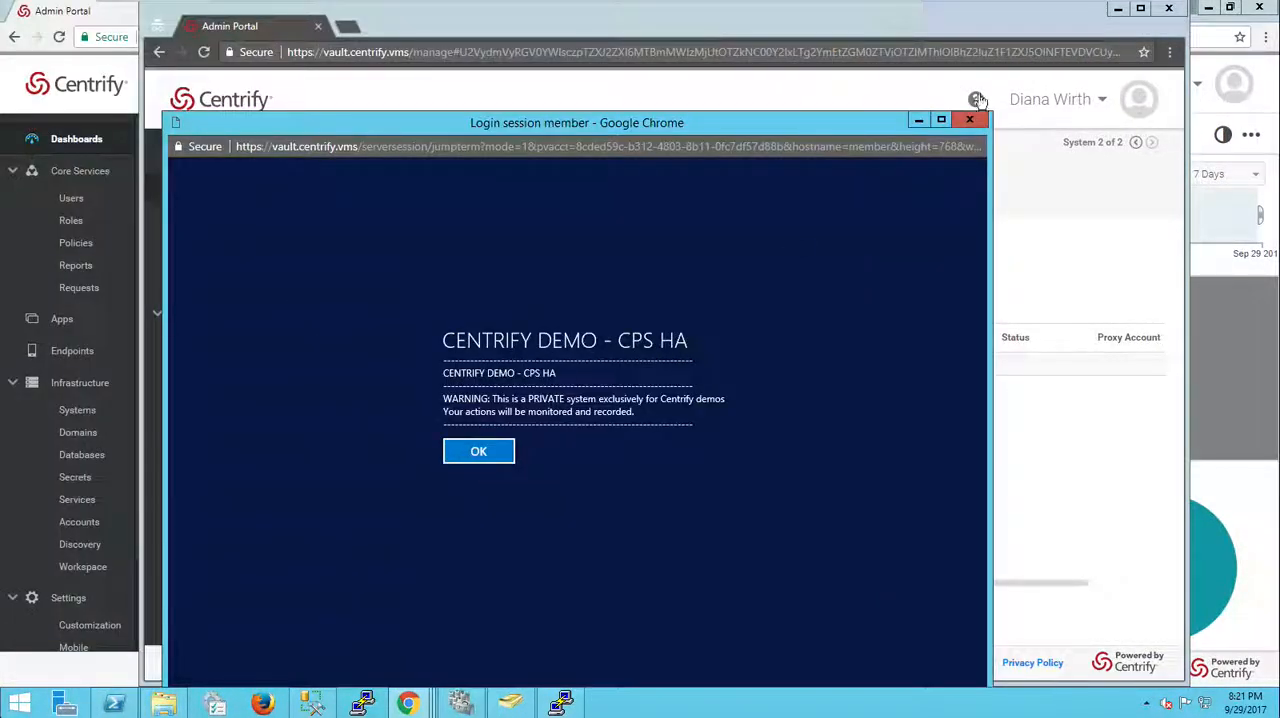
pyautogui.click(975, 120)
# Step: Check out the opieadmin account's password and close the checkout dialog
pyautogui.rightClick(548, 364)
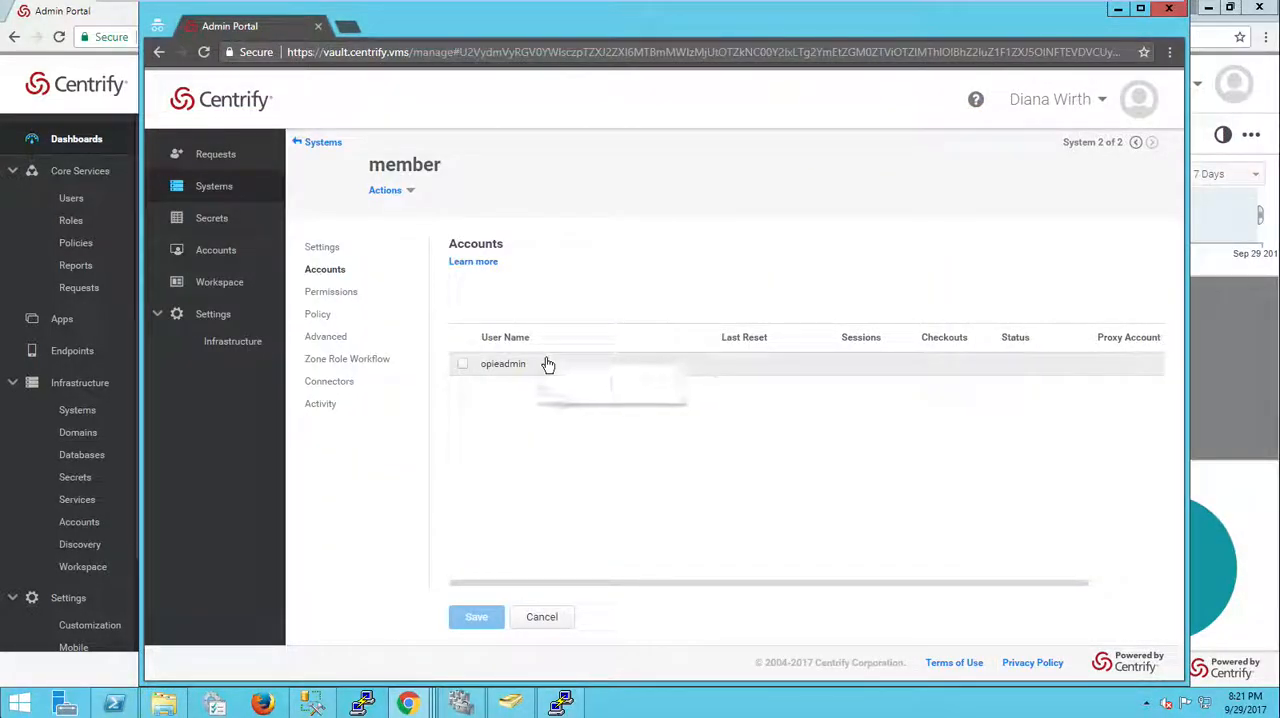
pyautogui.click(590, 397)
pyautogui.click(597, 389)
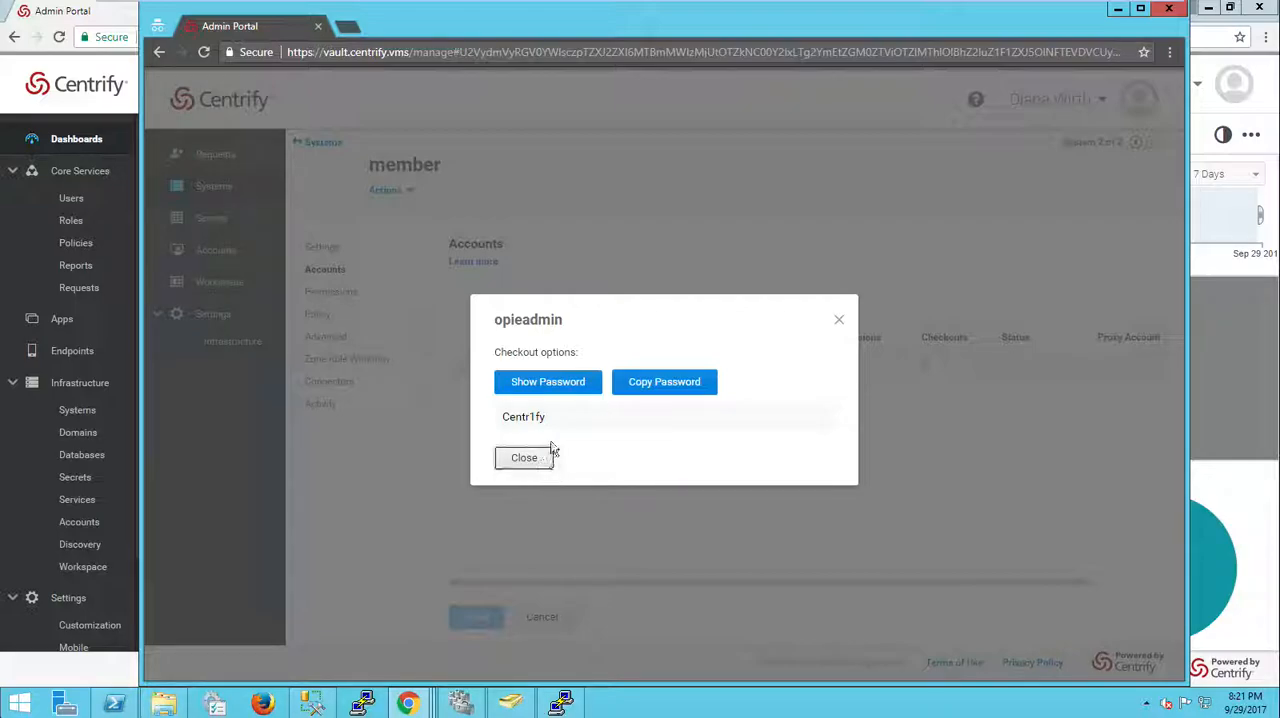
pyautogui.click(524, 457)
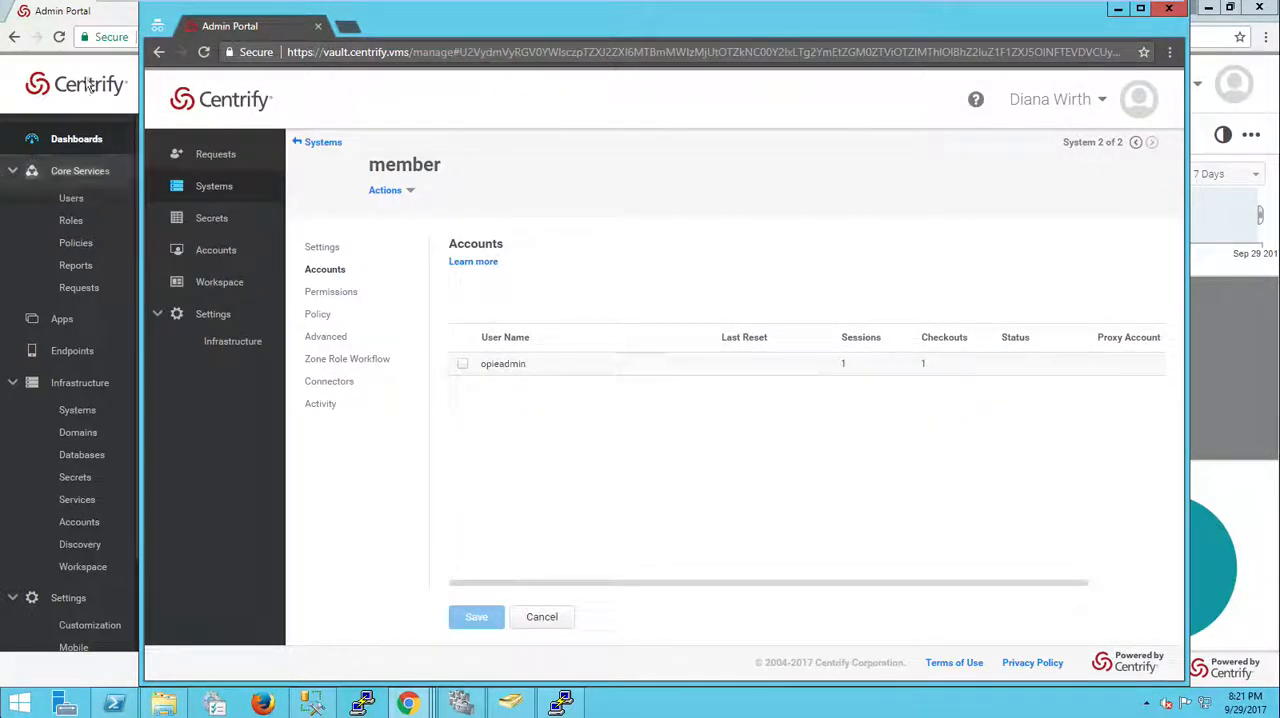
# Step: In the admin portal, open the opieadmin account on the member system and review its password checkout policy
pyautogui.click(57, 57)
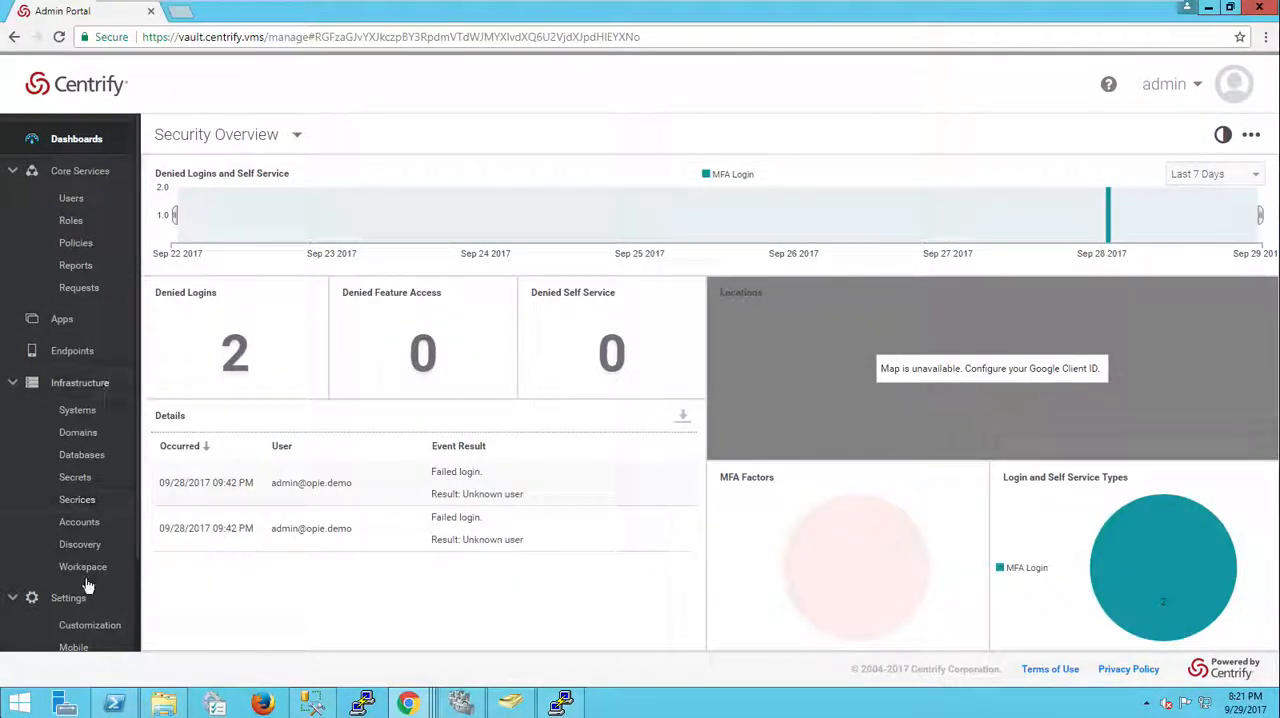
pyautogui.click(81, 420)
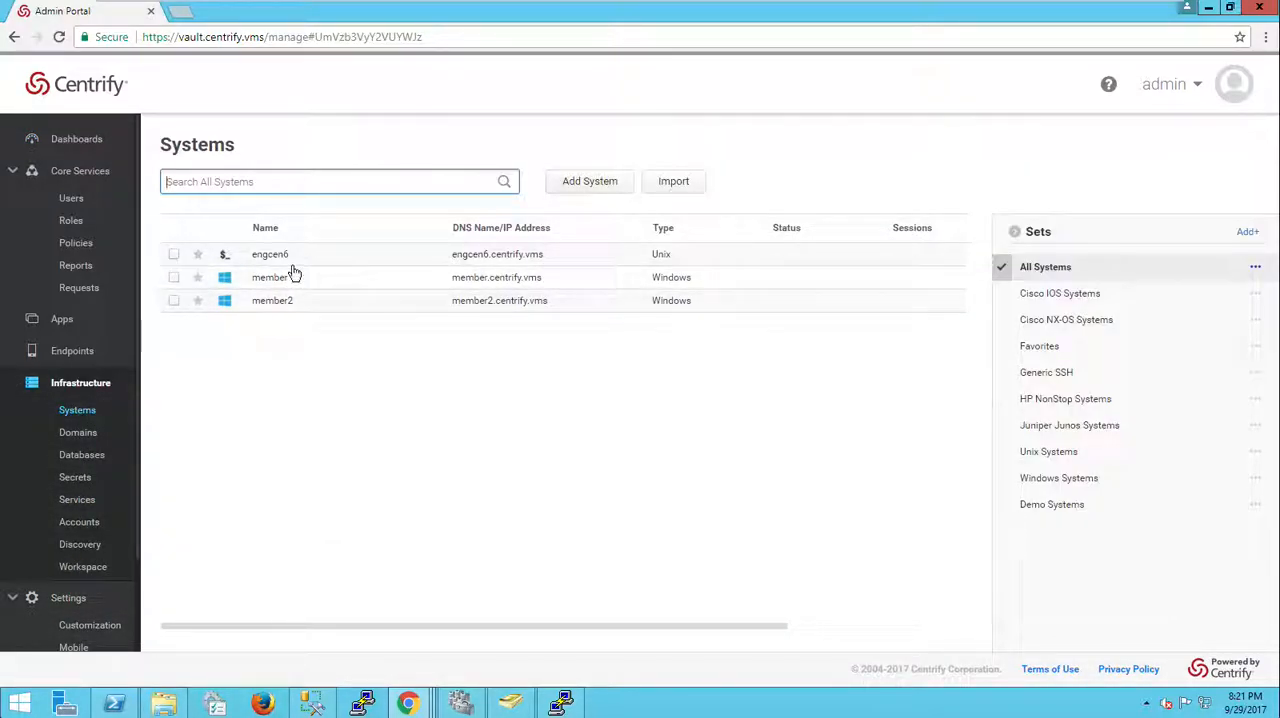
pyautogui.click(230, 277)
pyautogui.click(192, 257)
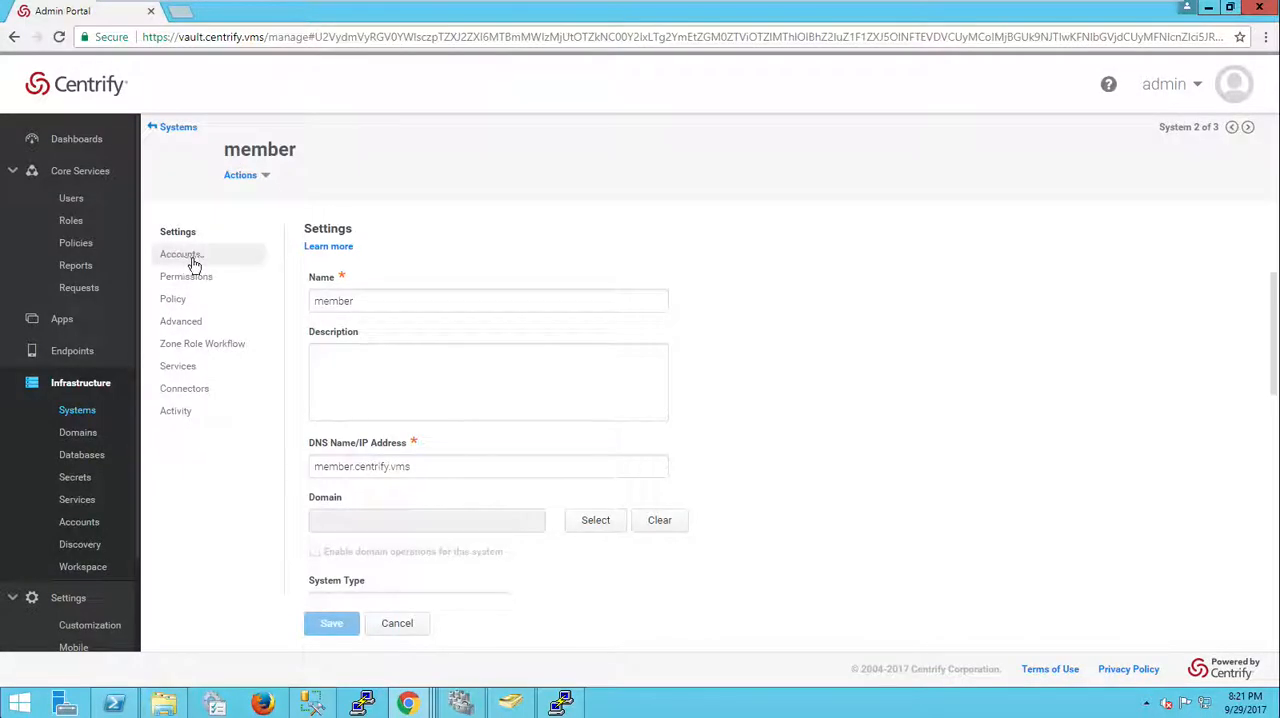
pyautogui.click(318, 352)
pyautogui.click(366, 284)
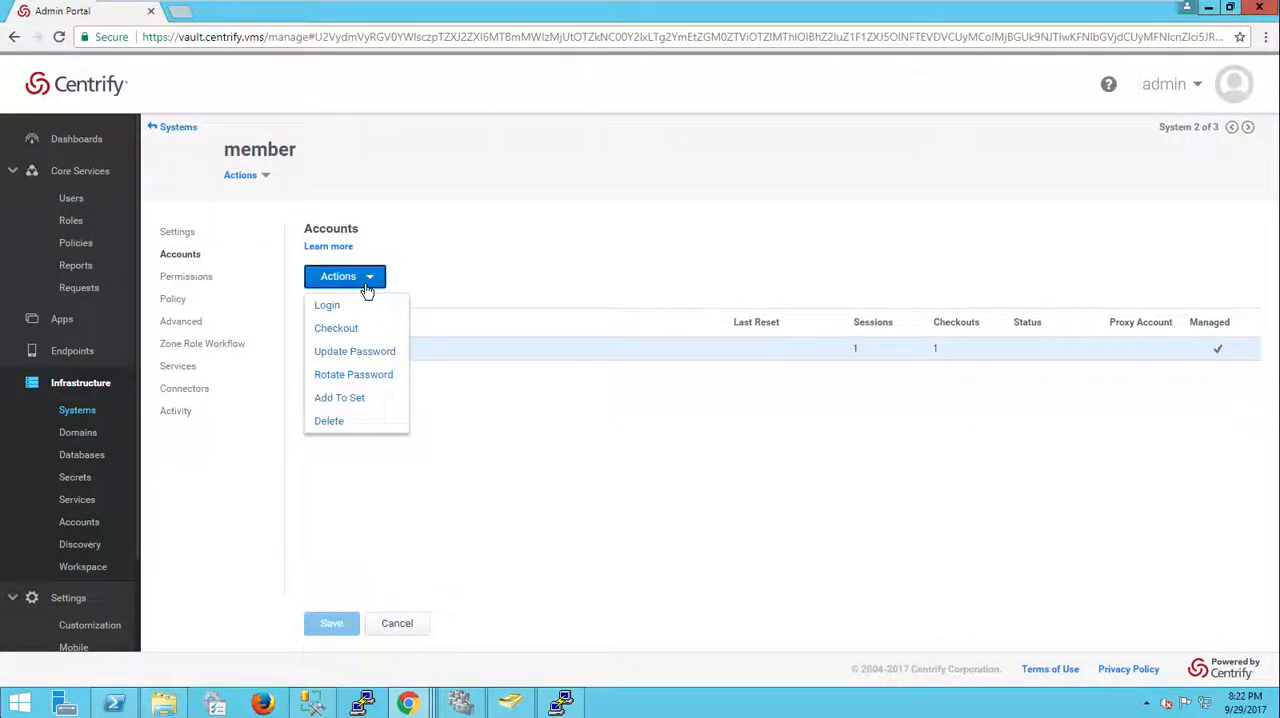
pyautogui.click(549, 301)
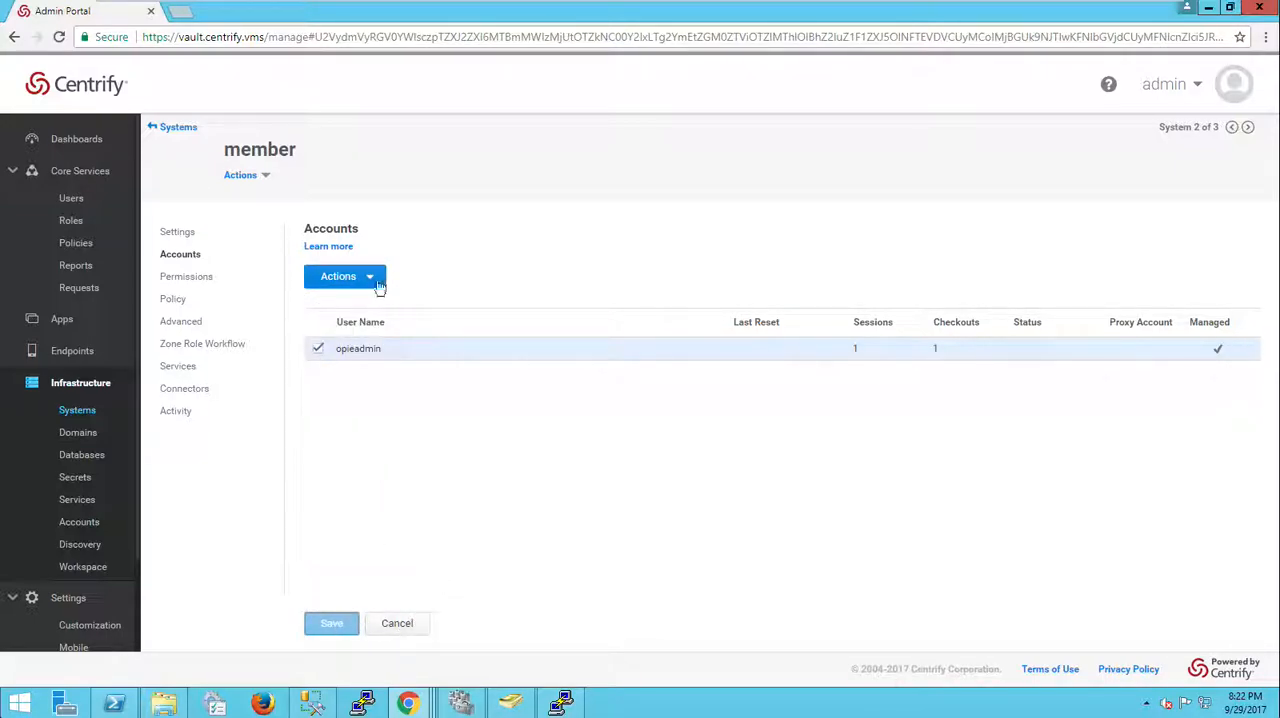
pyautogui.doubleClick(449, 360)
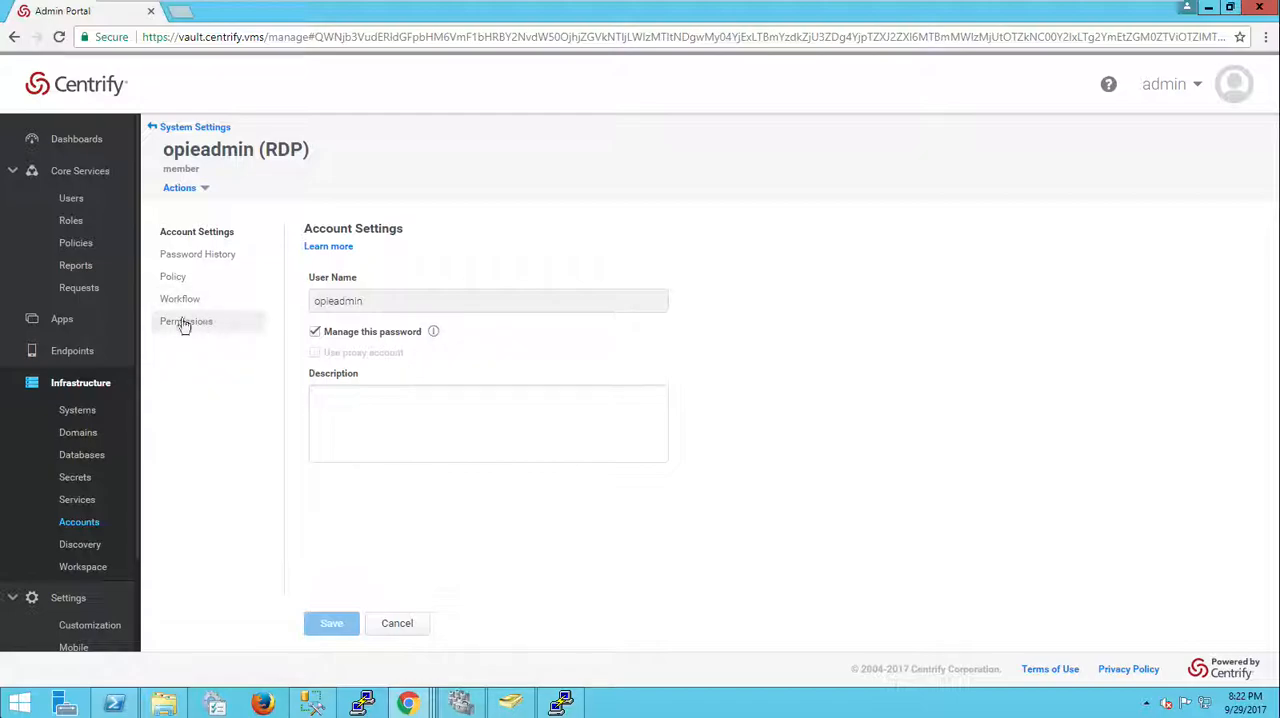
pyautogui.click(176, 278)
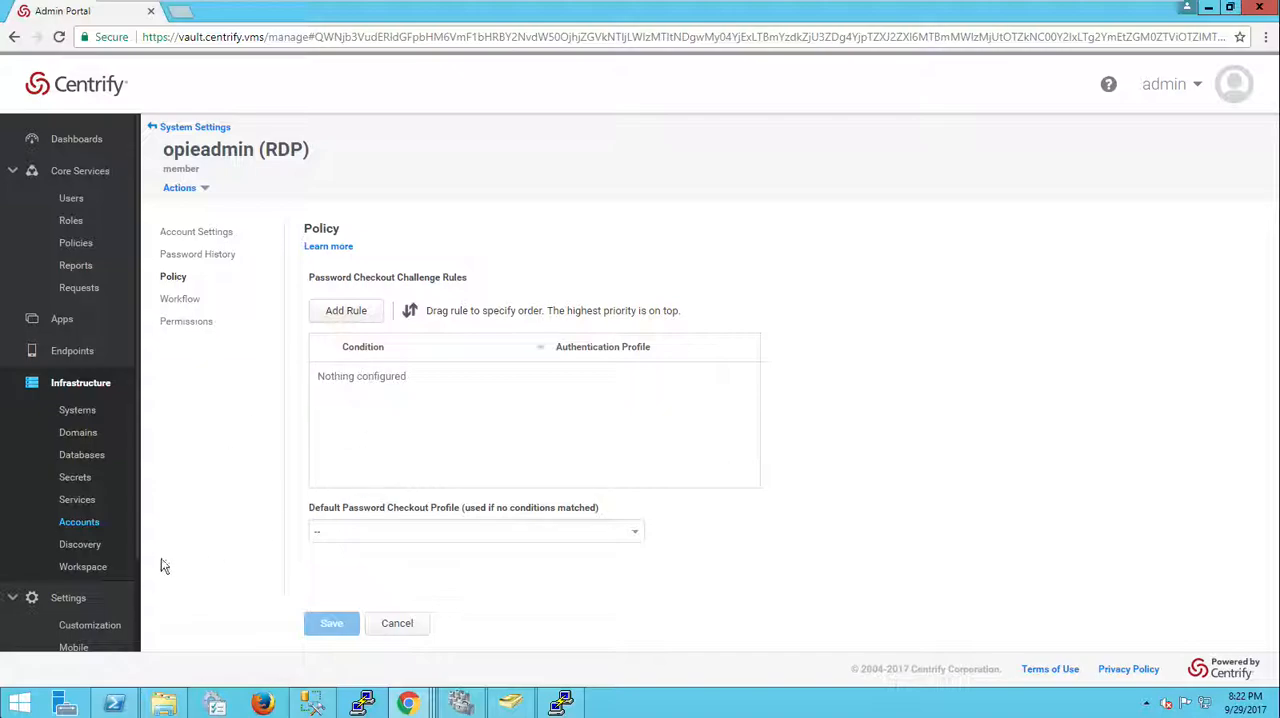
pyautogui.scroll(-1, 95, 625)
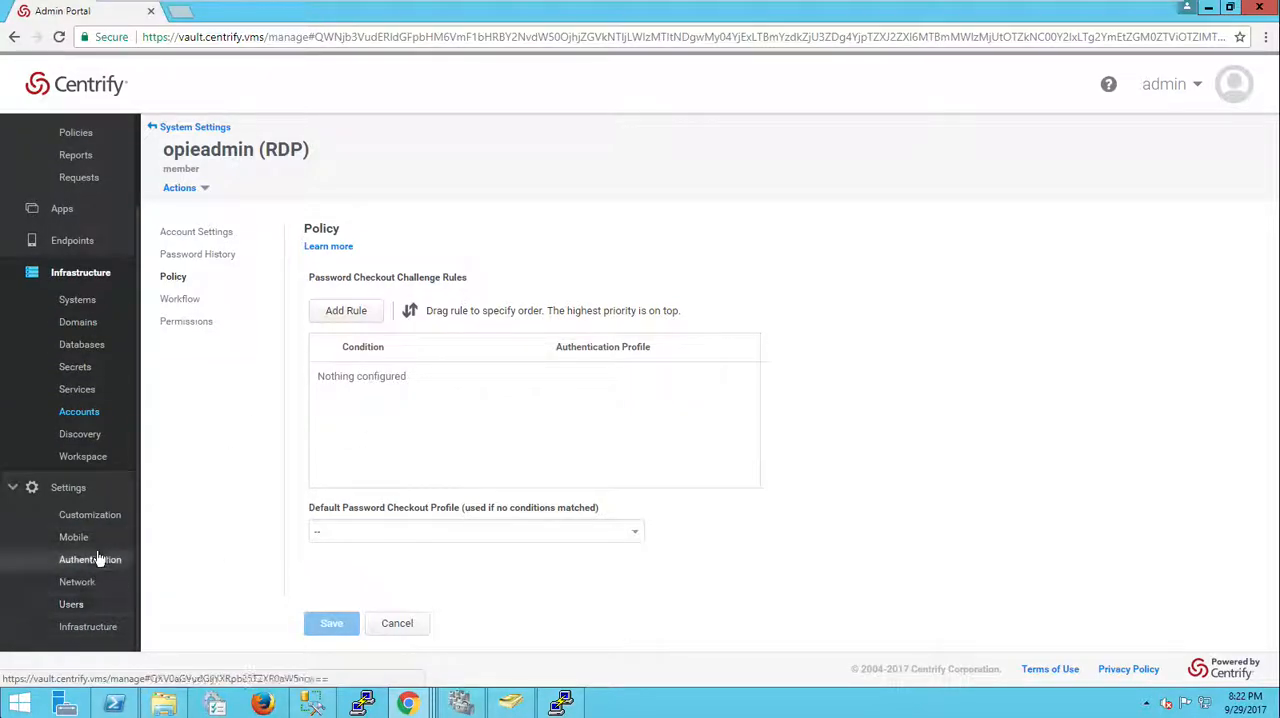
# Step: Enable periodic password rotation every 90 days in the infrastructure security settings and save
pyautogui.click(104, 627)
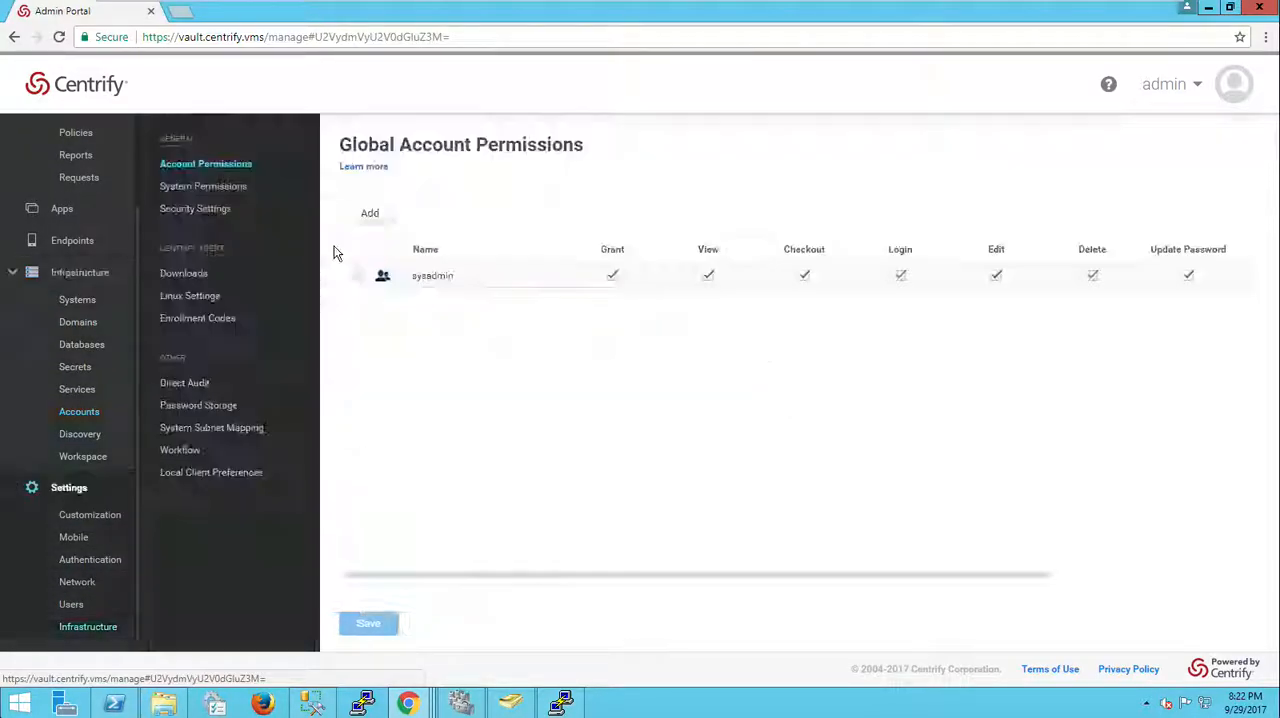
pyautogui.click(203, 209)
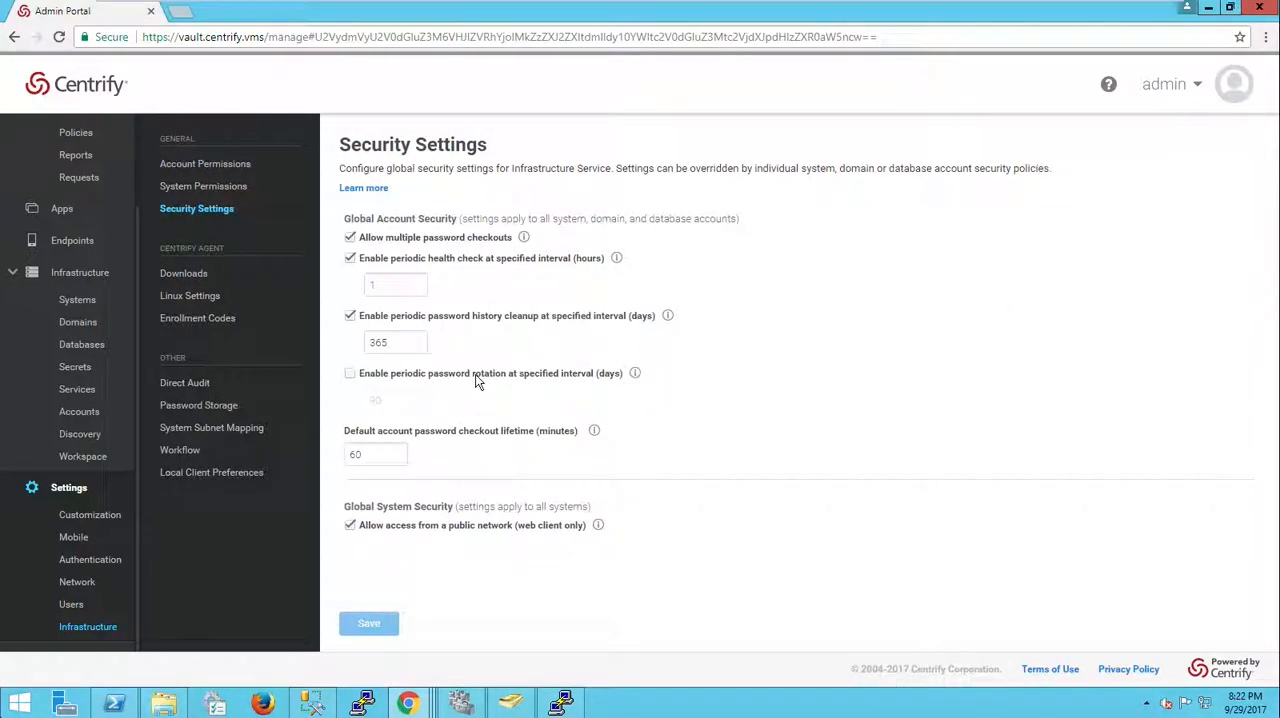
pyautogui.click(378, 380)
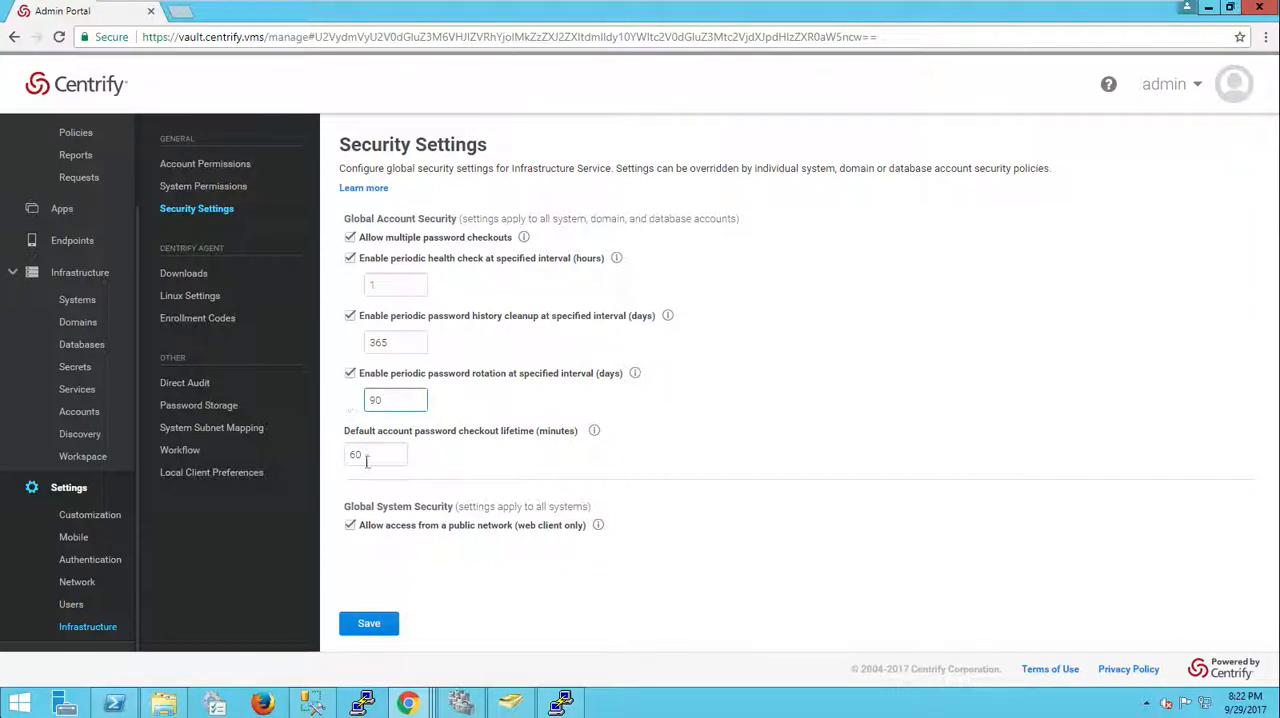
pyautogui.click(366, 625)
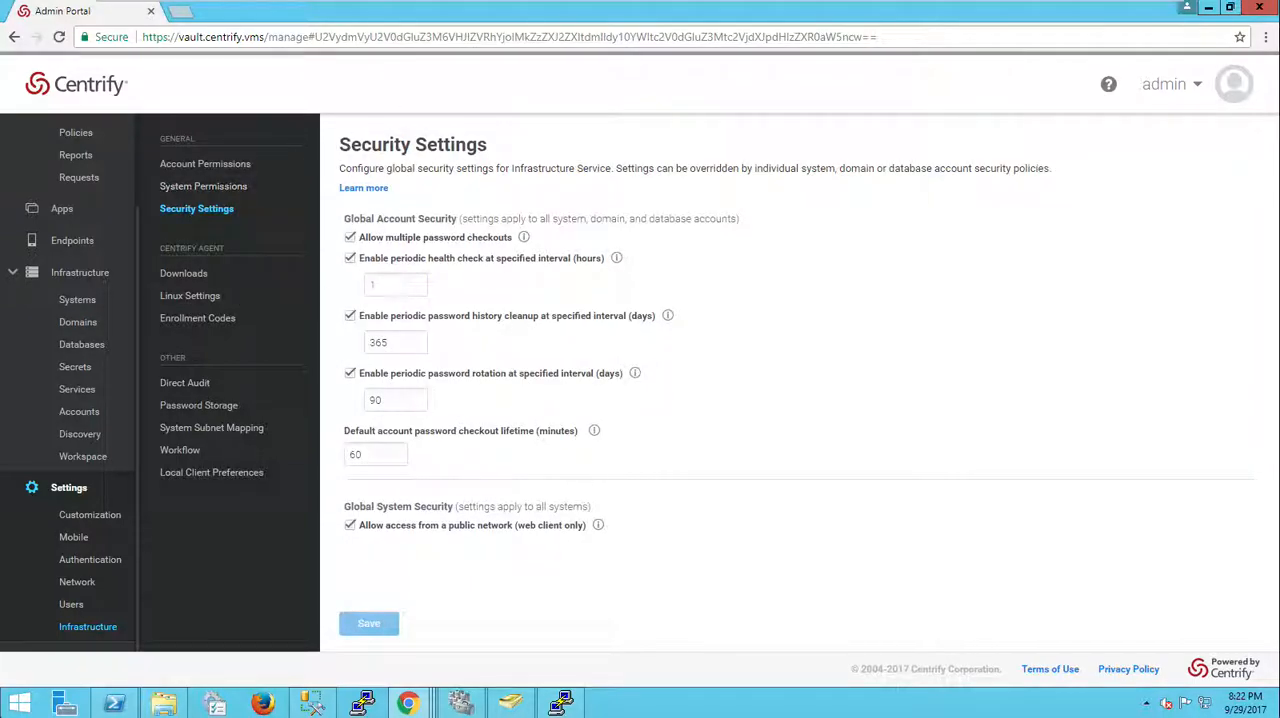
# Step: Return to the infrastructure Systems list
pyautogui.click(89, 515)
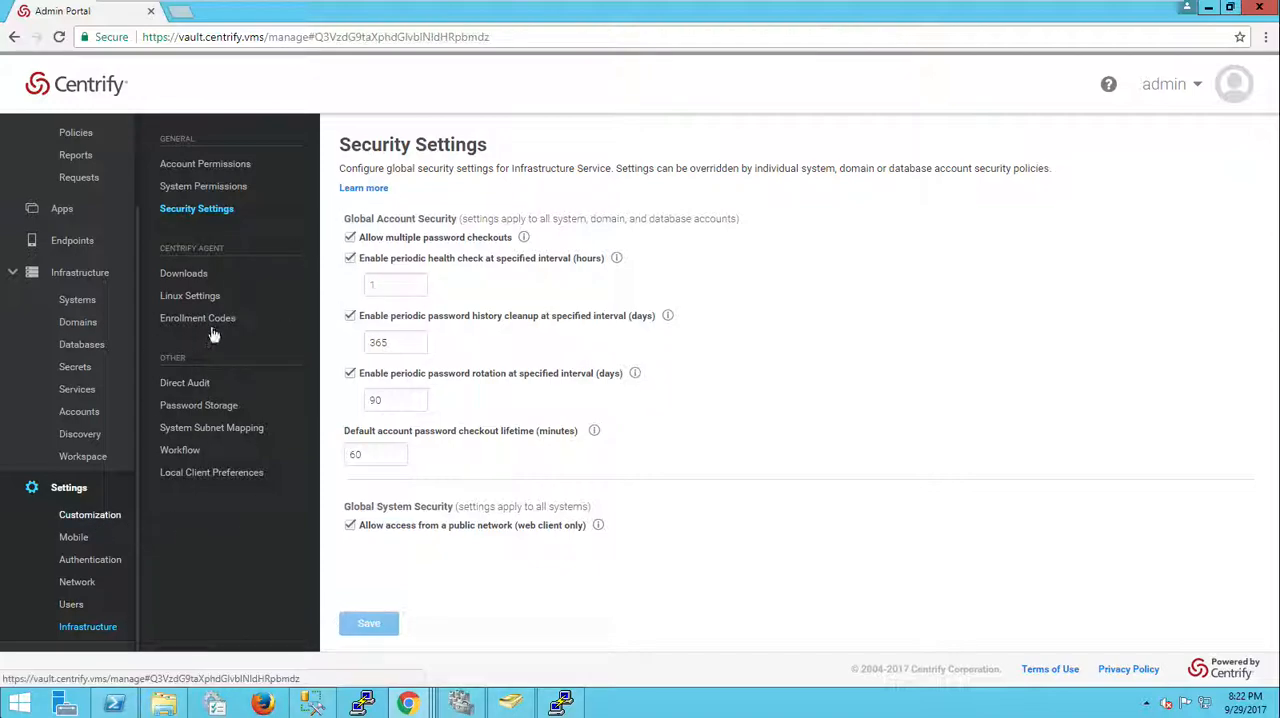
pyautogui.click(77, 300)
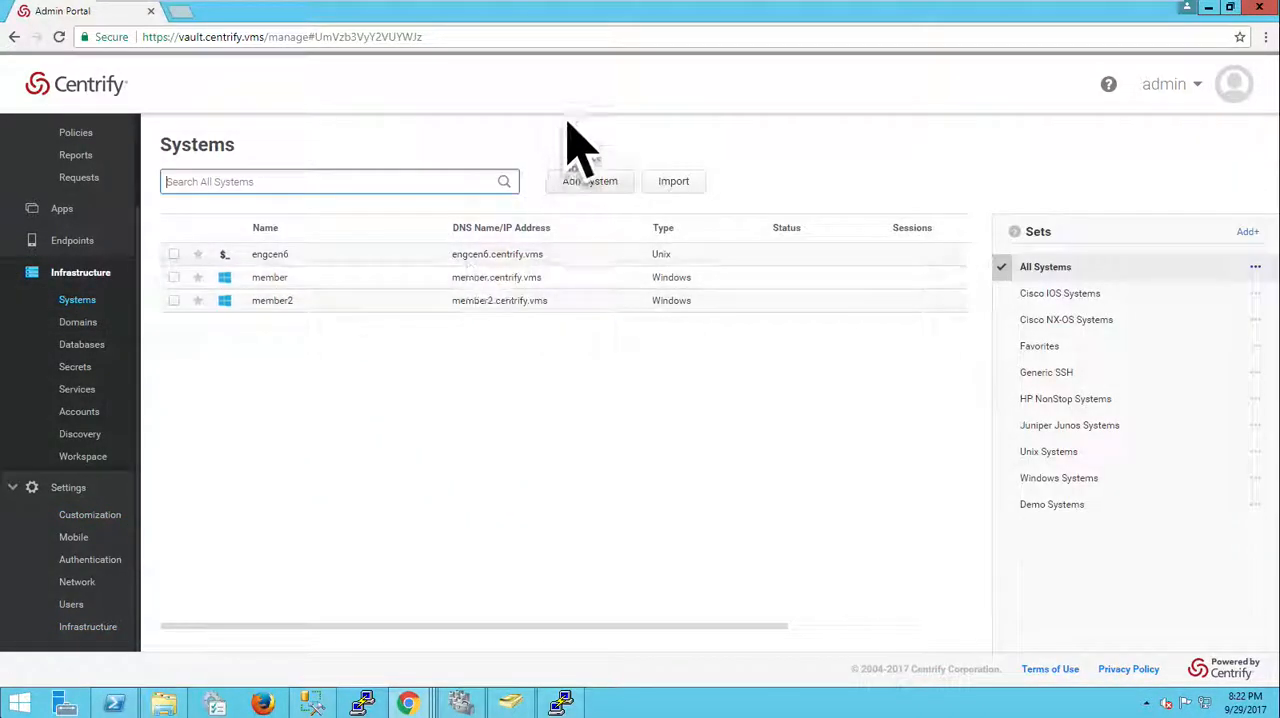
pyautogui.moveTo(610, 3)
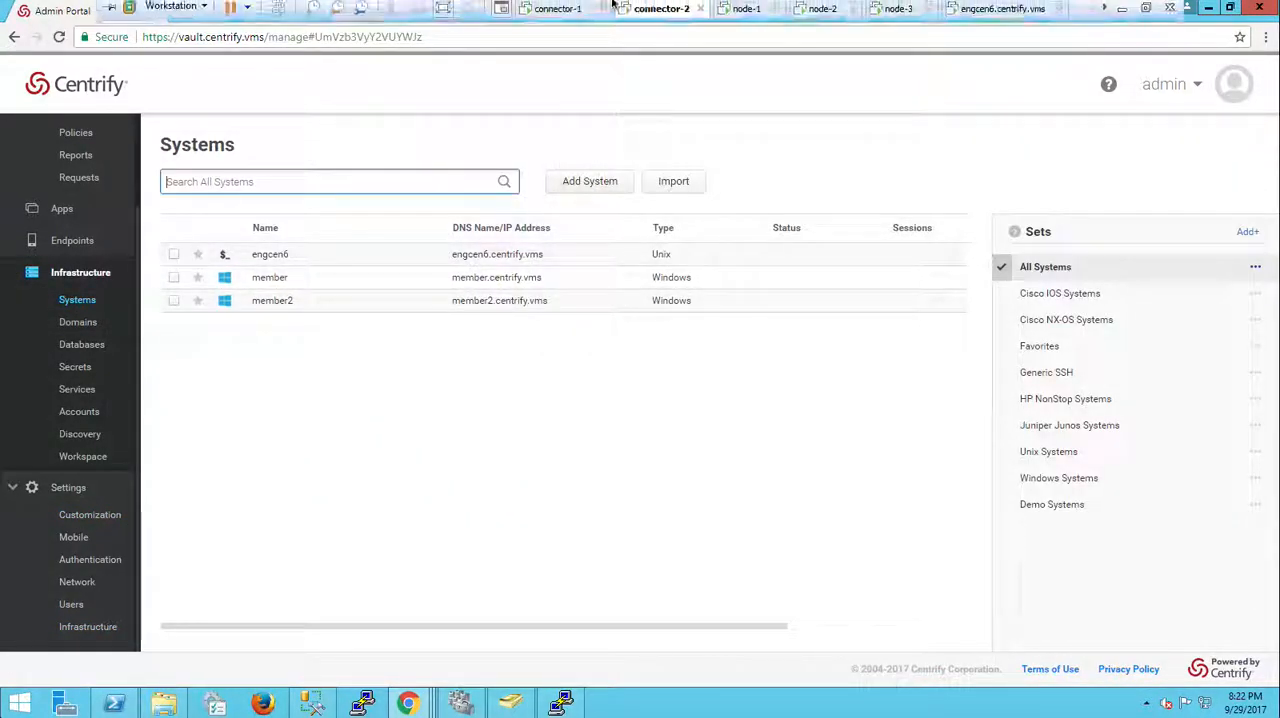
# Step: Switch to node-2 and answer Y in PowerShell to confirm it is the final node, starting the data import
pyautogui.click(826, 18)
pyautogui.click(313, 520)
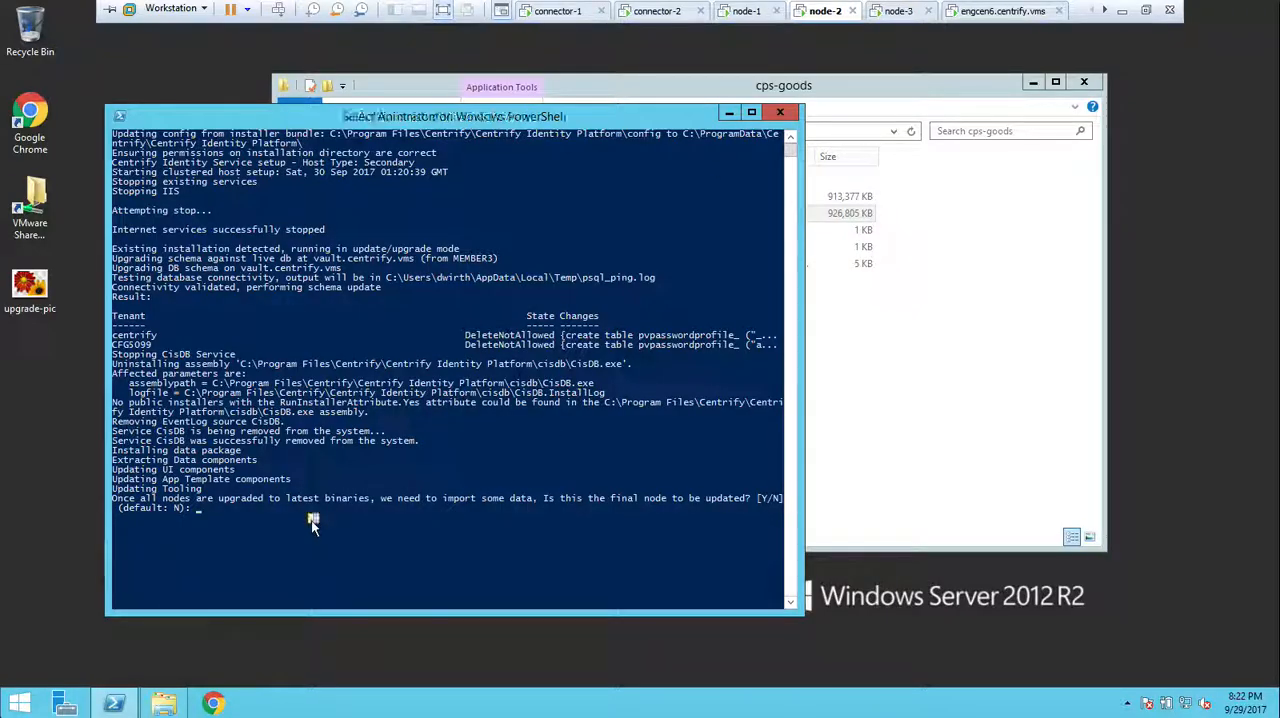
pyautogui.write('Y')
pyautogui.press('Return')
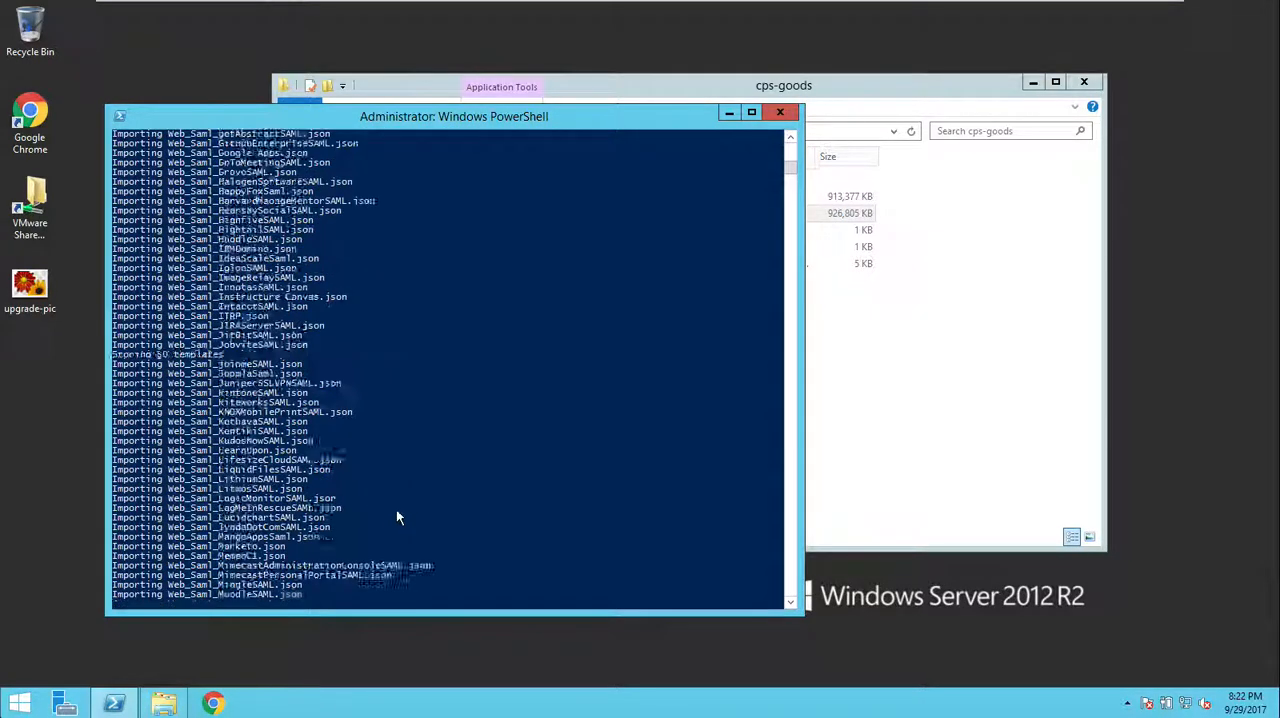
pyautogui.moveTo(655, 5)
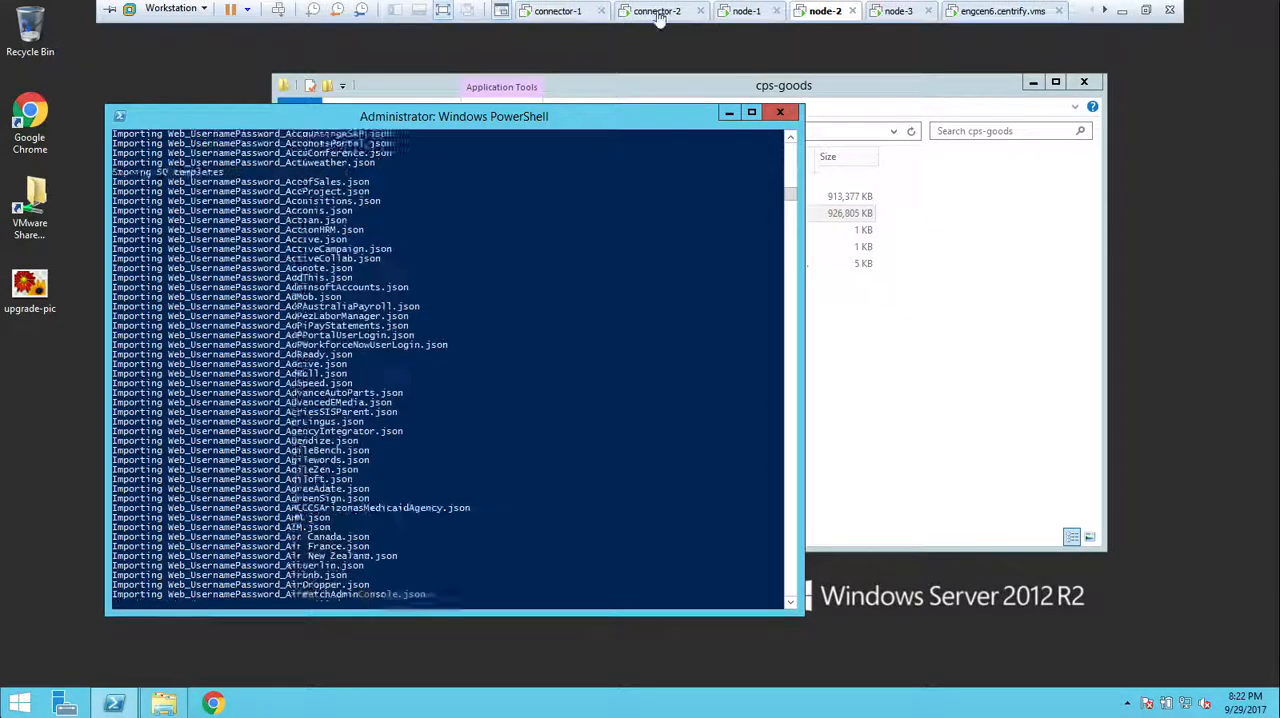
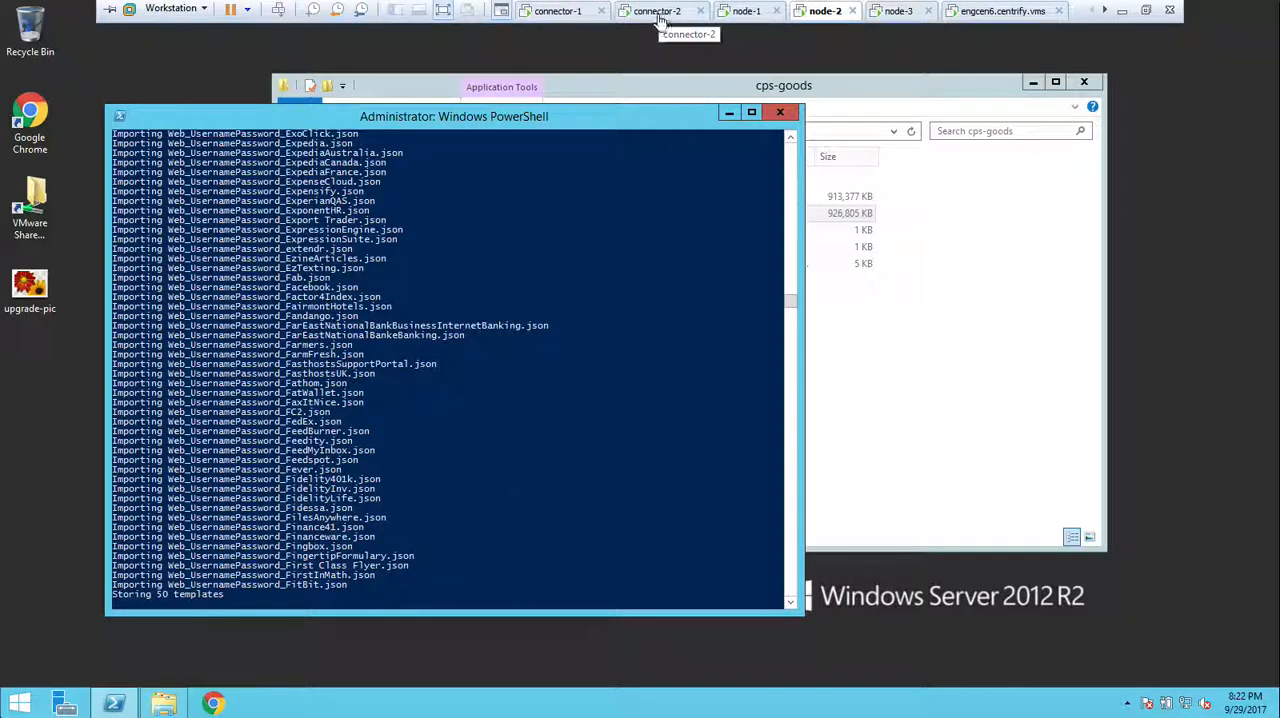
# Step: On connector-2's admin portal, rotate the opieadmin account password on the member system and return to the Systems list
pyautogui.click(657, 11)
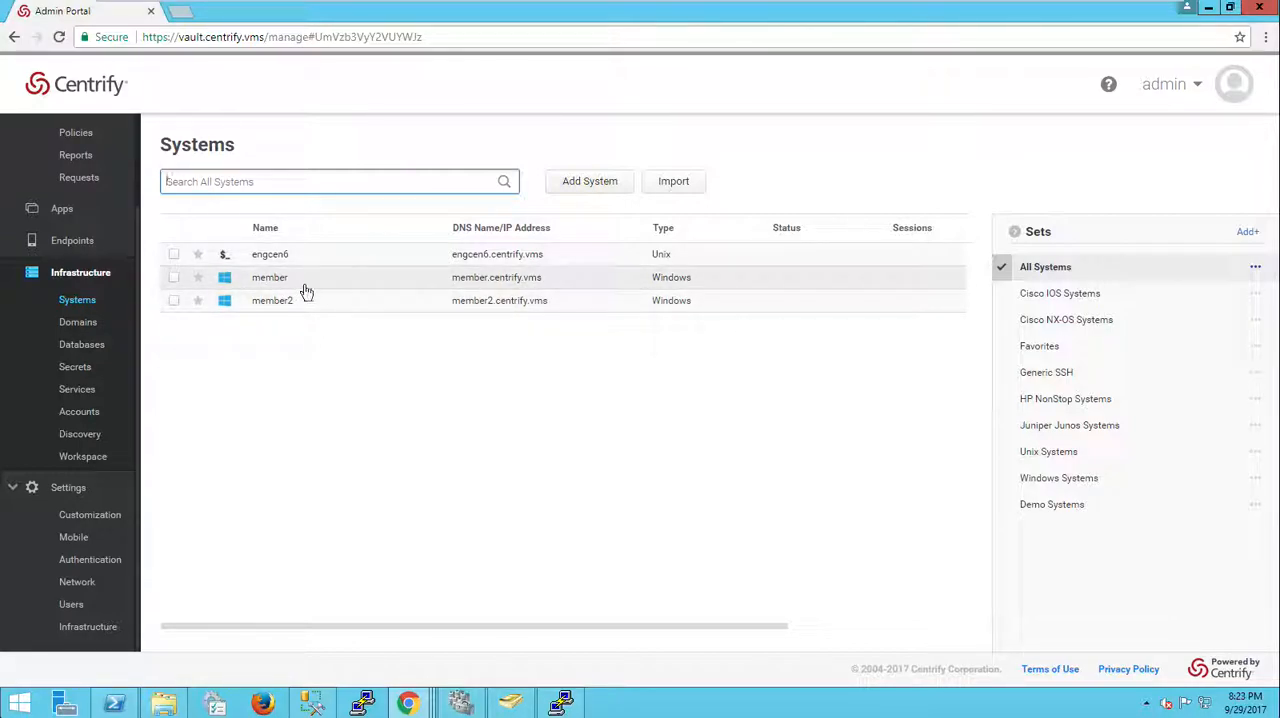
pyautogui.click(316, 288)
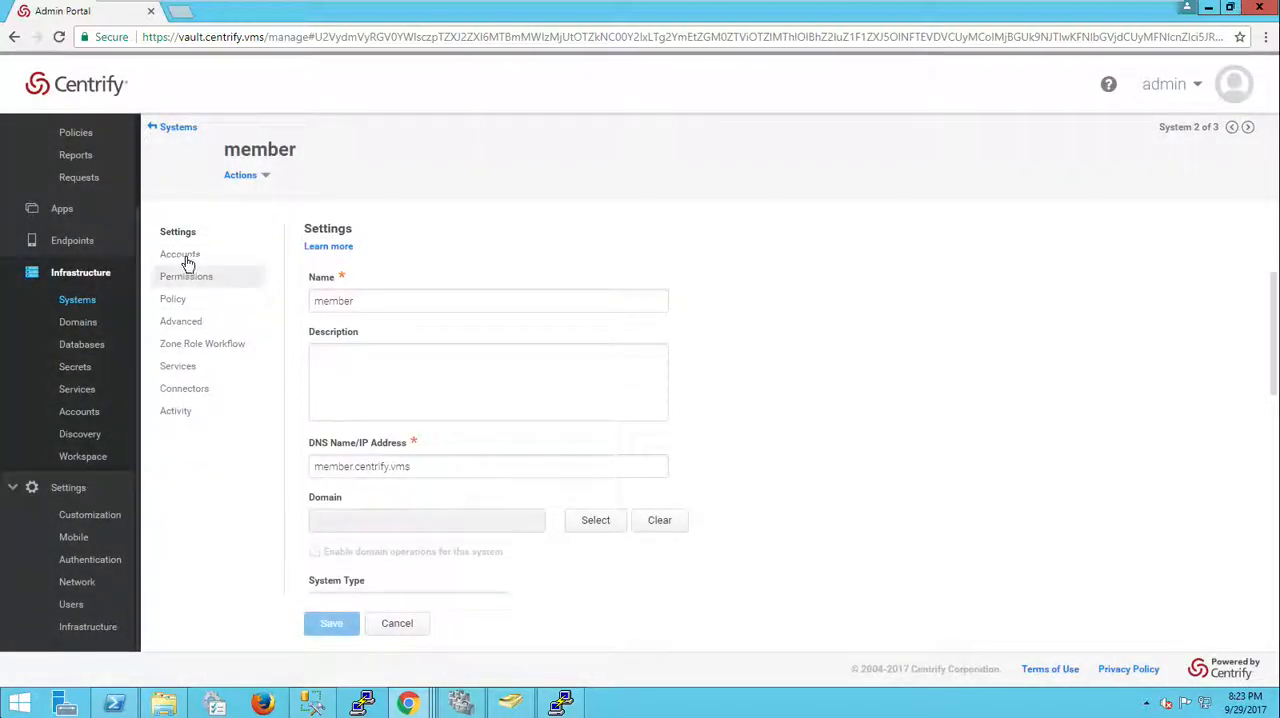
pyautogui.click(318, 349)
pyautogui.click(355, 280)
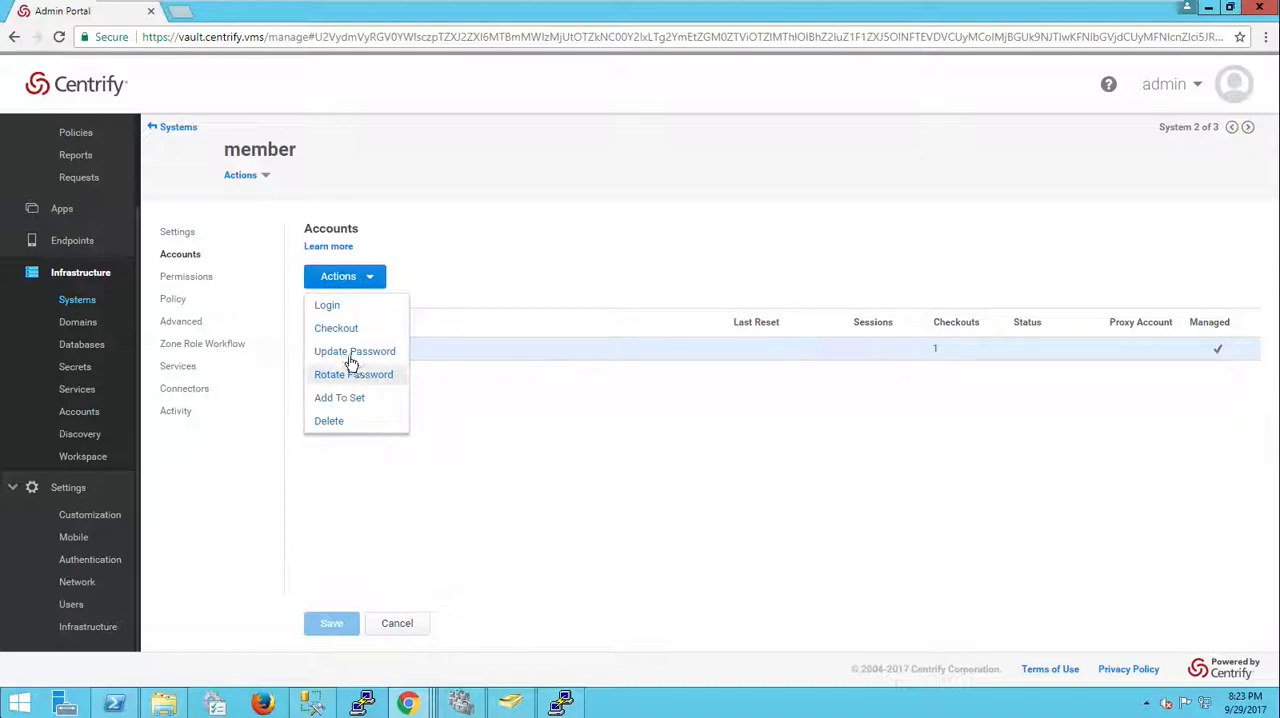
pyautogui.click(392, 374)
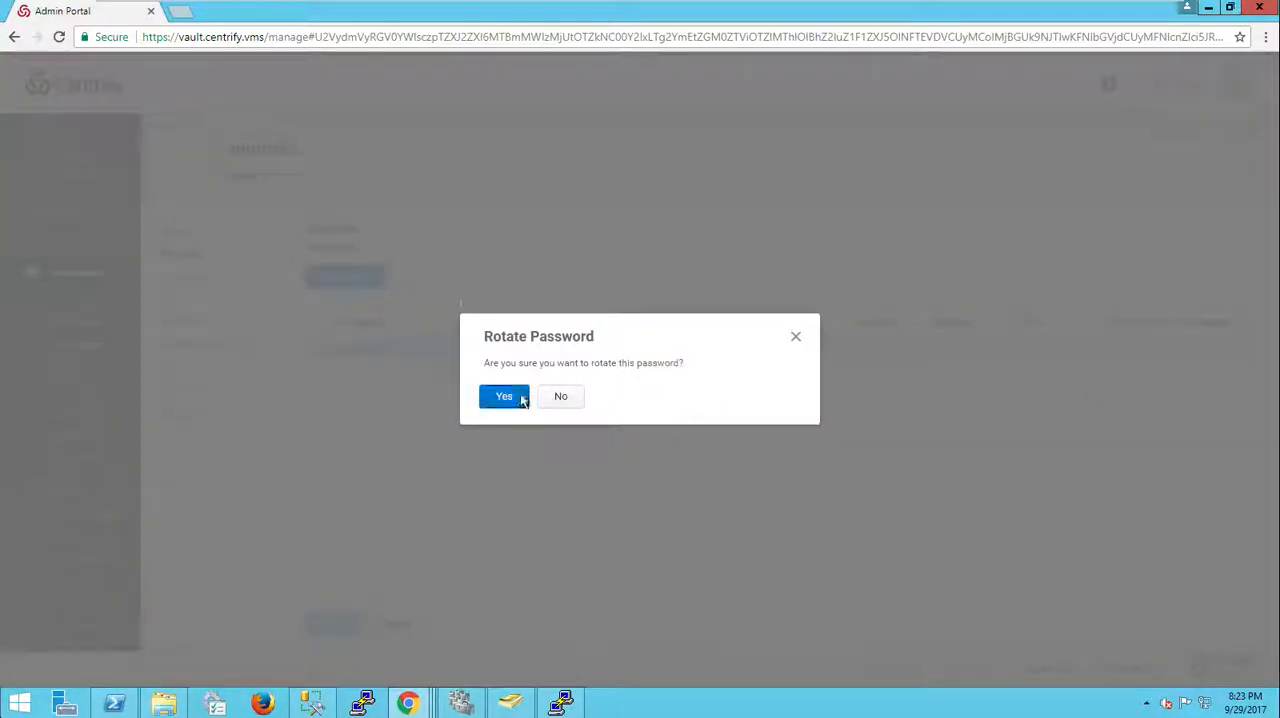
pyautogui.click(521, 400)
pyautogui.click(505, 403)
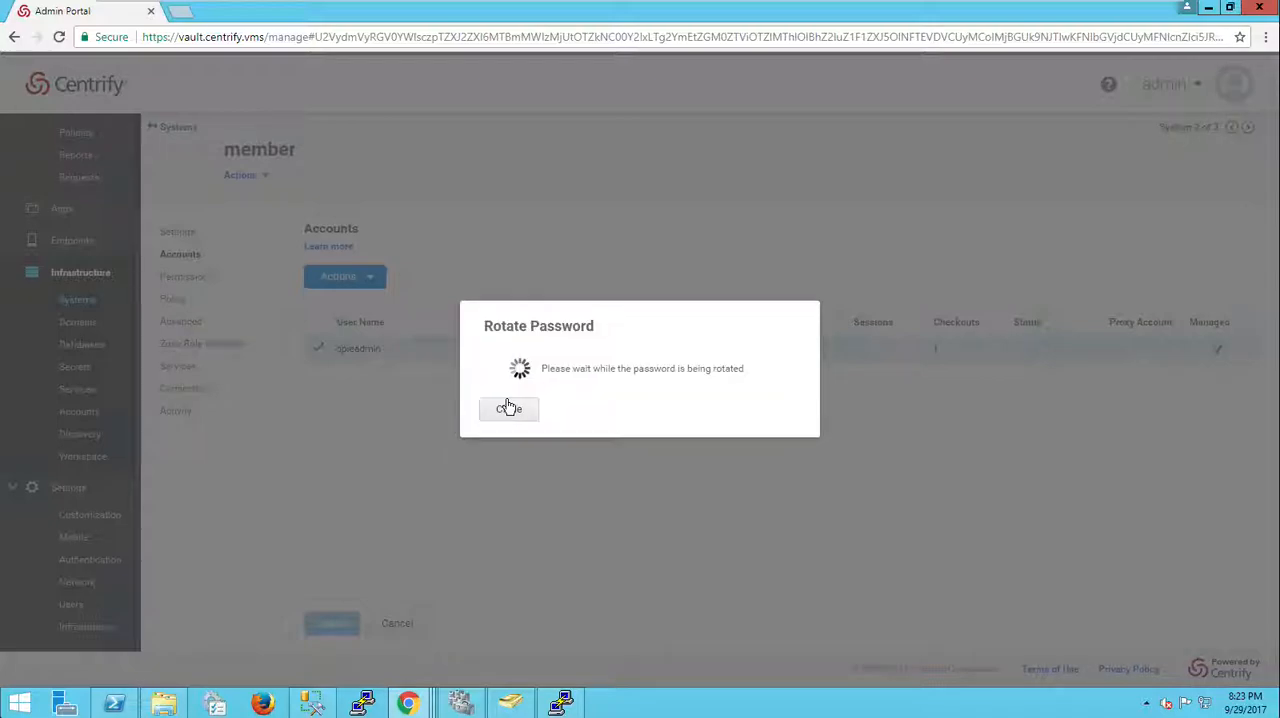
pyautogui.click(509, 405)
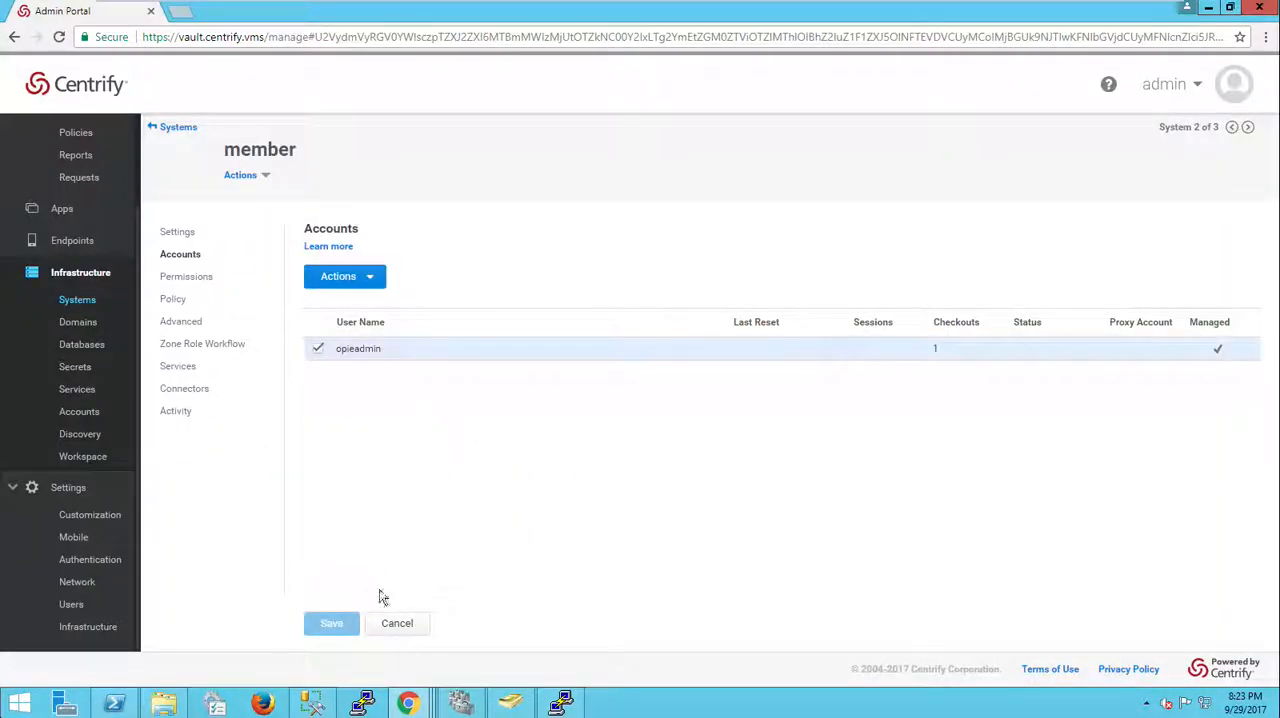
pyautogui.click(419, 628)
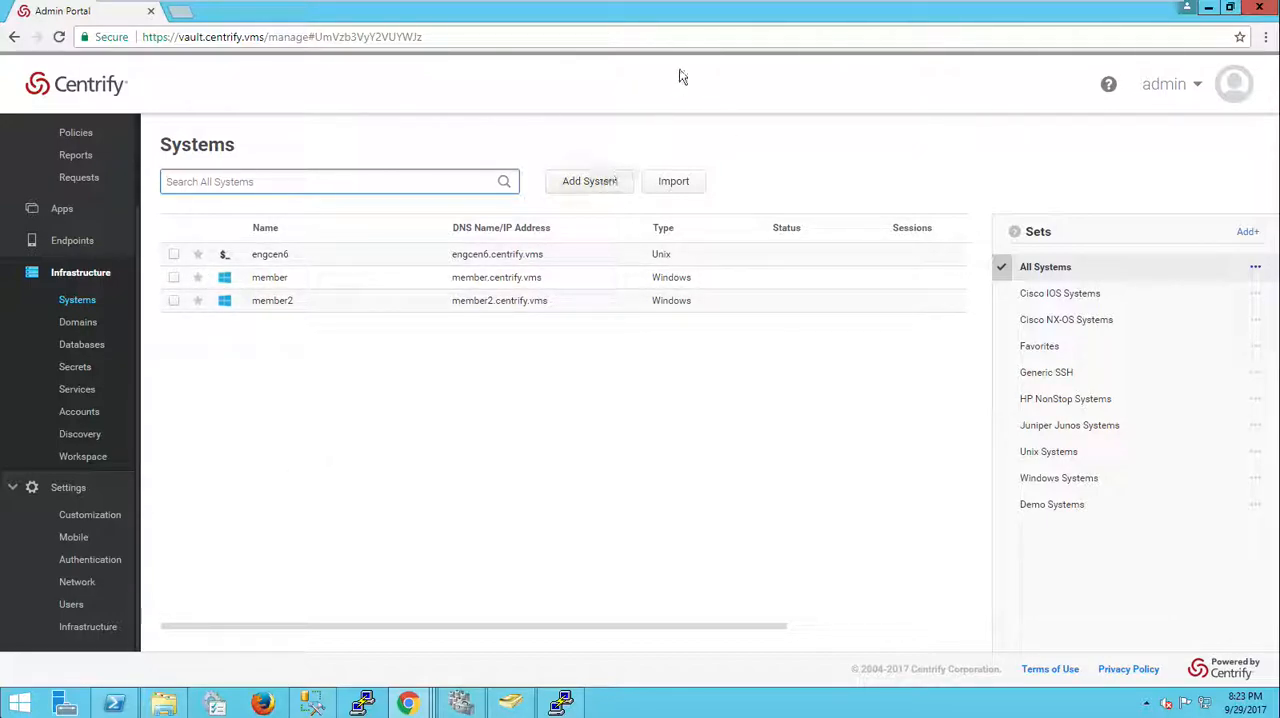
# Step: Switch to node-2 to check the progress of the data import
pyautogui.moveTo(718, 4)
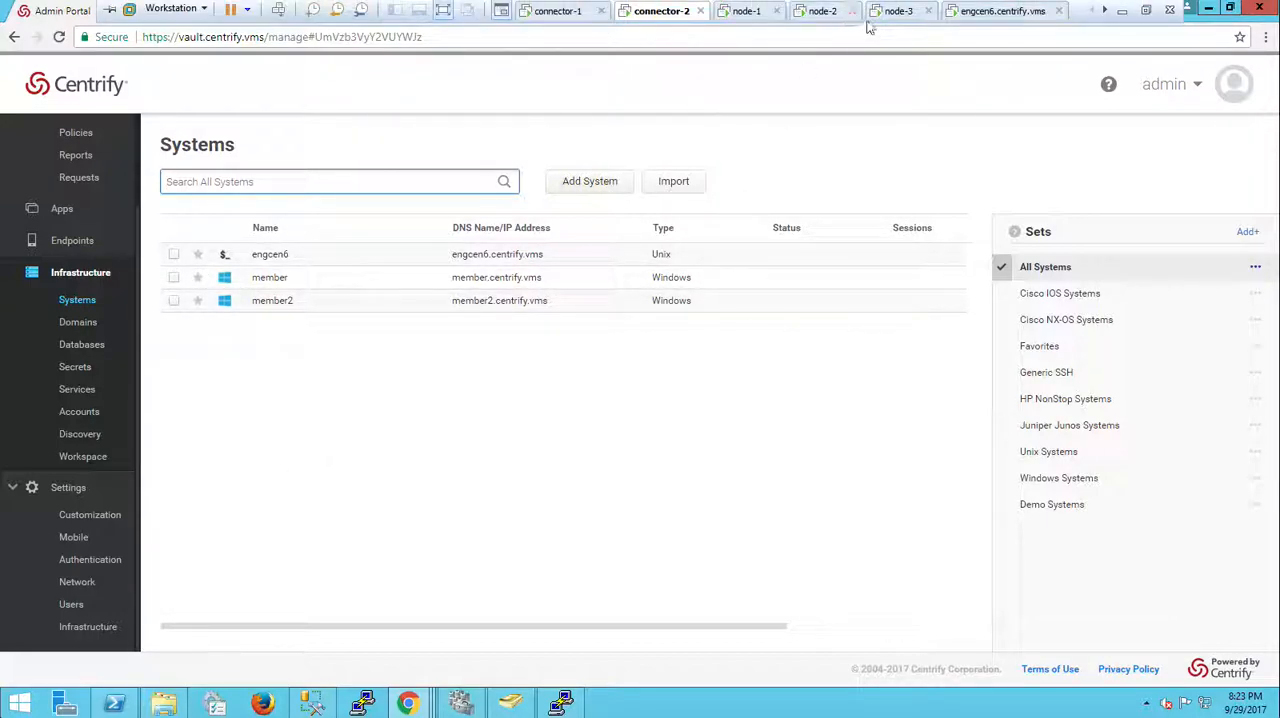
pyautogui.click(898, 14)
pyautogui.click(821, 12)
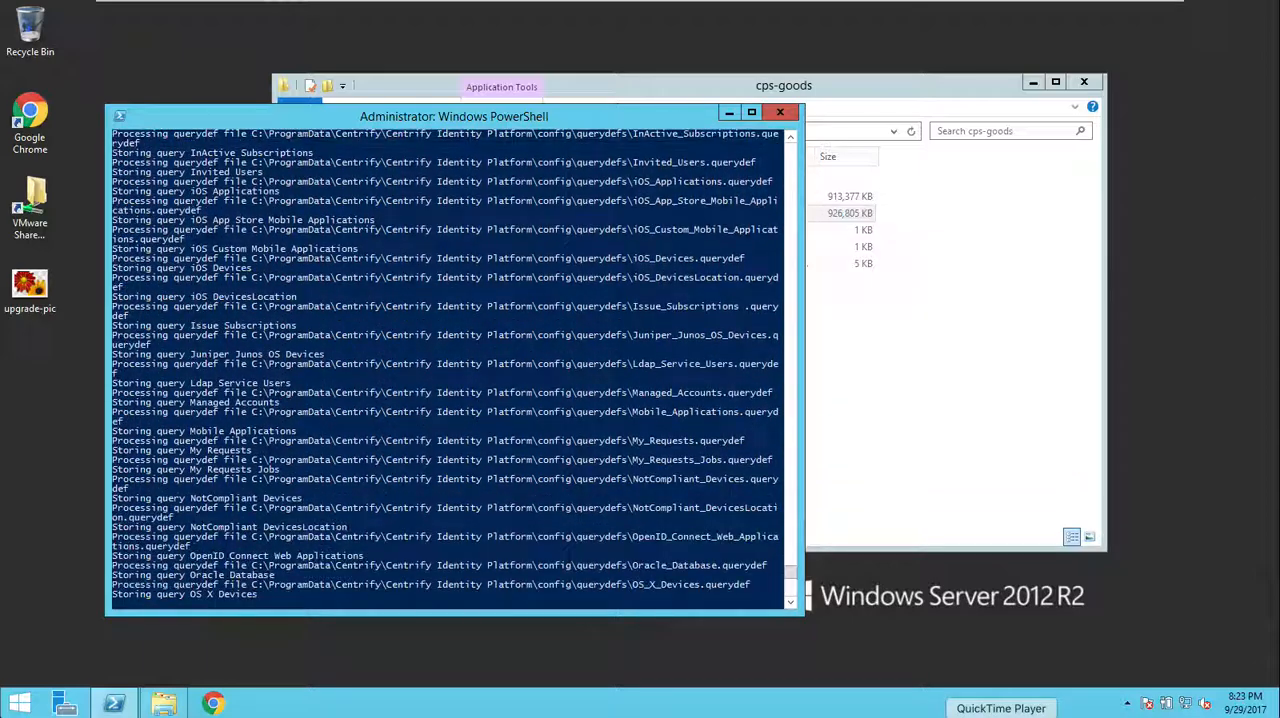
pyautogui.click(1001, 712)
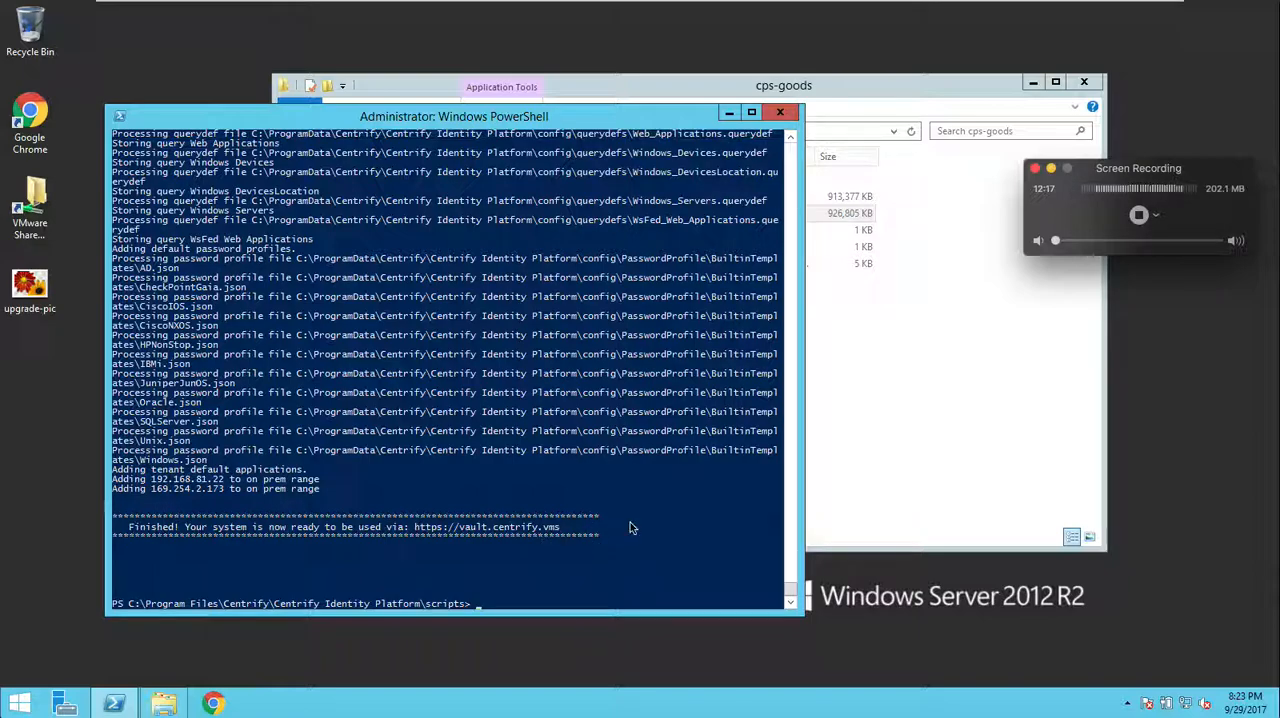
# Step: Open IIS Manager on node-2 and try to start the Centrify application pool, dismissing the error
pyautogui.rightClick(20, 703)
pyautogui.click(64, 628)
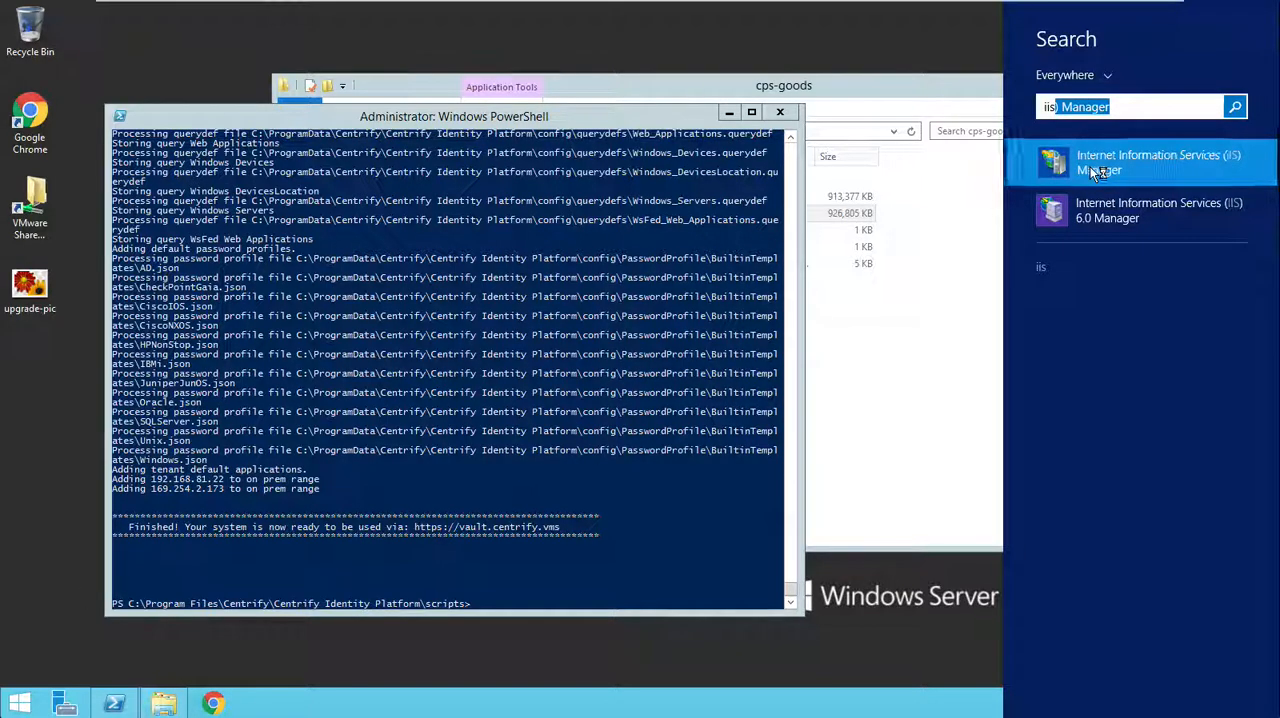
pyautogui.click(1022, 182)
pyautogui.click(228, 277)
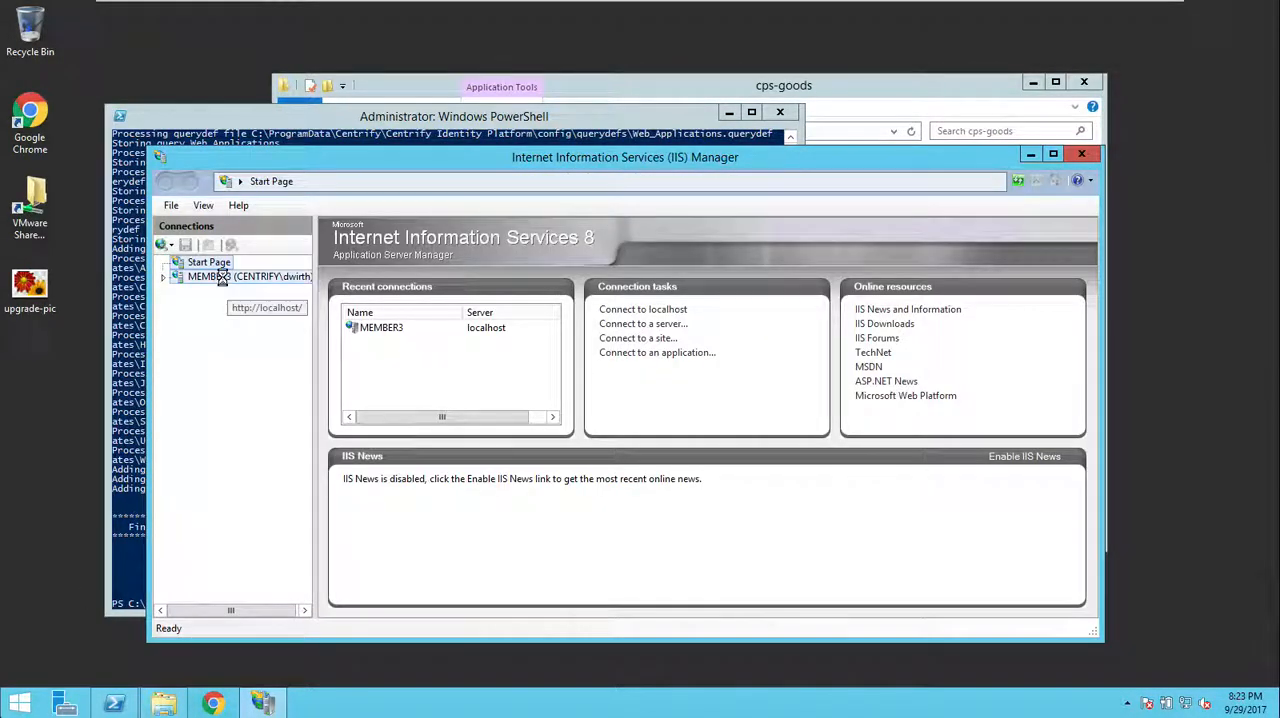
pyautogui.click(667, 448)
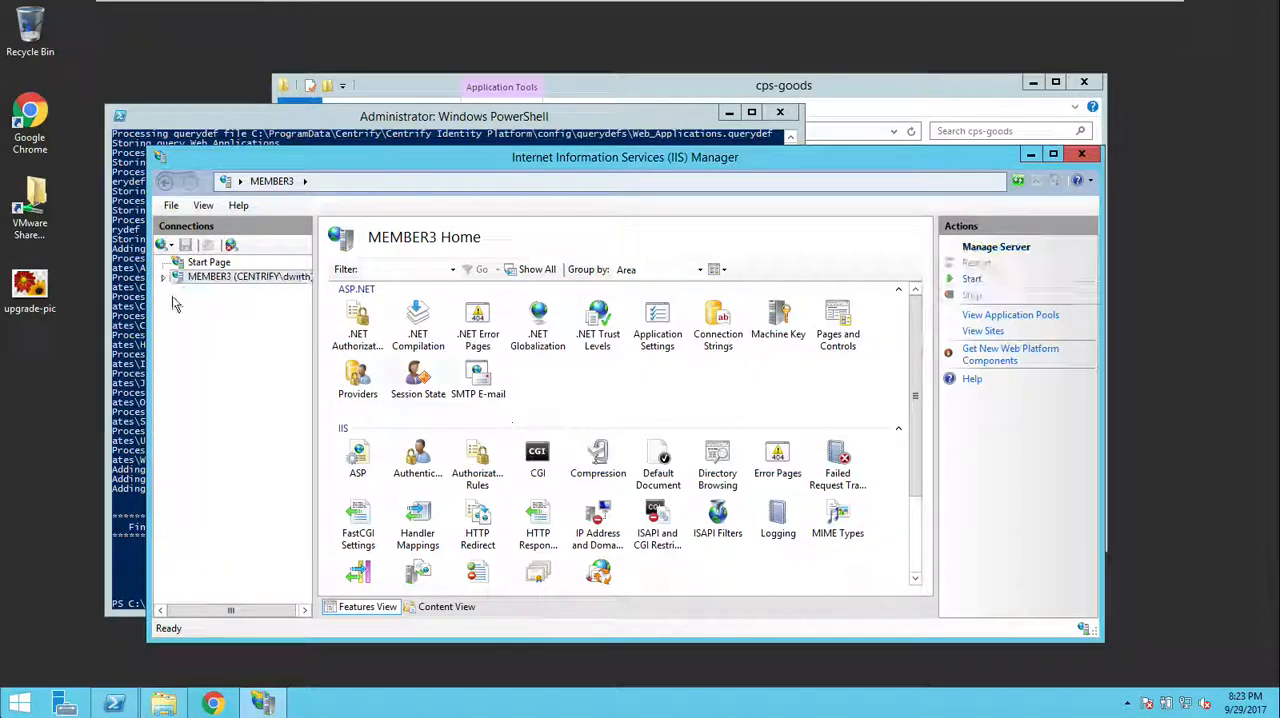
pyautogui.click(164, 277)
pyautogui.click(245, 291)
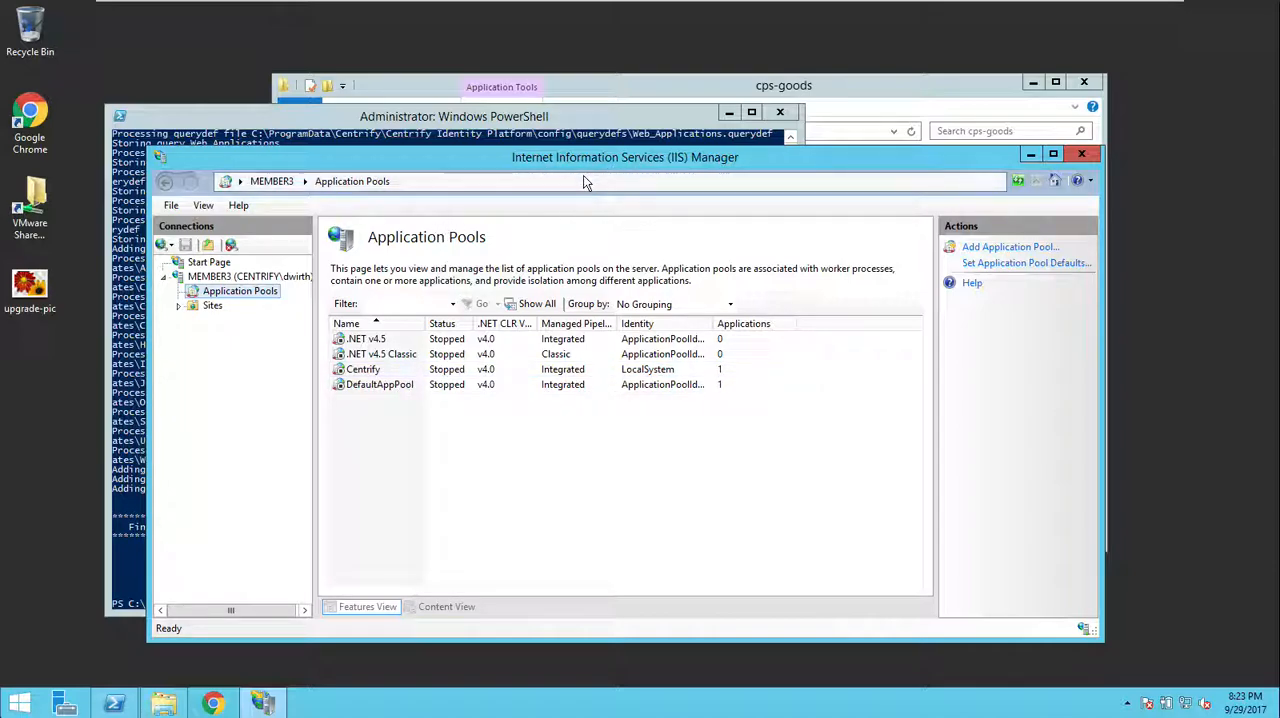
pyautogui.rightClick(383, 373)
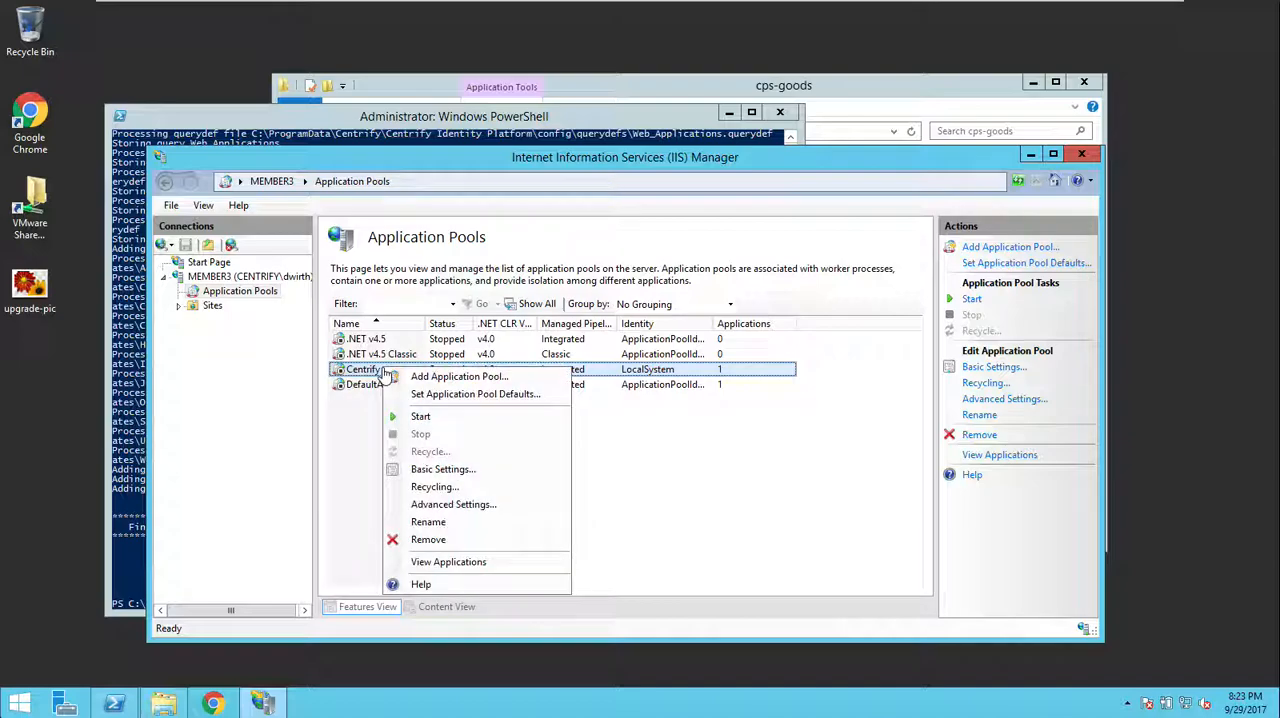
pyautogui.click(441, 420)
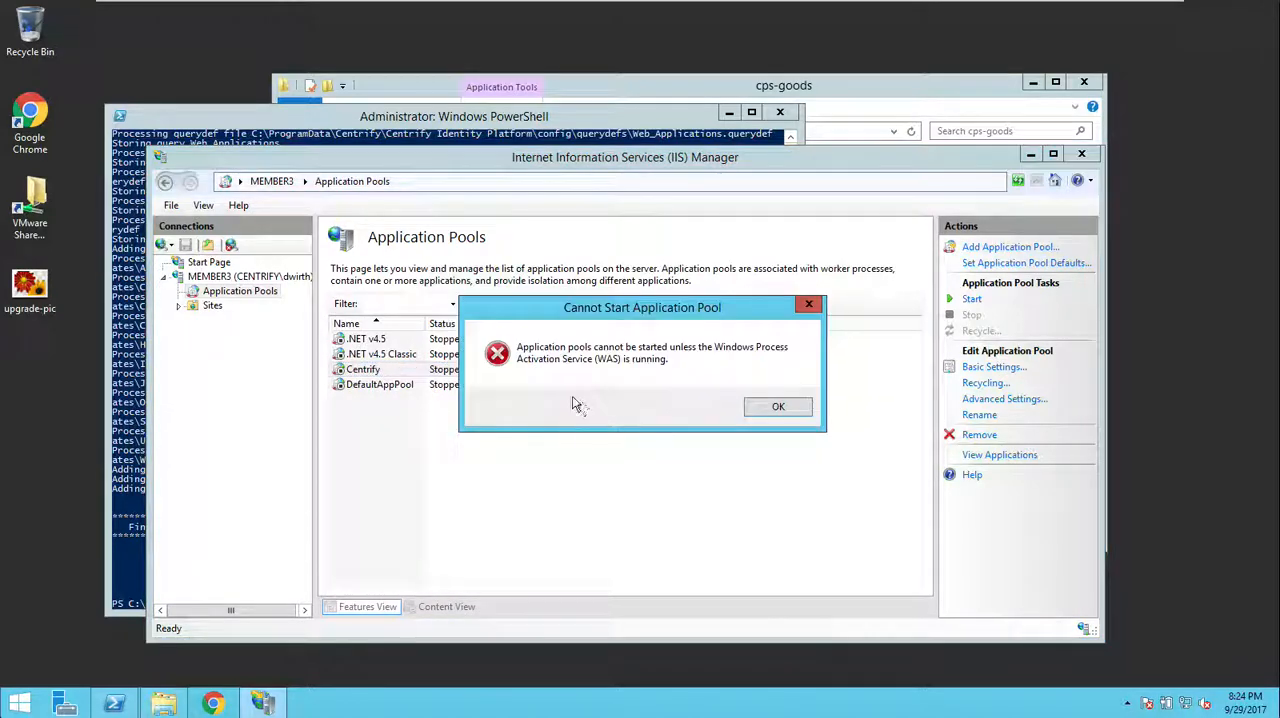
pyautogui.click(760, 409)
# Step: Sign out of node-2 and restart the node-2 guest from the virtual machine's power options
pyautogui.rightClick(20, 703)
pyautogui.moveTo(120, 667)
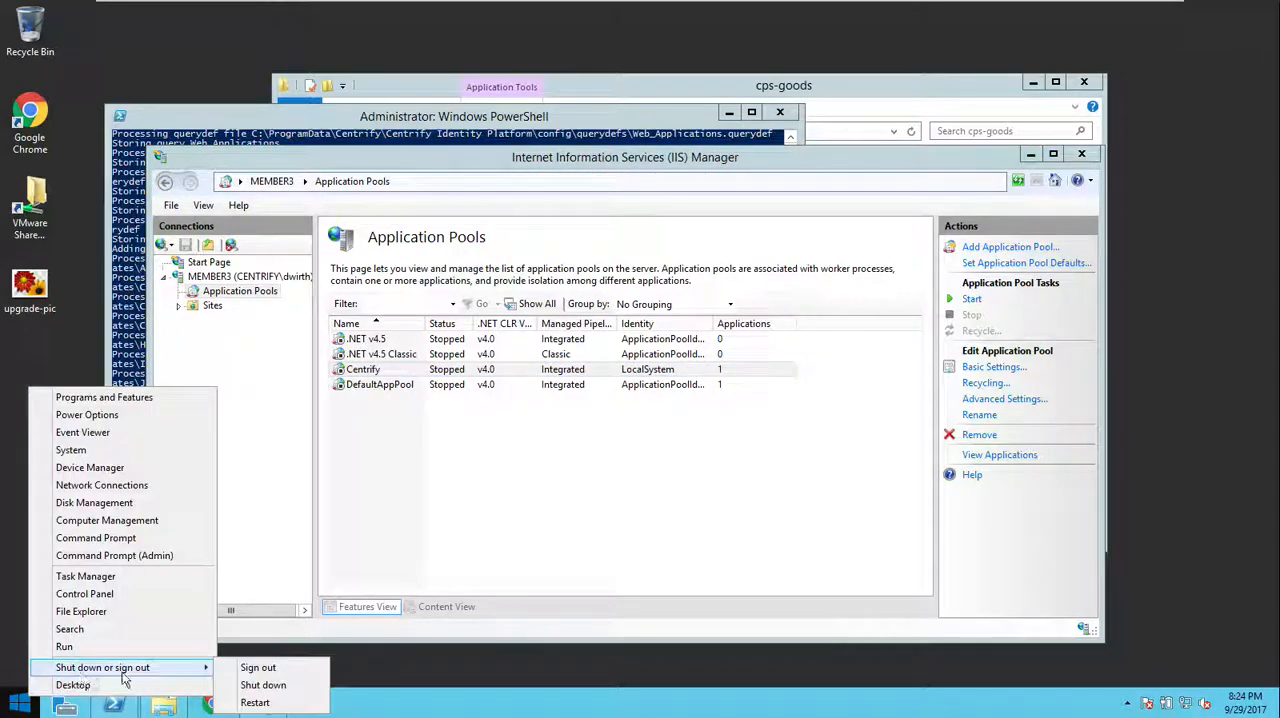
pyautogui.click(278, 668)
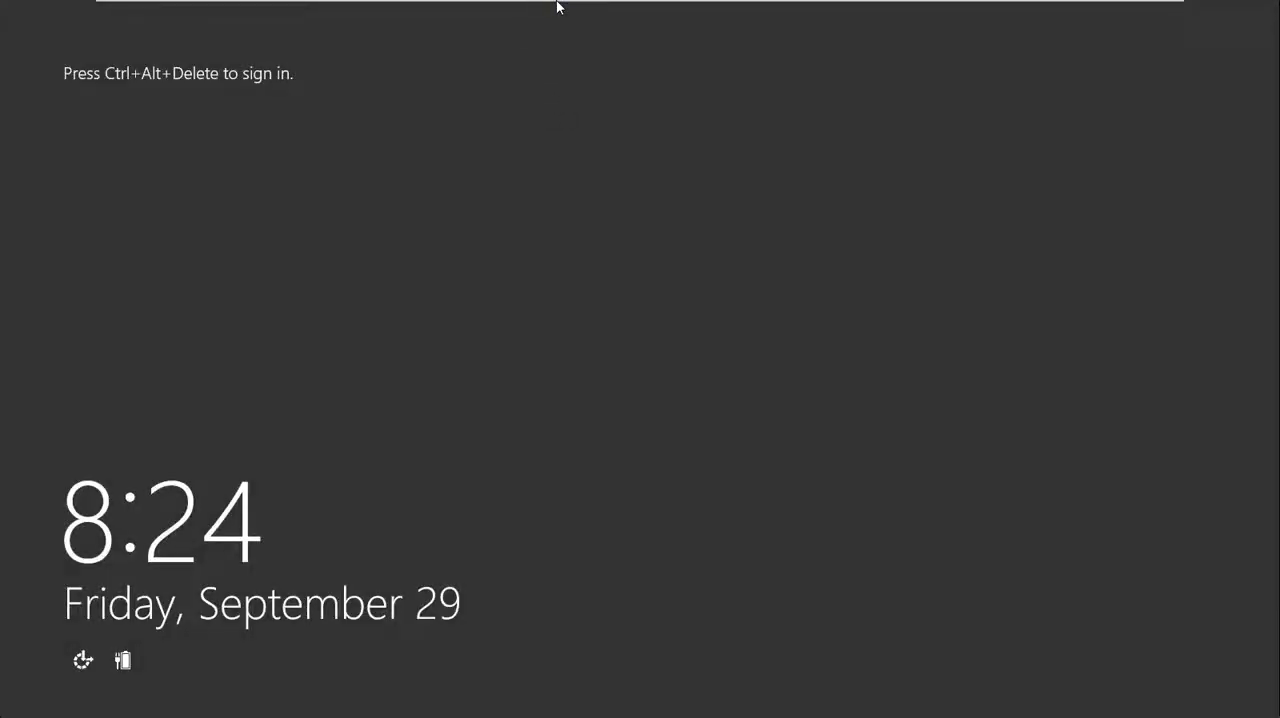
pyautogui.moveTo(565, 14)
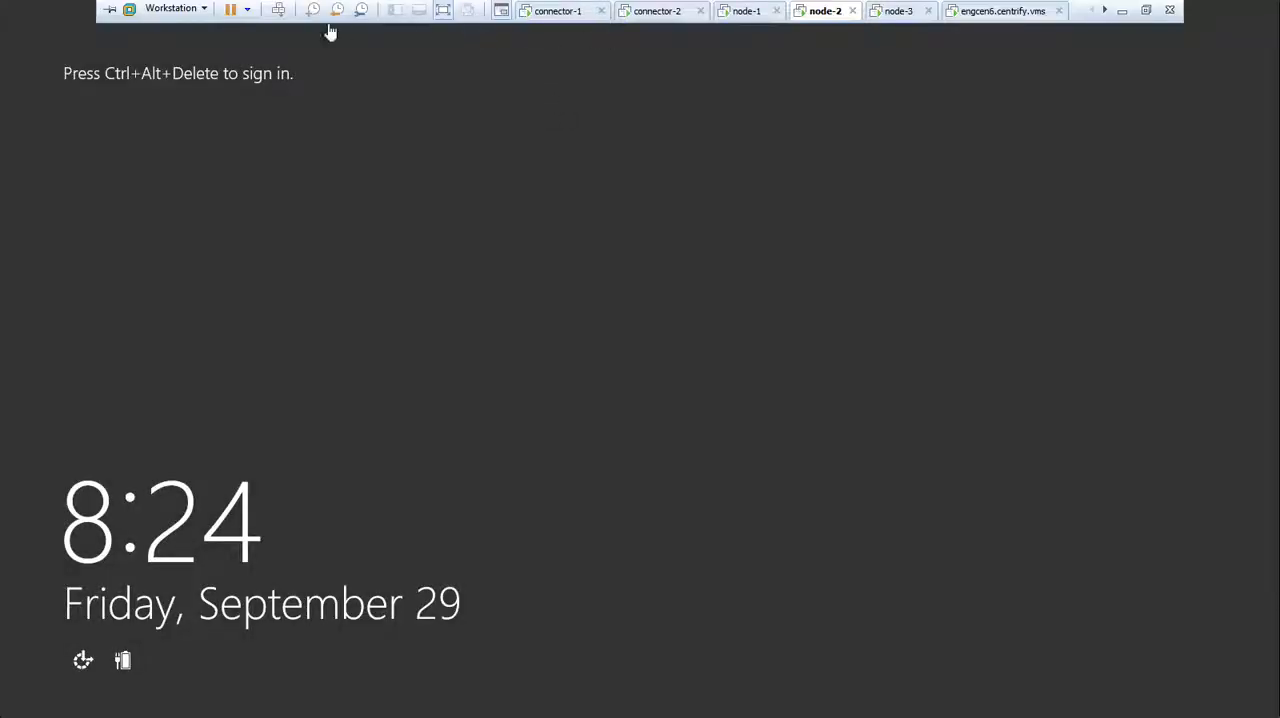
pyautogui.click(172, 8)
pyautogui.moveTo(200, 80)
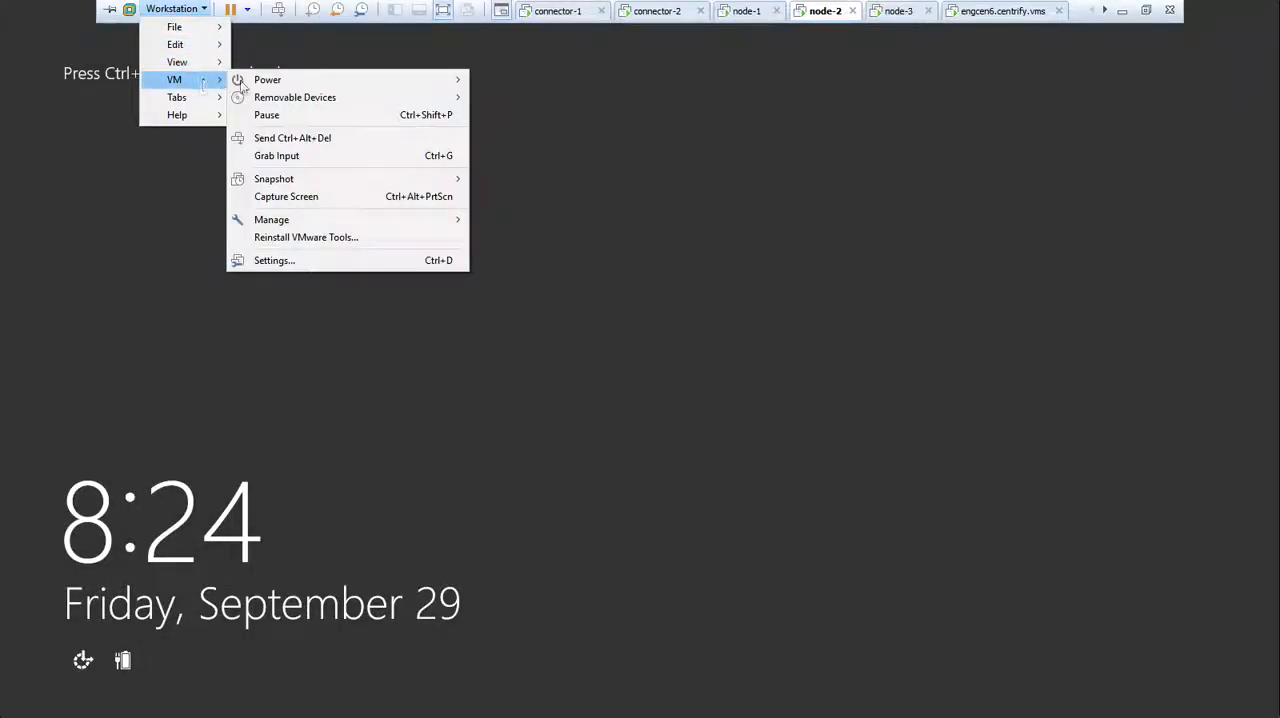
pyautogui.moveTo(316, 96)
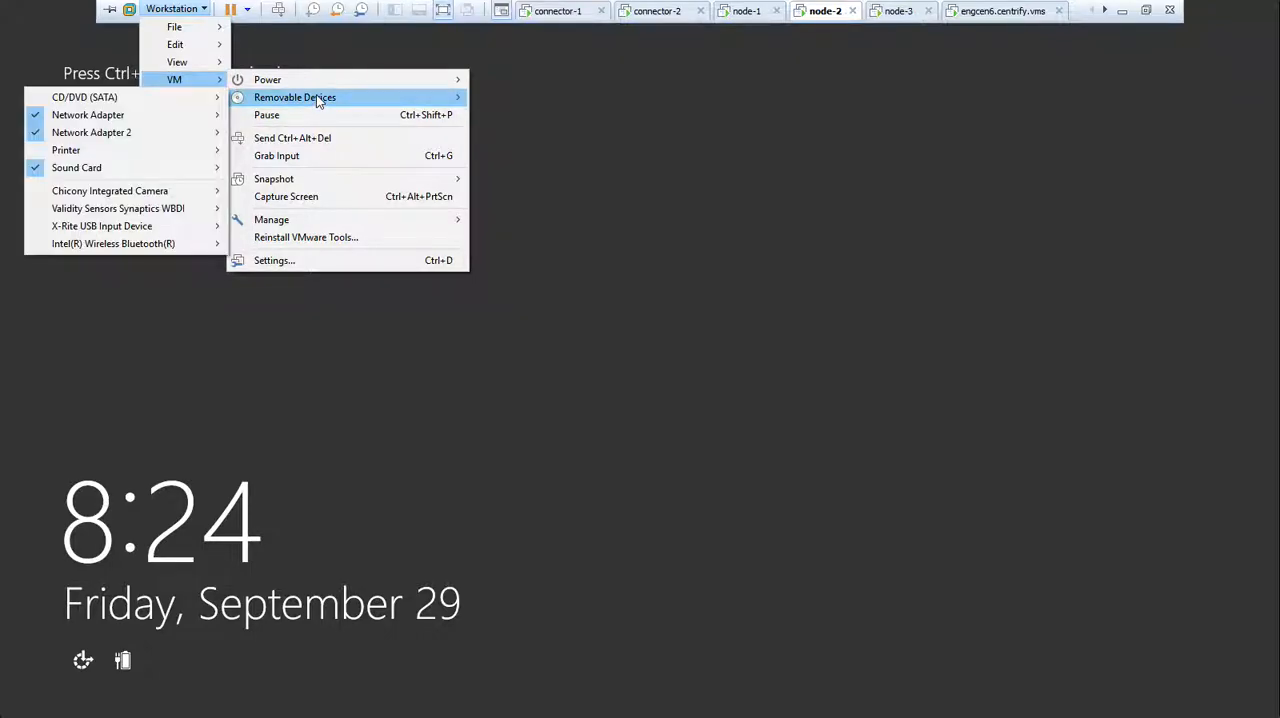
pyautogui.moveTo(352, 82)
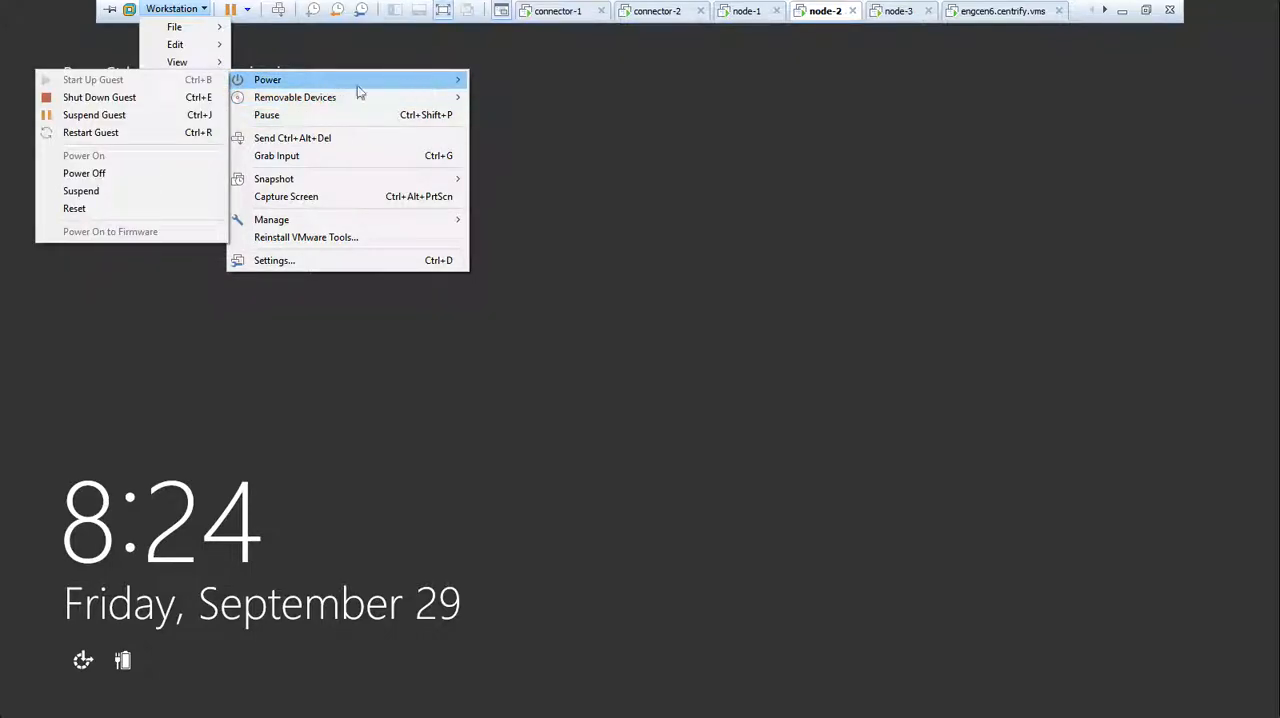
pyautogui.click(100, 132)
pyautogui.click(664, 396)
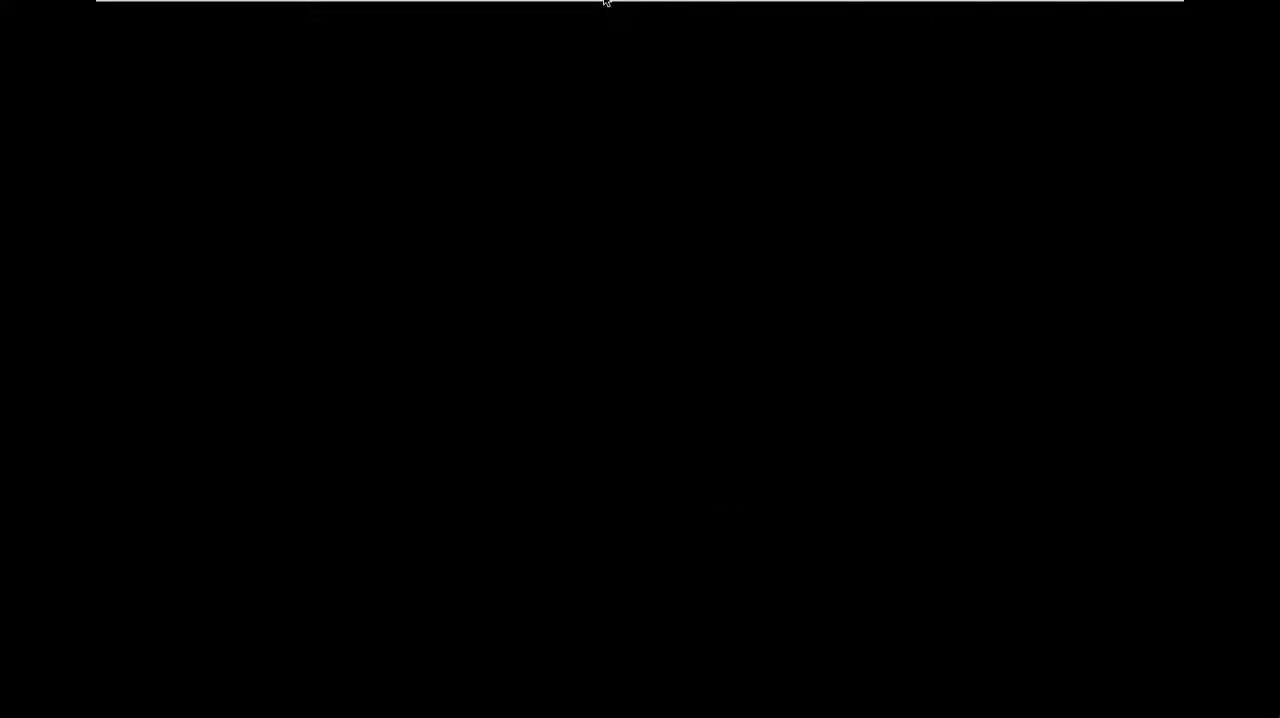
# Step: Switch to connector-2 and review the 192.168.81.0/24 system subnet mapping in the infrastructure settings without changing it
pyautogui.moveTo(604, 2)
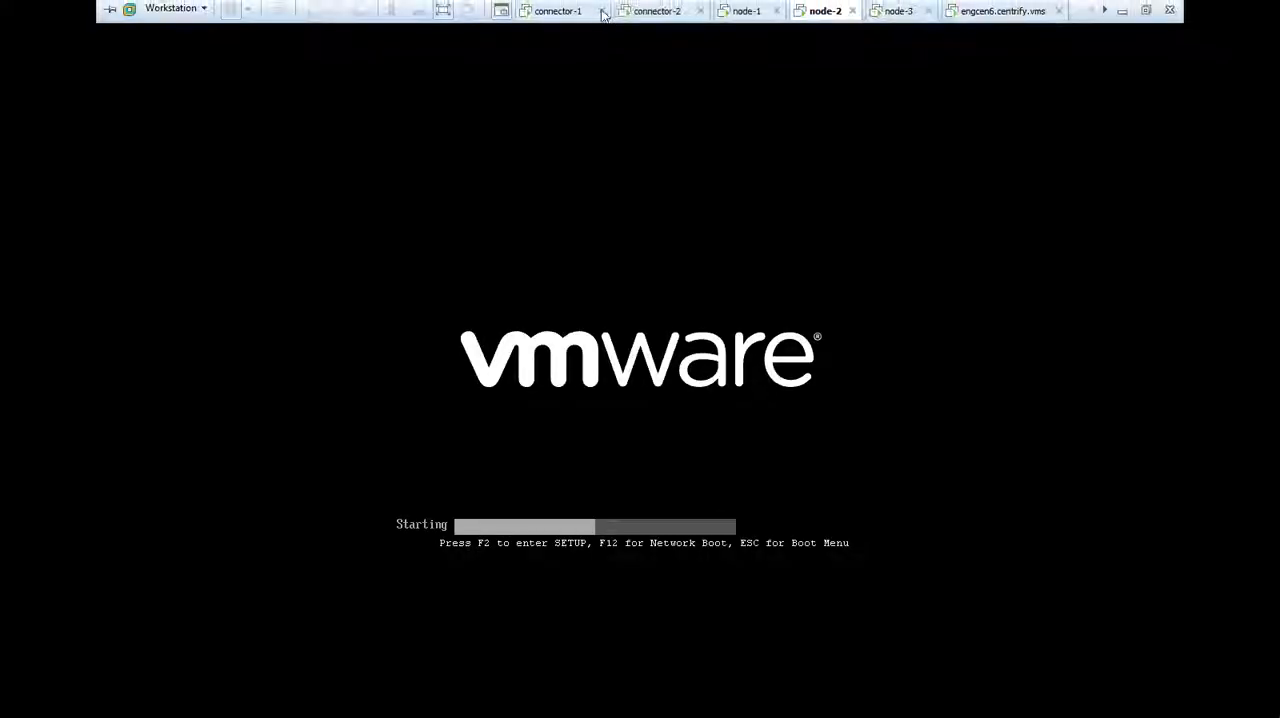
pyautogui.click(660, 12)
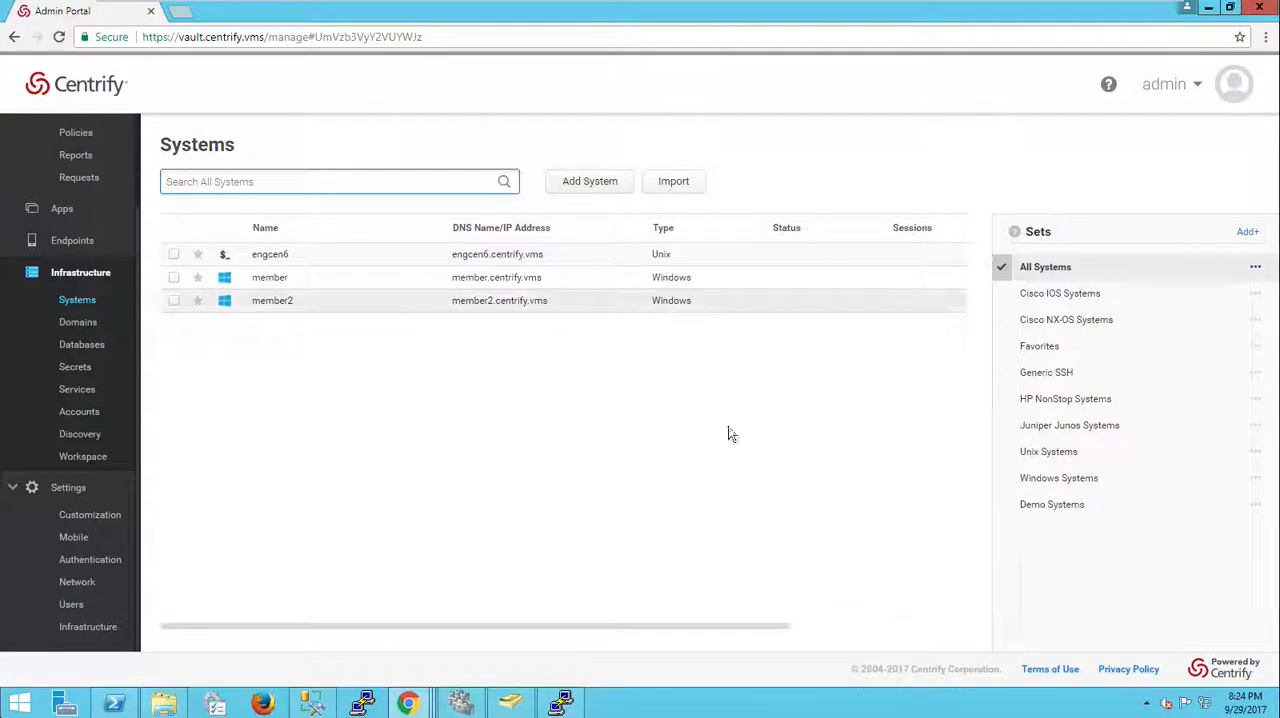
pyautogui.click(1001, 715)
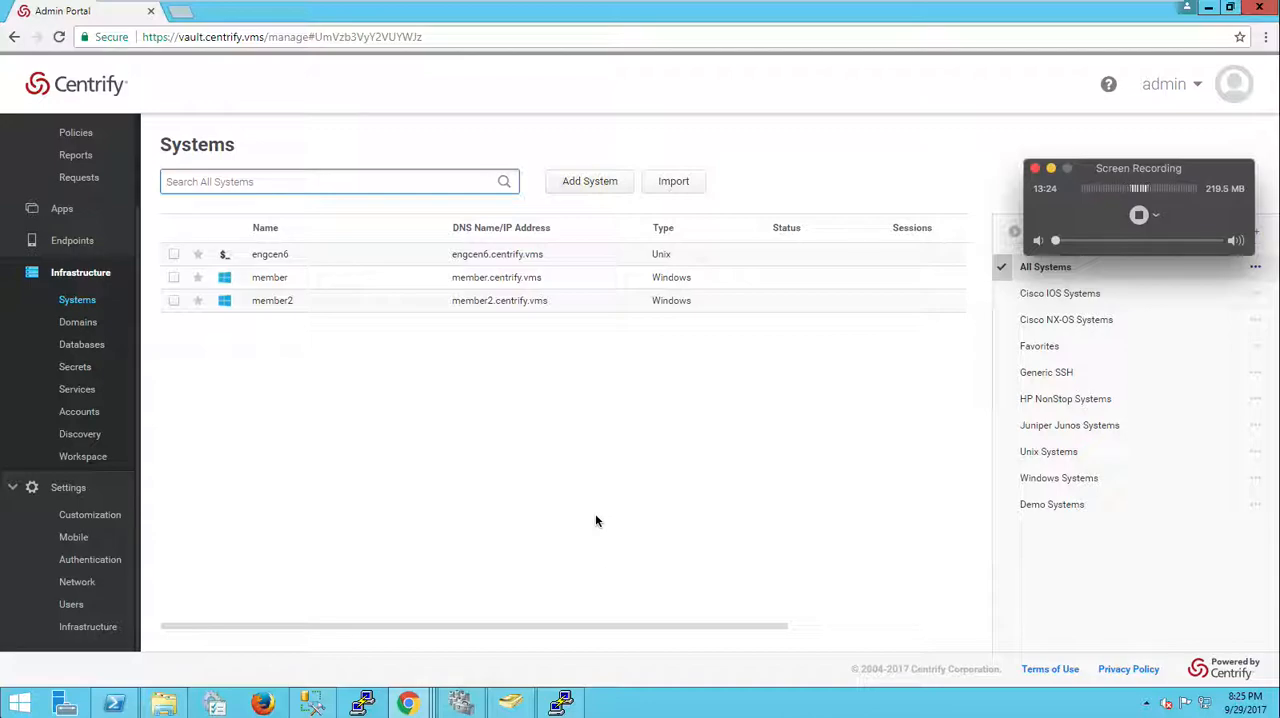
pyautogui.click(182, 560)
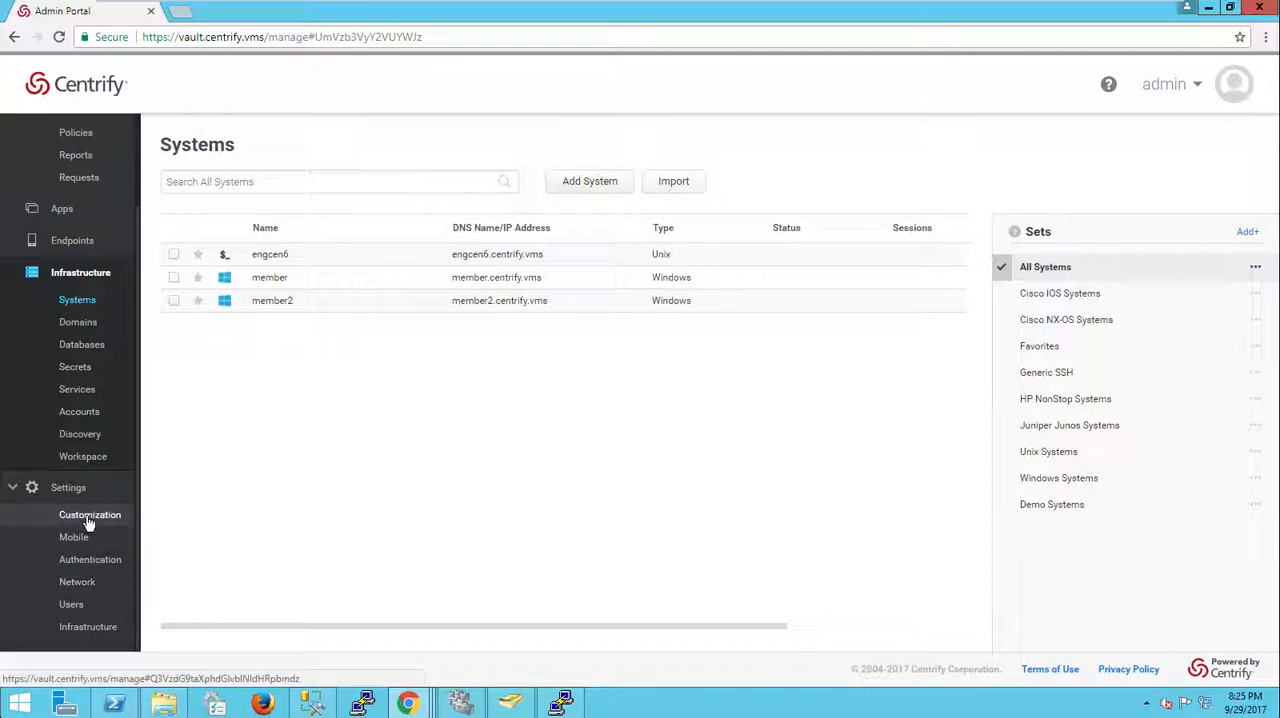
pyautogui.click(90, 626)
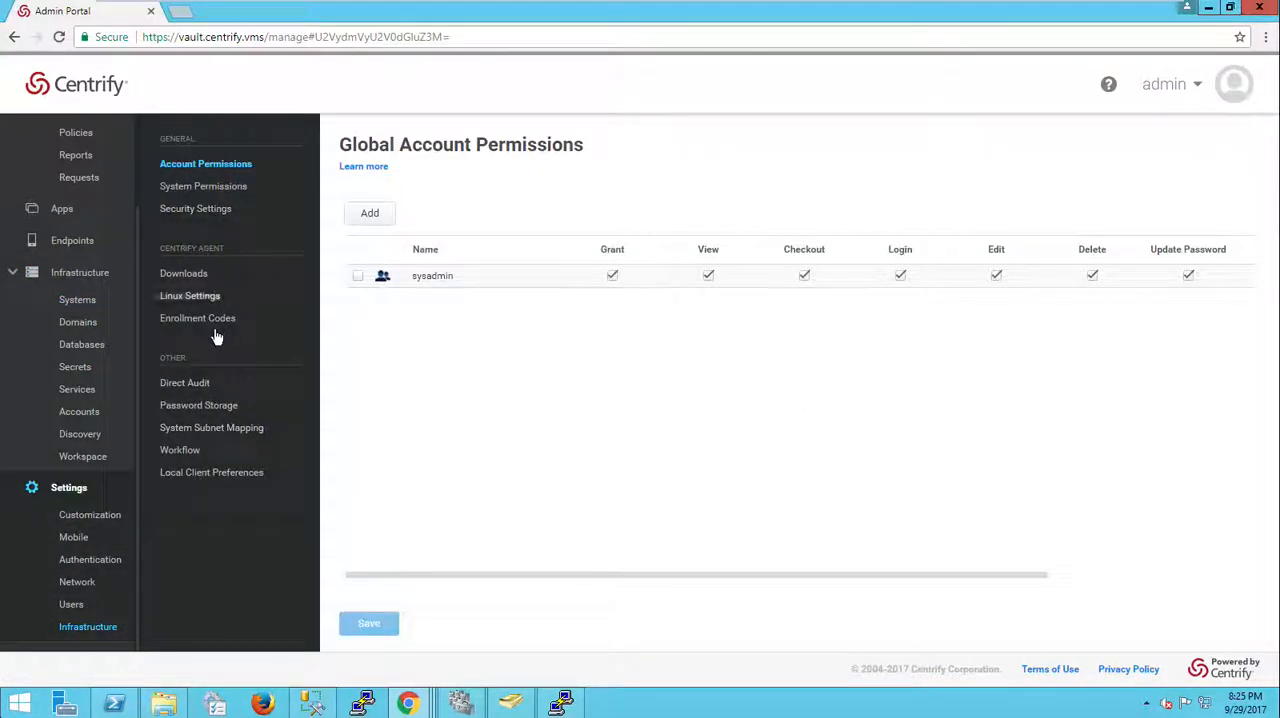
pyautogui.click(212, 429)
pyautogui.click(443, 283)
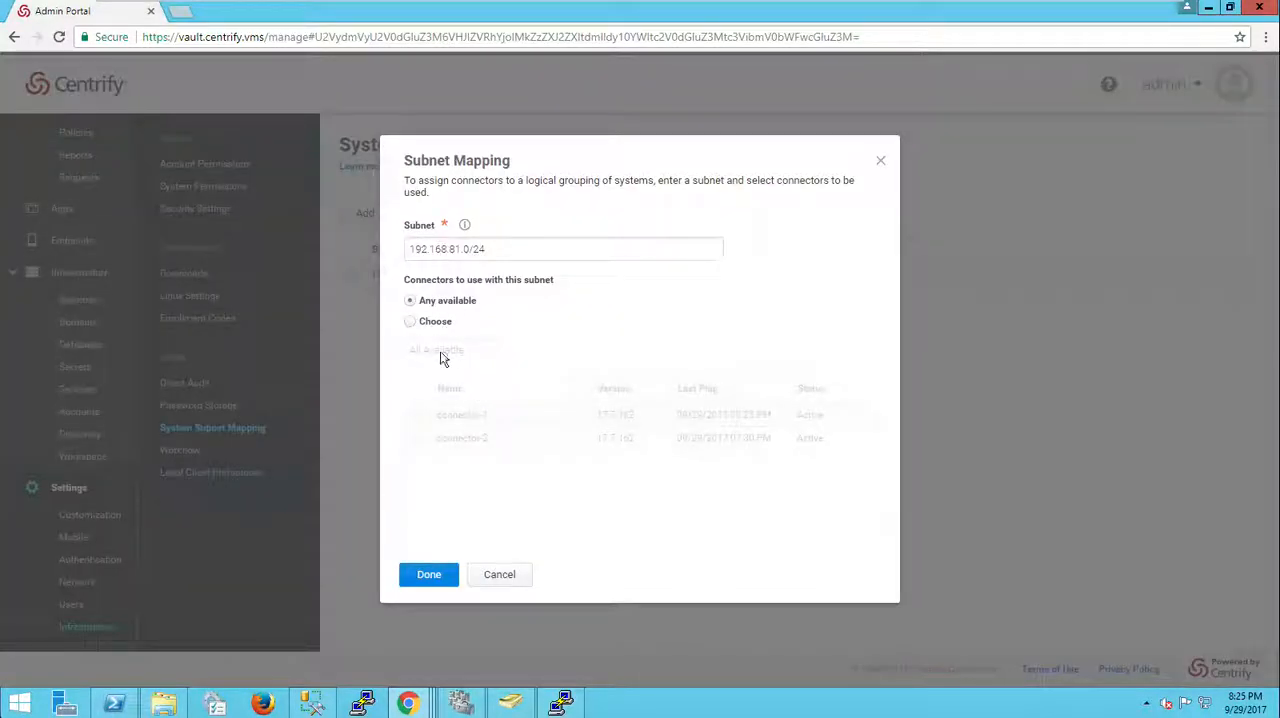
pyautogui.click(512, 581)
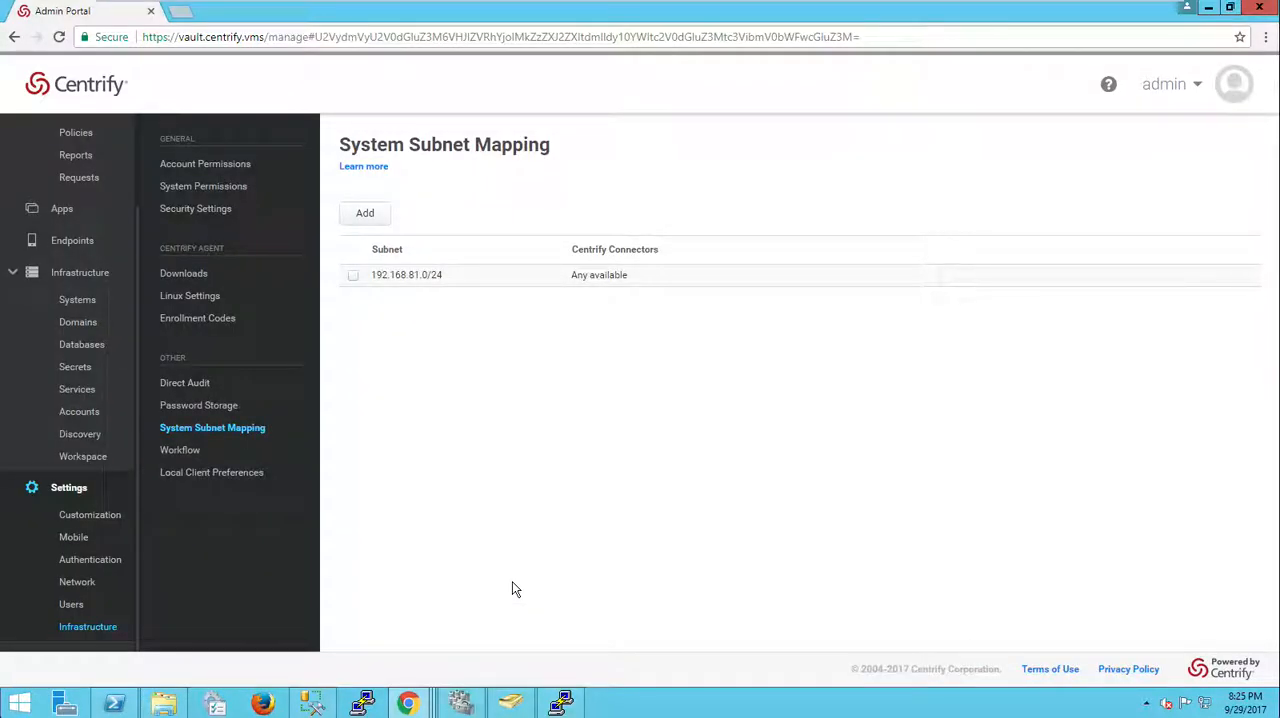
# Step: Check the engcen6 system's connector settings, then open the Databases list
pyautogui.click(84, 302)
pyautogui.click(305, 260)
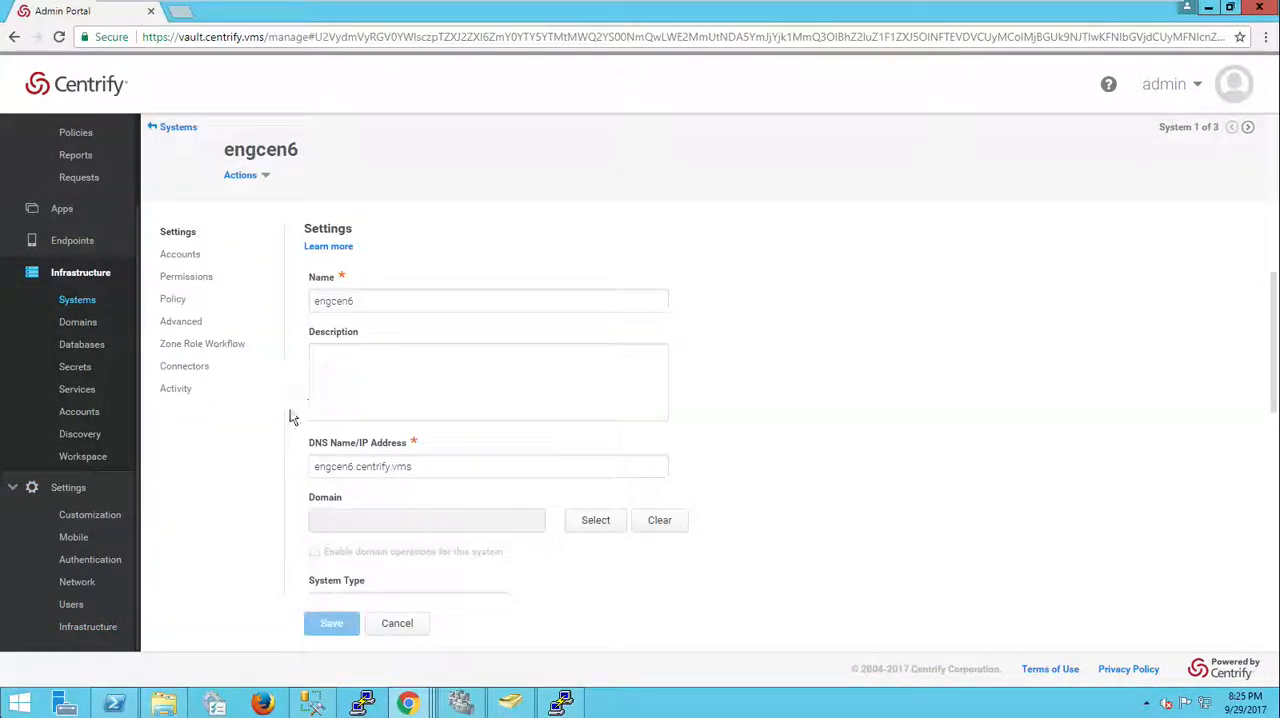
pyautogui.click(197, 368)
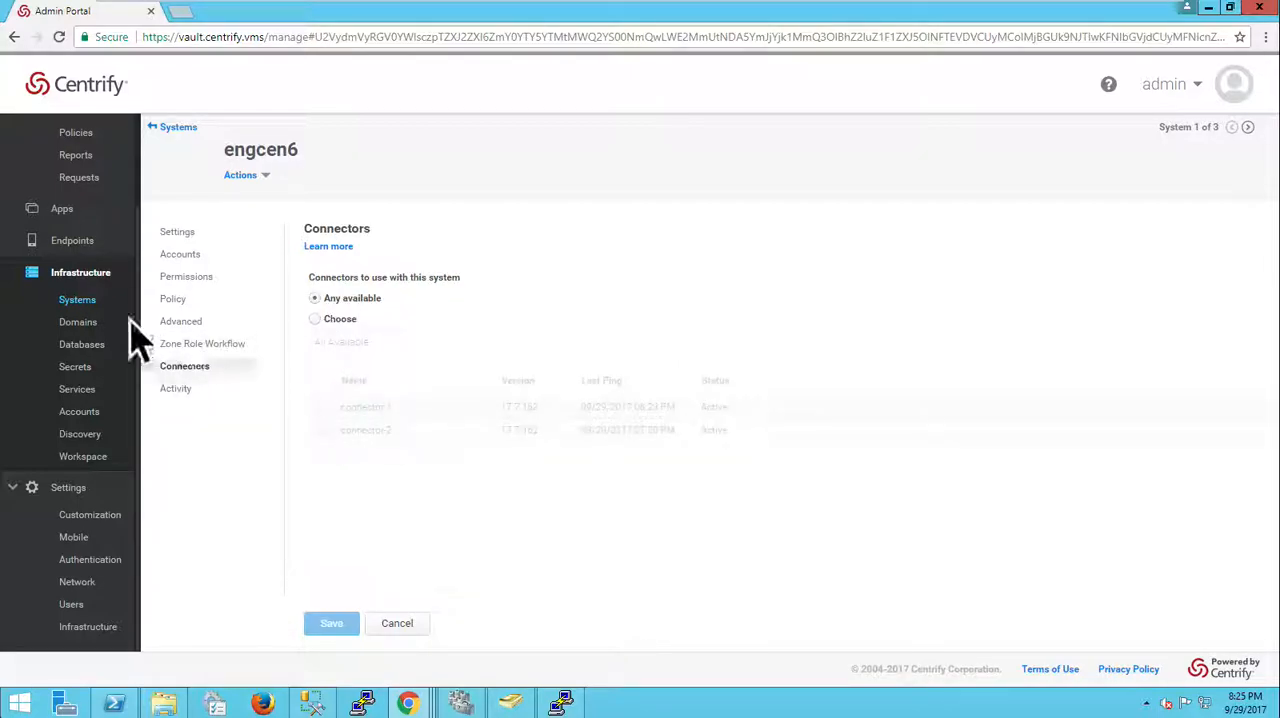
pyautogui.click(79, 324)
pyautogui.click(80, 345)
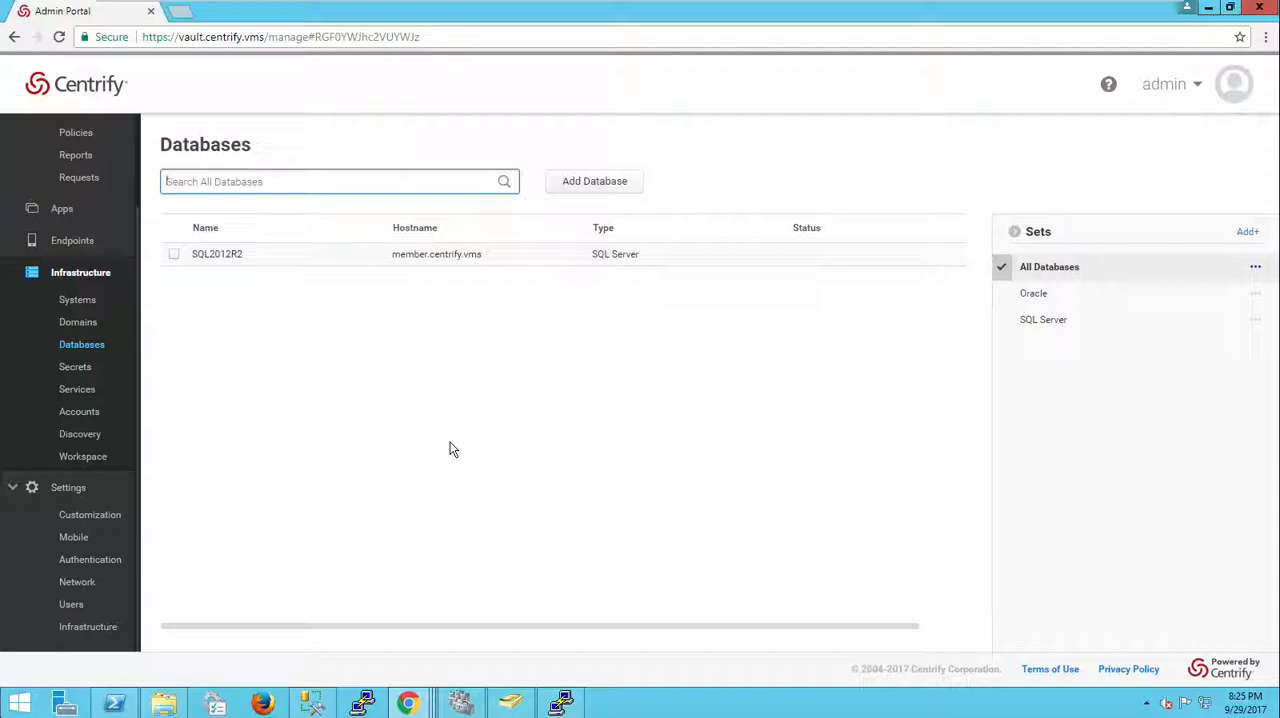
# Step: Search the system for proxy and open Centrify Connector Configuration
pyautogui.rightClick(28, 705)
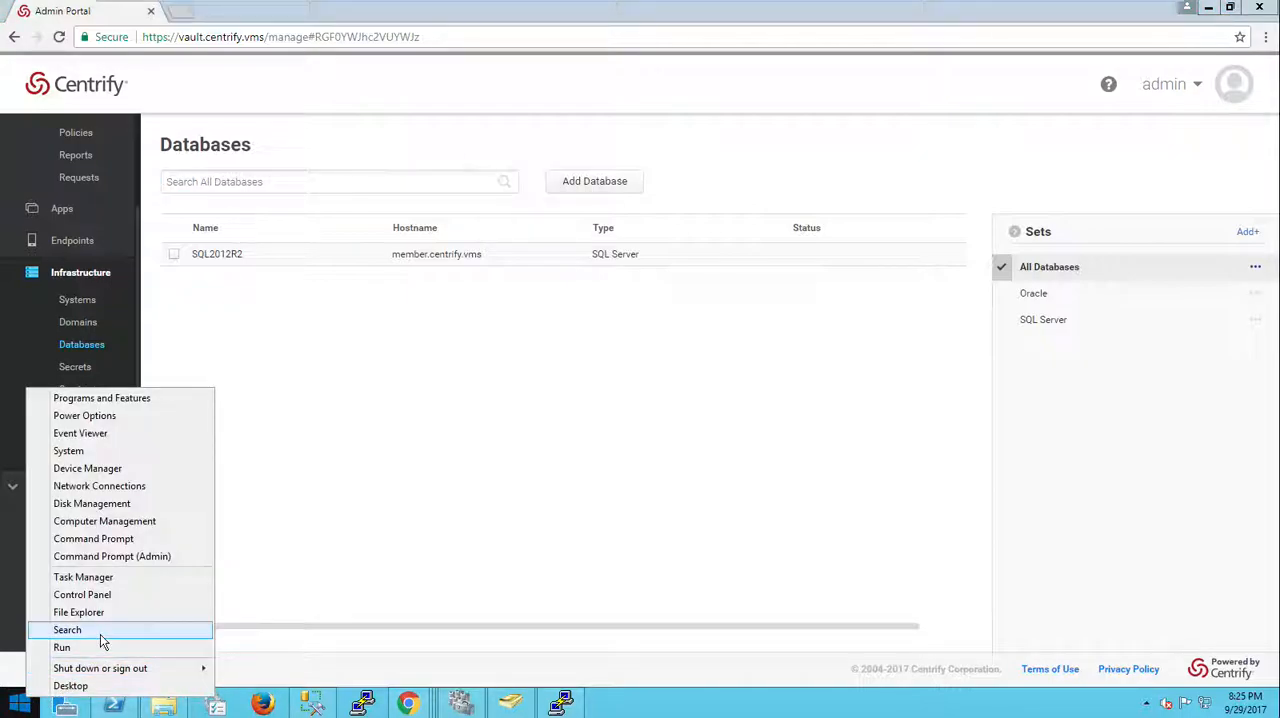
pyautogui.click(97, 631)
pyautogui.write('pro')
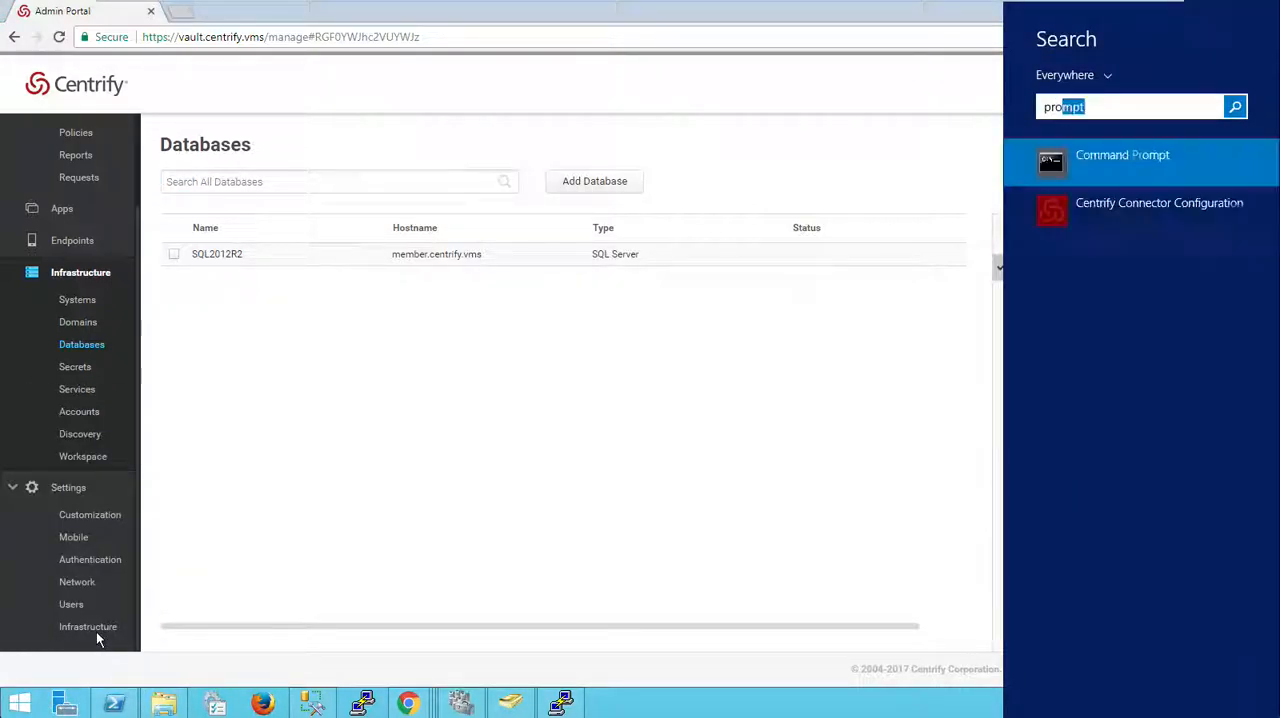
pyautogui.write('xy')
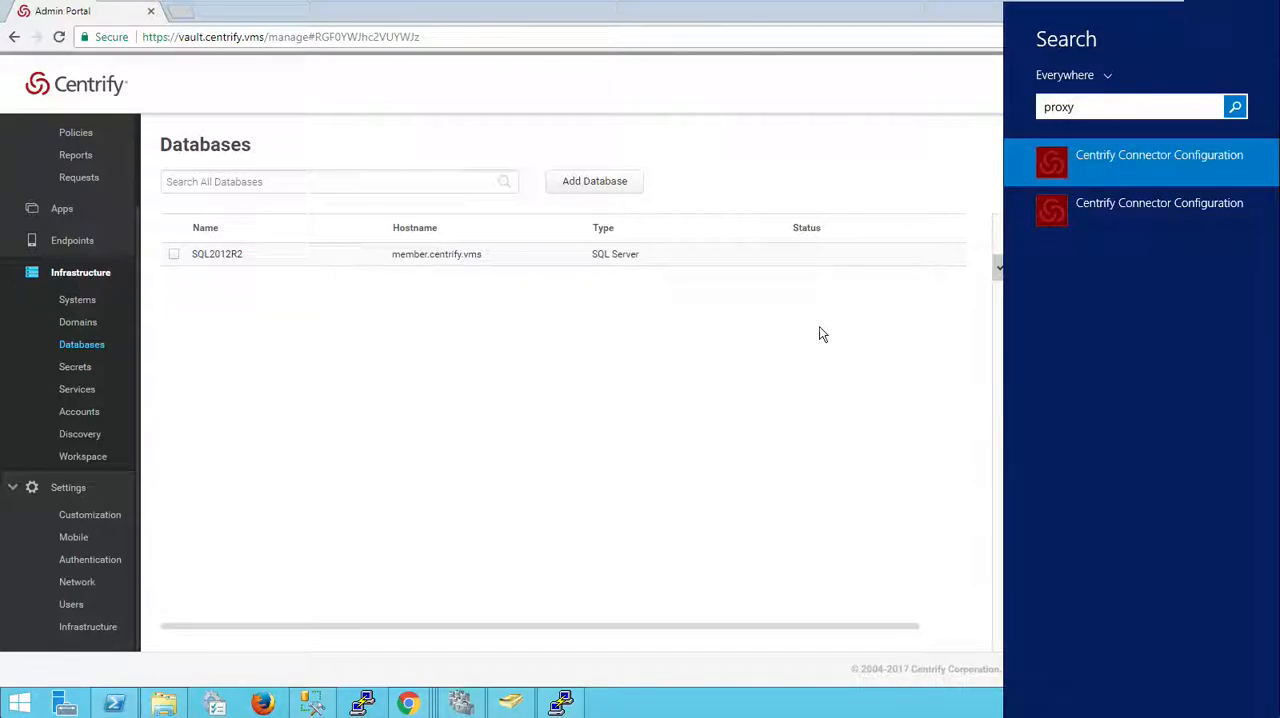
pyautogui.click(1114, 163)
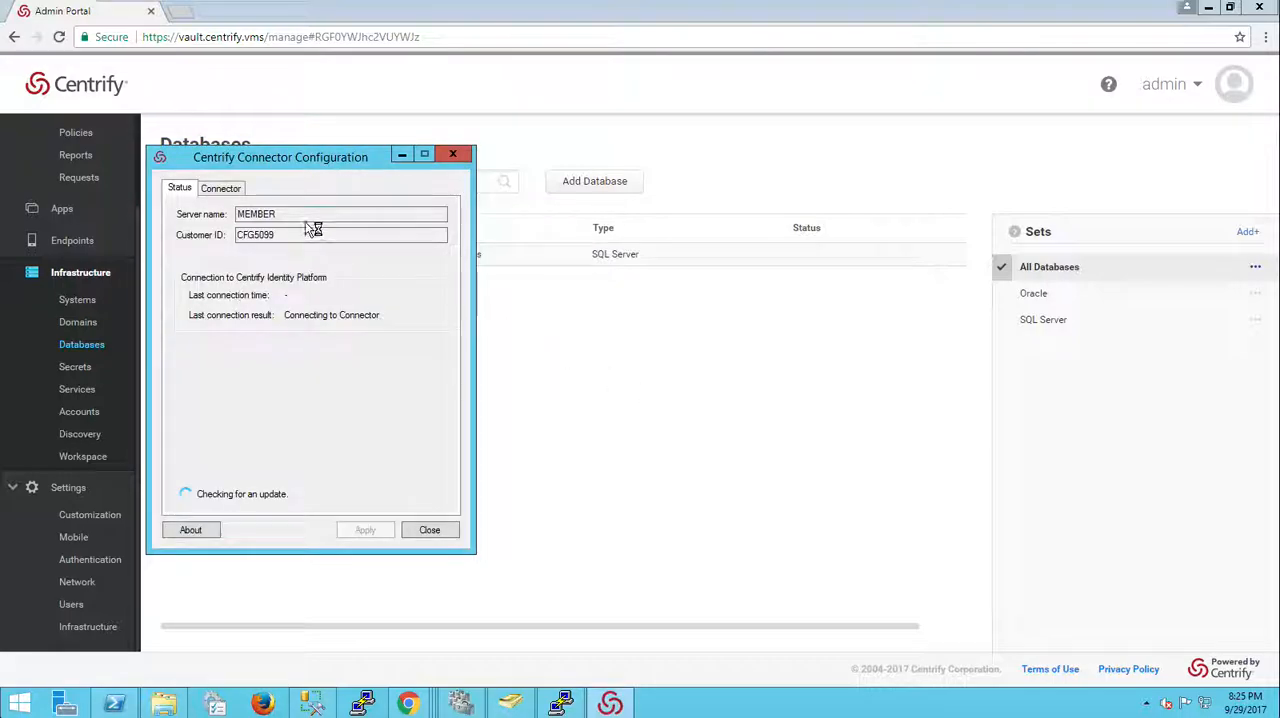
# Step: Review the connector's settings and its auto-update schedule without changing them
pyautogui.click(226, 193)
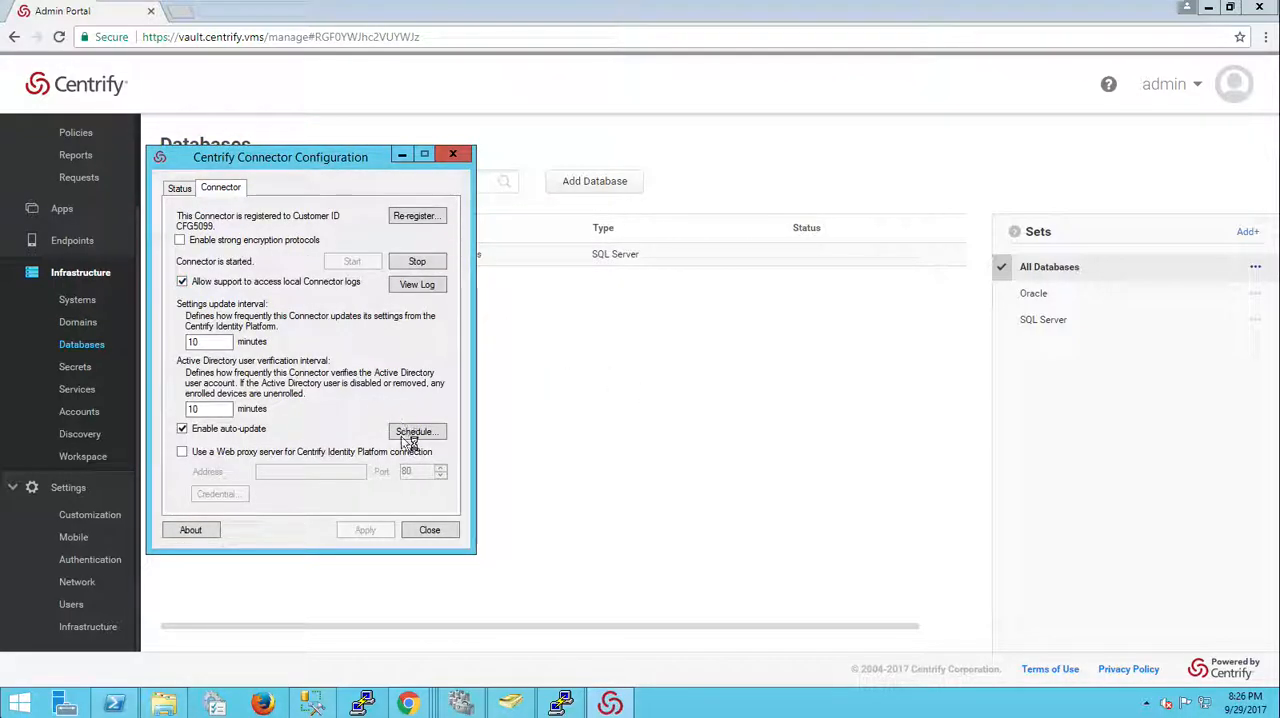
pyautogui.click(412, 432)
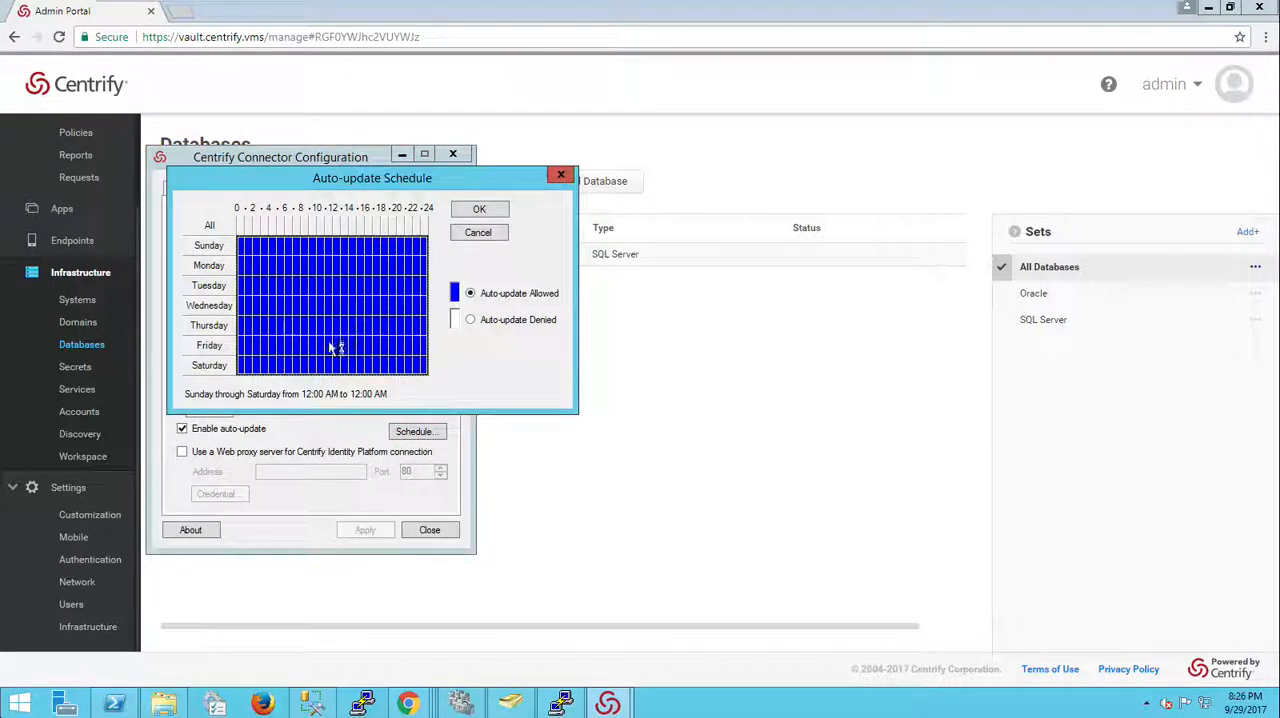
pyautogui.click(477, 233)
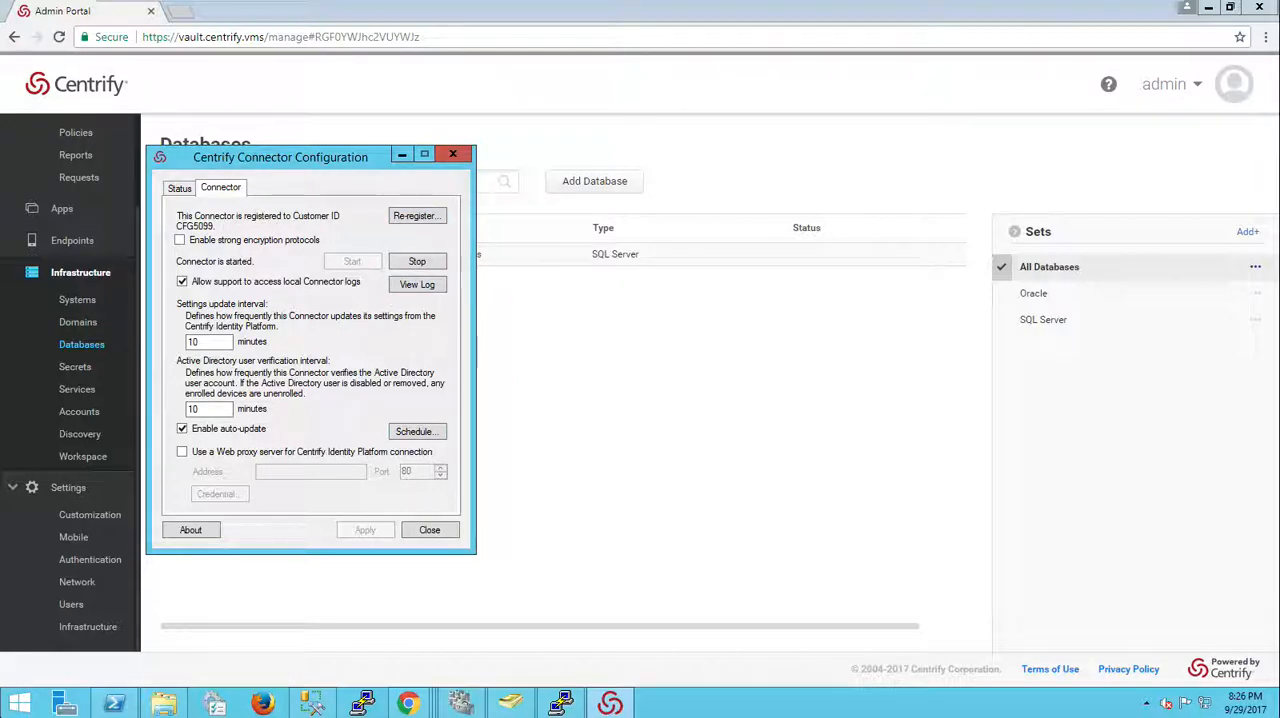
pyautogui.moveTo(310, 168); pyautogui.dragTo(665, 249)
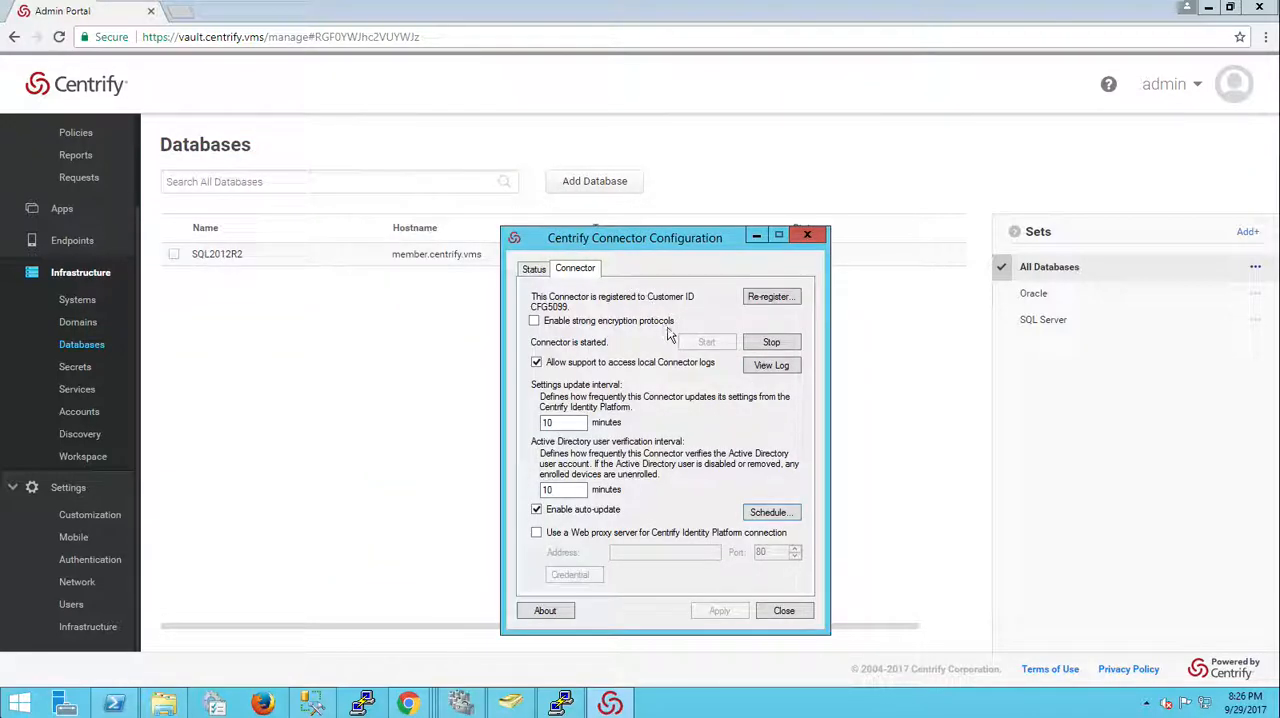
pyautogui.moveTo(642, 238); pyautogui.dragTo(650, 226)
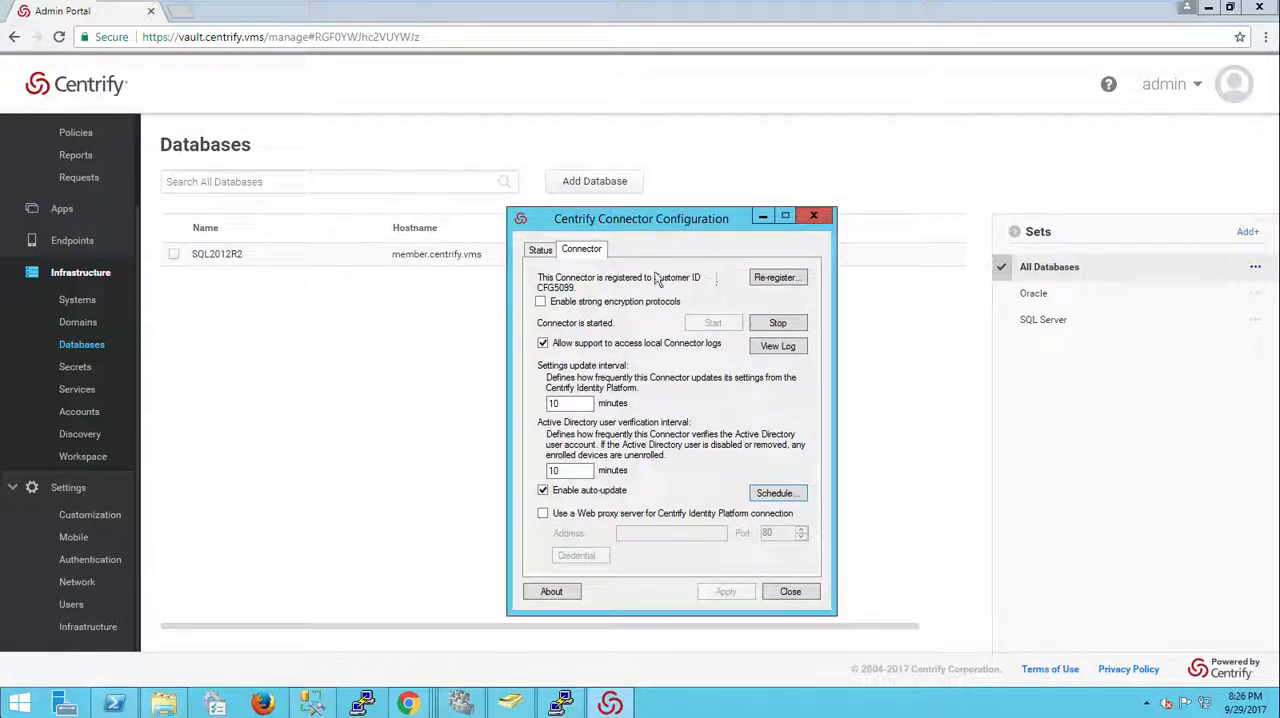
# Step: Apply the pending connector update from the connector's status page
pyautogui.click(541, 250)
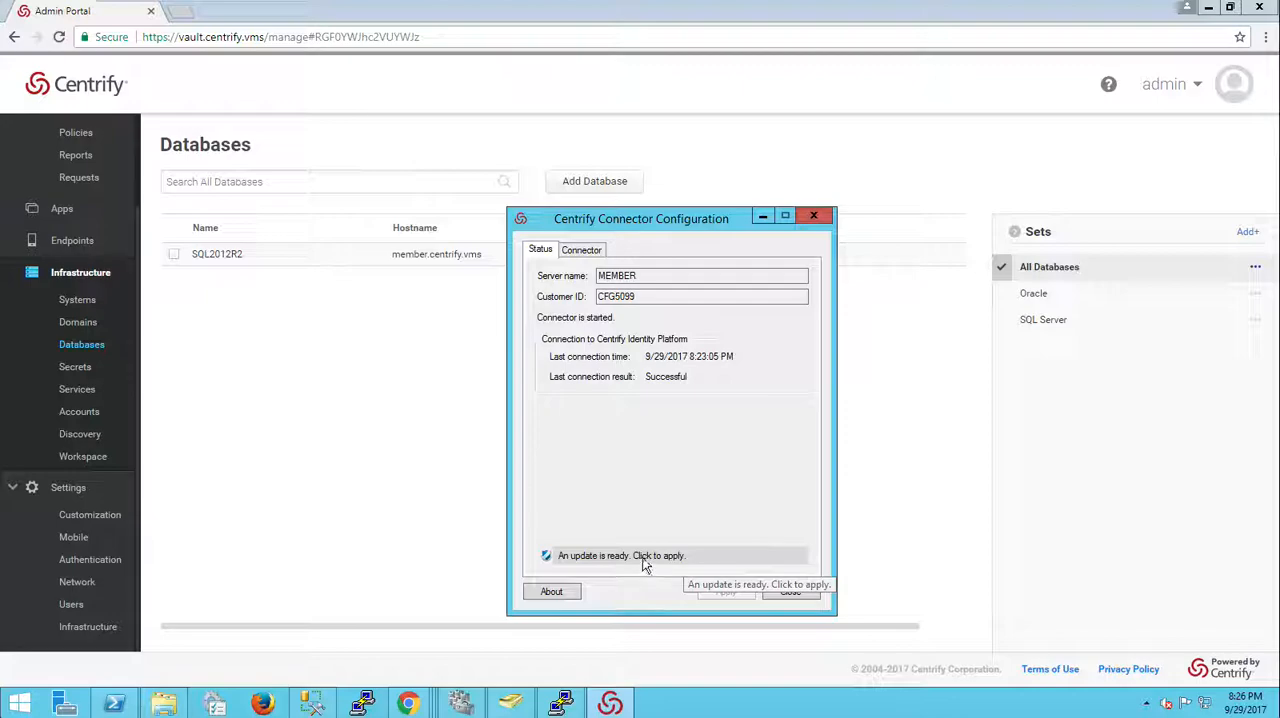
pyautogui.click(648, 562)
pyautogui.click(668, 430)
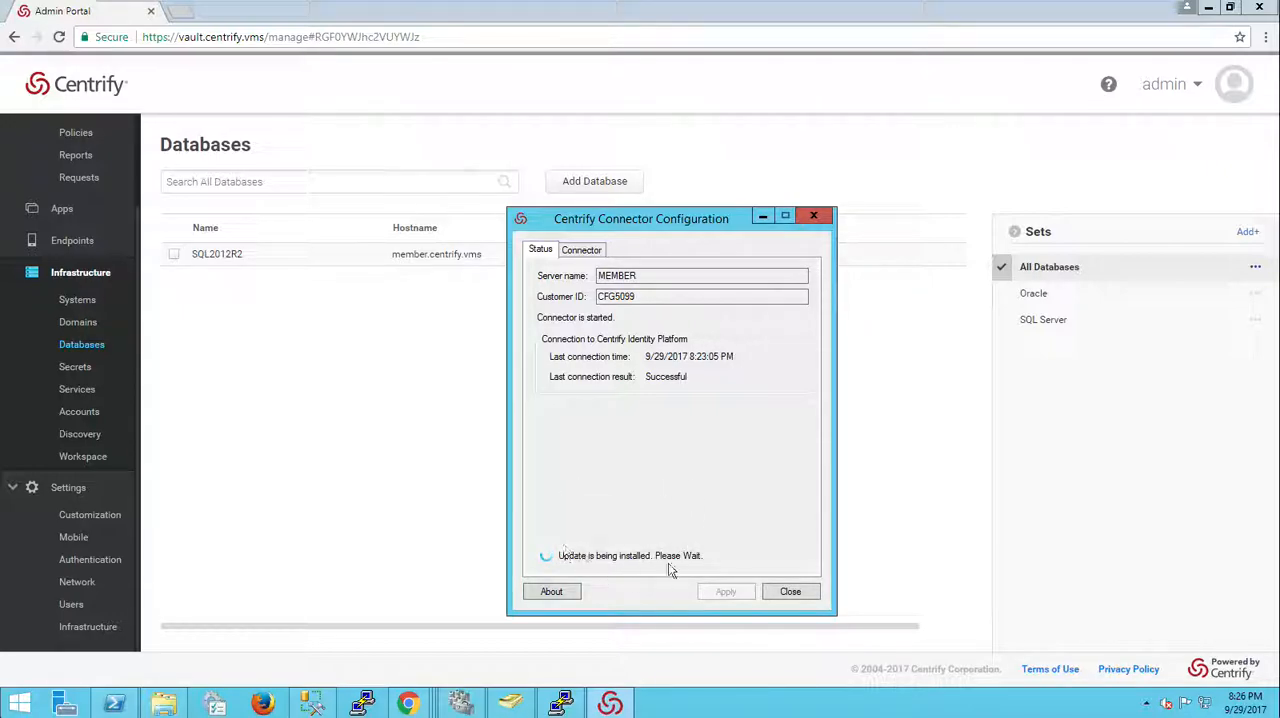
# Step: Log in to engcen6 with the opieadmin account from the Systems list, then close the SSH session
pyautogui.click(79, 301)
pyautogui.rightClick(309, 268)
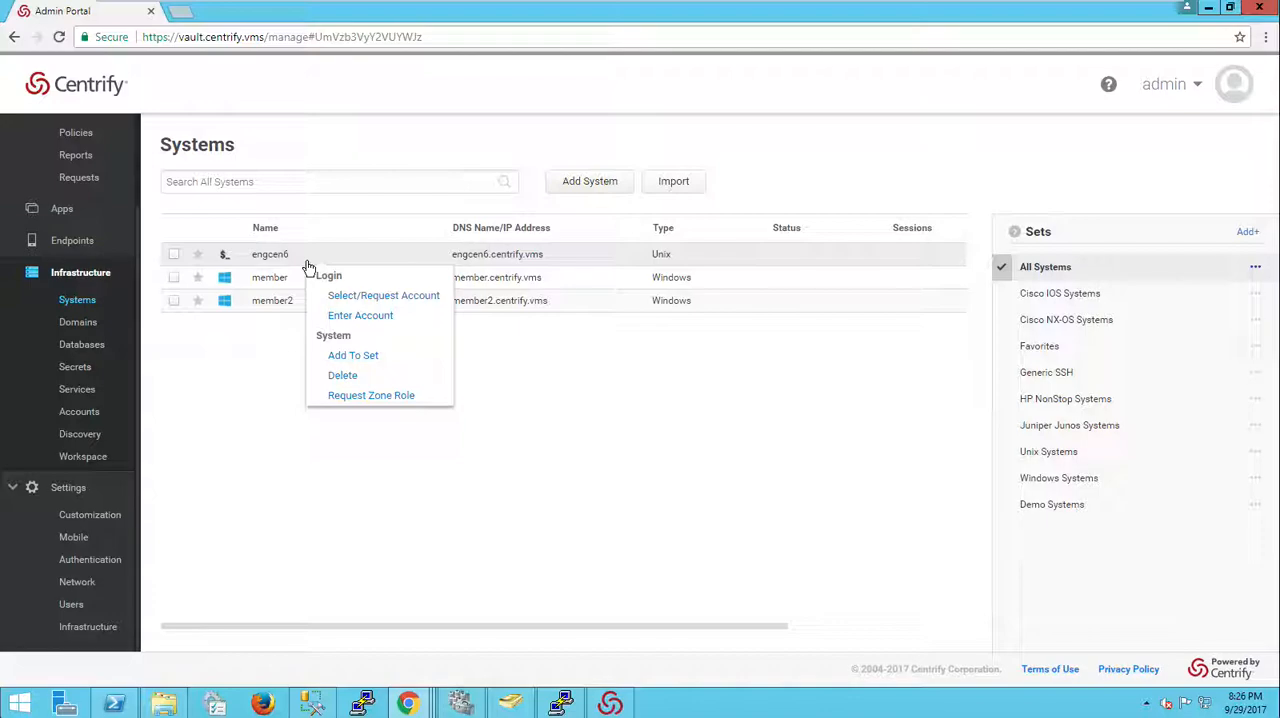
pyautogui.click(370, 296)
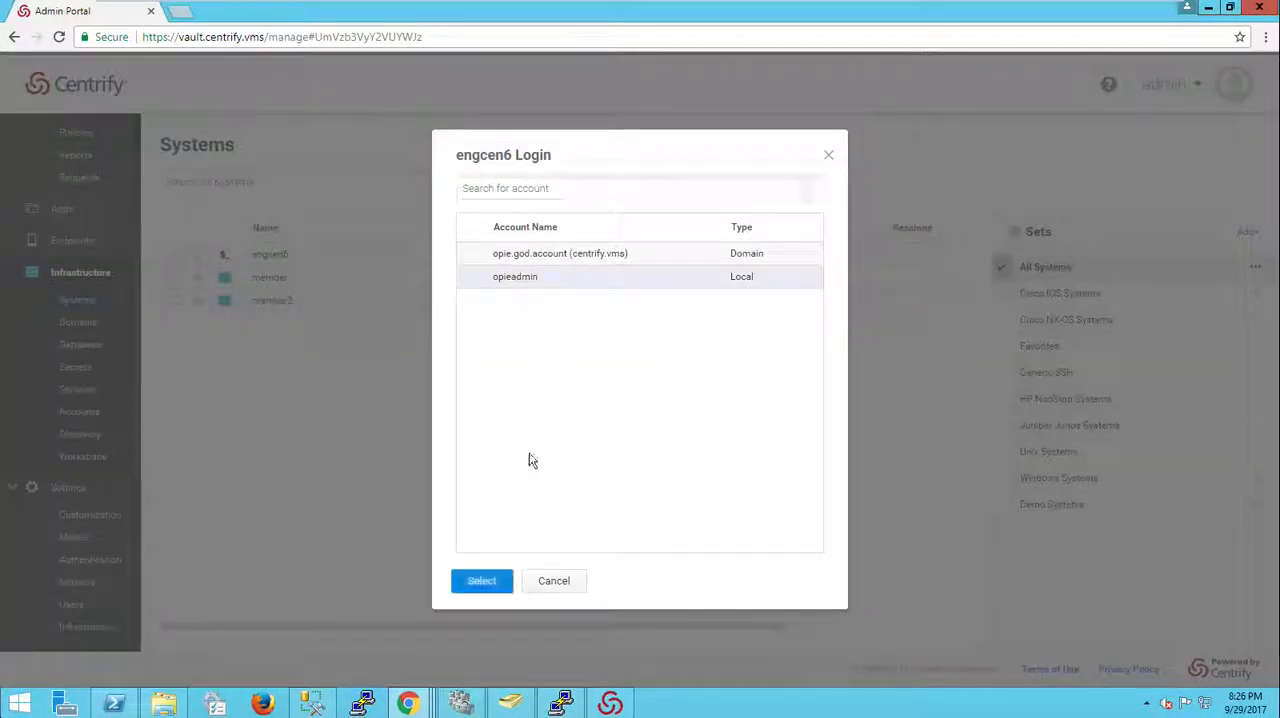
pyautogui.click(481, 581)
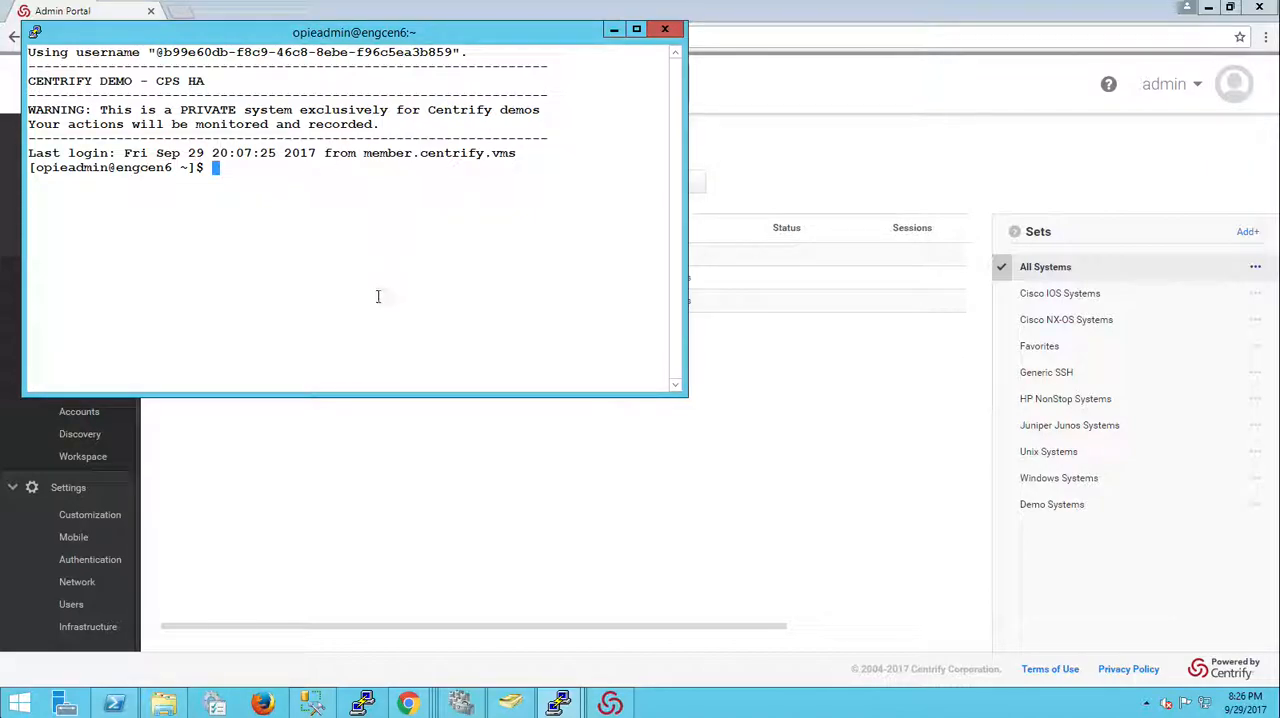
pyautogui.click(664, 28)
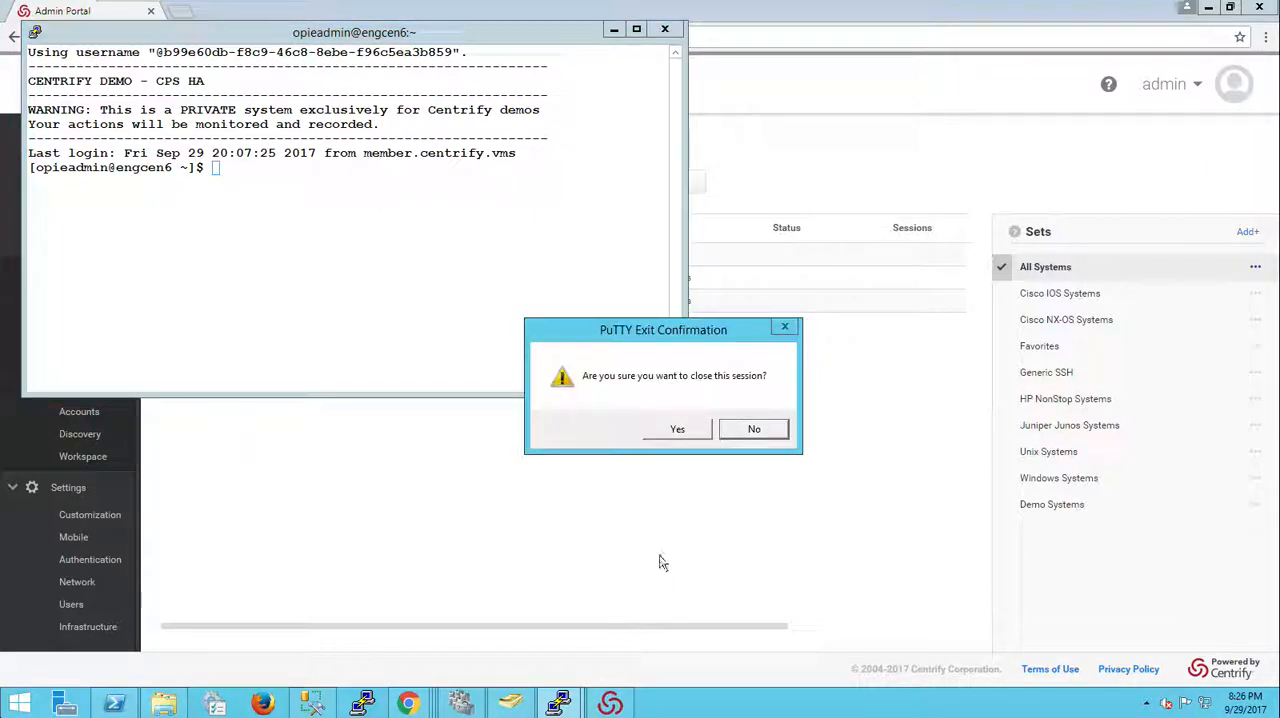
pyautogui.click(676, 429)
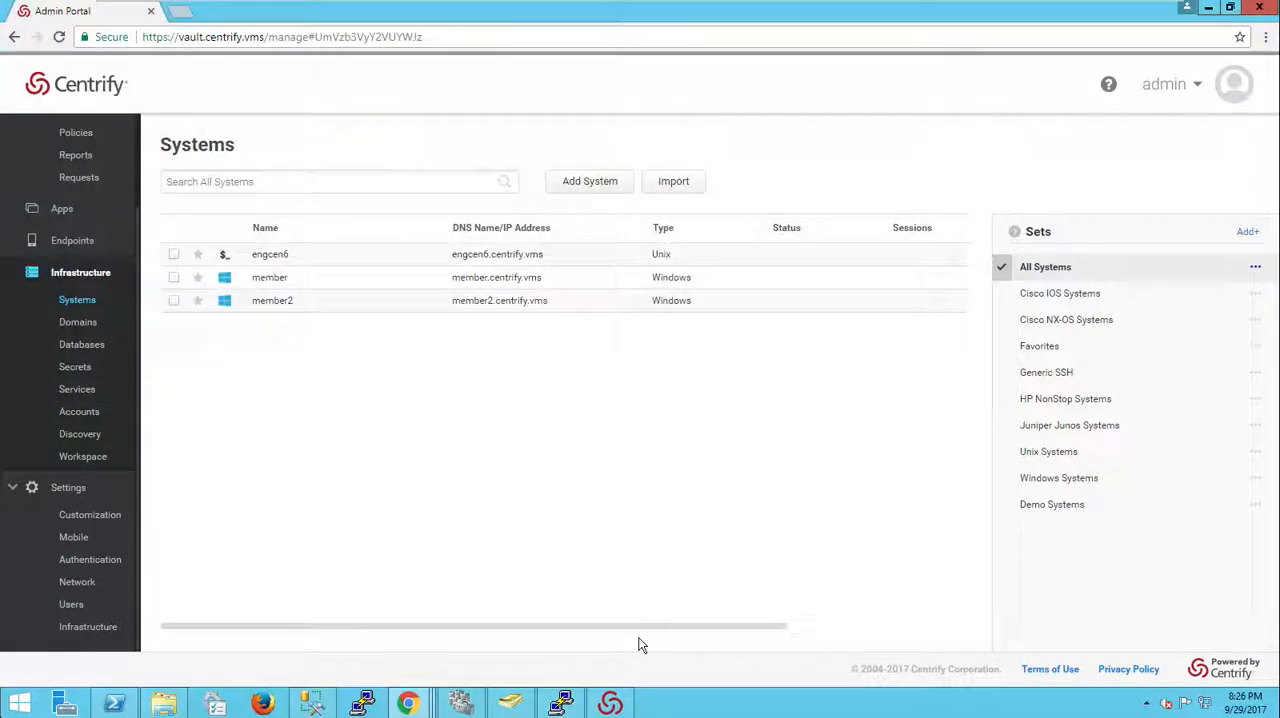
# Step: Check the connector update's progress and minimize the configuration window
pyautogui.click(609, 704)
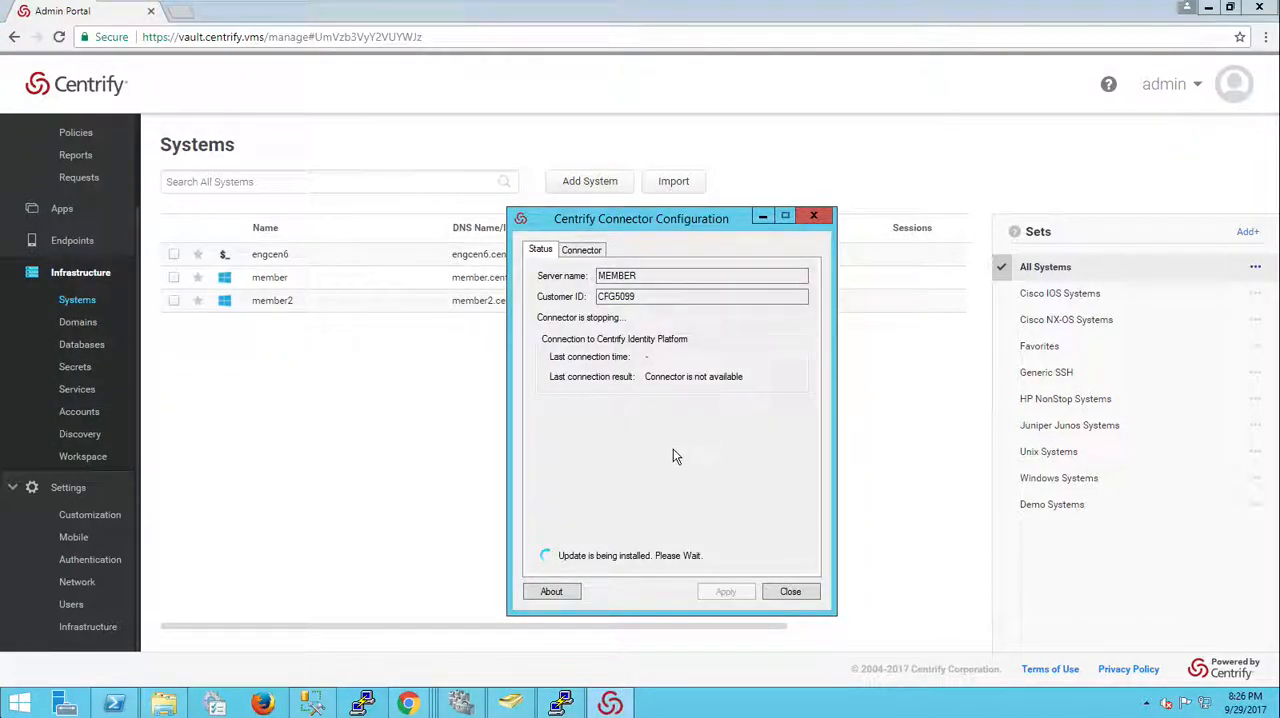
pyautogui.moveTo(605, 6)
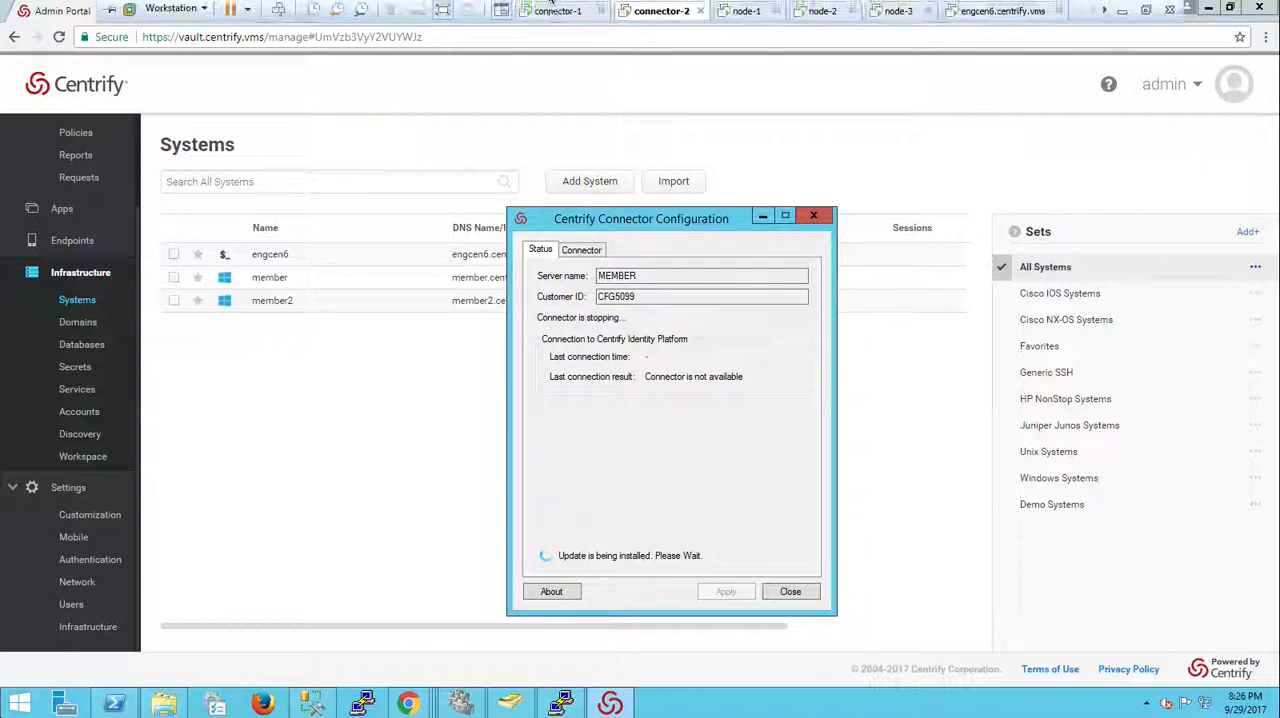
pyautogui.click(763, 218)
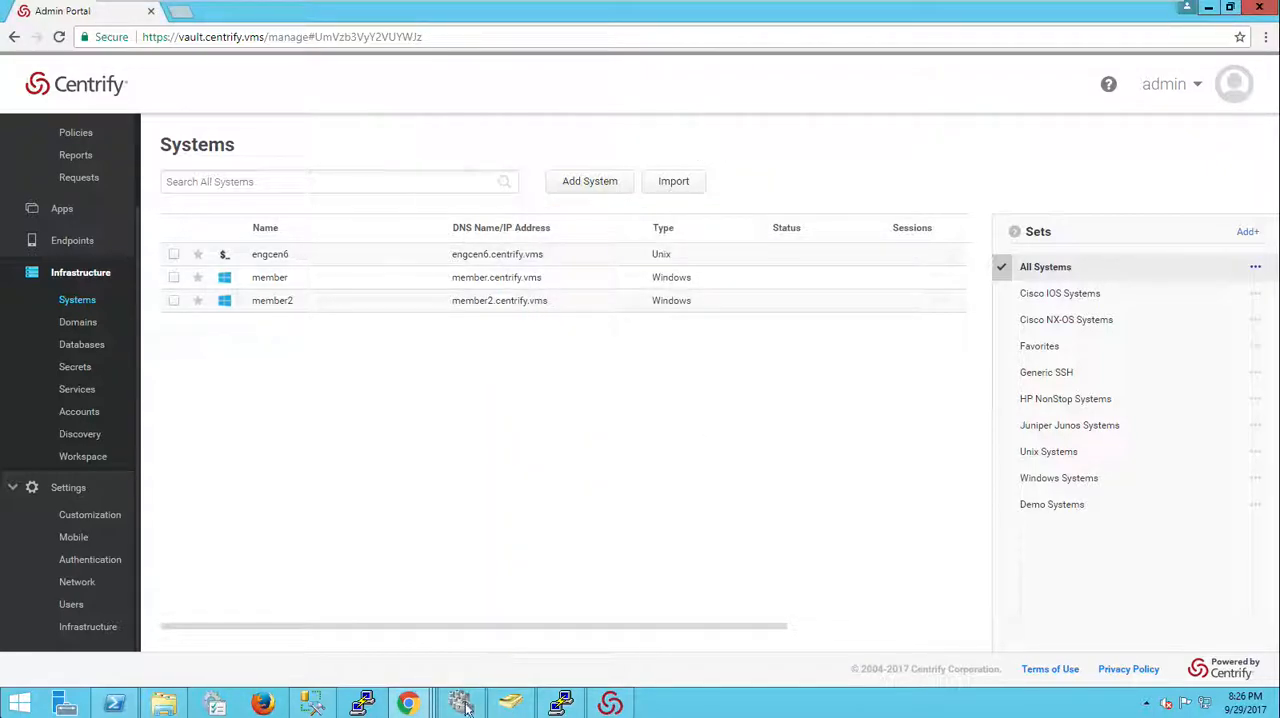
# Step: Resume the paused member3 cluster node without failing roles back
pyautogui.moveTo(462, 705)
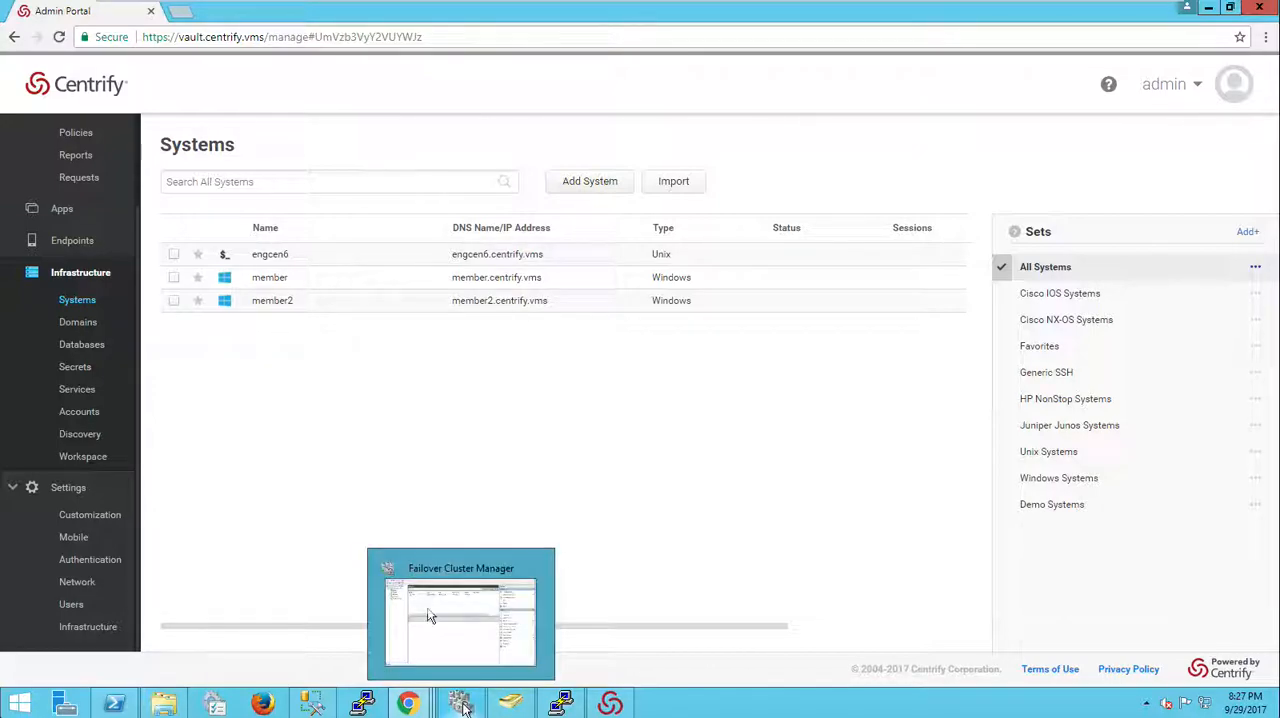
pyautogui.click(466, 705)
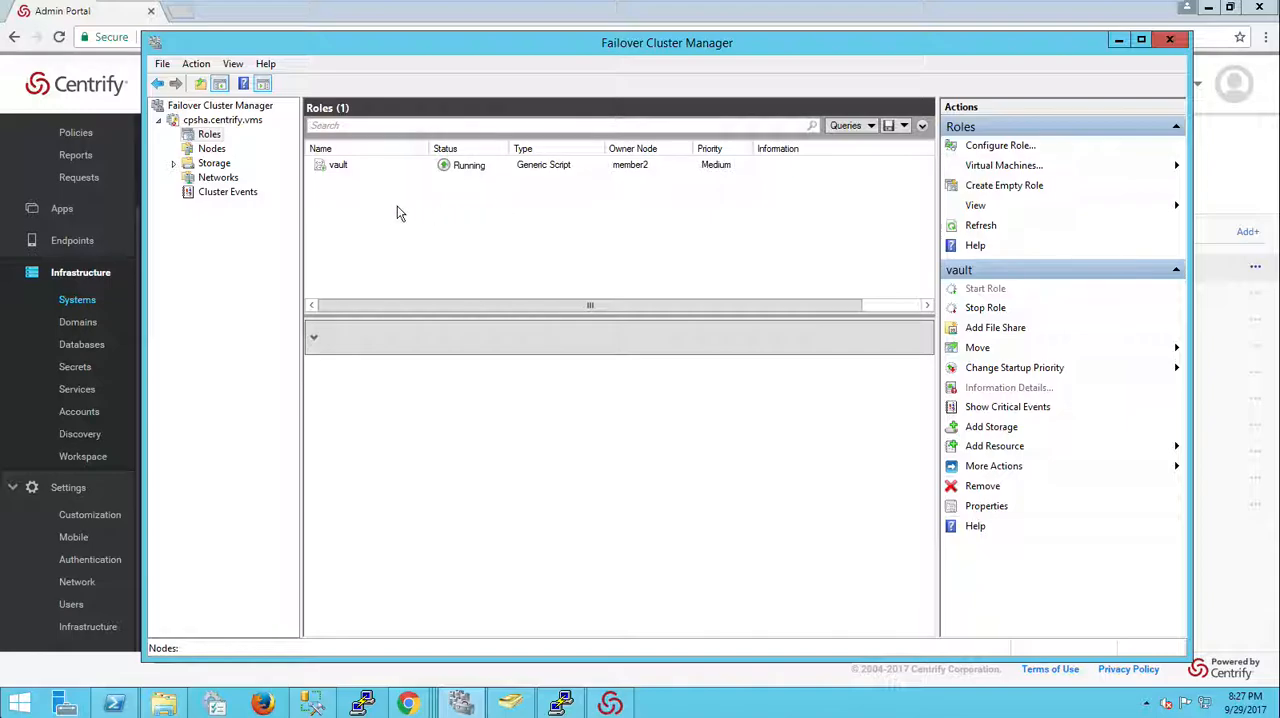
pyautogui.click(211, 150)
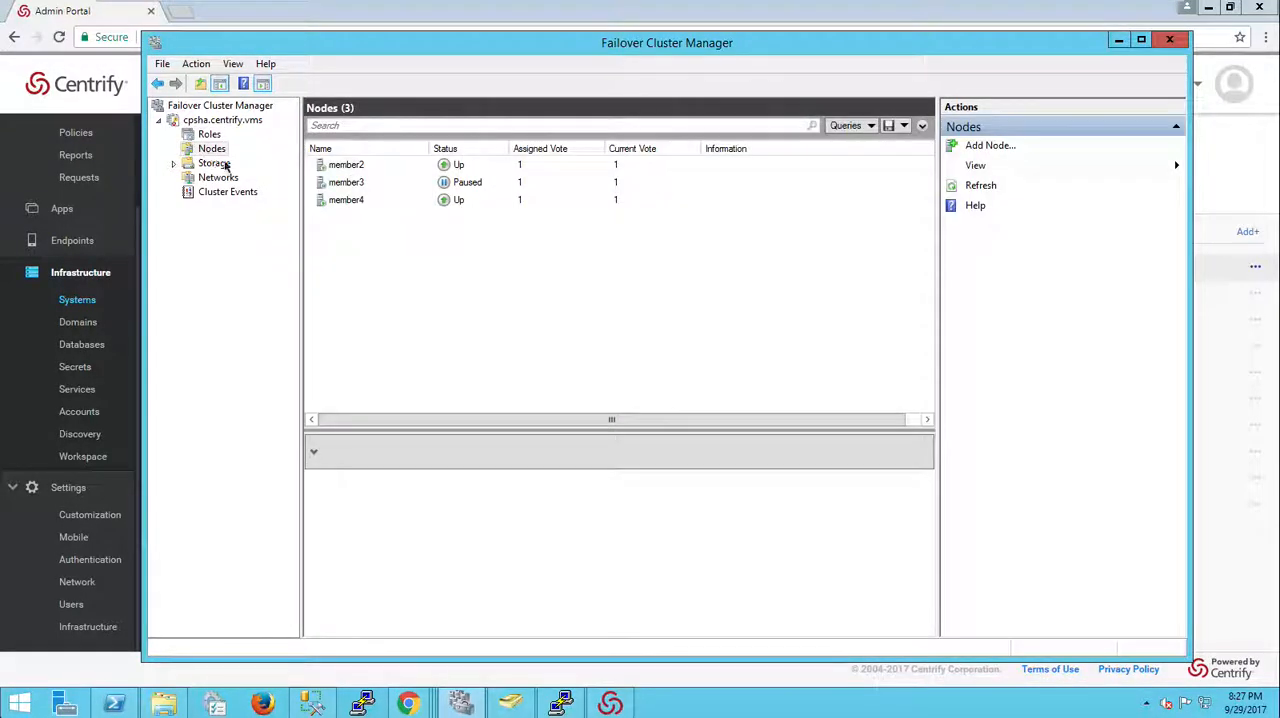
pyautogui.rightClick(363, 186)
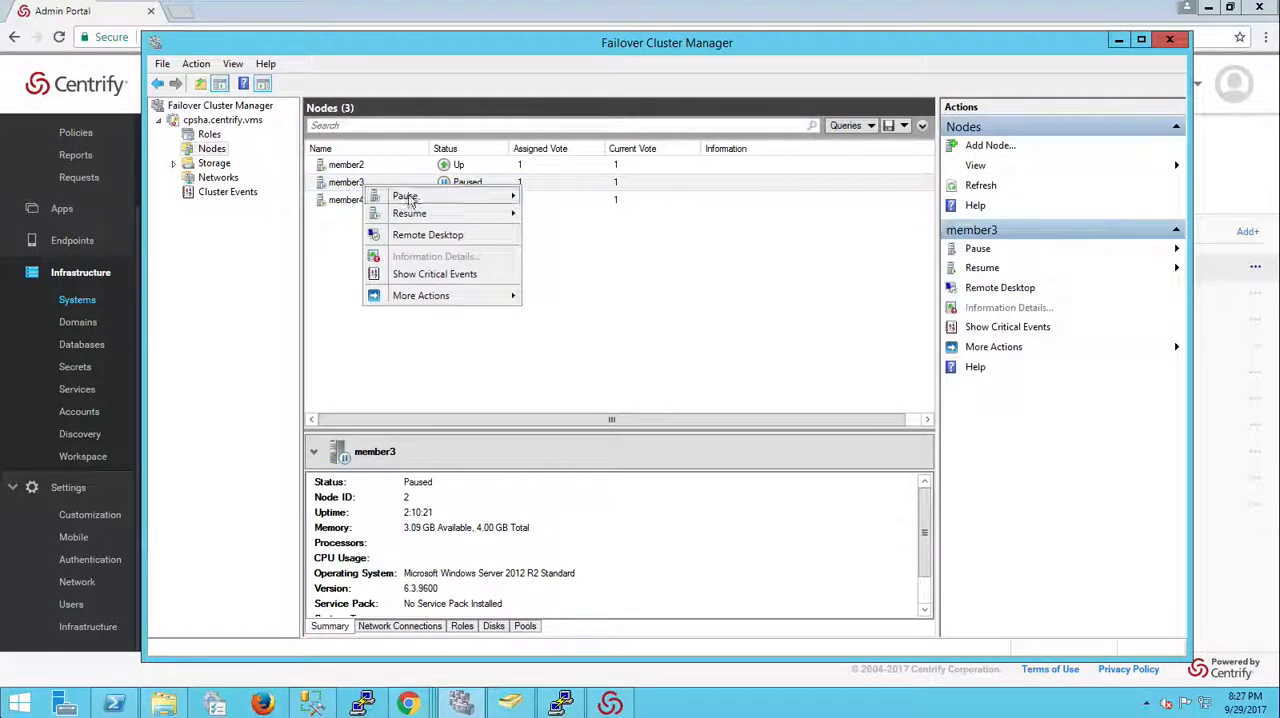
pyautogui.moveTo(430, 214)
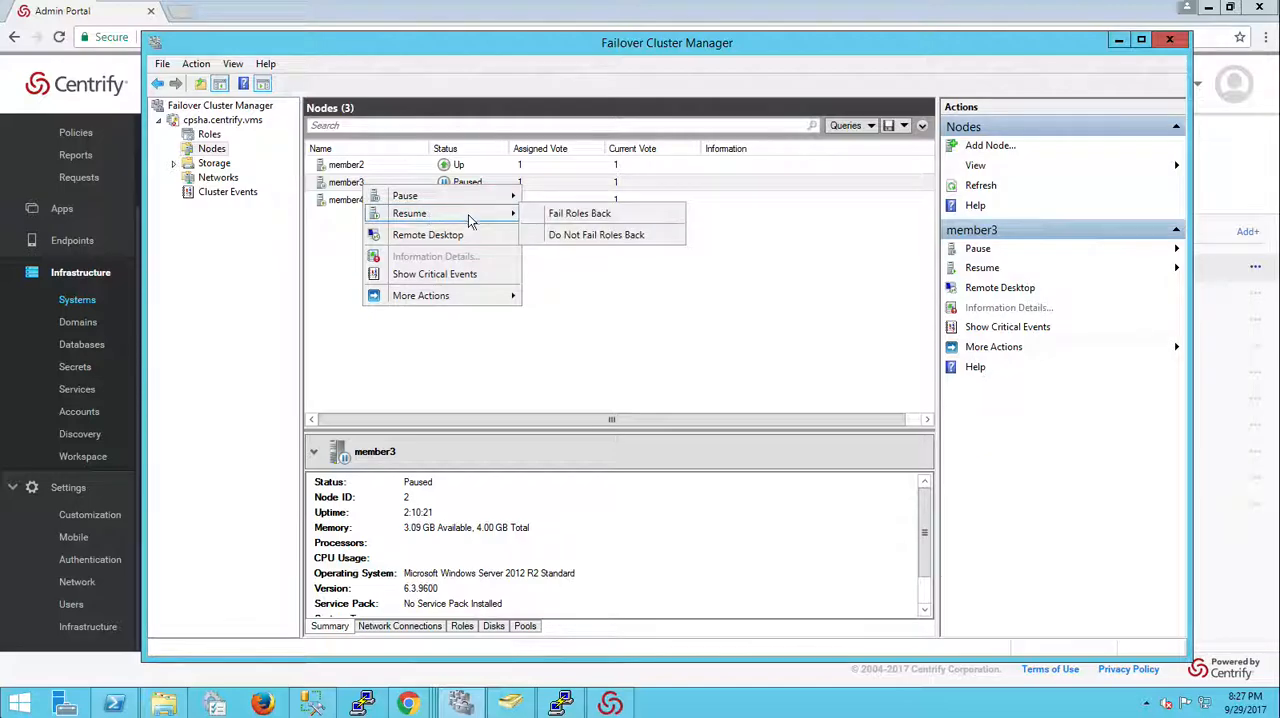
pyautogui.click(603, 234)
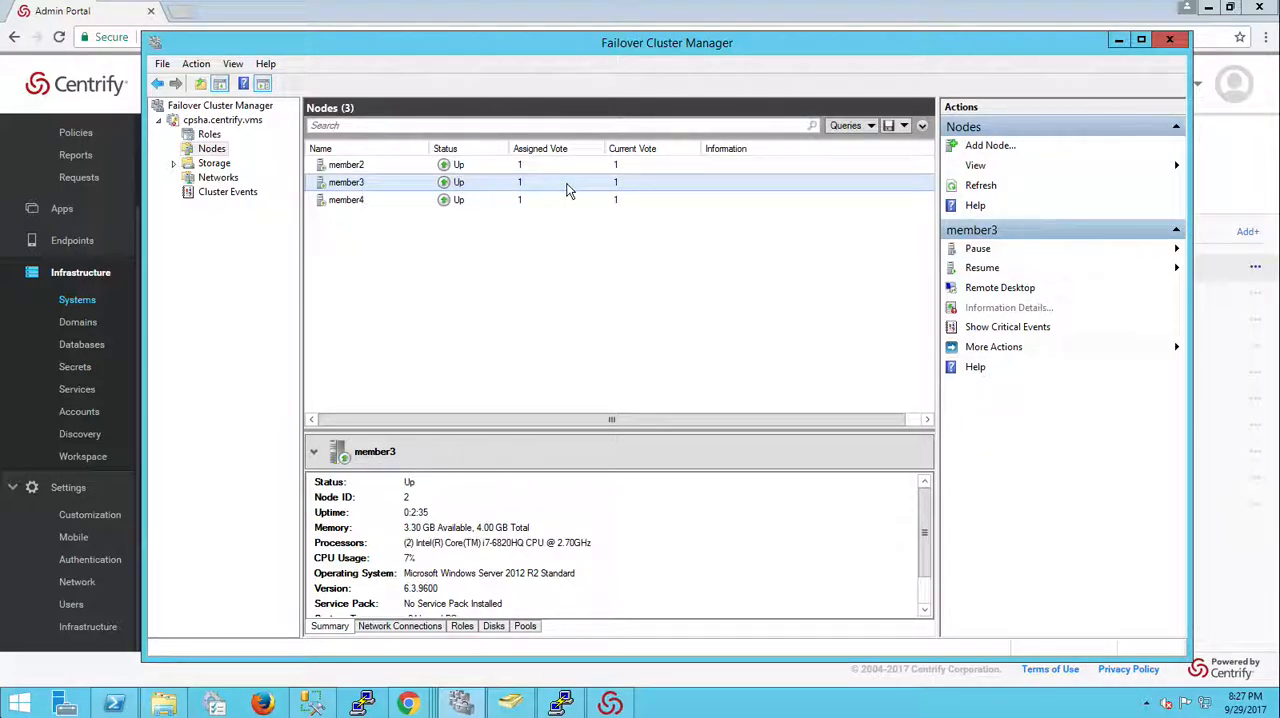
# Step: Move the vault clustered role to the member3 node
pyautogui.click(209, 134)
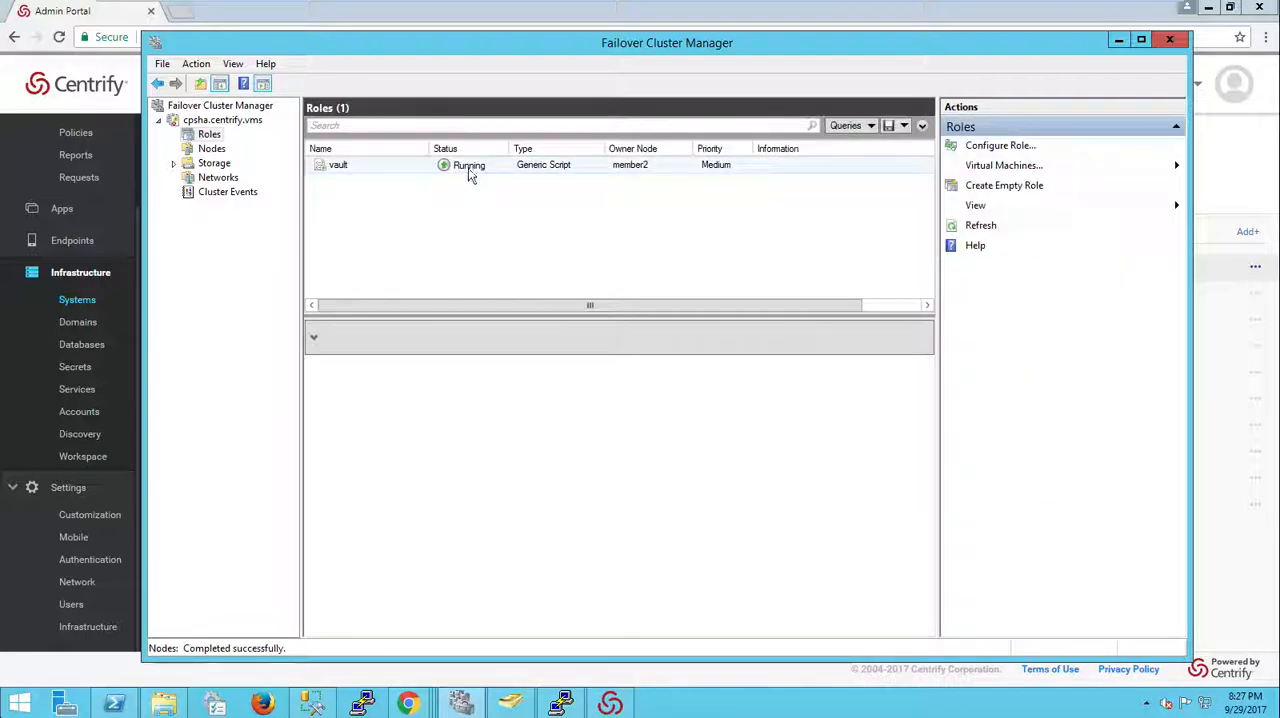
pyautogui.rightClick(470, 175)
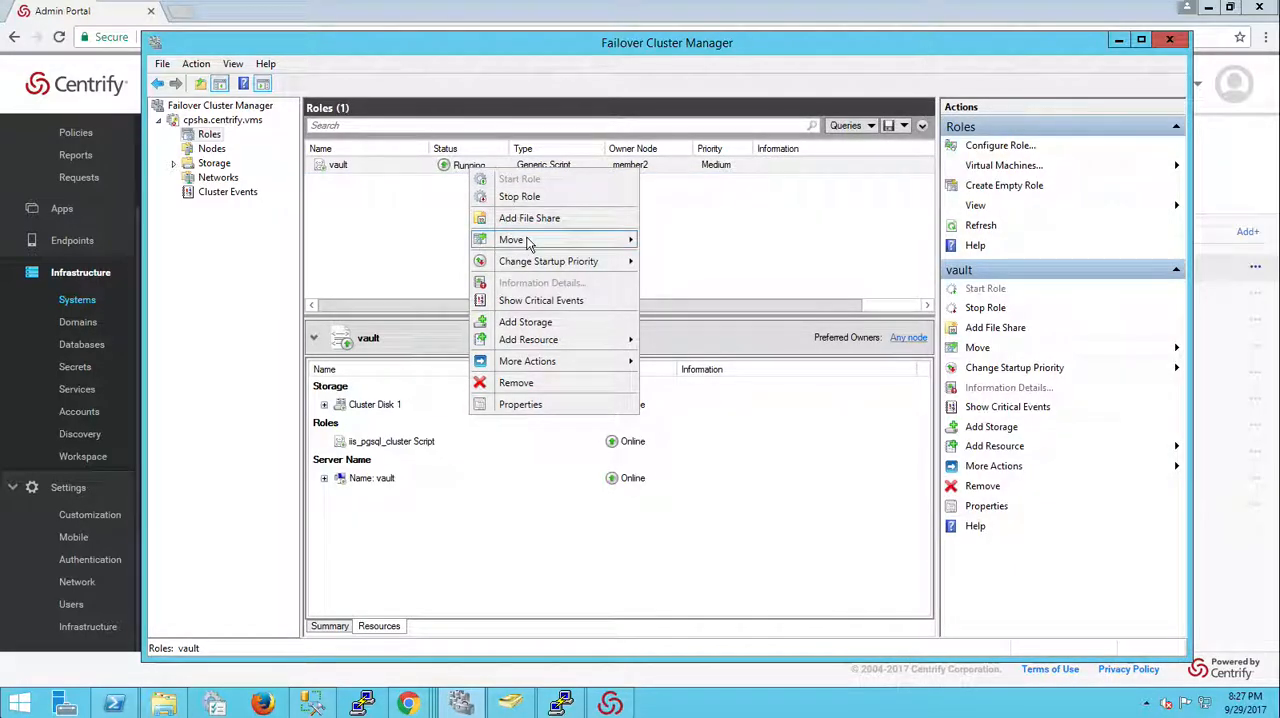
pyautogui.moveTo(528, 241)
pyautogui.click(718, 258)
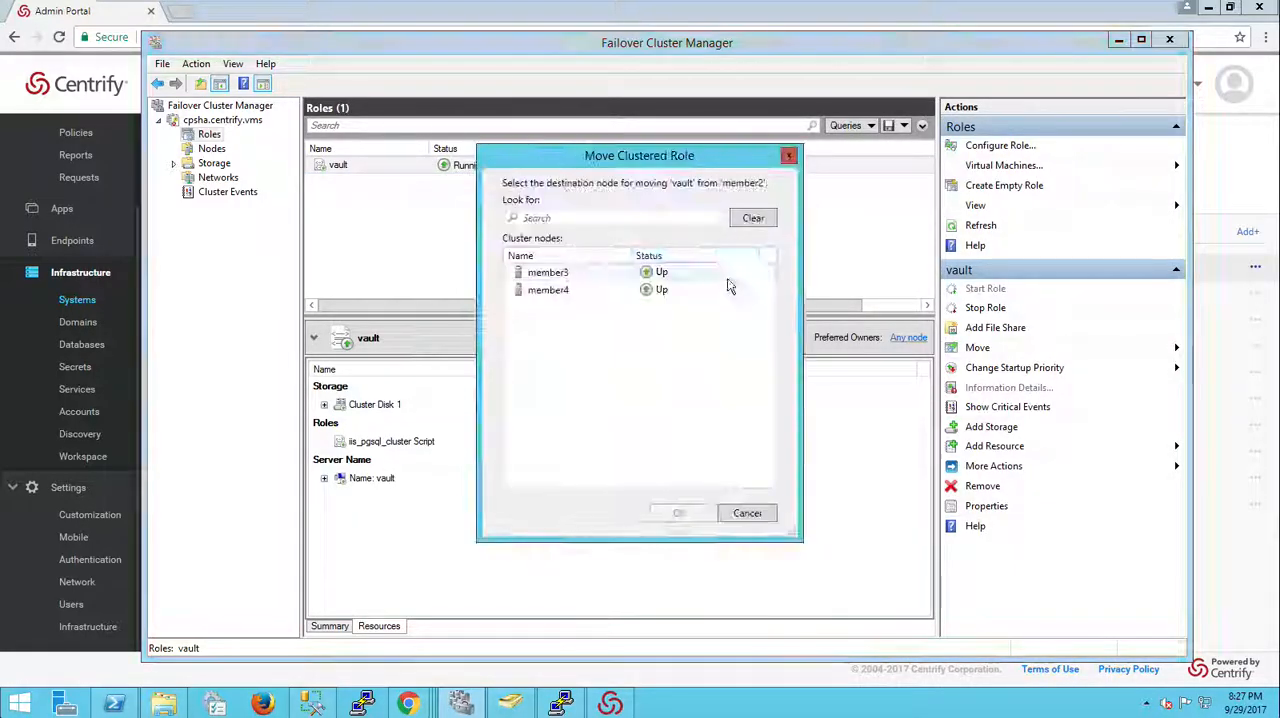
pyautogui.click(540, 273)
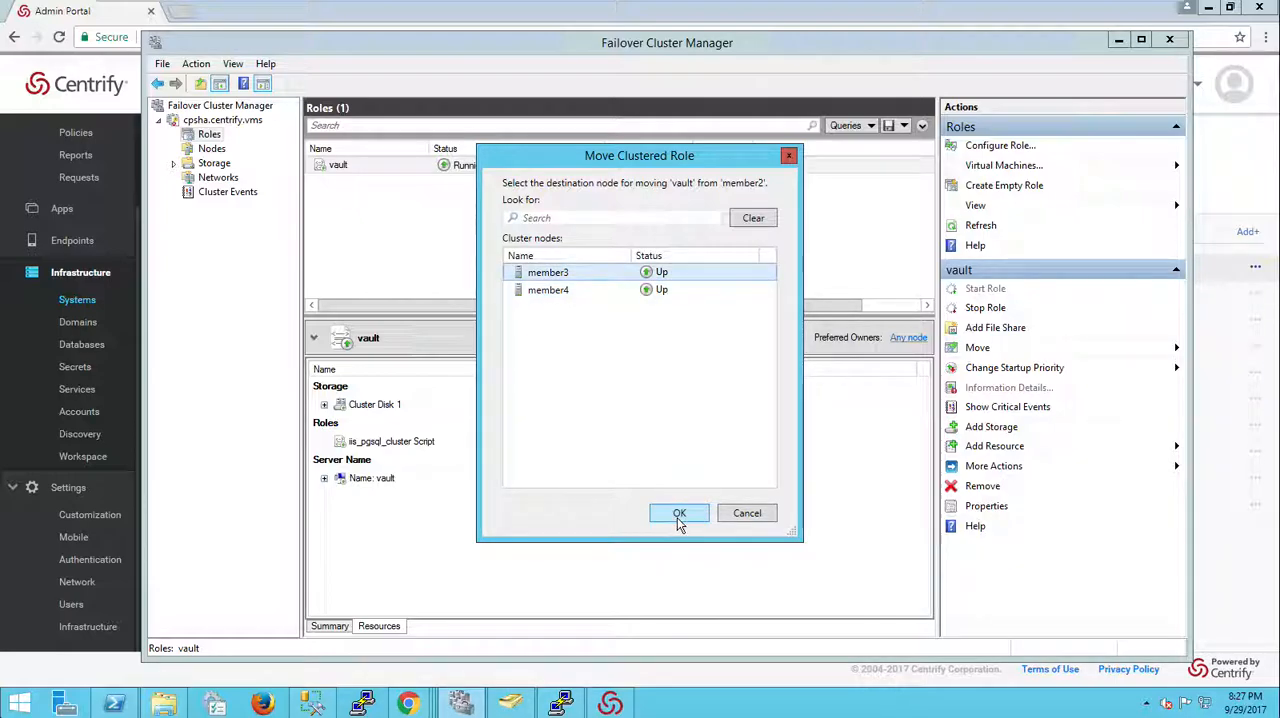
pyautogui.click(677, 515)
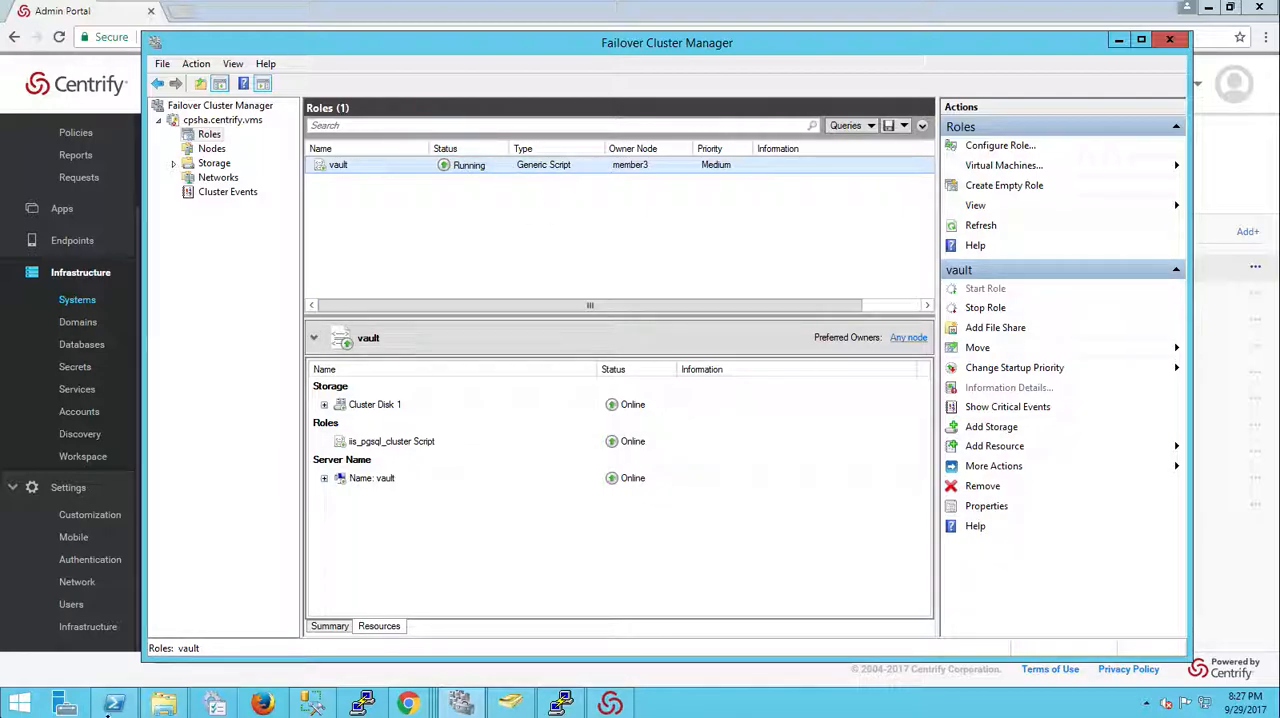
# Step: Query the cisdb-pgsql service status on member3 in PowerShell, then return to the cluster roles
pyautogui.moveTo(116, 708)
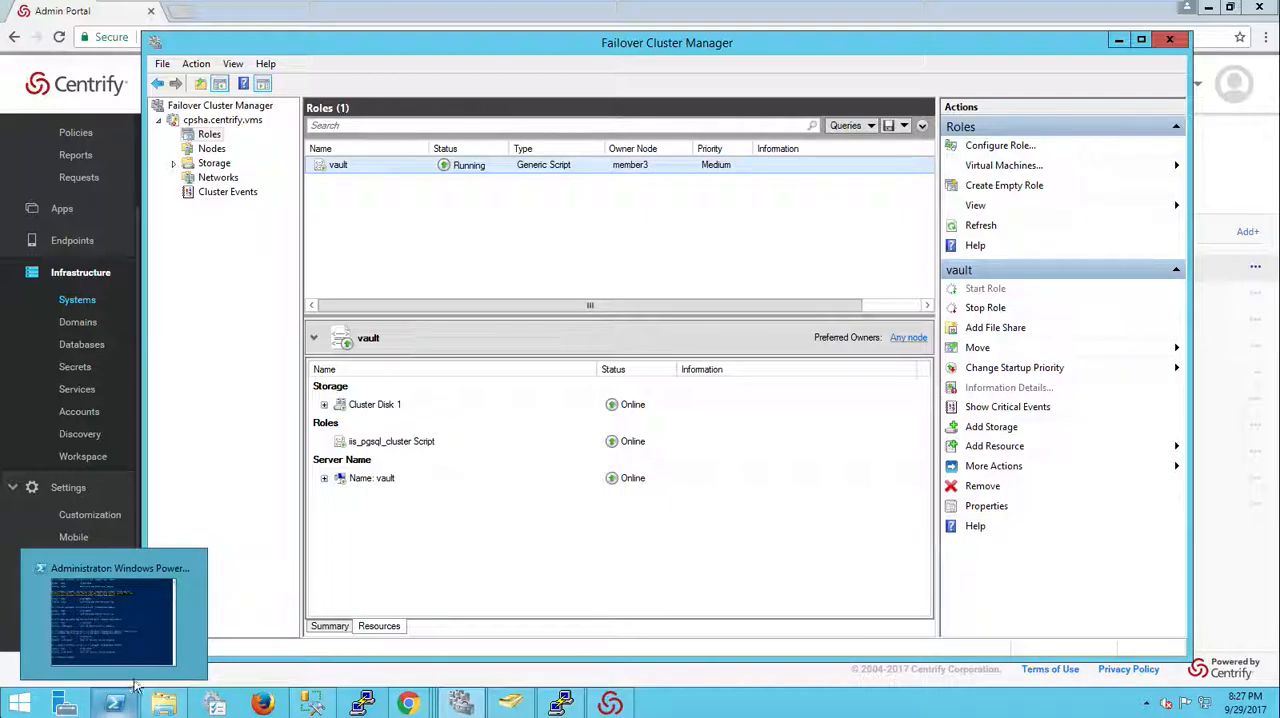
pyautogui.click(116, 706)
pyautogui.press('Up')
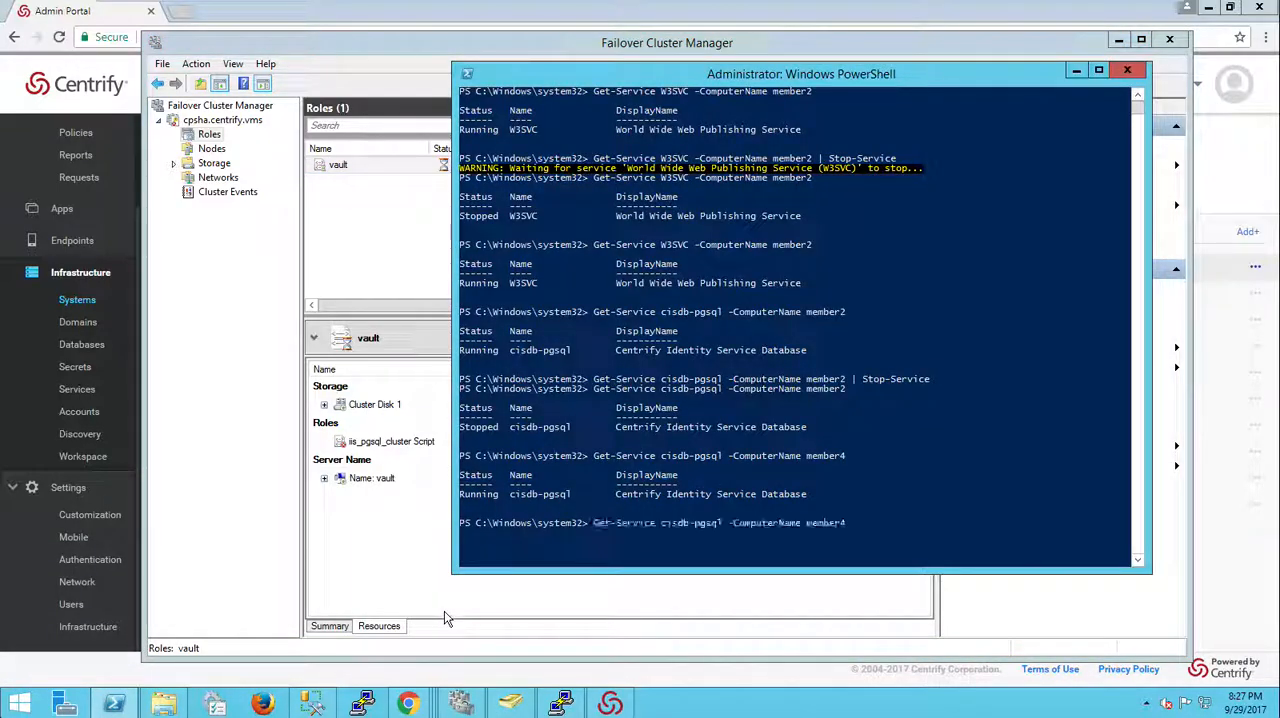
pyautogui.press('BackSpace')
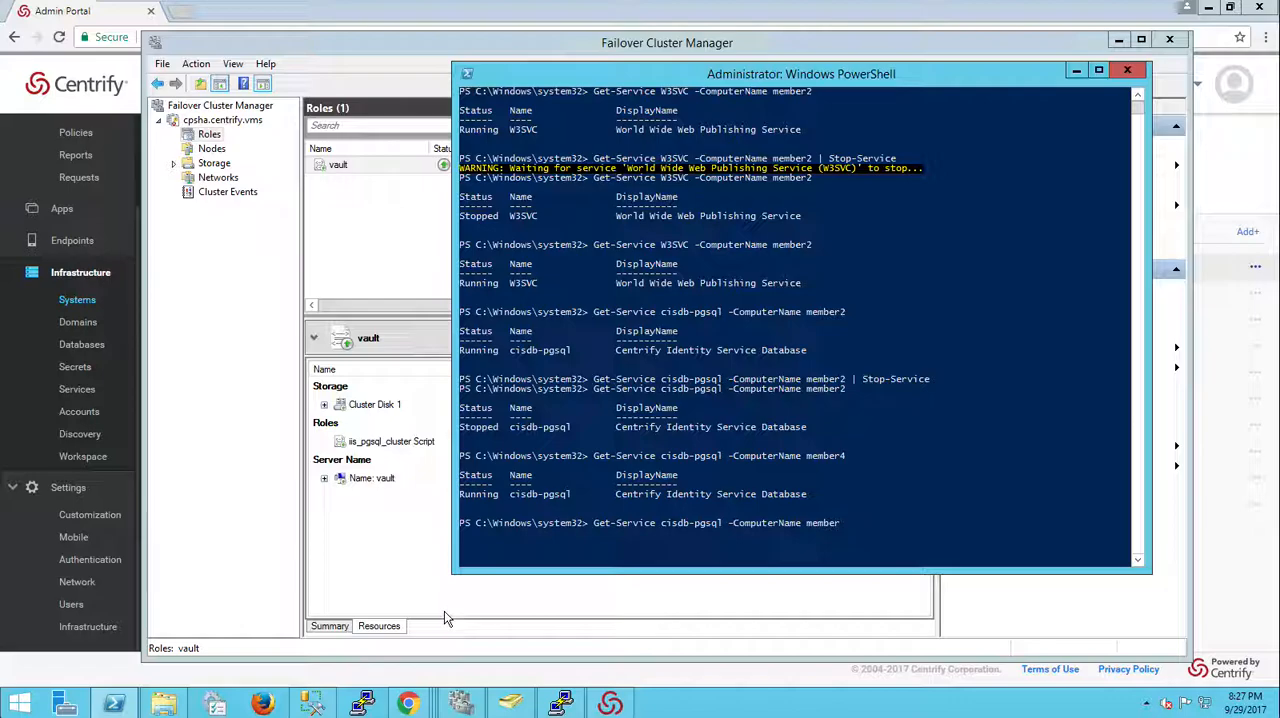
pyautogui.write('3')
pyautogui.press('Return')
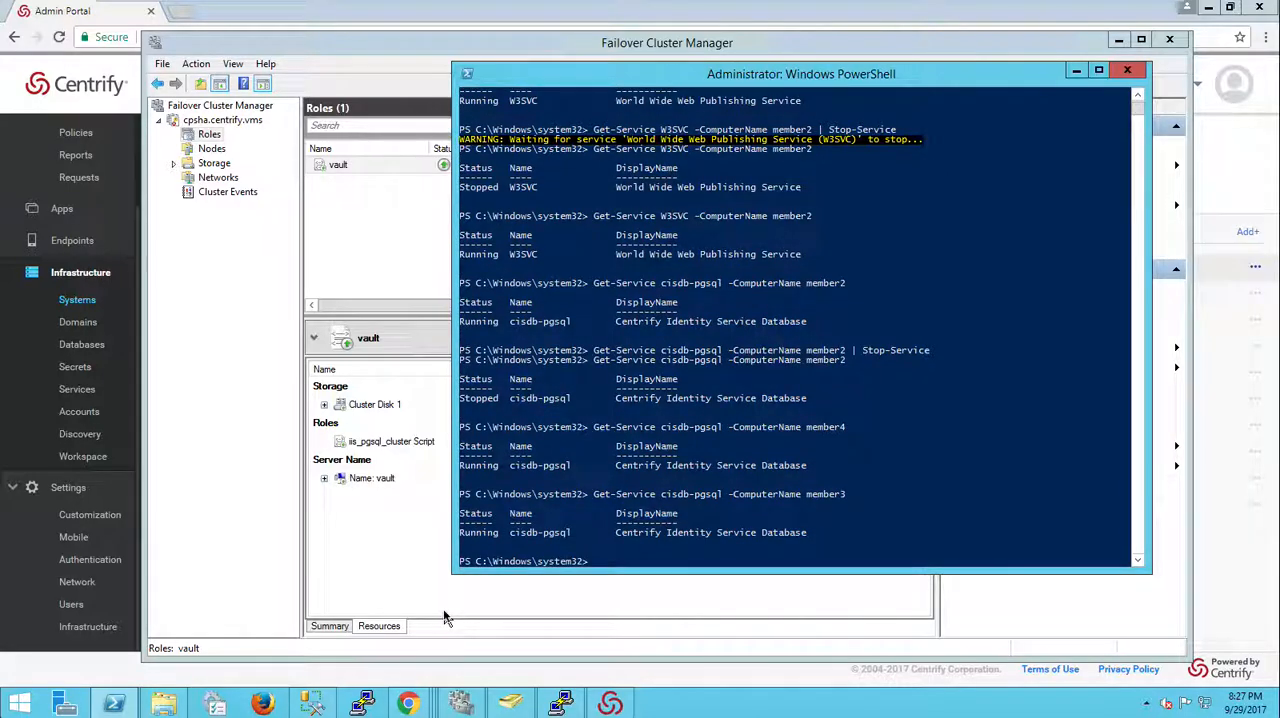
pyautogui.press('Up')
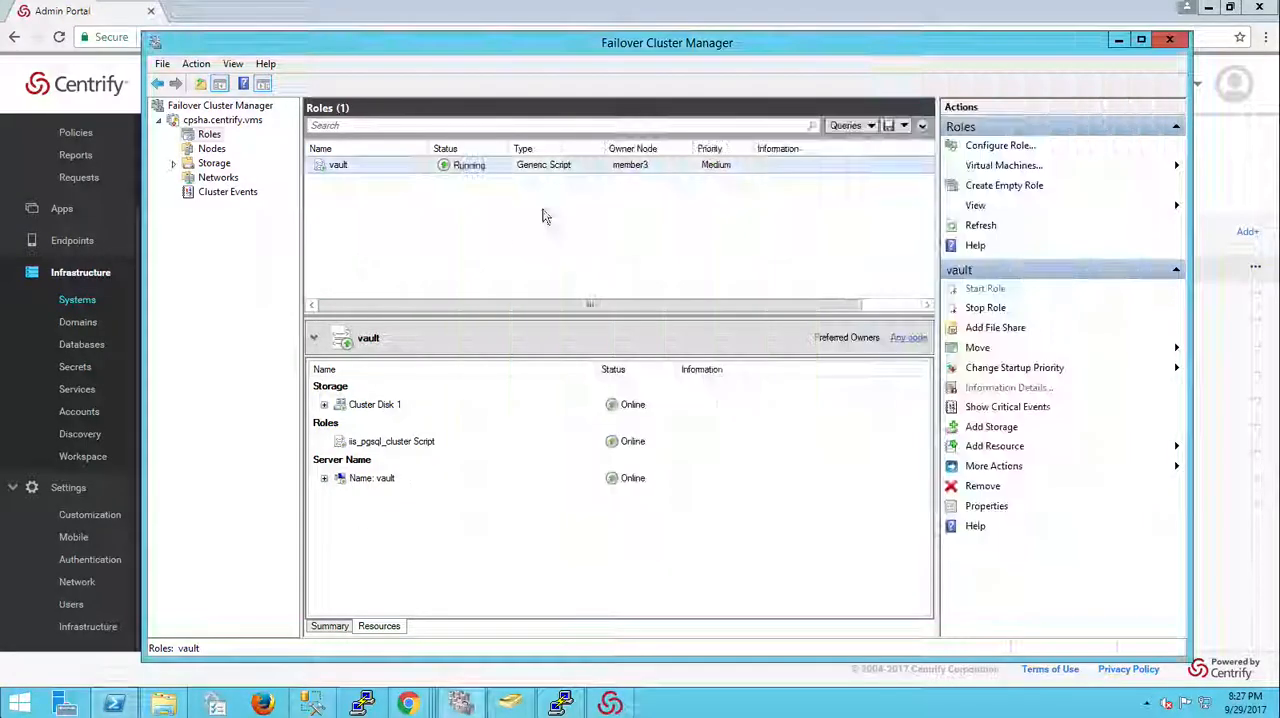
pyautogui.click(364, 265)
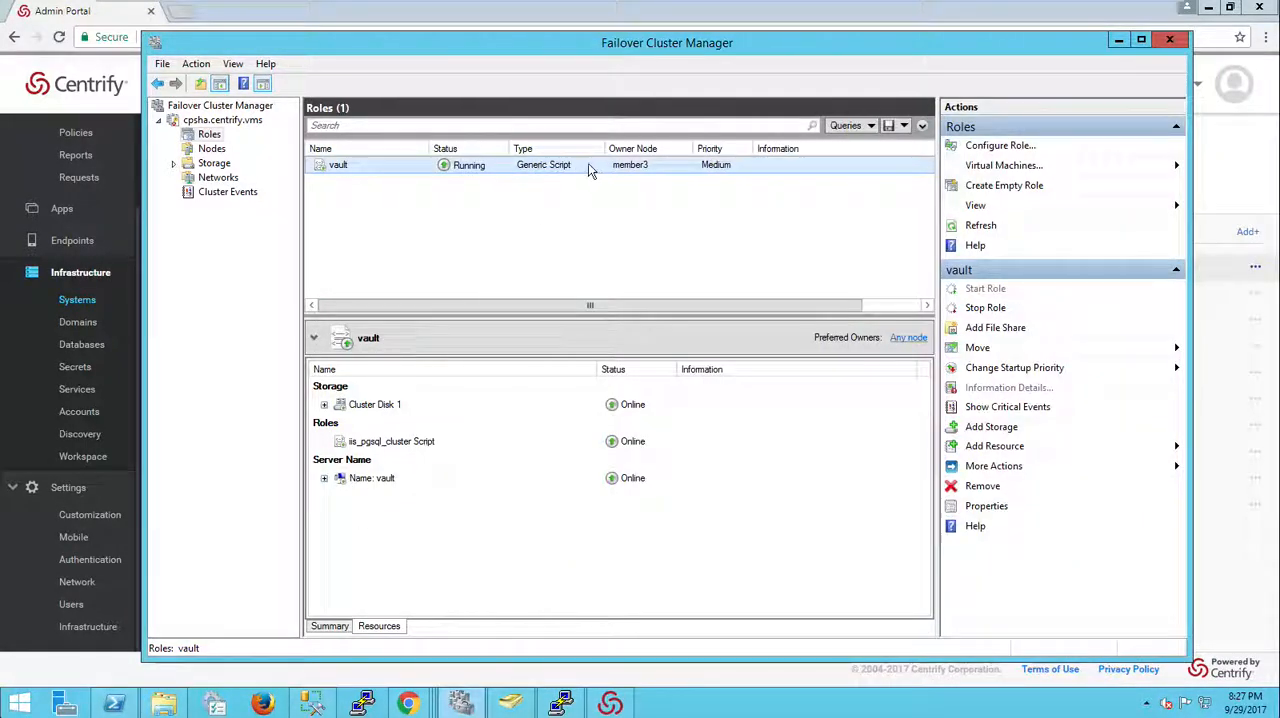
# Step: Switch to the Admin Portal, reload it, and open the About dialog to check the version and host, then close it
pyautogui.click(538, 18)
pyautogui.click(59, 37)
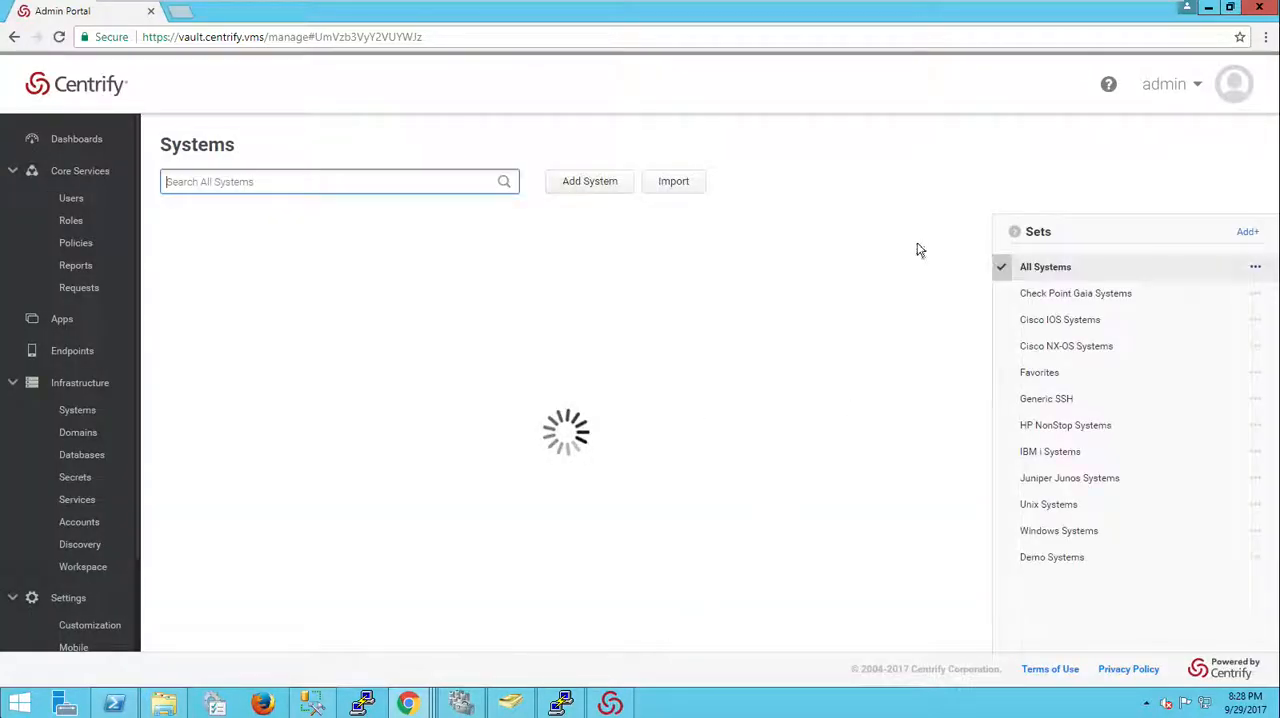
pyautogui.click(1183, 94)
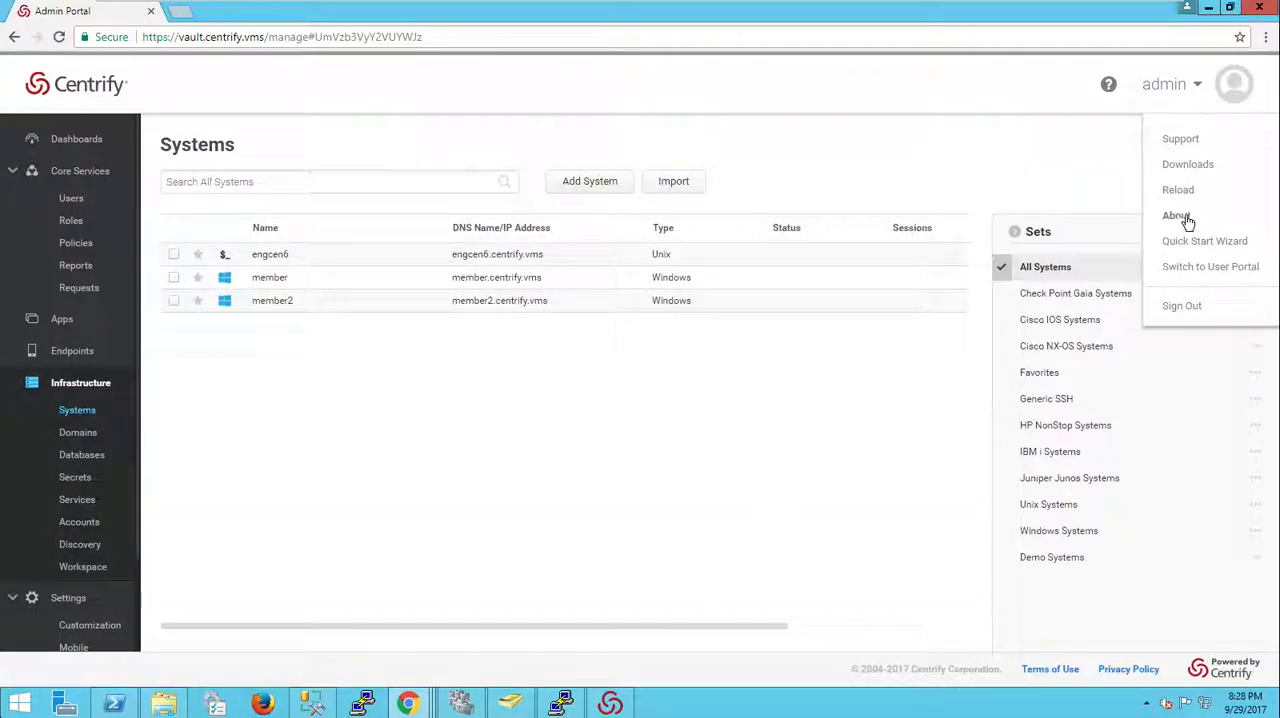
pyautogui.click(1189, 216)
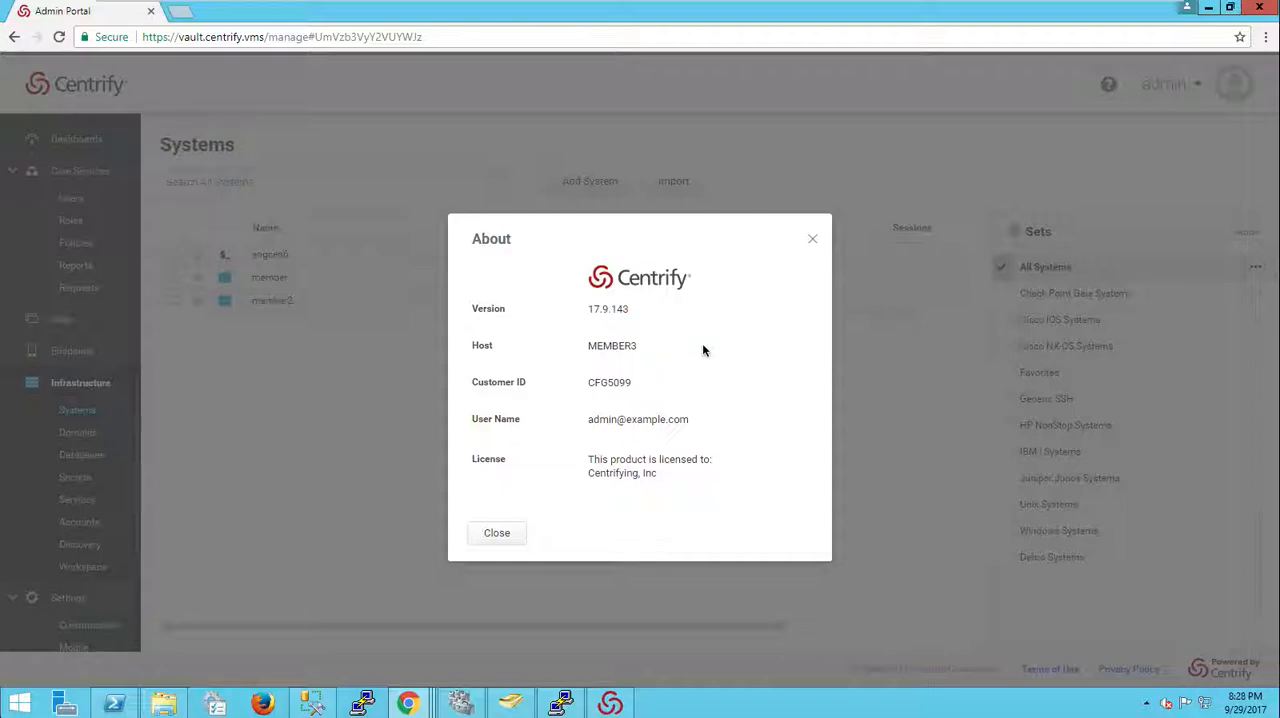
pyautogui.click(500, 533)
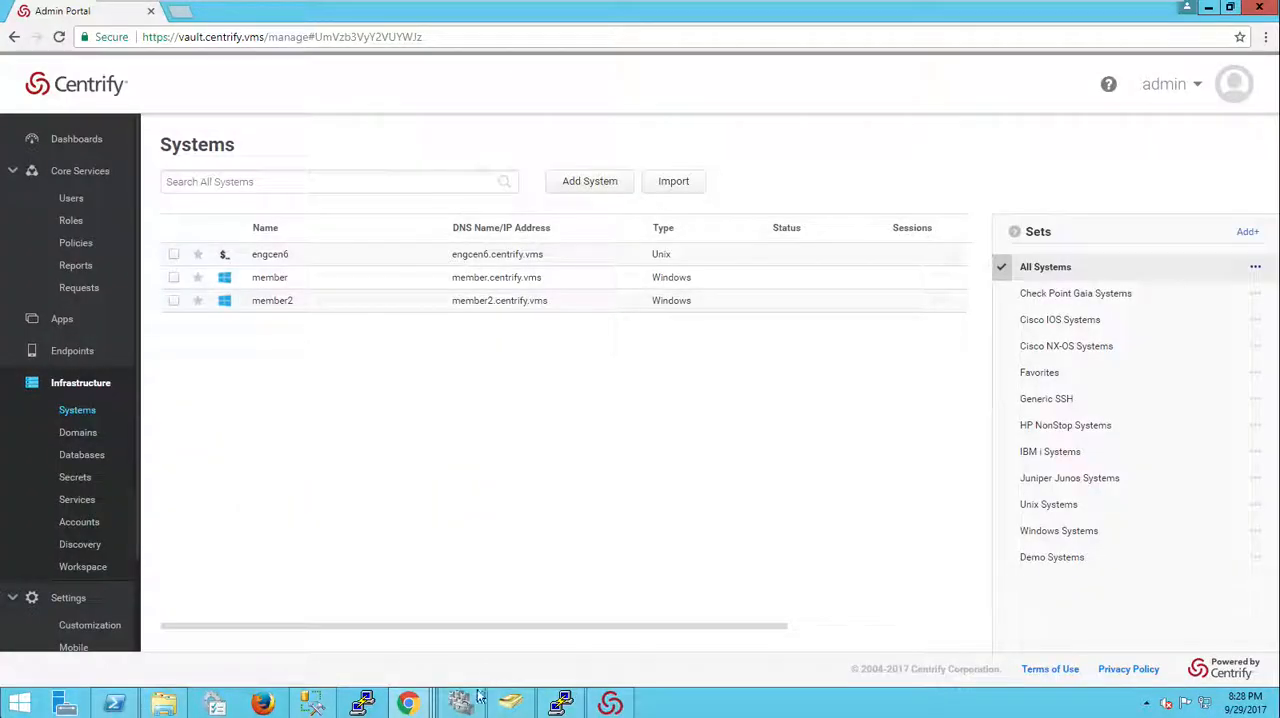
# Step: Open the Infrastructure dashboard to review recent activity, password checkouts and active sessions
pyautogui.click(78, 140)
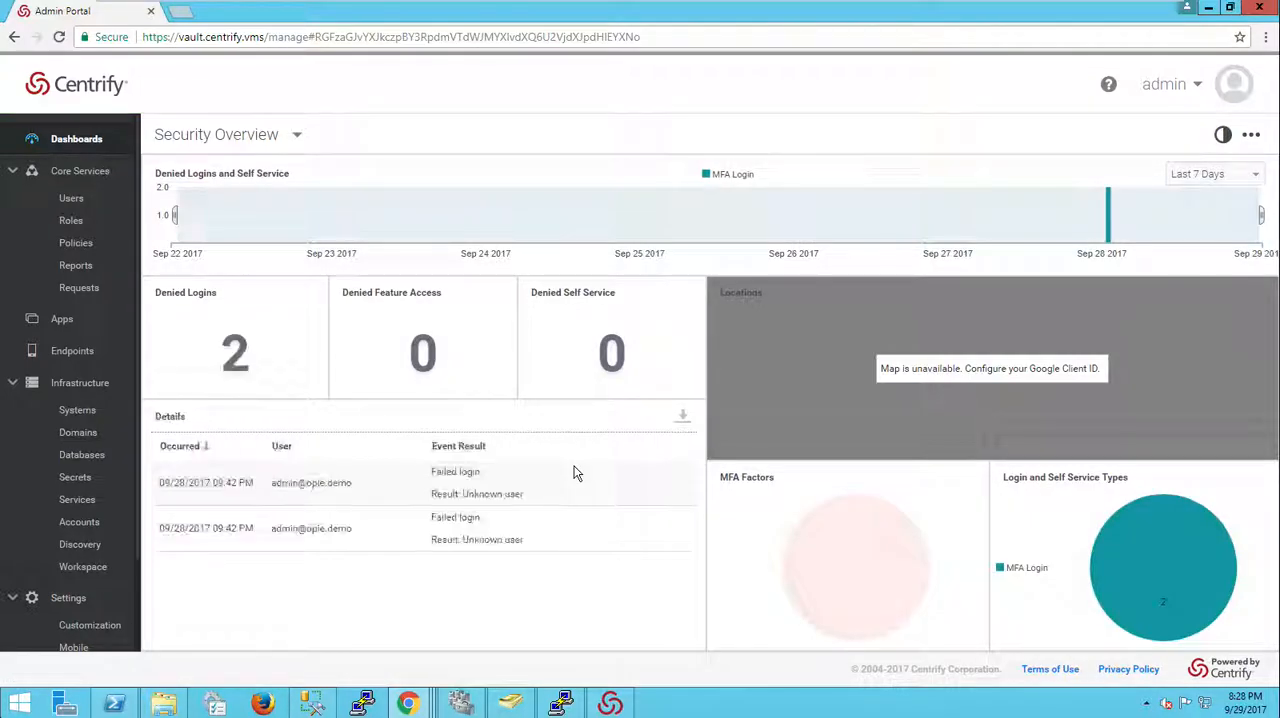
pyautogui.click(226, 142)
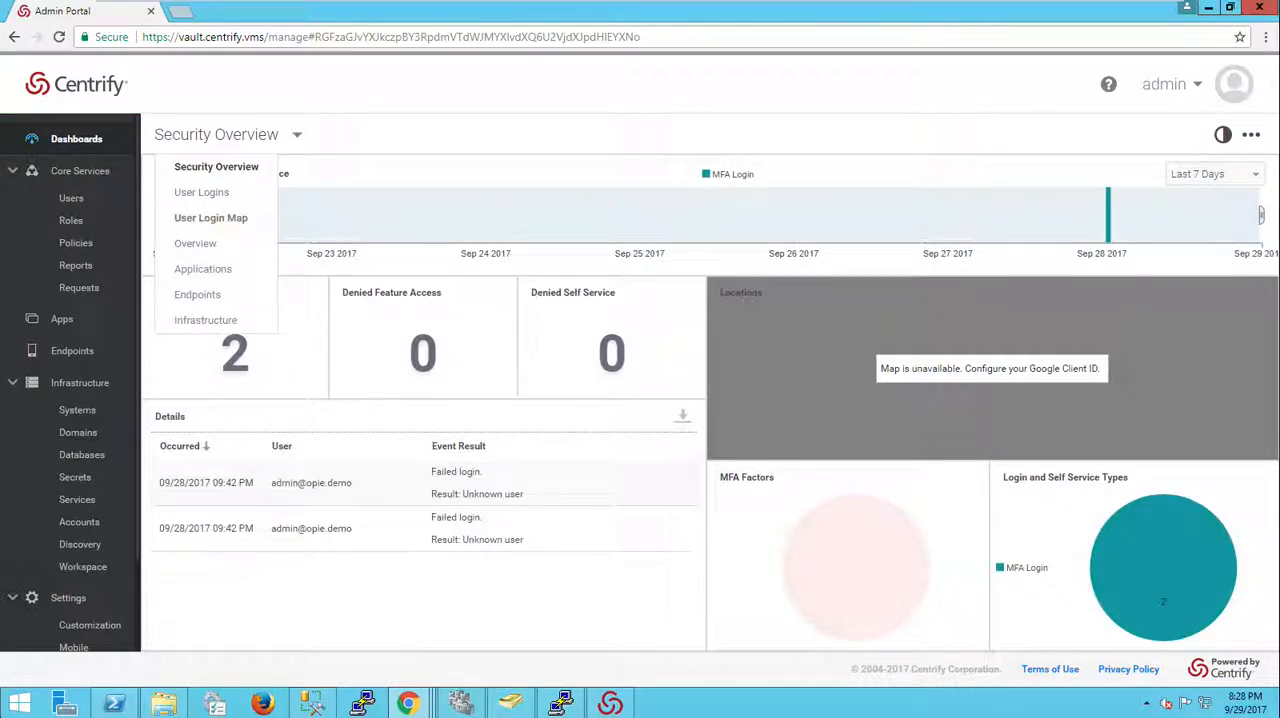
pyautogui.click(208, 319)
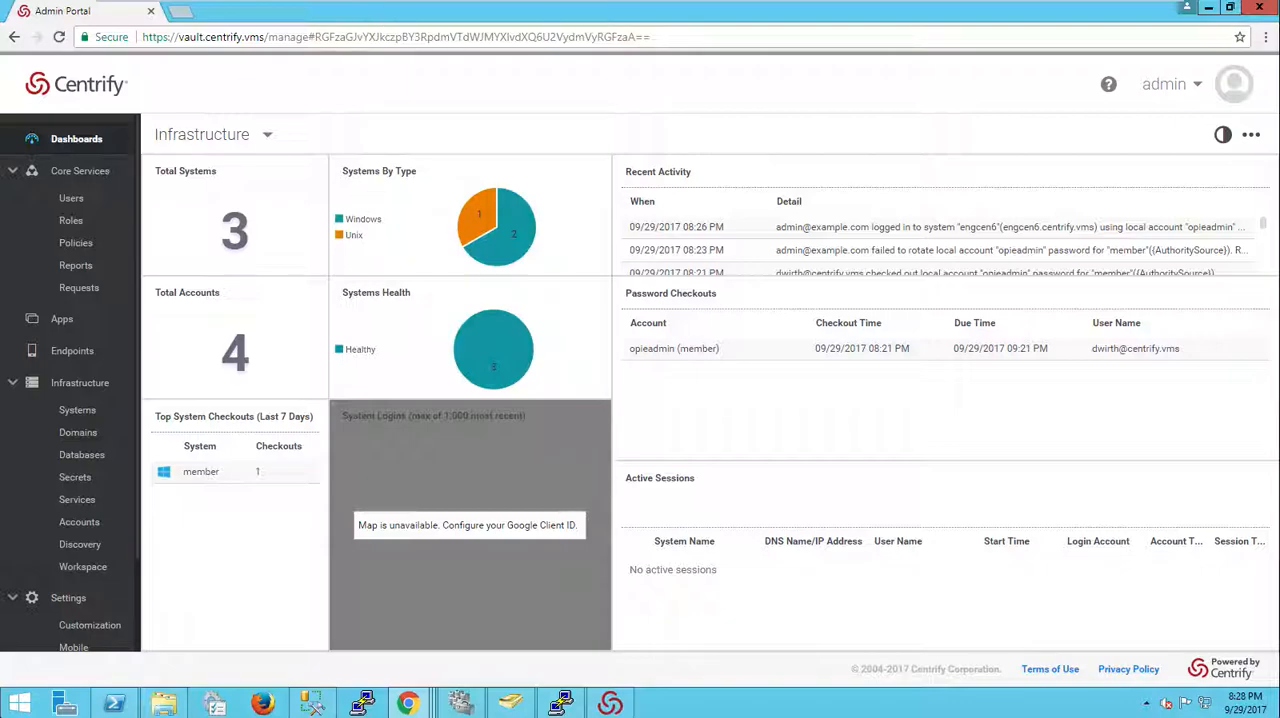
# Step: Bring up the Centrify Connector Configuration window and close it
pyautogui.click(604, 703)
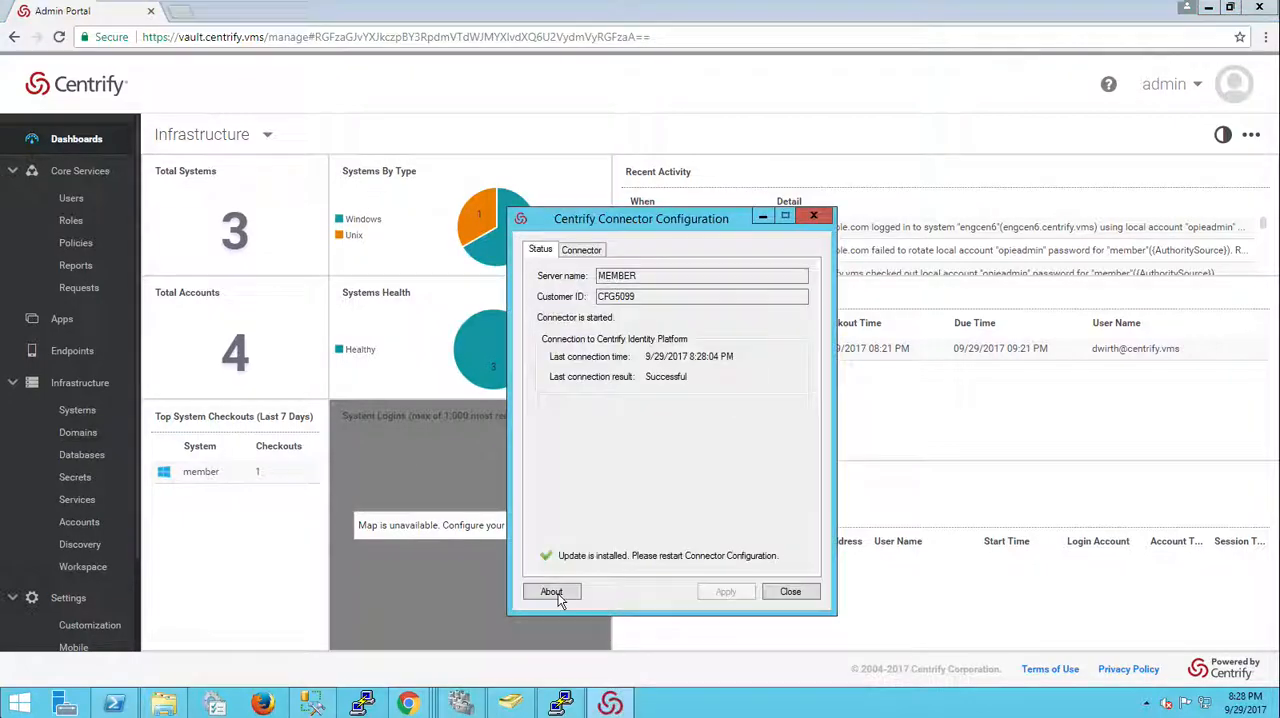
pyautogui.click(792, 594)
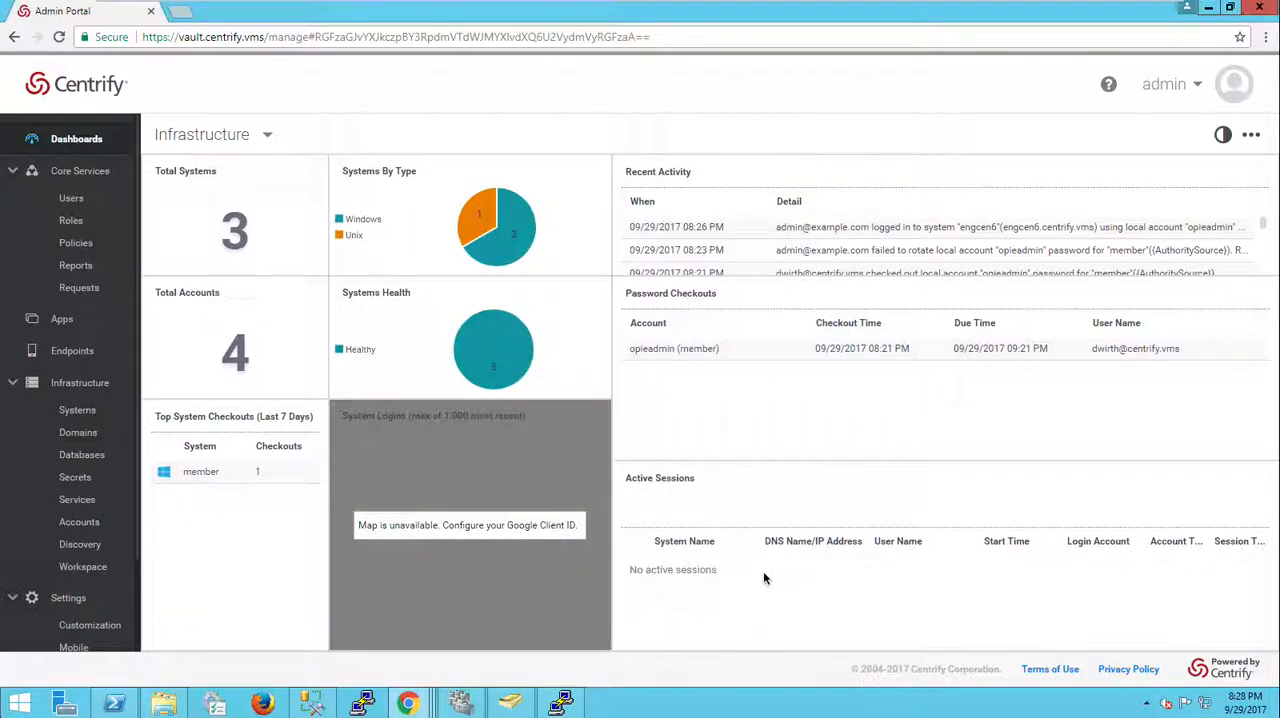